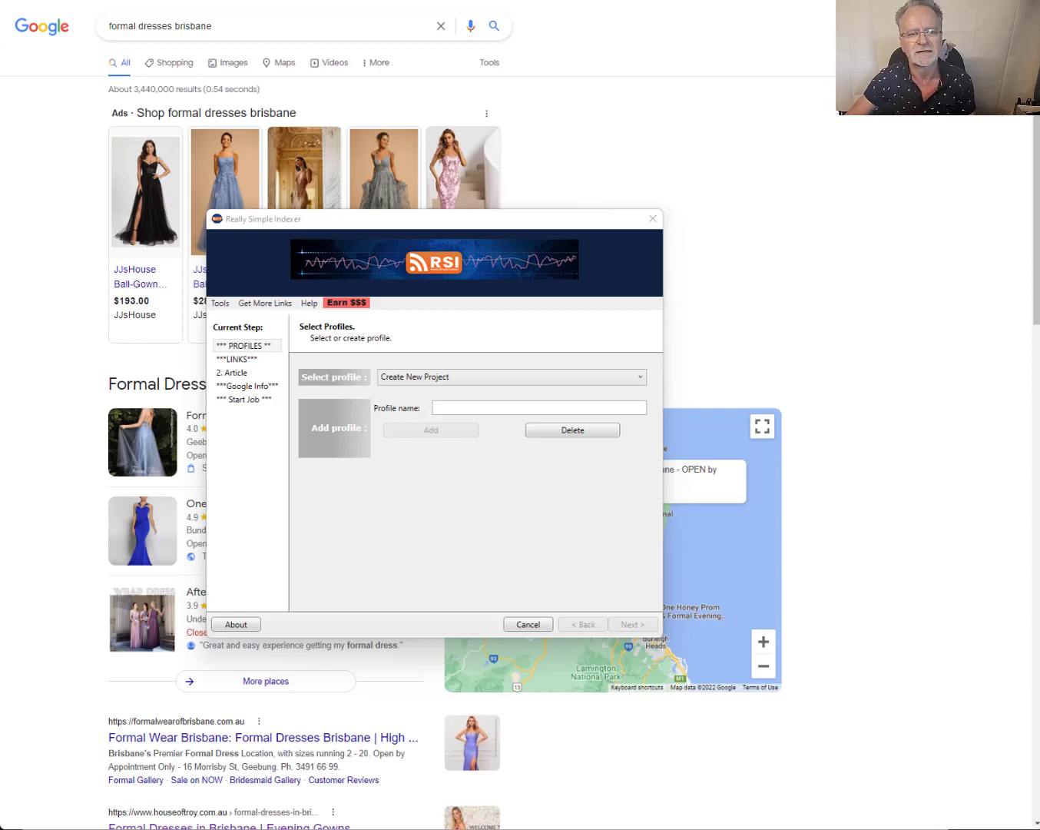
- Move the Really Simple Indexer window out of view and check today's date in the system calendar
left_click_drag(421, 222, 0, 176)
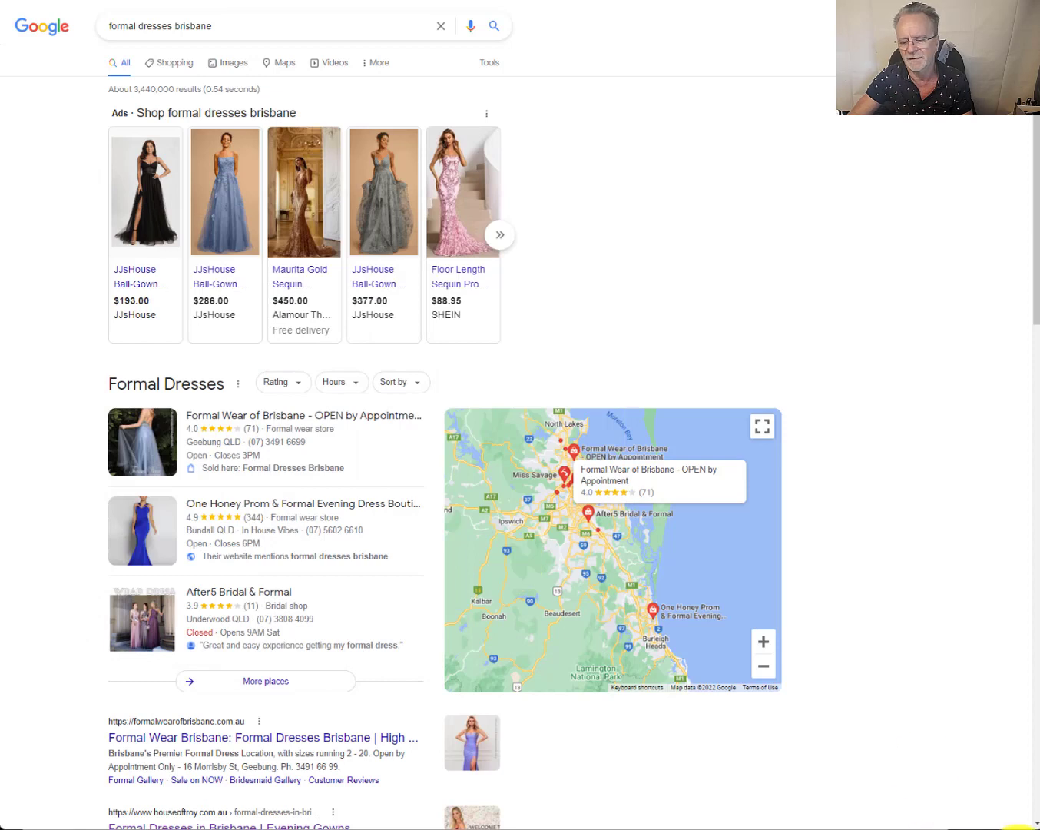
left_click(1019, 827)
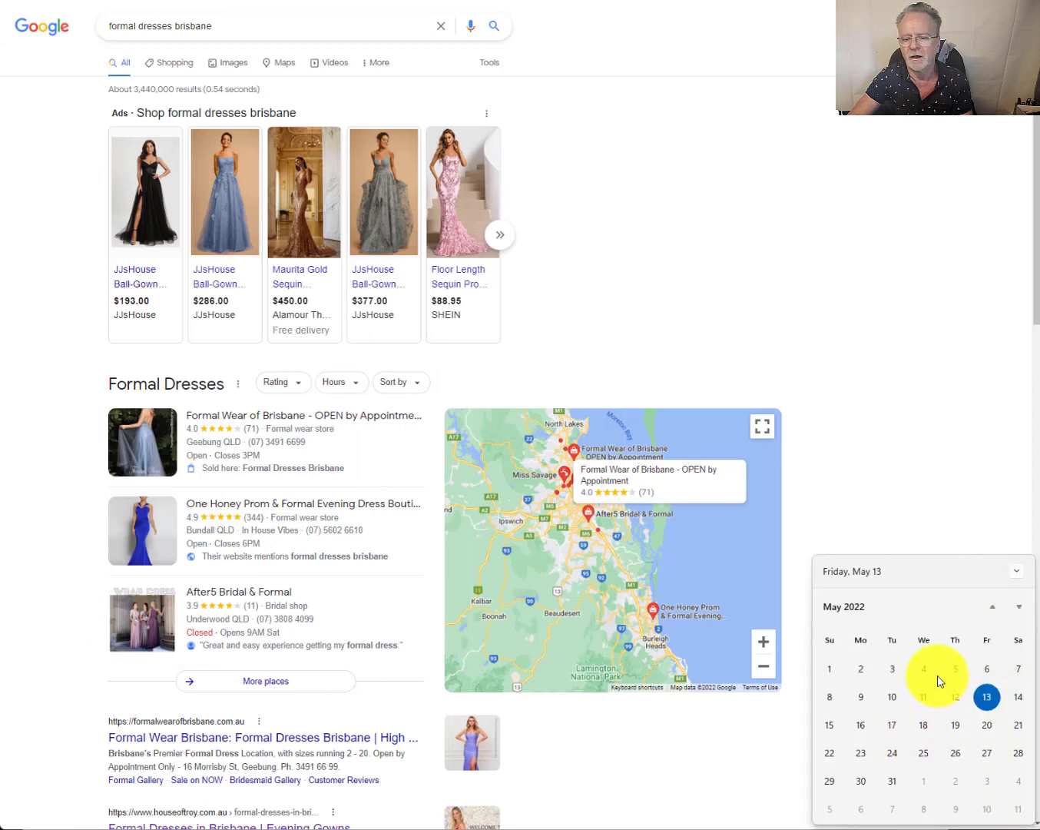
left_click(684, 397)
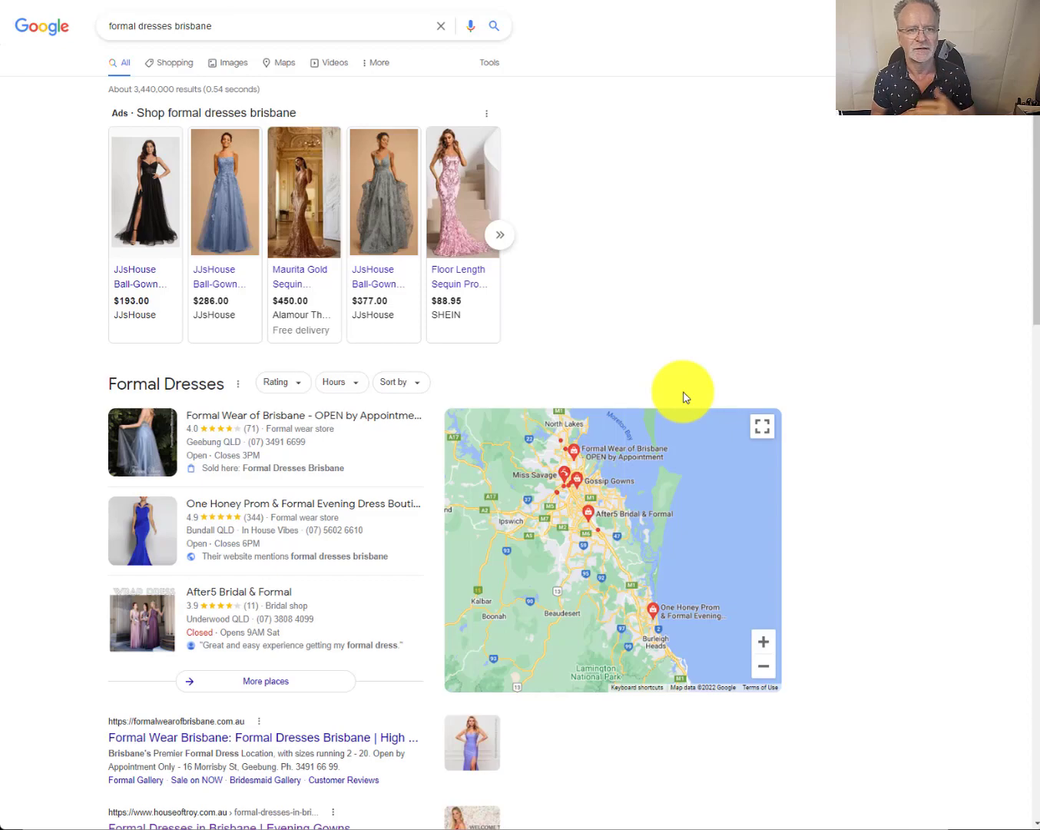
- Open houseoftroy.com.au in a new browser window and look over the home page's new arrivals
key("ctrl+t")
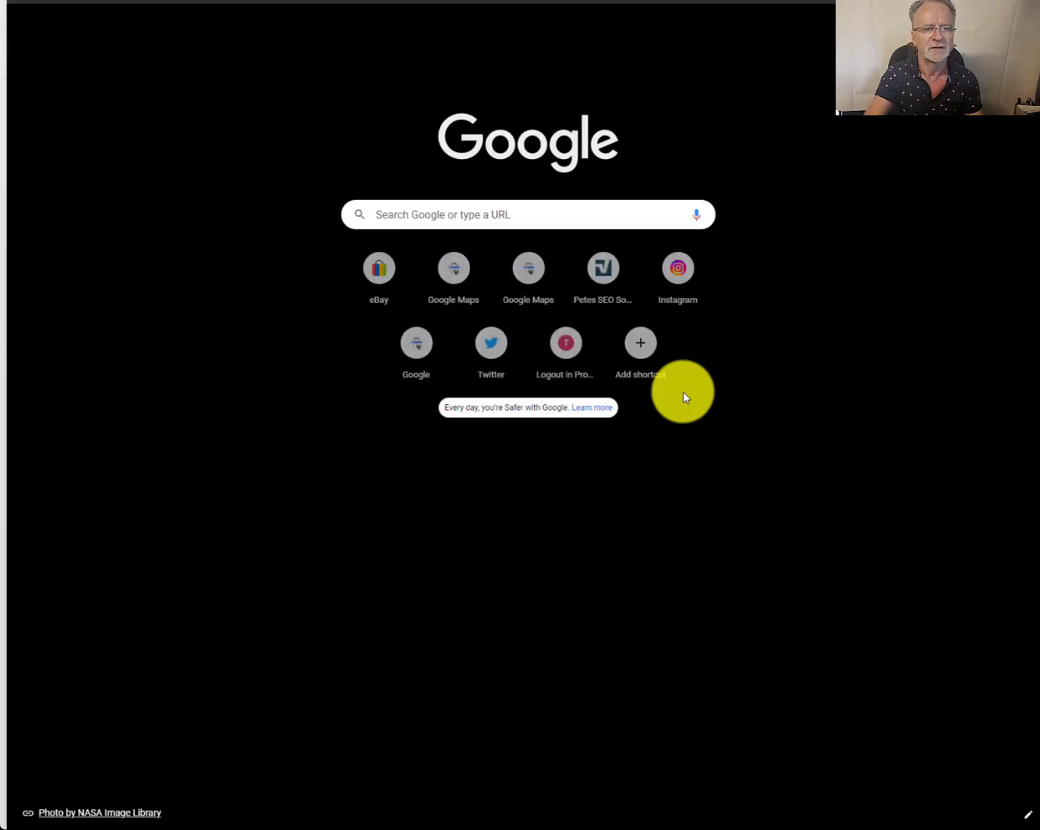
type("hou")
key("Return")
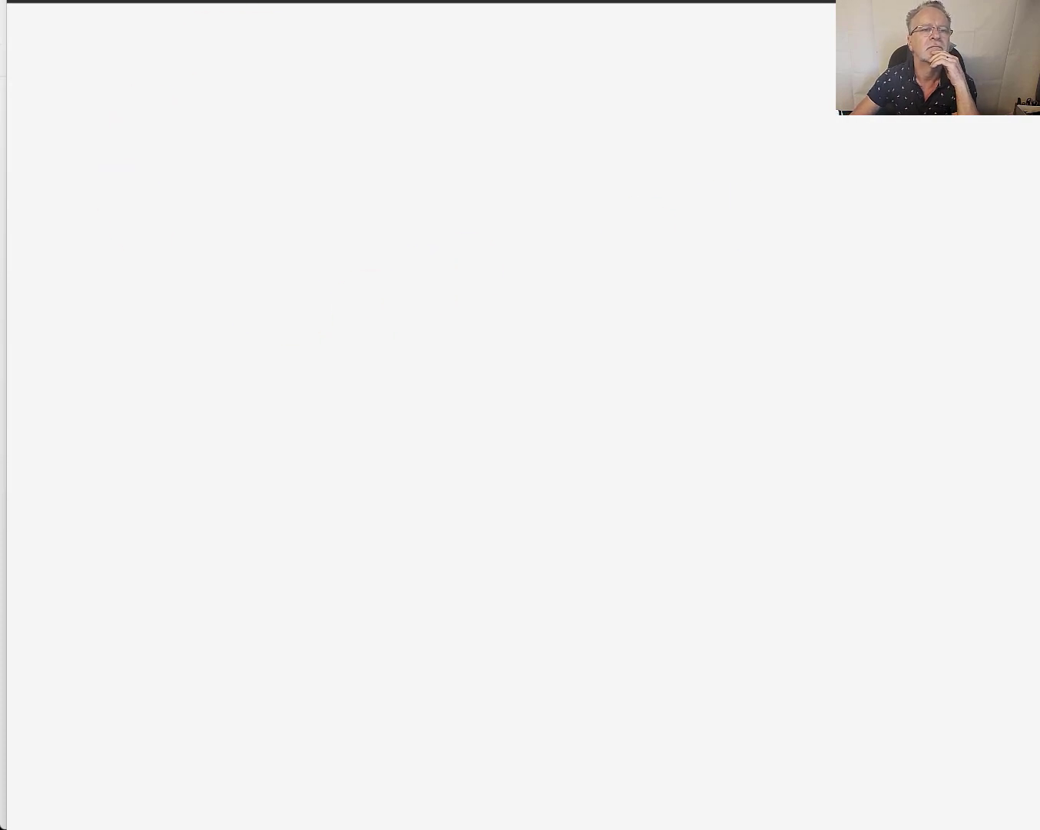
left_click_drag(276, 2, 308, 27)
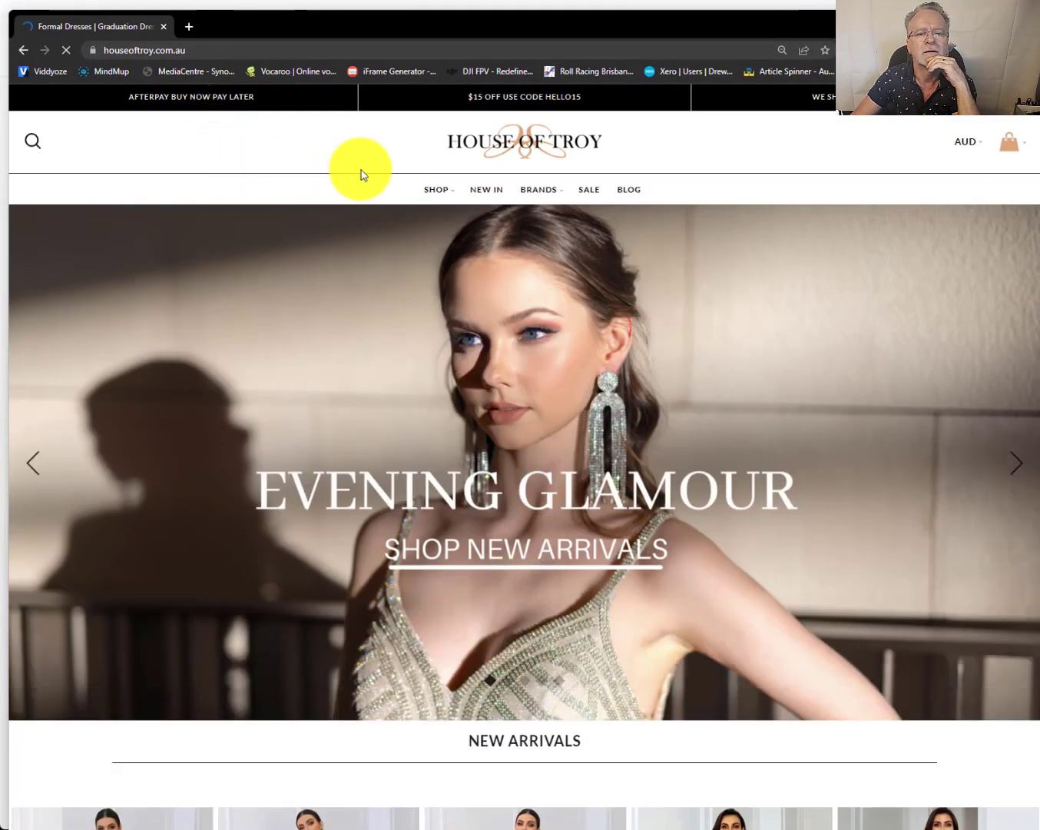
scroll(336, 167, "down", 8)
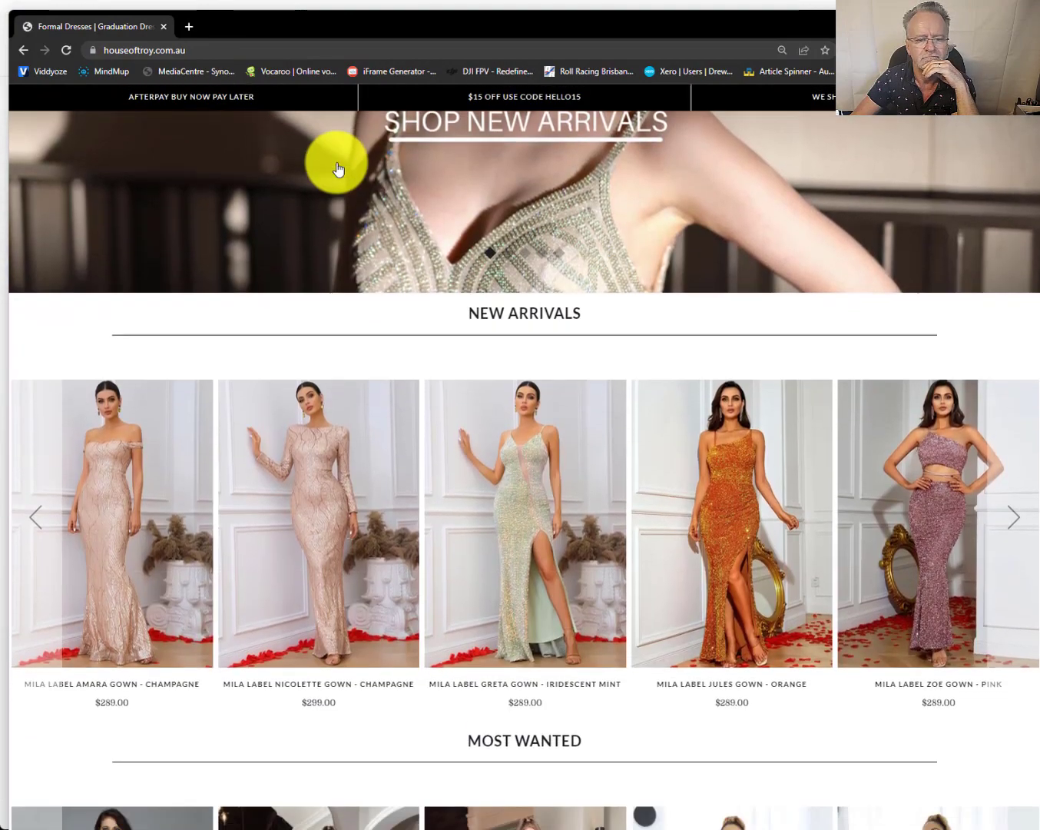
scroll(338, 169, "down", 4)
scroll(338, 169, "up", 12)
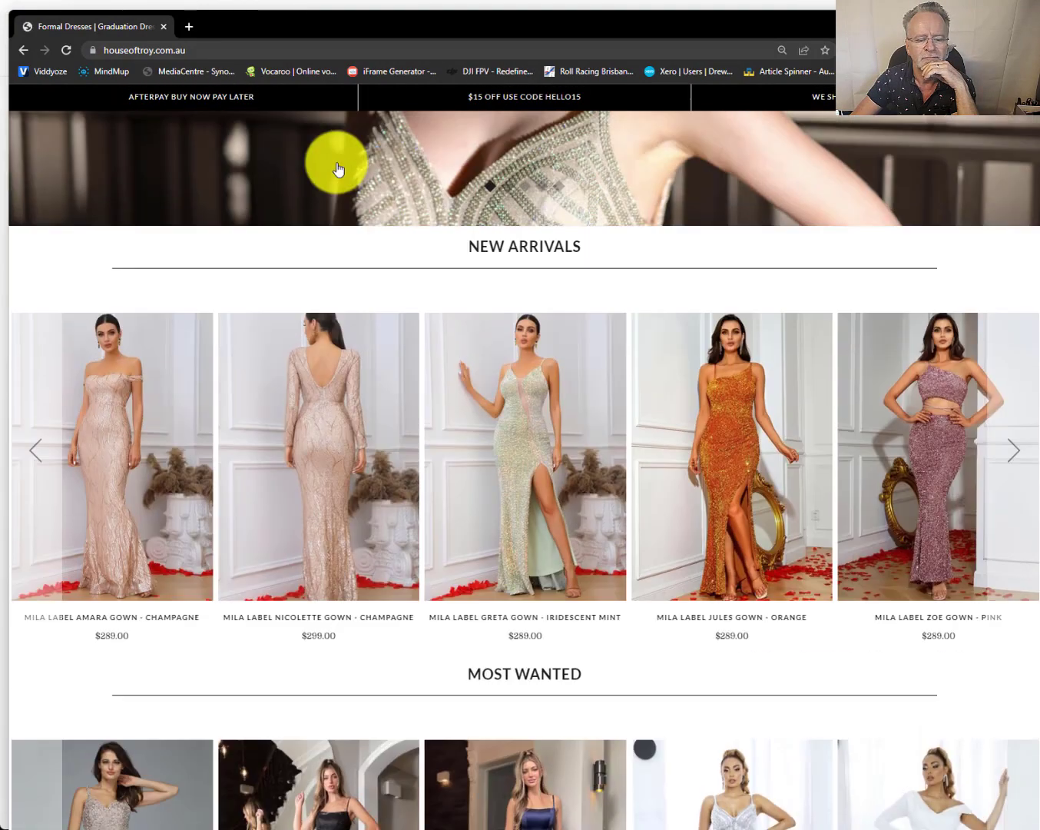
scroll(338, 170, "up", 1)
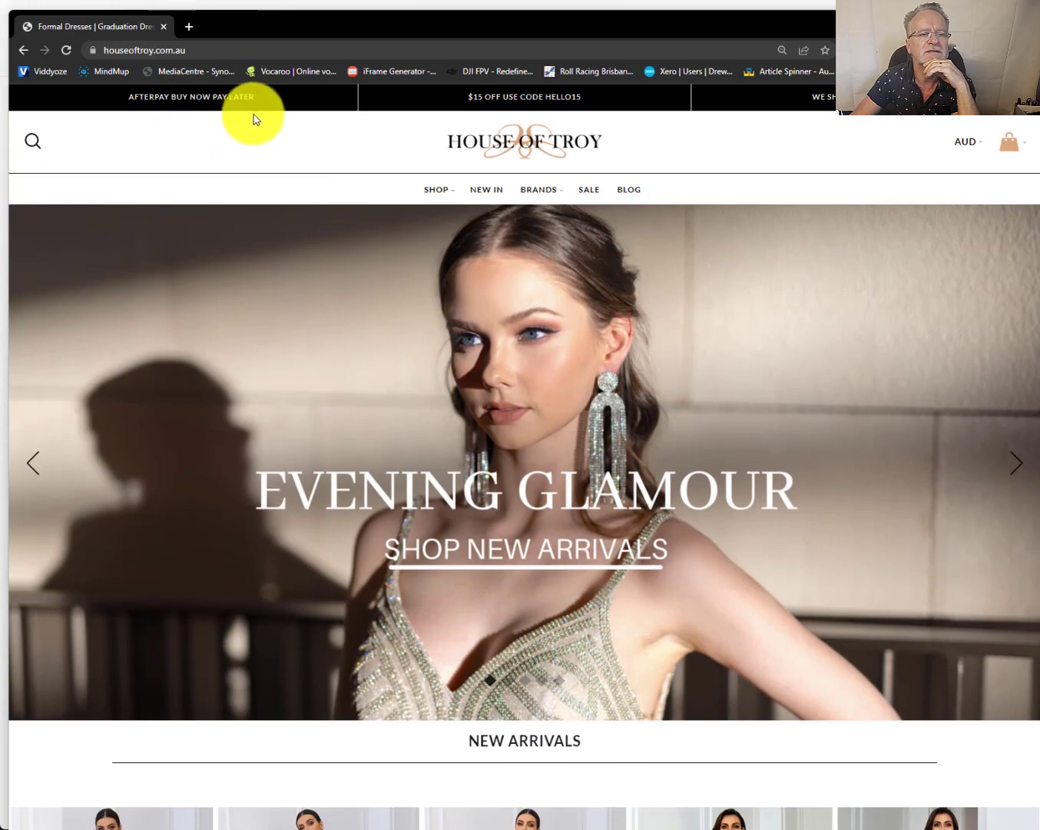
- View the home page's source code, highlight the title text and meta description line, and close the source view
right_click(253, 138)
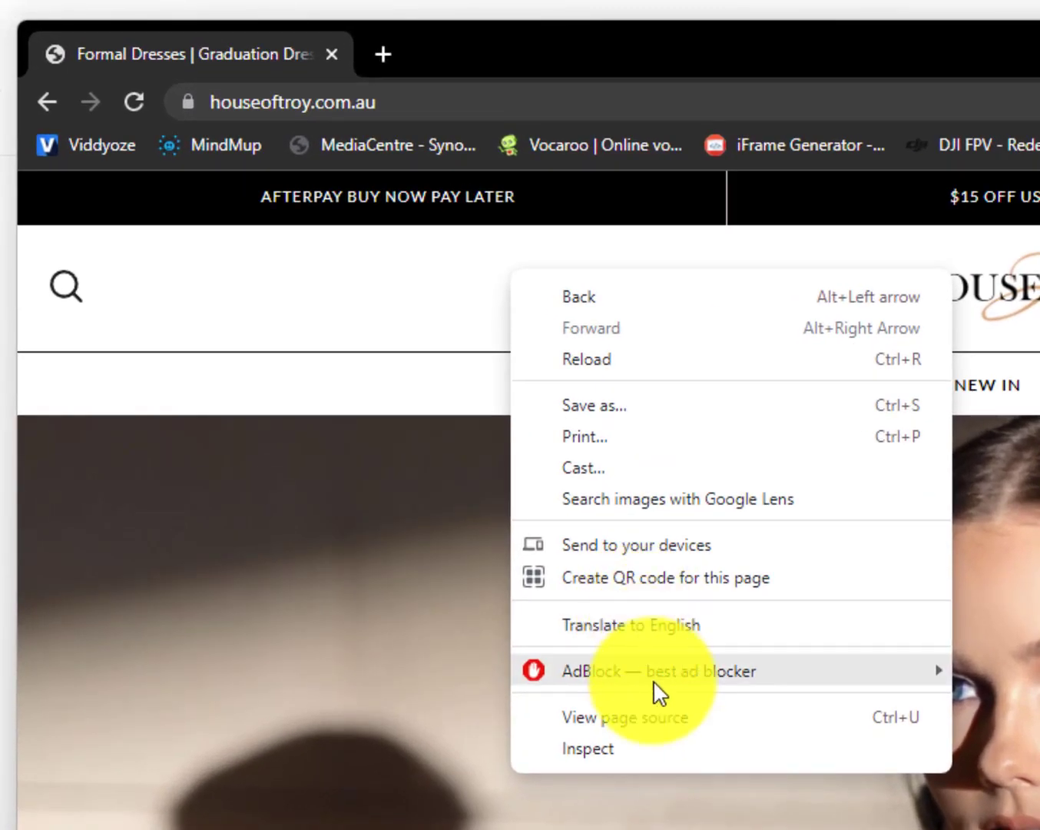
left_click(658, 722)
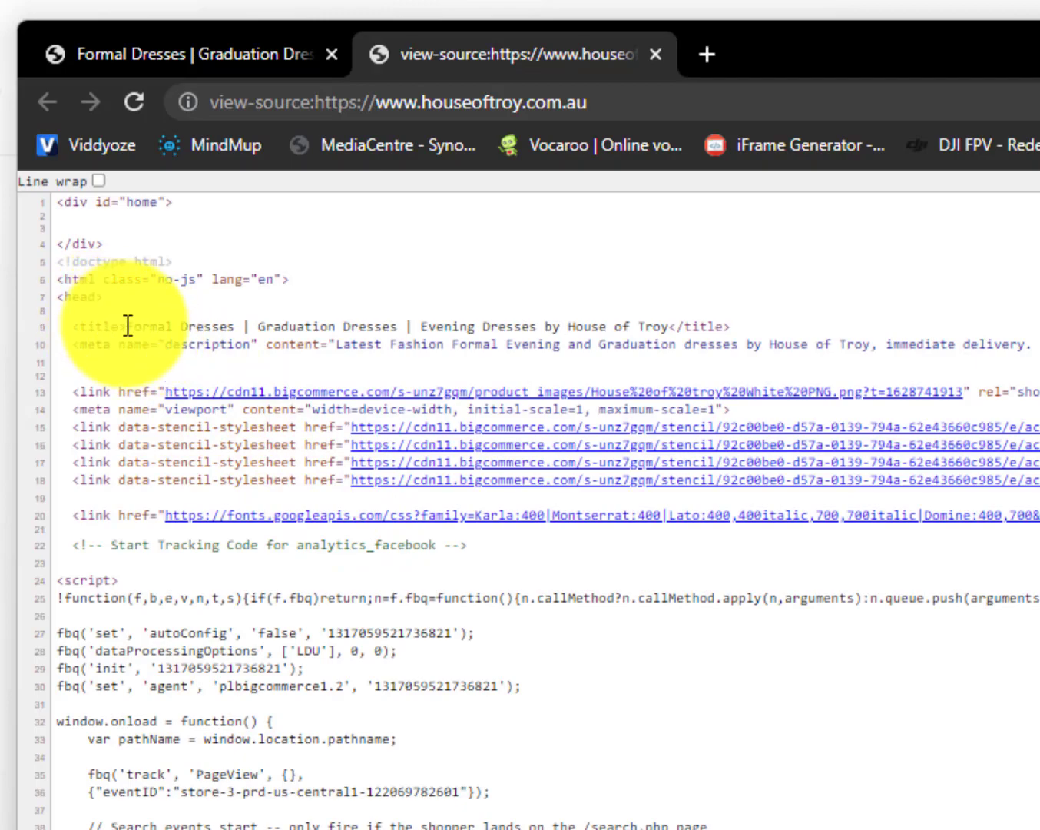
left_click_drag(127, 326, 713, 326)
left_click(597, 347)
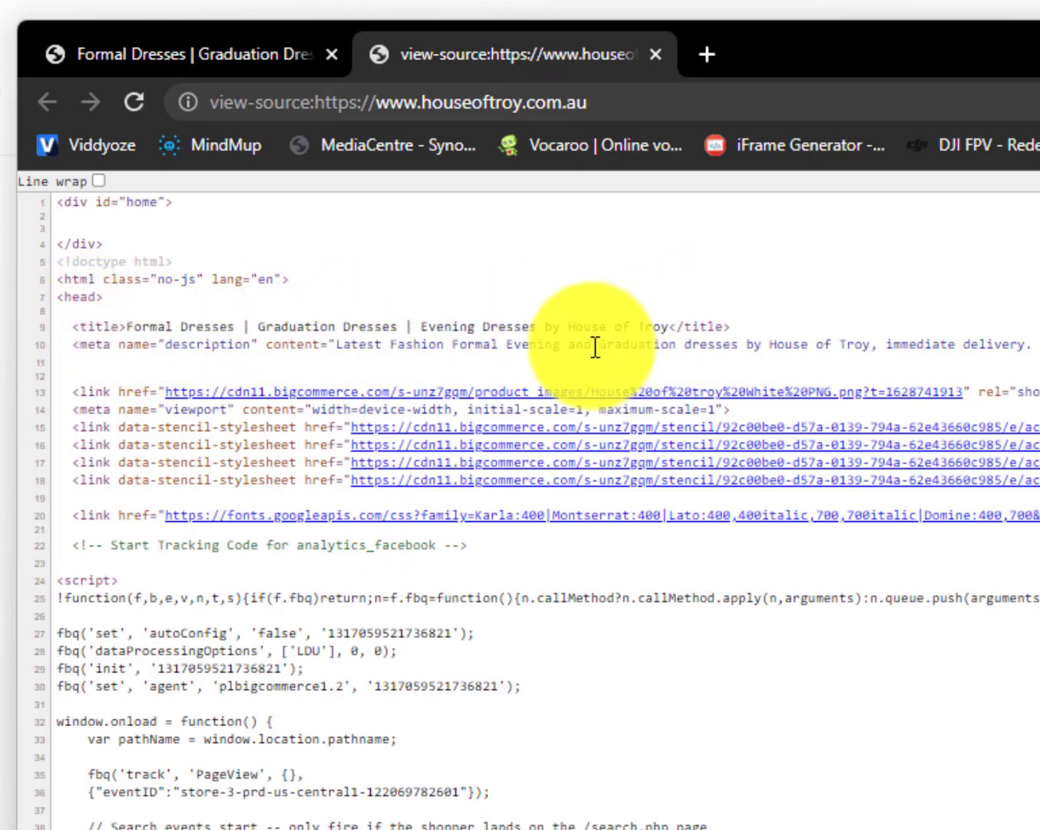
triple_click(596, 347)
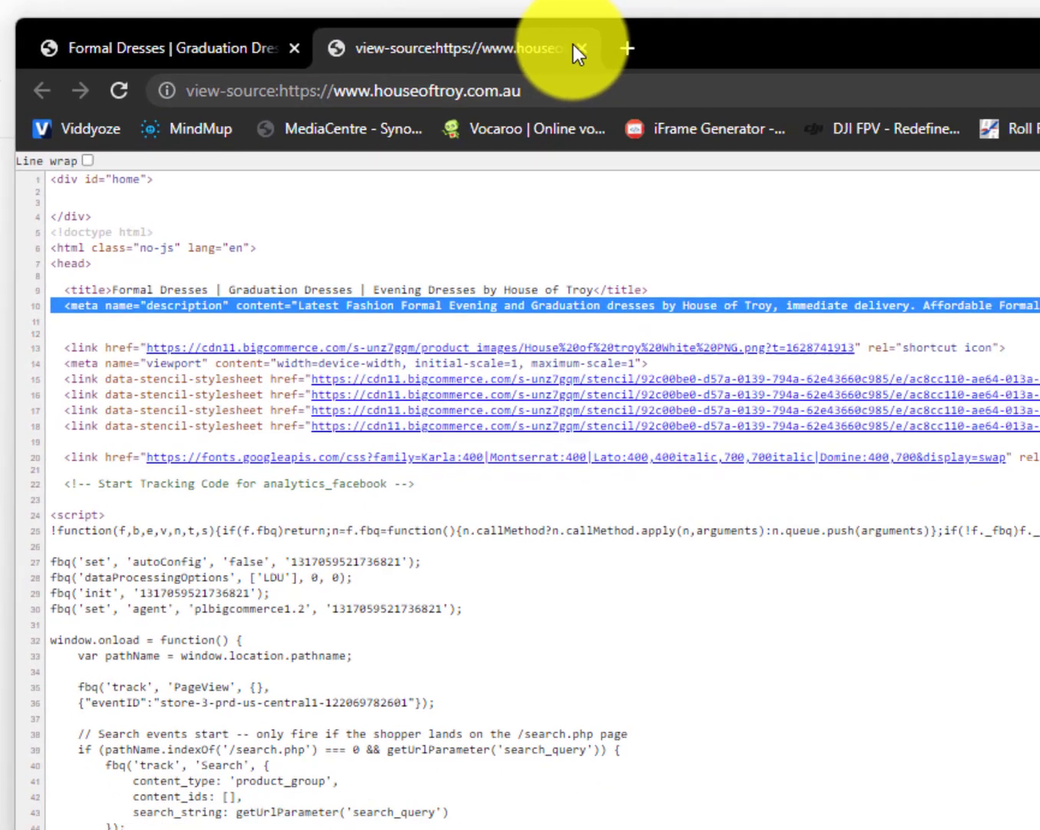
left_click(655, 53)
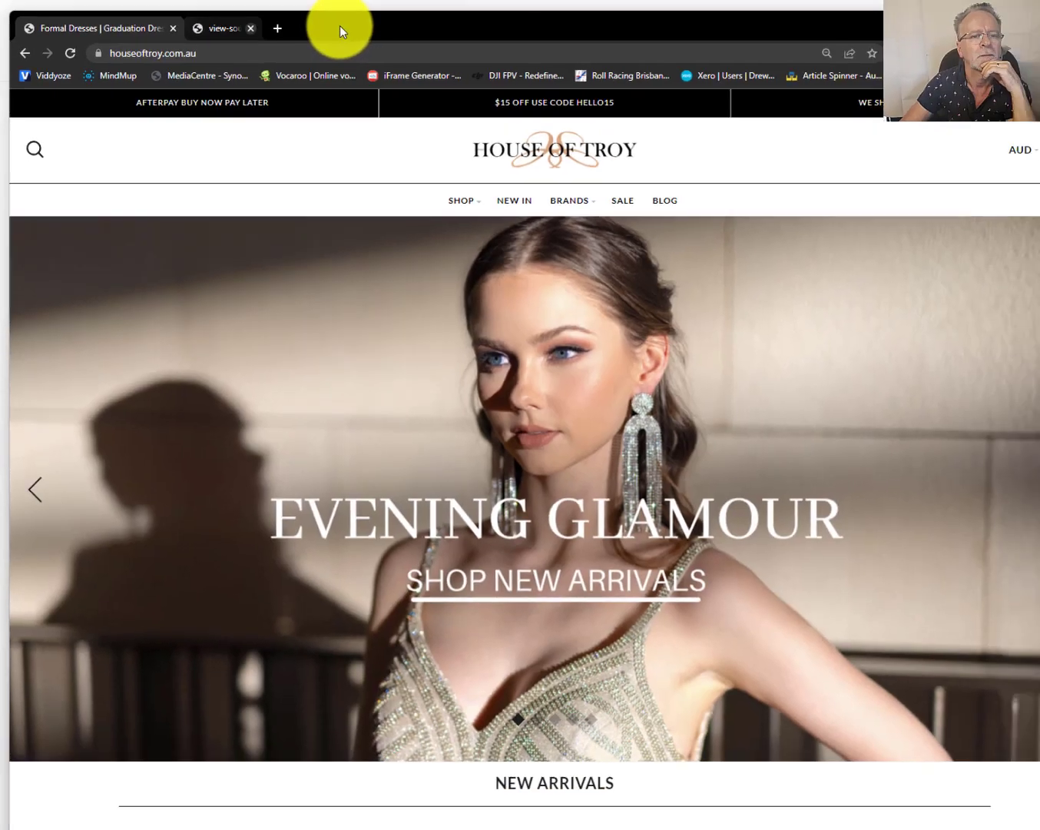
- Open the "Year 12 Graduation Dresses and Gowns" article from the Recent Blog section and read through it
scroll(496, 397, "down", 15)
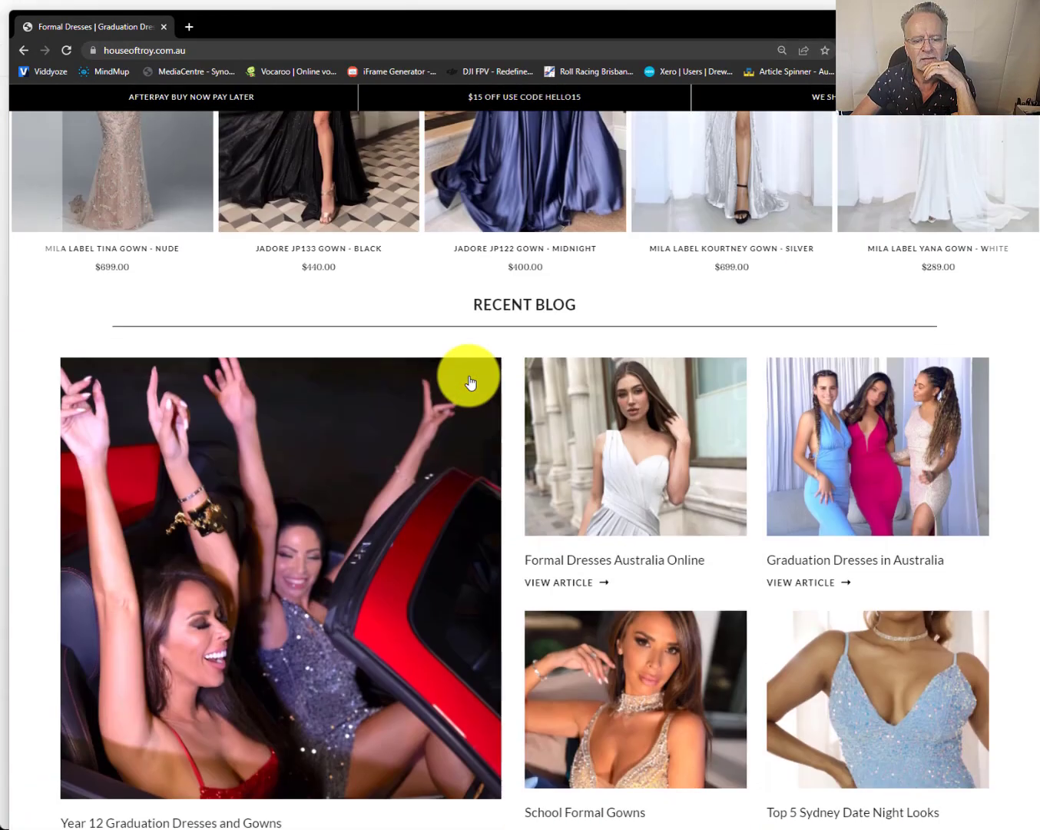
scroll(470, 382, "down", 4)
scroll(467, 371, "up", 3)
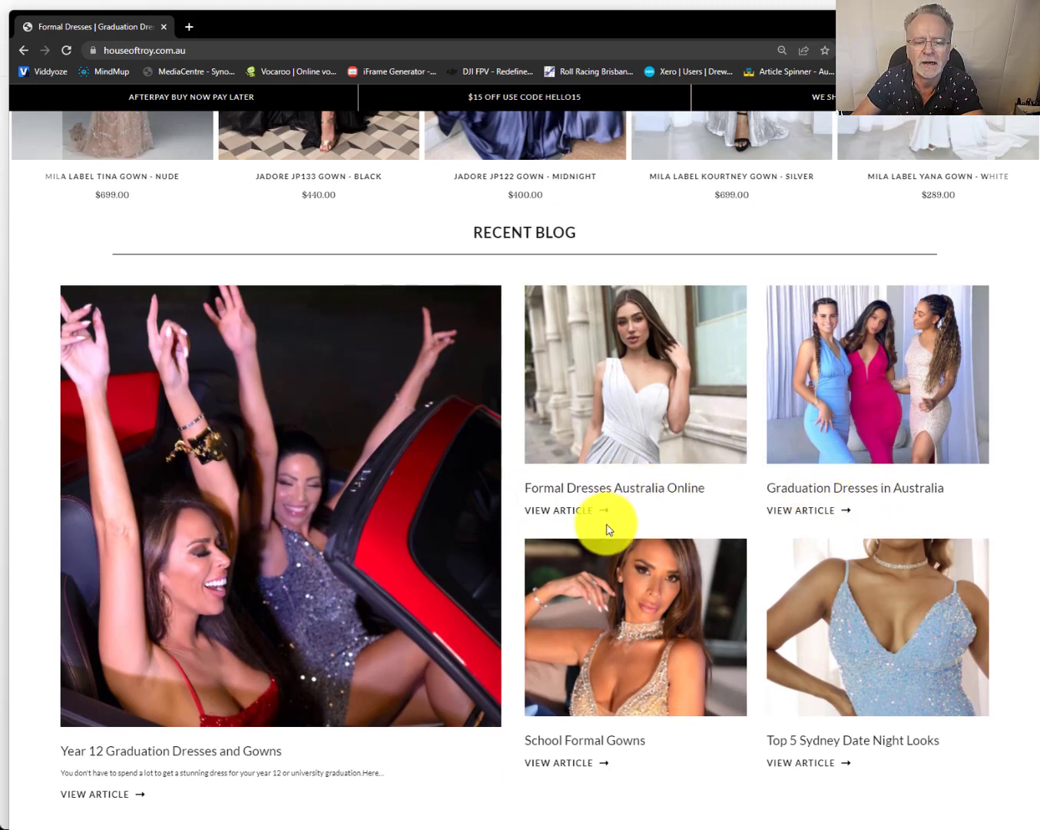
left_click_drag(61, 759, 284, 772)
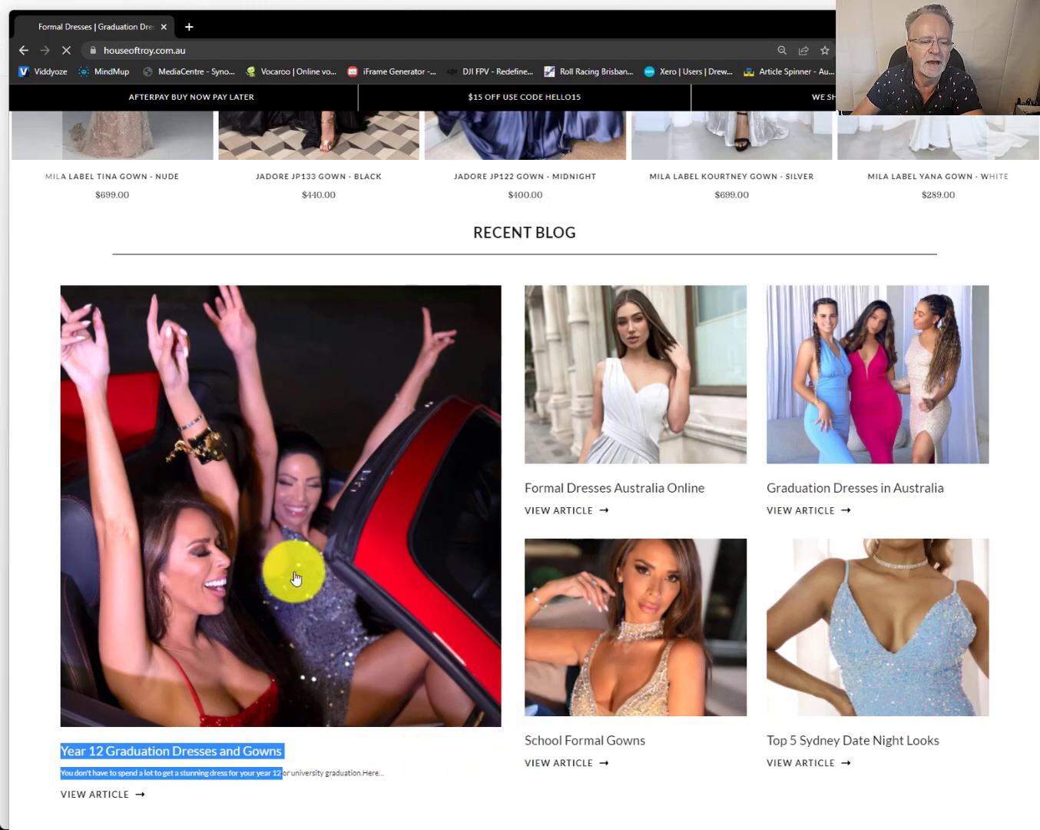
scroll(309, 550, "down", 3)
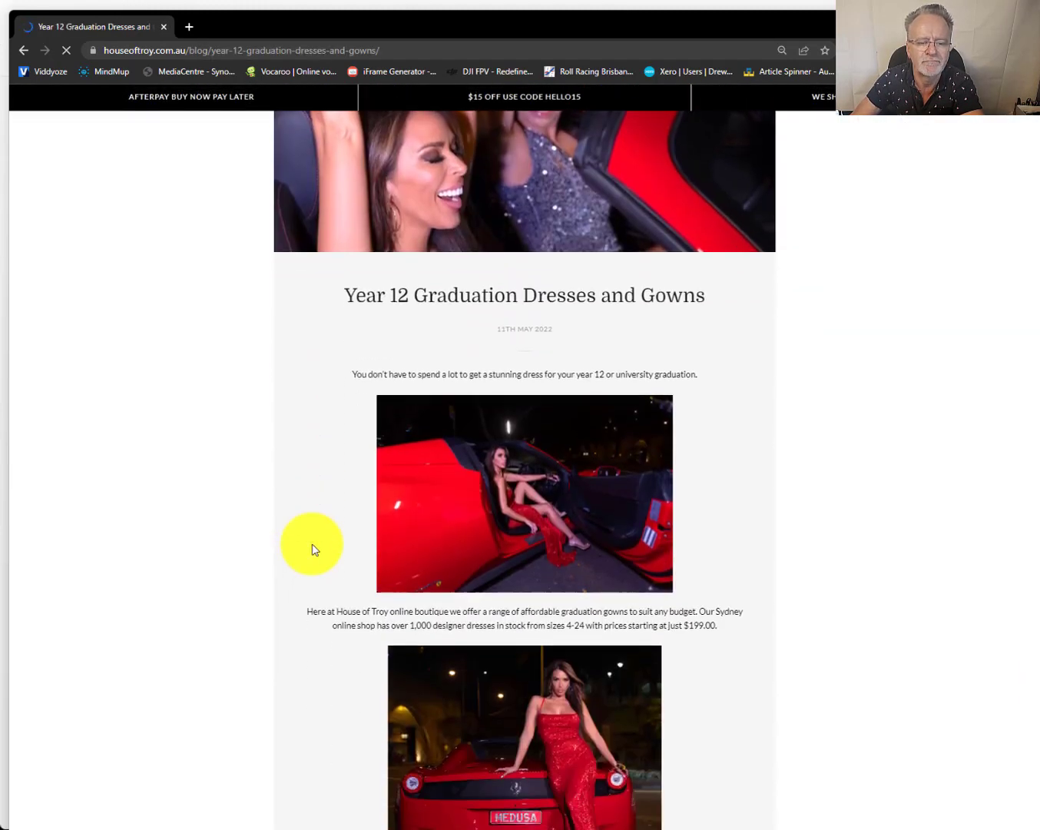
scroll(312, 548, "down", 5)
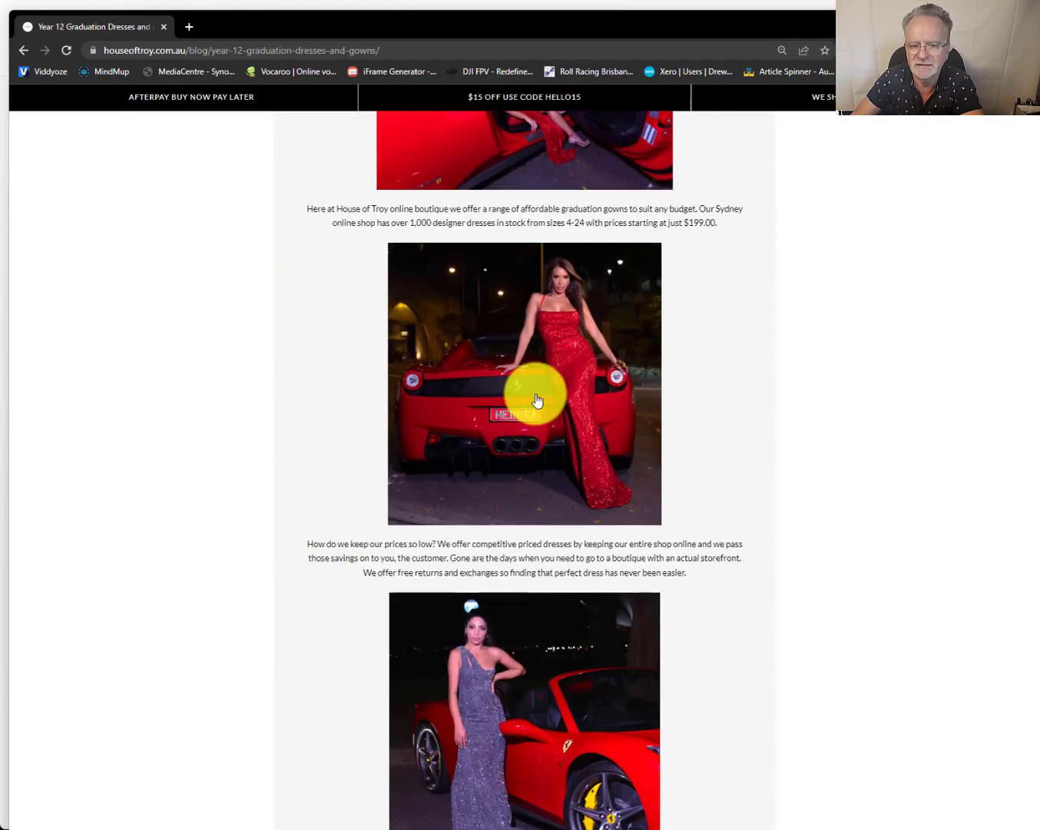
- Check the product page linked from the article's red gown photo, review the rest of the article, and close both pages
left_click(536, 401)
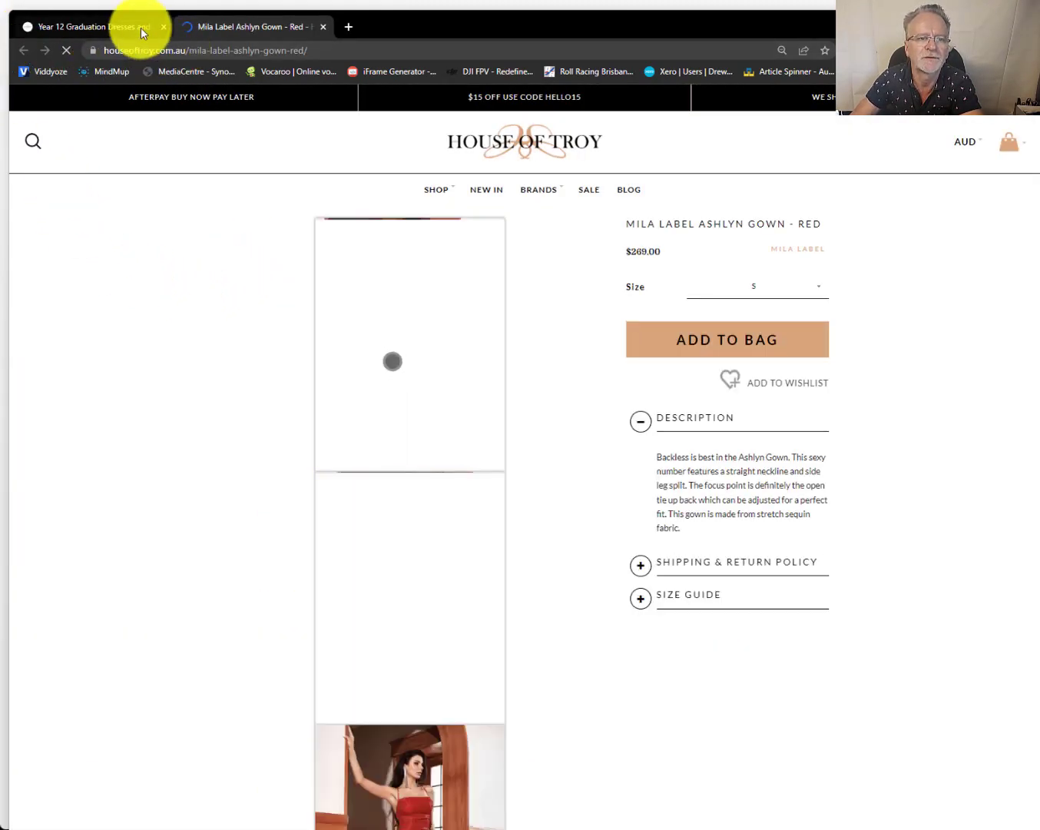
left_click(123, 35)
scroll(297, 450, "down", 7)
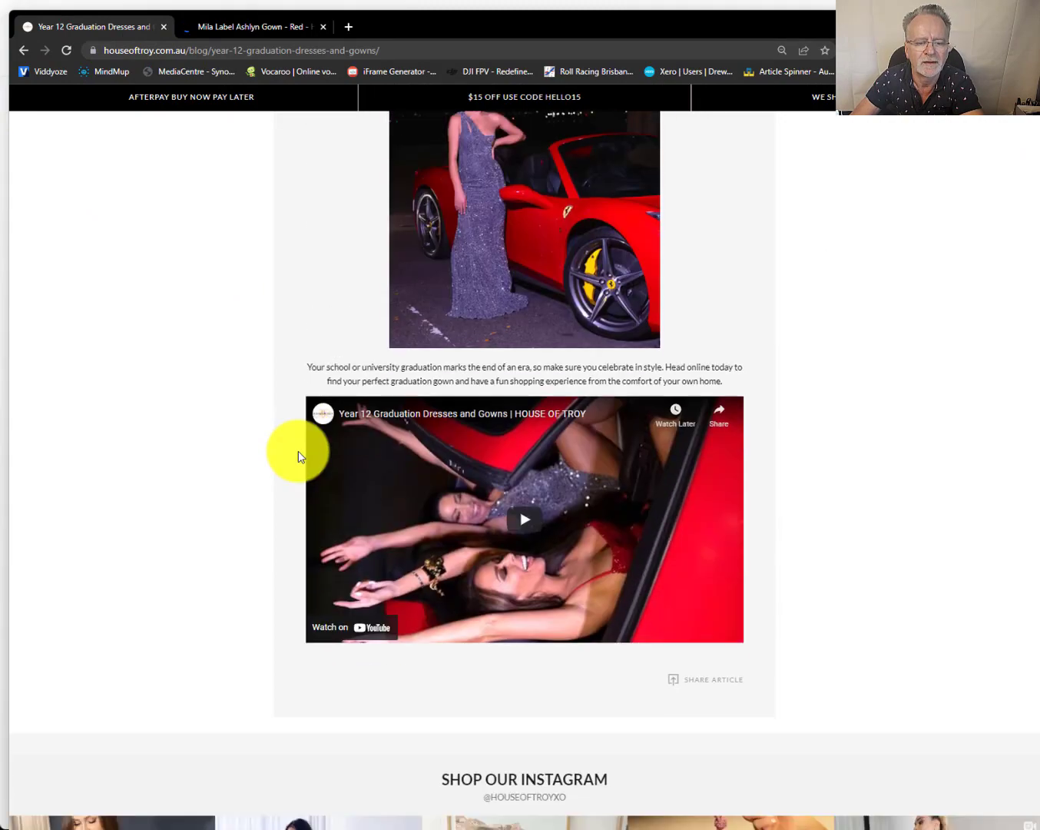
scroll(255, 365, "up", 10)
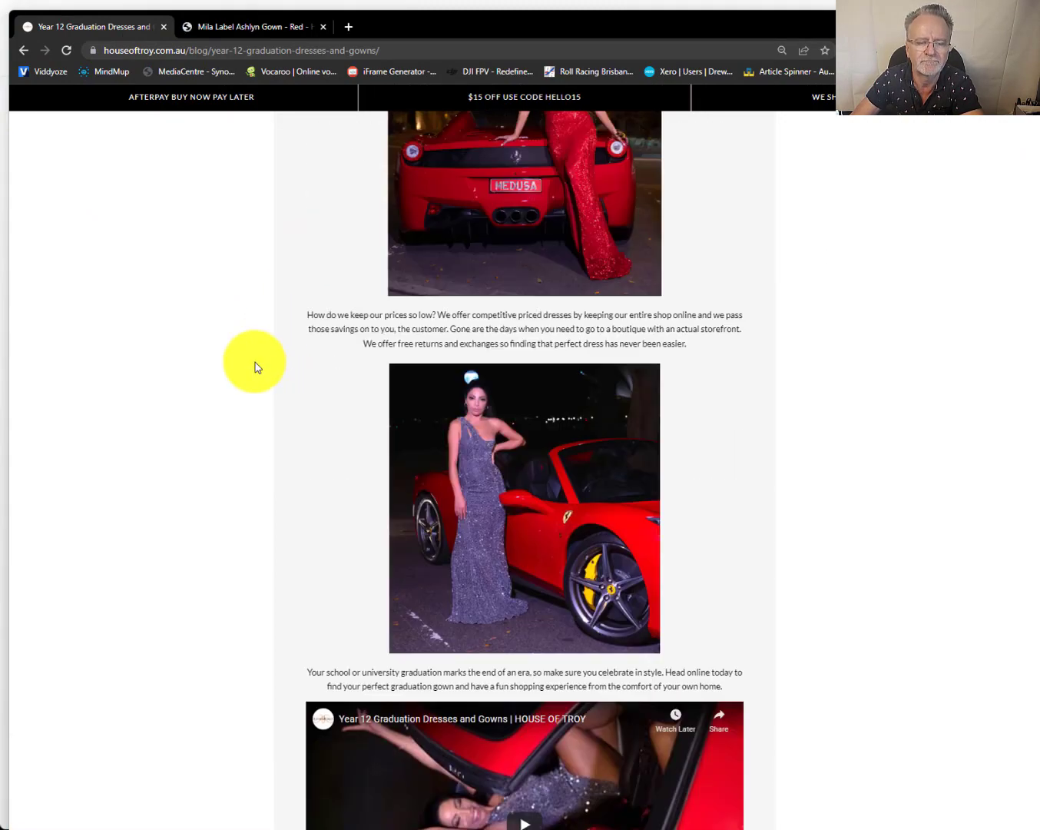
scroll(255, 365, "up", 6)
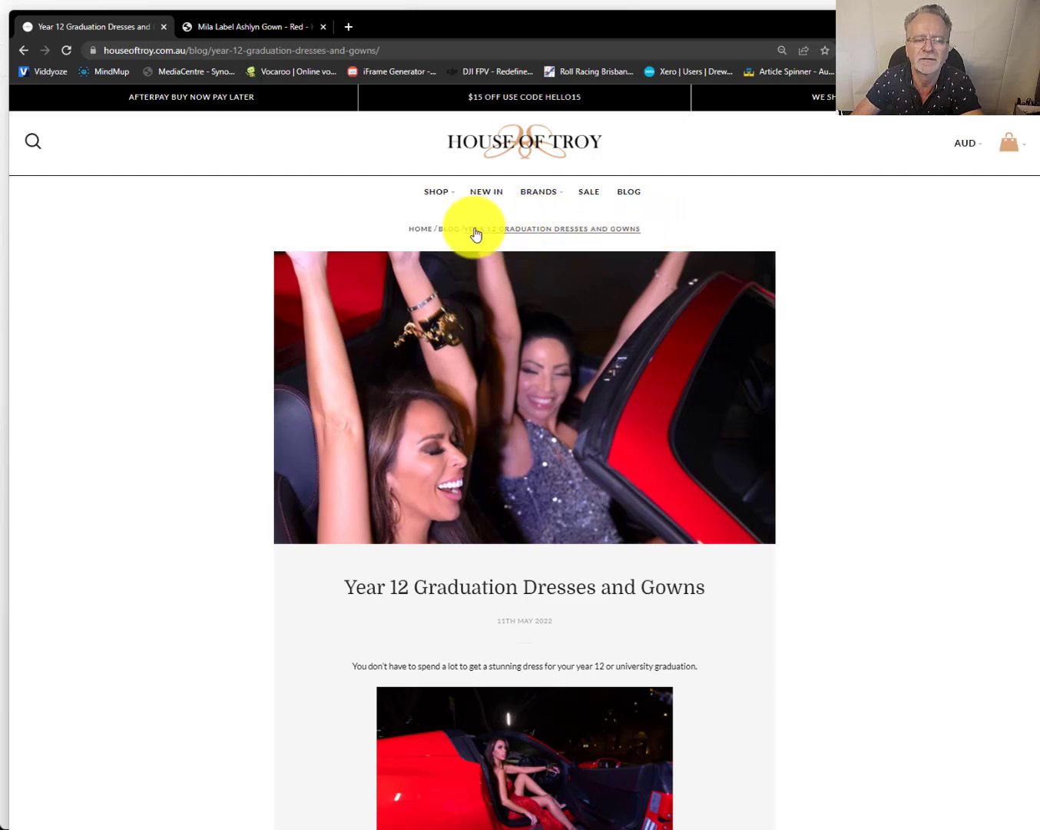
left_click(163, 26)
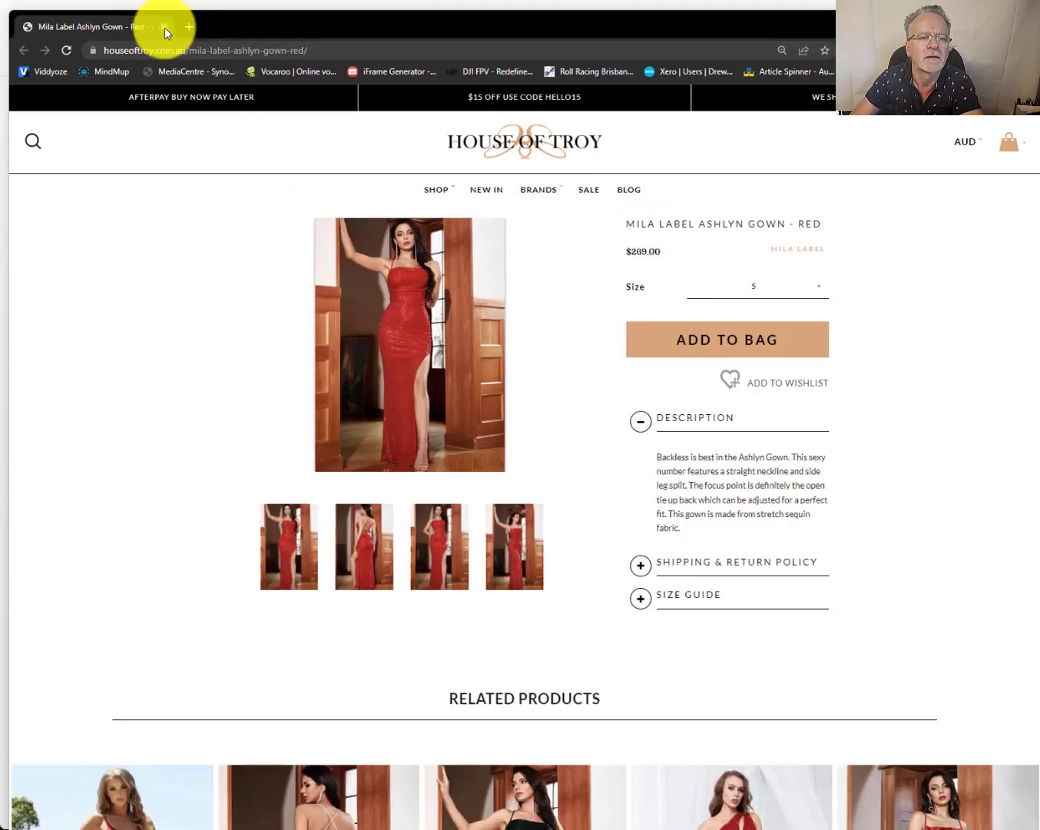
left_click(165, 27)
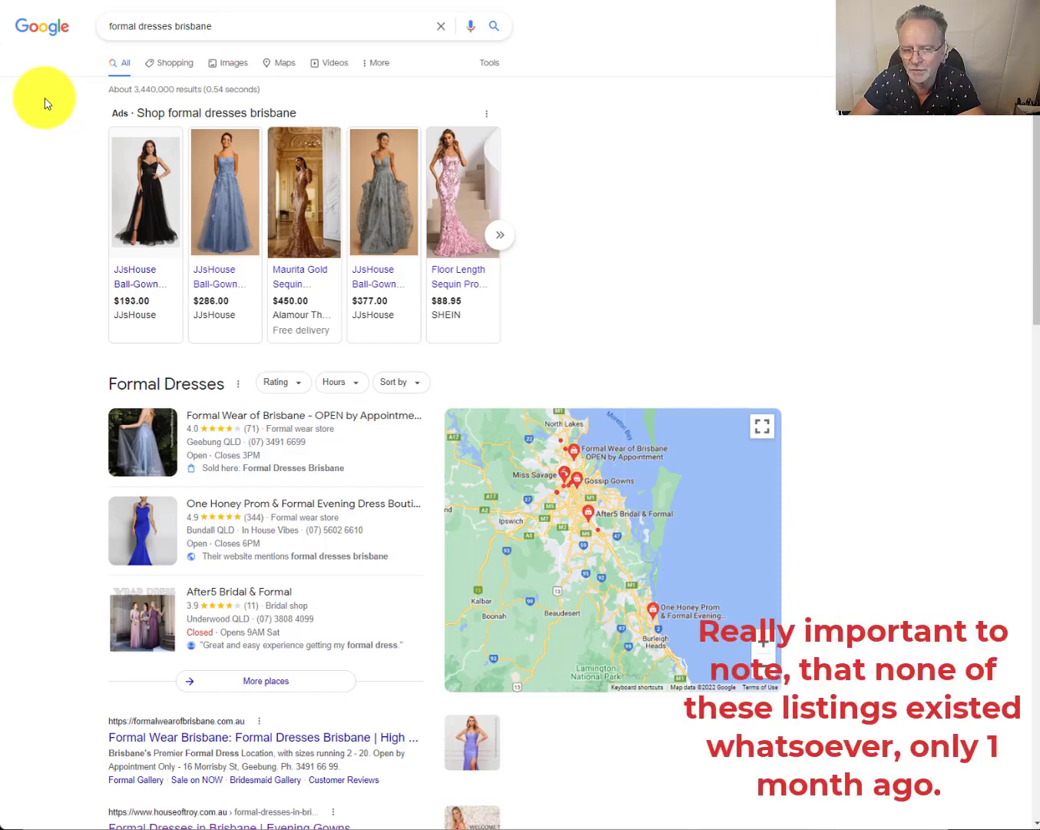
- Examine the Google results for "formal dresses brisbane" for the House of Troy listing
scroll(78, 105, "down", 3)
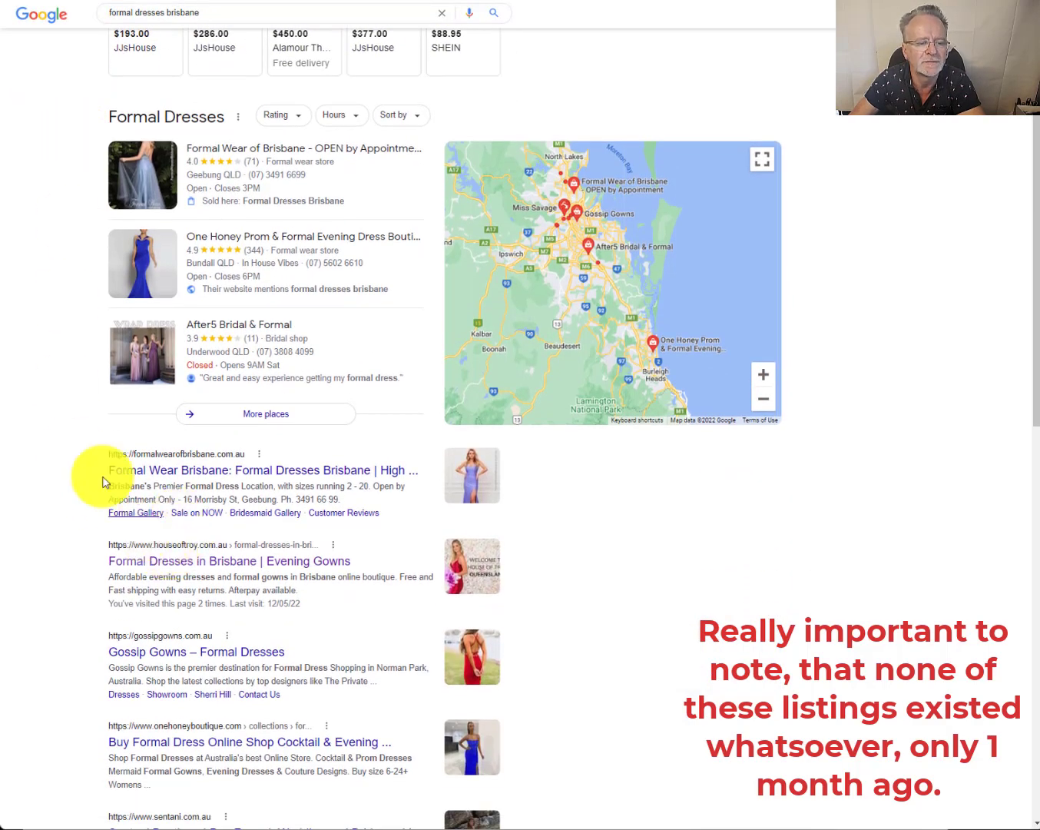
scroll(26, 210, "up", 1)
scroll(26, 210, "up", 2)
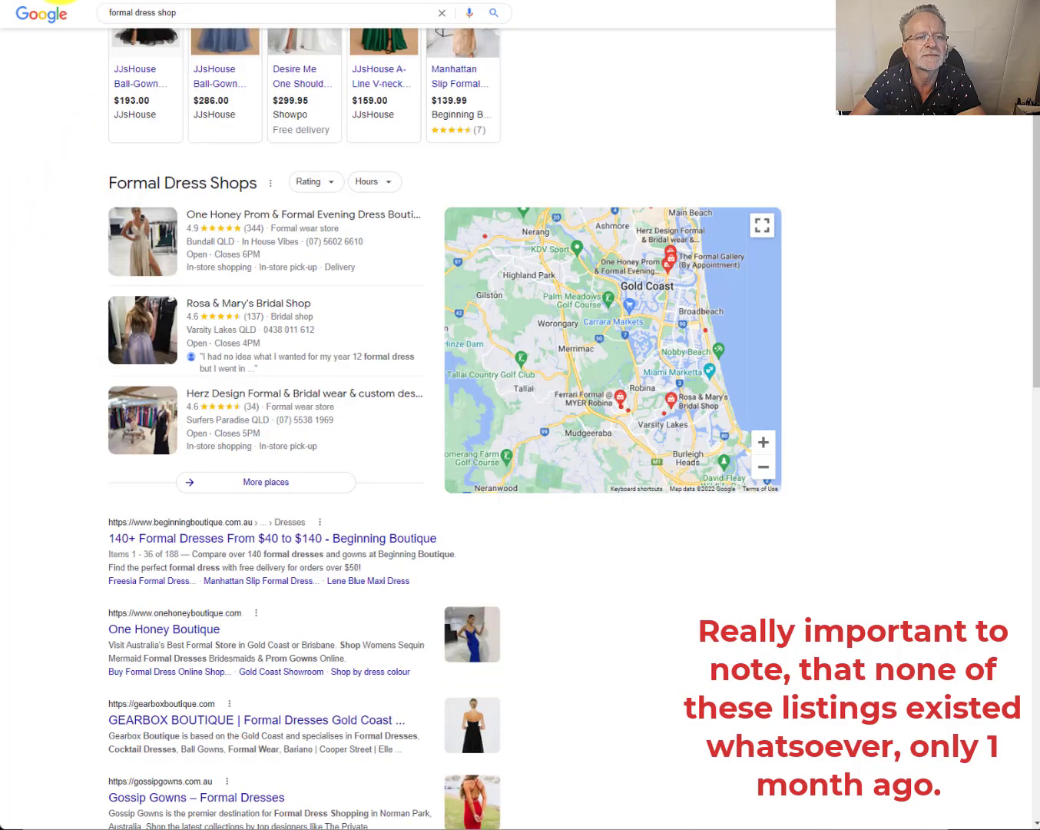
- Examine the Google results for "formal dress shop" for the House of Troy listing
scroll(58, 123, "up", 1)
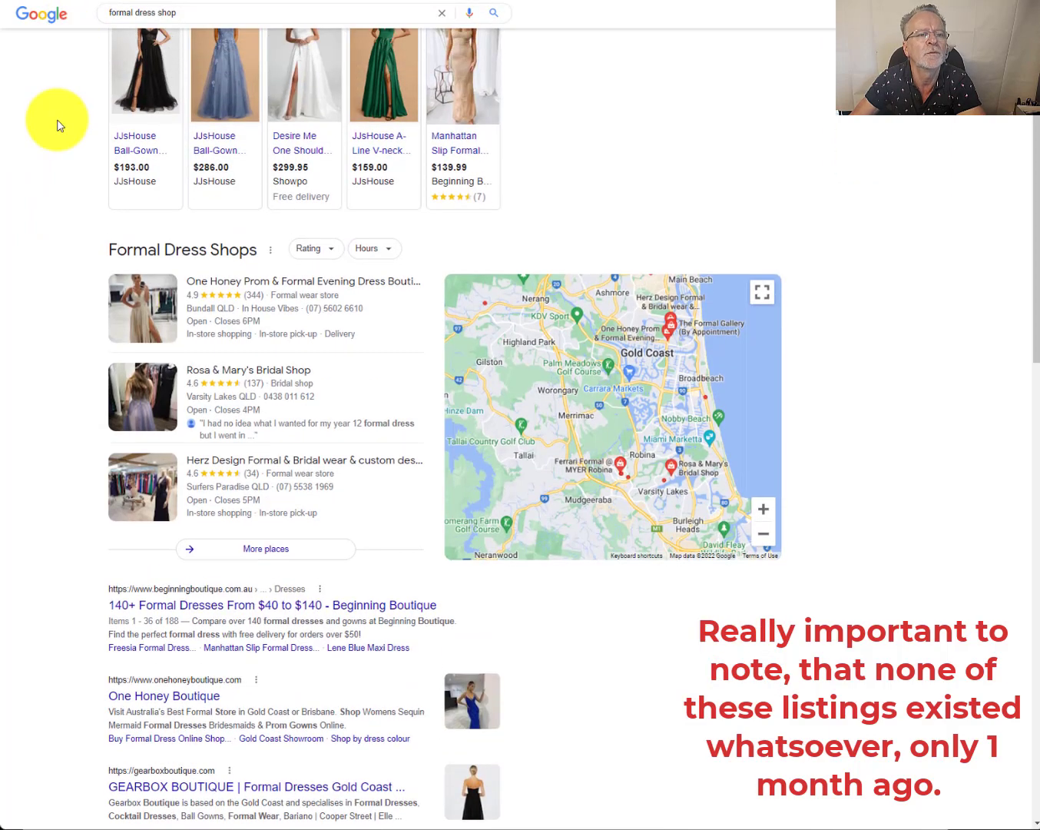
scroll(60, 123, "down", 2)
scroll(58, 123, "down", 1)
scroll(70, 302, "down", 3)
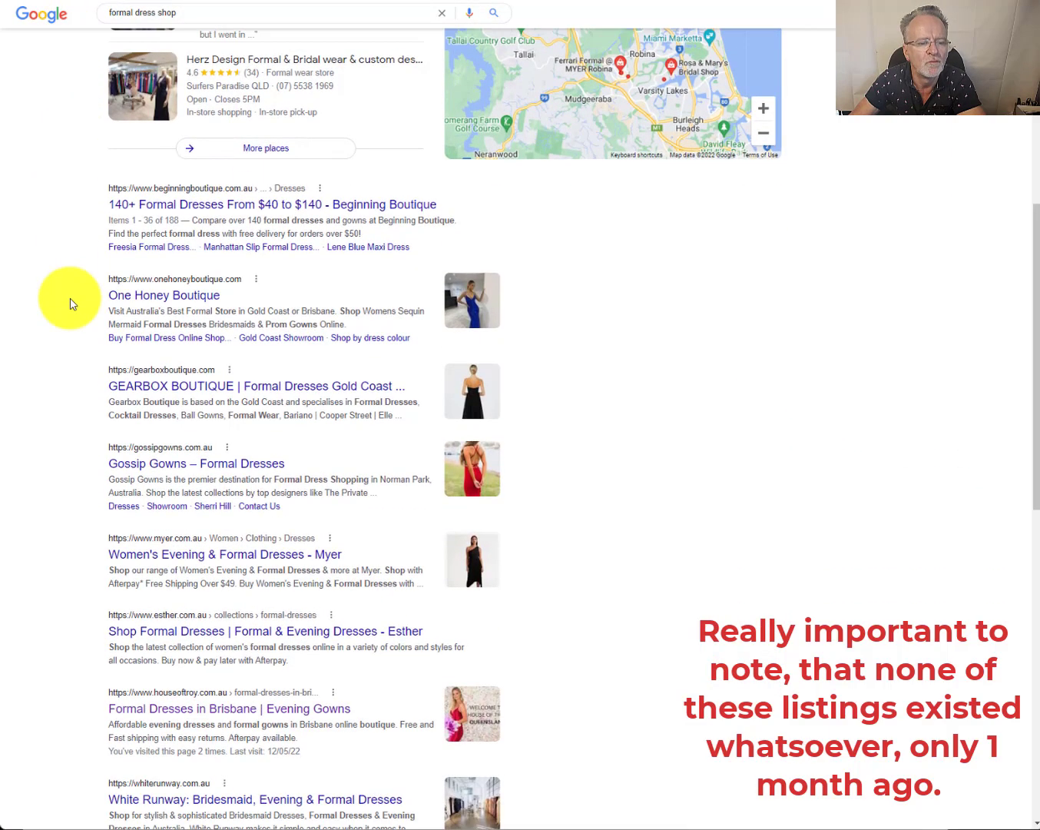
scroll(70, 303, "down", 3)
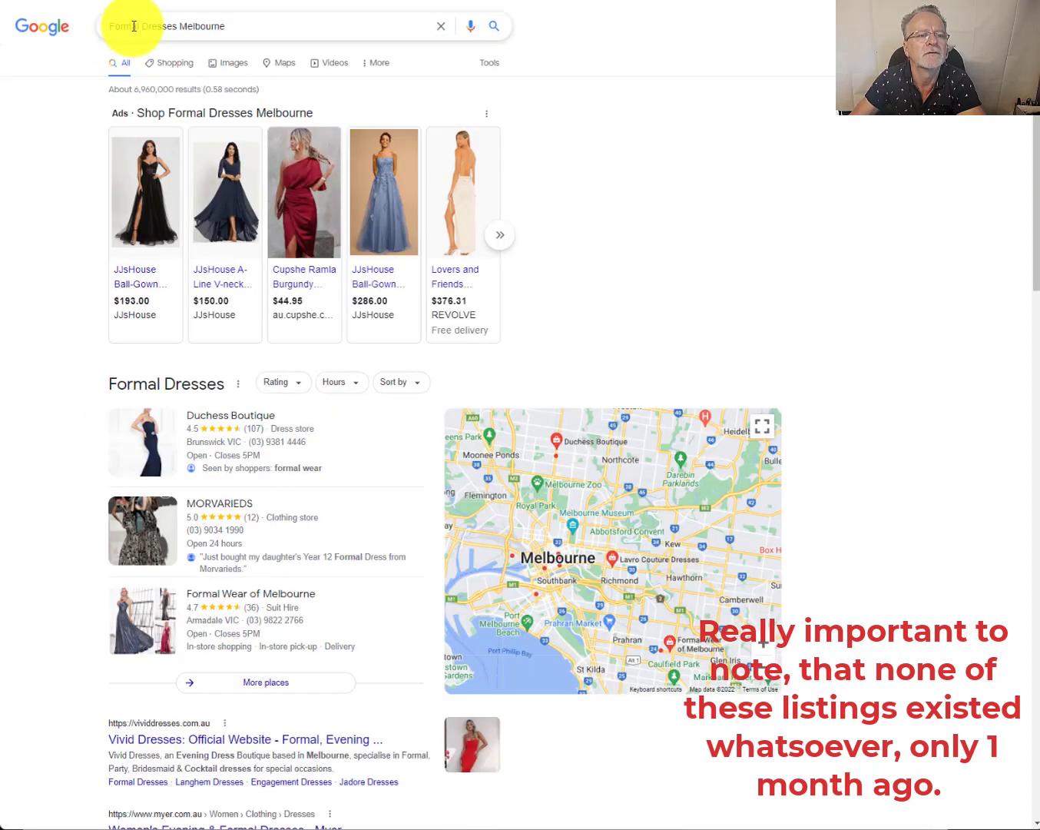
- Examine the Google results for "Formal Dresses Melbourne" for the House of Troy listing
scroll(30, 372, "down", 3)
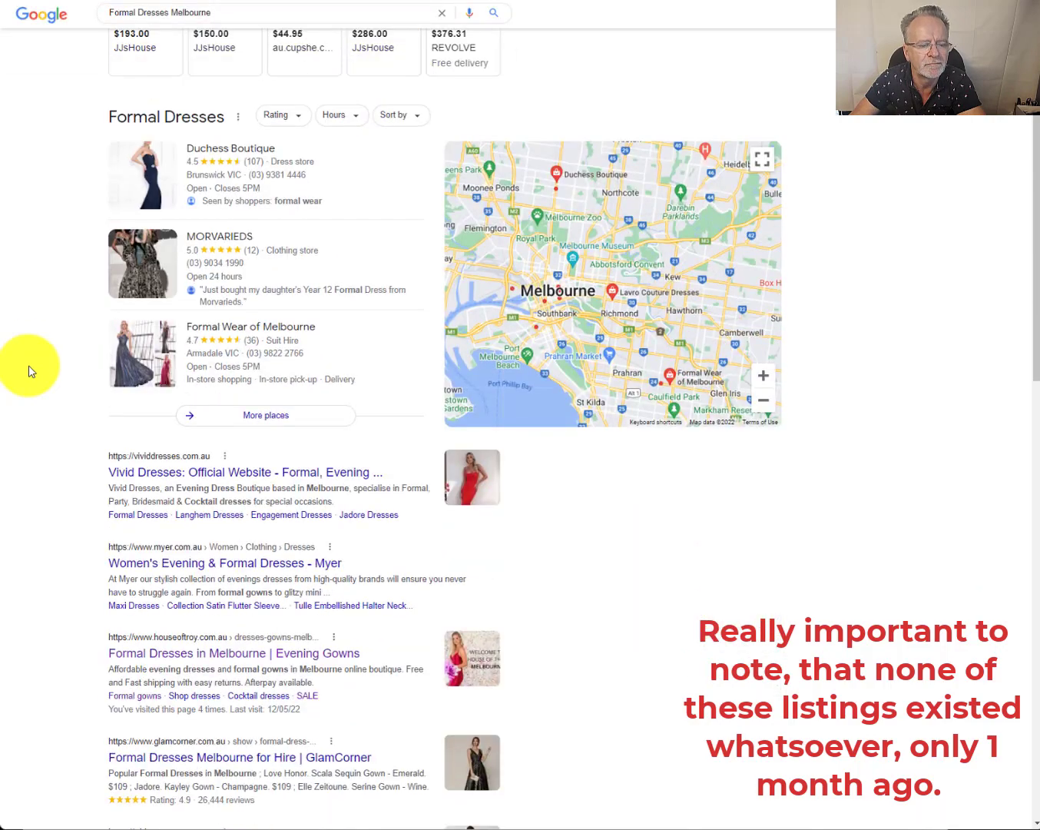
scroll(32, 372, "down", 2)
scroll(97, 359, "up", 3)
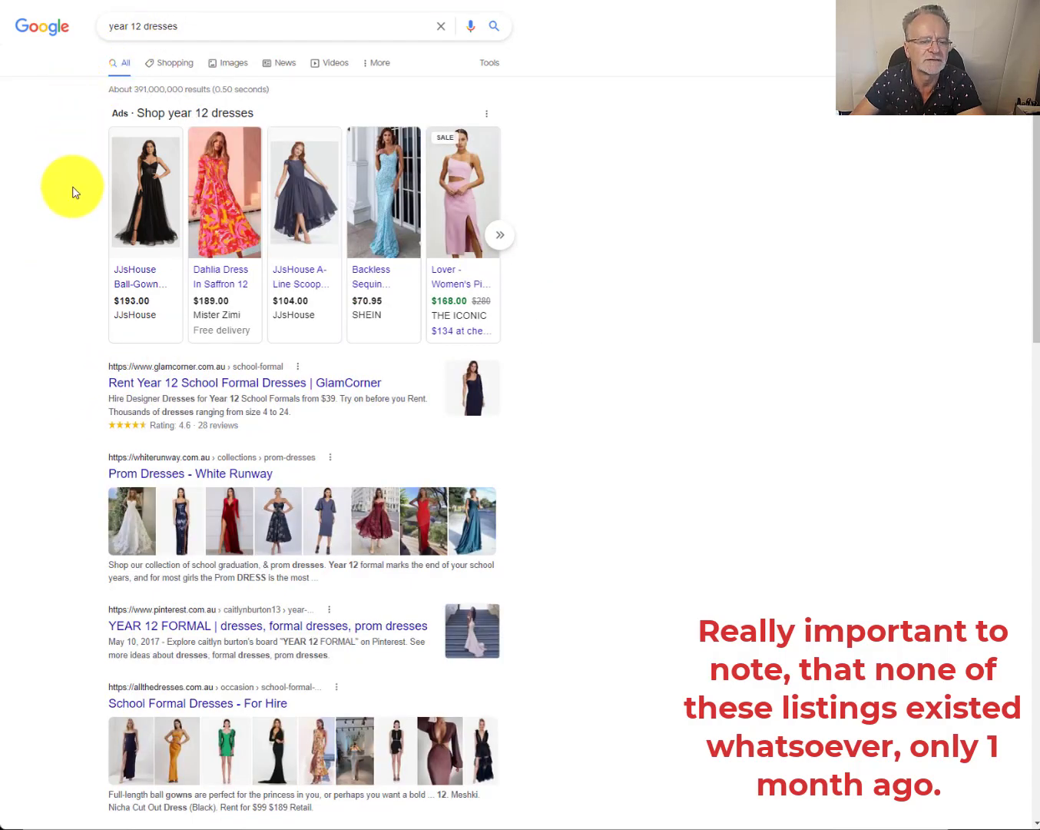
- Examine the Google results for "year 12 dresses" for the House of Troy listings
scroll(76, 191, "down", 5)
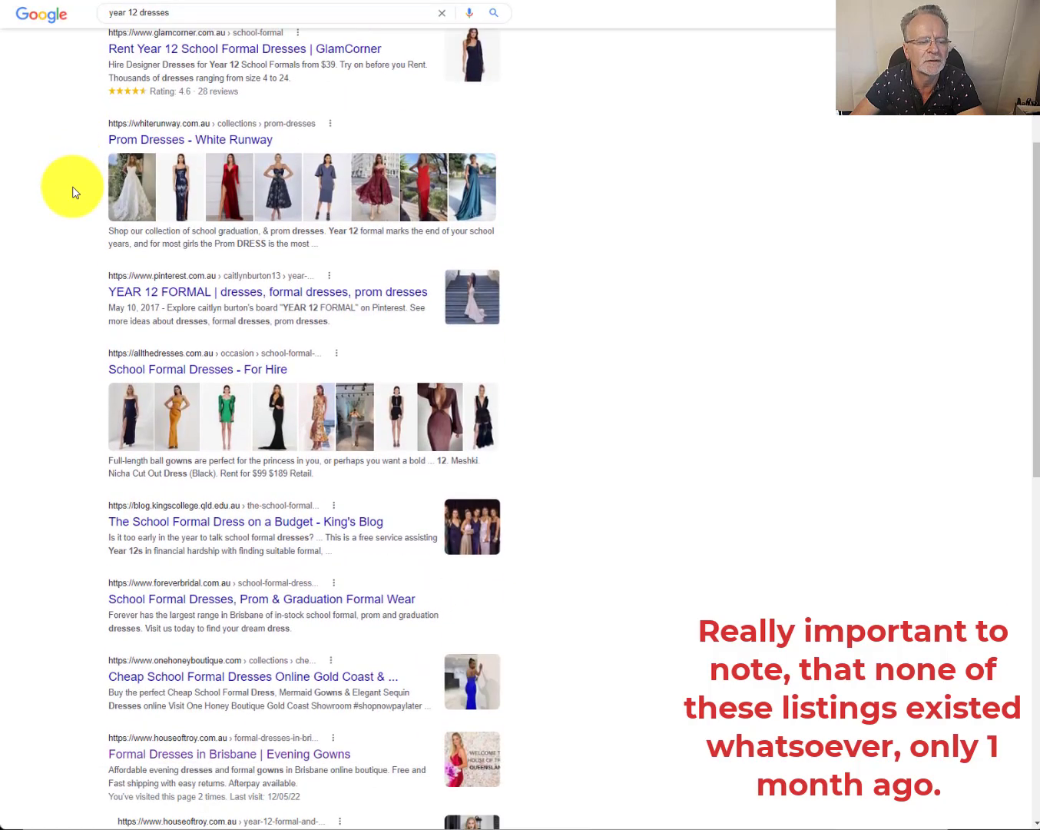
scroll(72, 191, "down", 1)
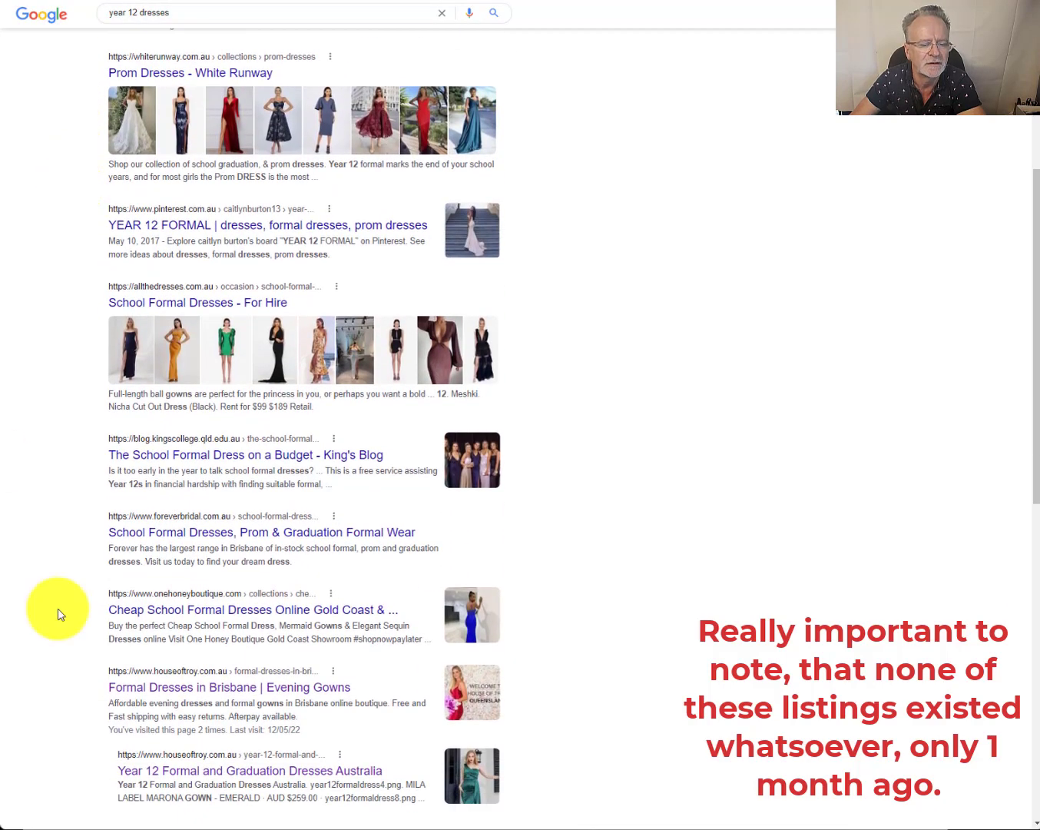
scroll(58, 584, "down", 2)
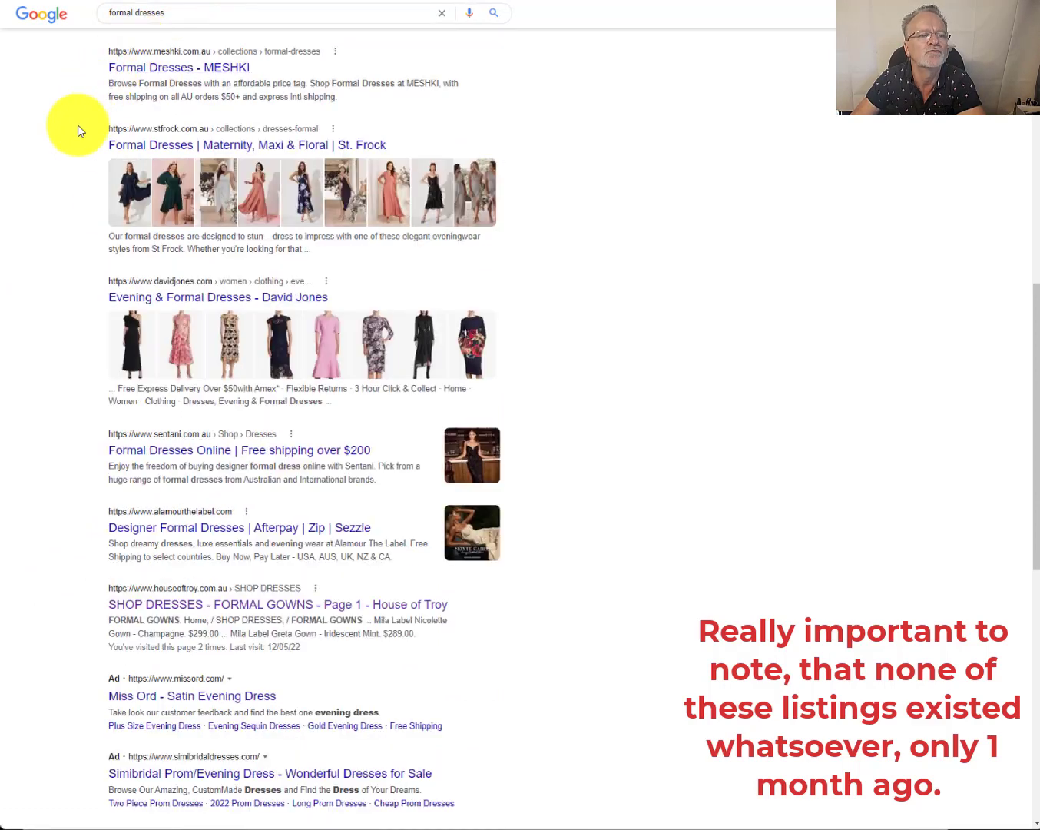
- Examine the Google results for "formal dresses" and "formal dresses year 12" for the House of Troy listings
scroll(77, 132, "up", 10)
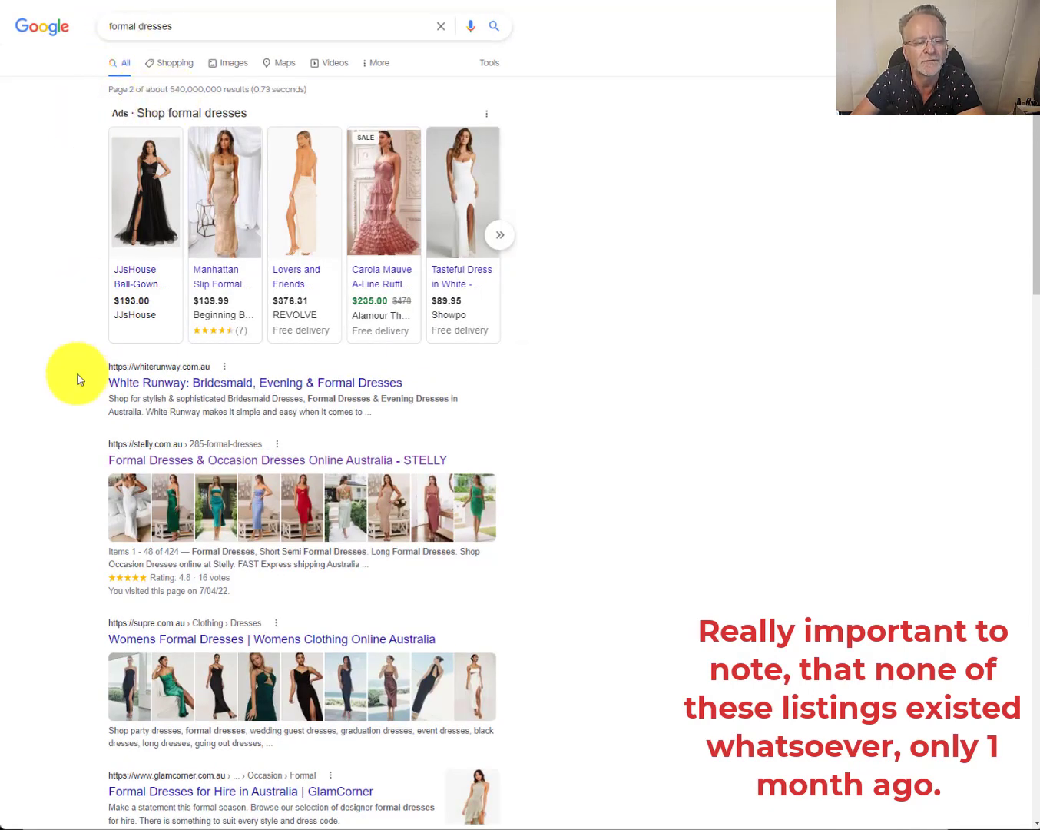
scroll(77, 377, "down", 2)
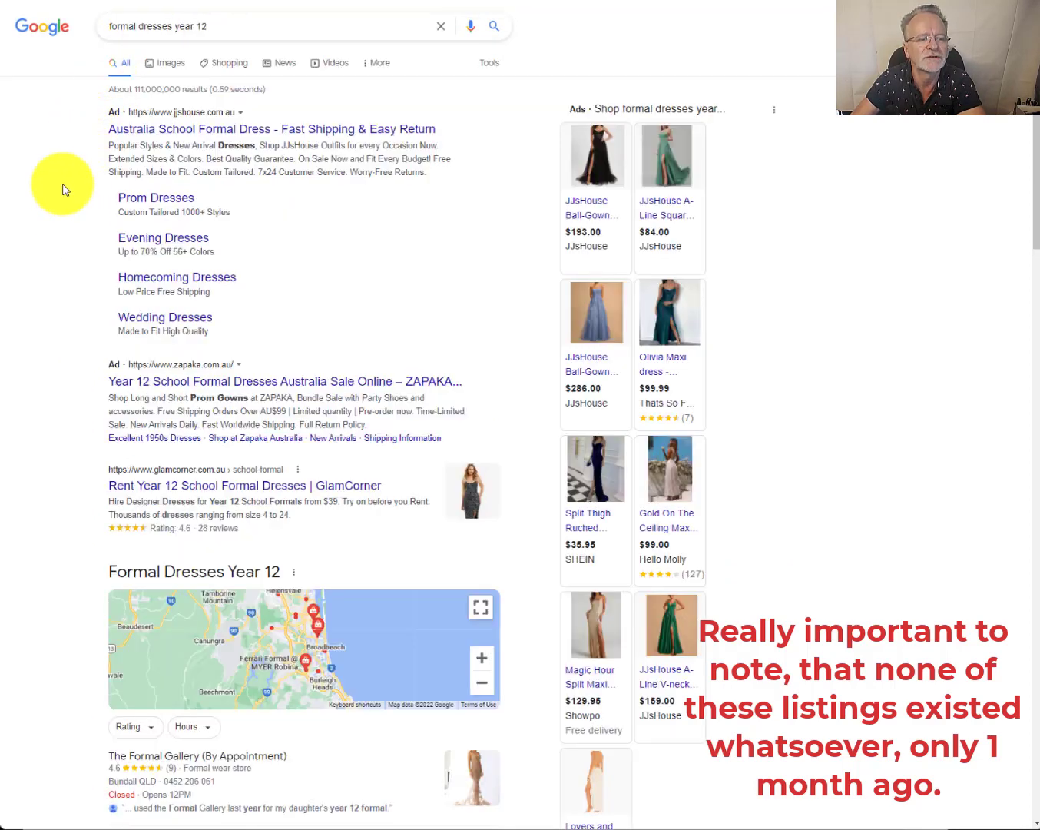
scroll(68, 277, "down", 3)
scroll(69, 278, "down", 7)
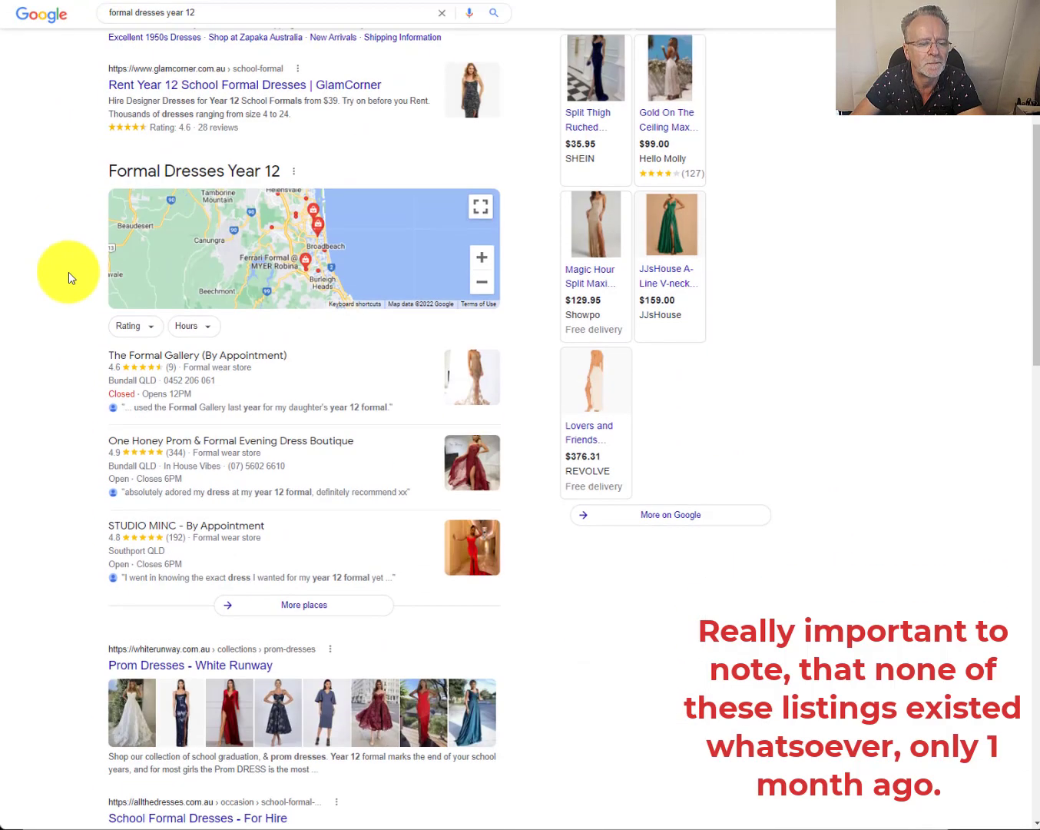
scroll(68, 277, "down", 2)
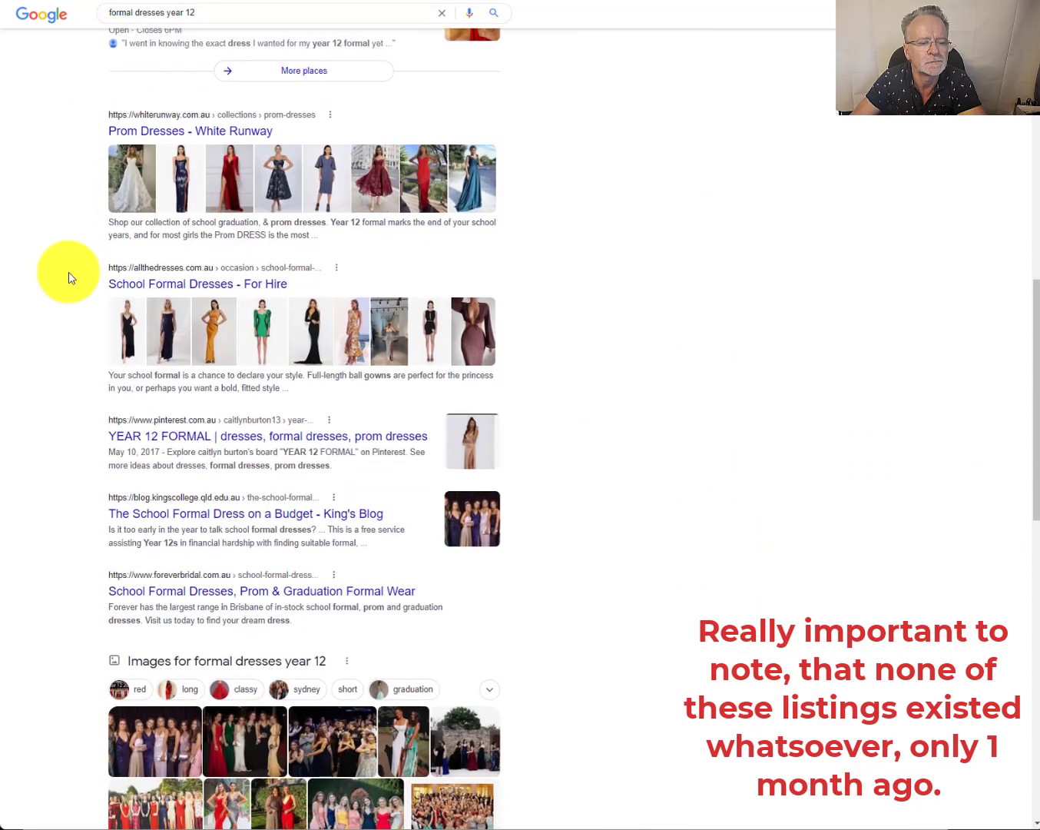
scroll(69, 278, "down", 7)
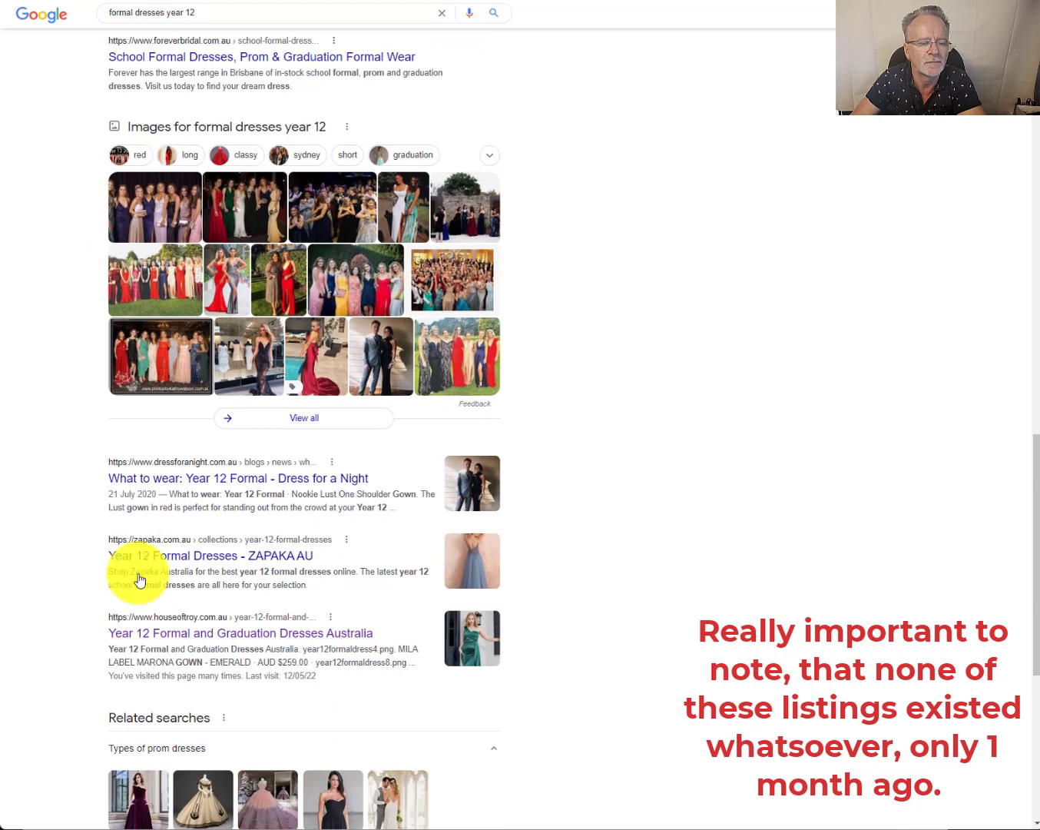
- Examine the Google results for "graduation dresses australia" and "year 12 graduation dresses" for the House of Troy listings
left_click(260, 0)
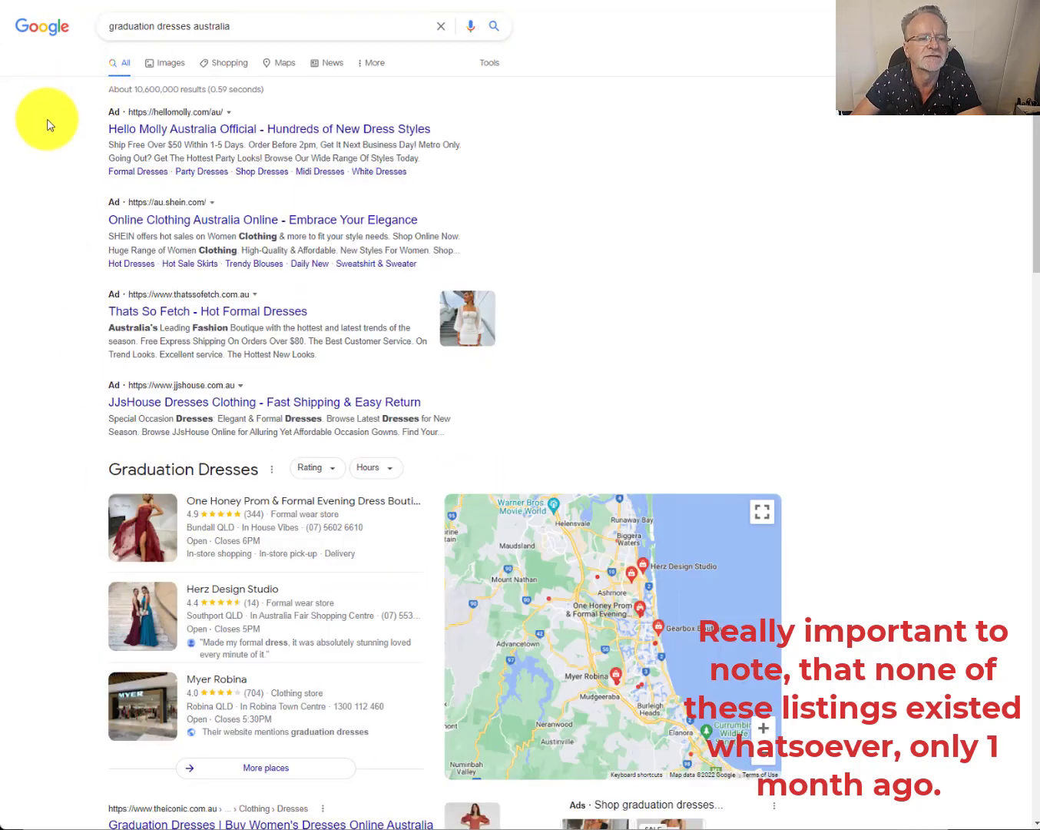
scroll(48, 125, "down", 7)
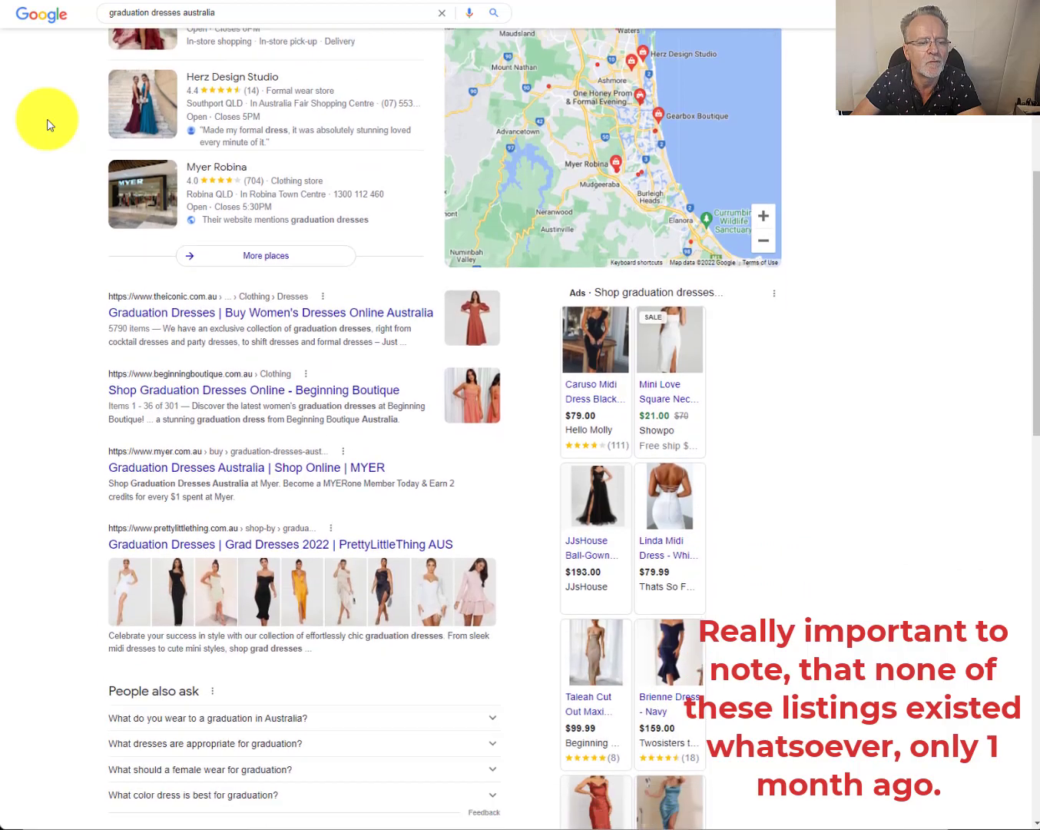
scroll(47, 124, "down", 8)
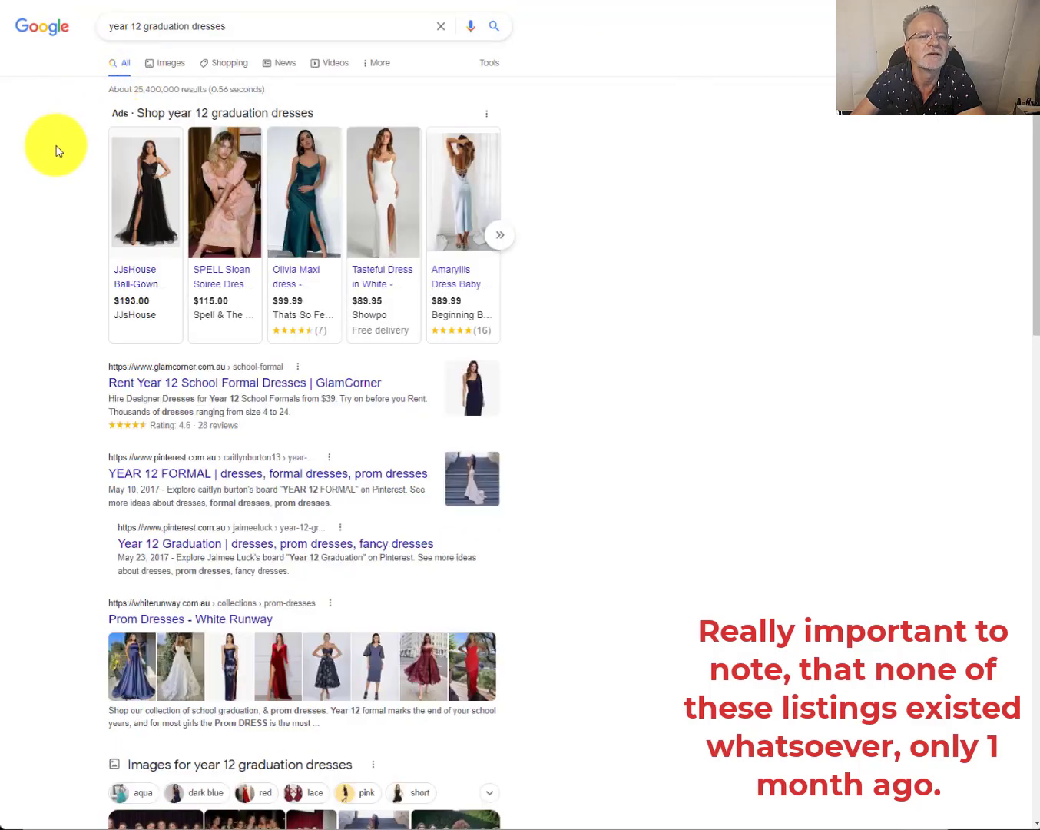
scroll(63, 203, "down", 4)
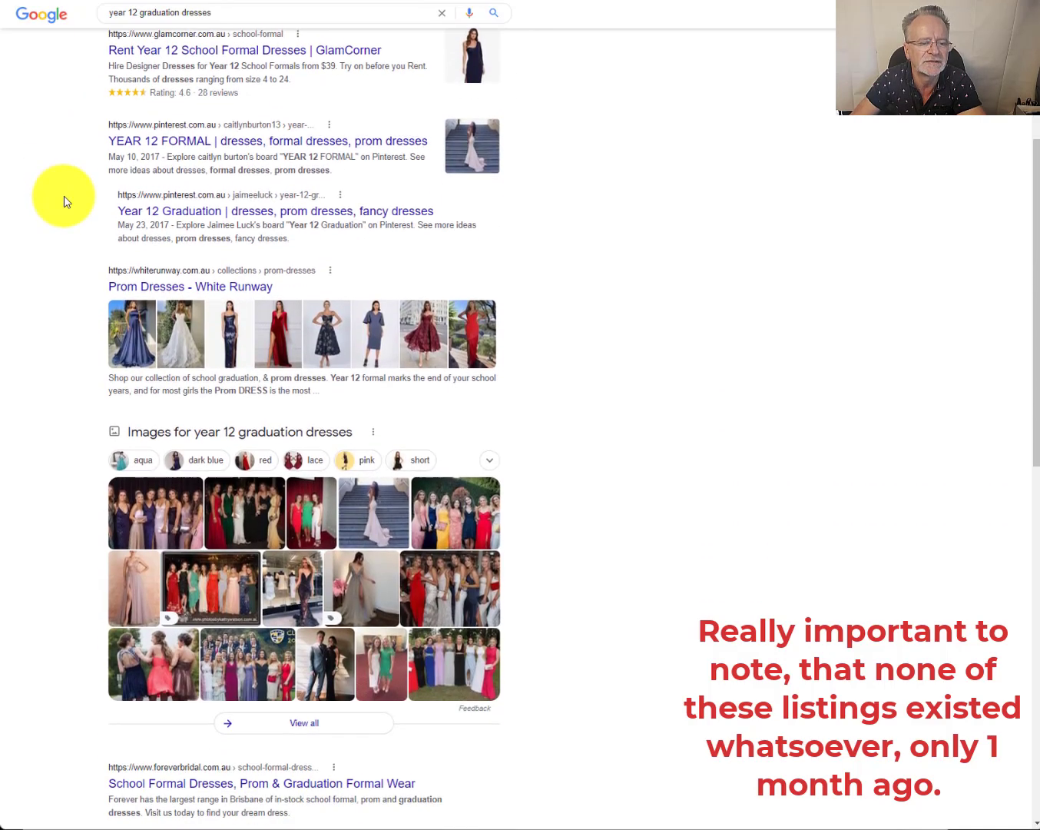
scroll(63, 201, "down", 3)
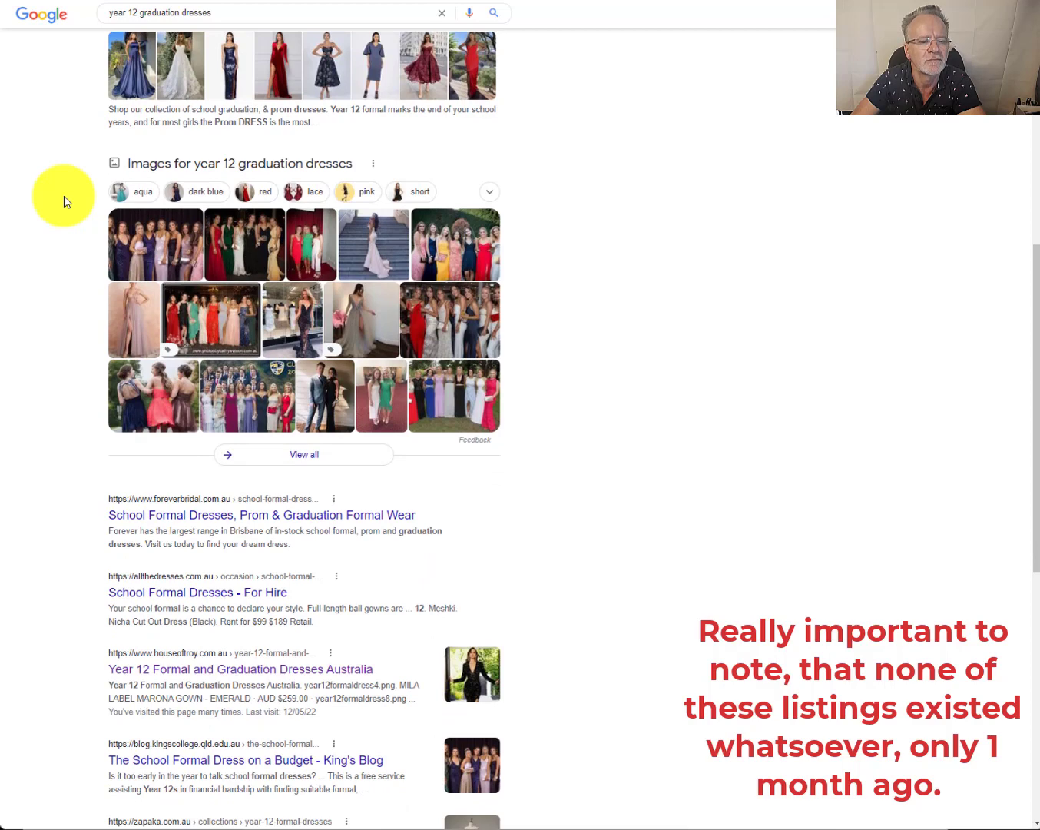
scroll(64, 202, "down", 3)
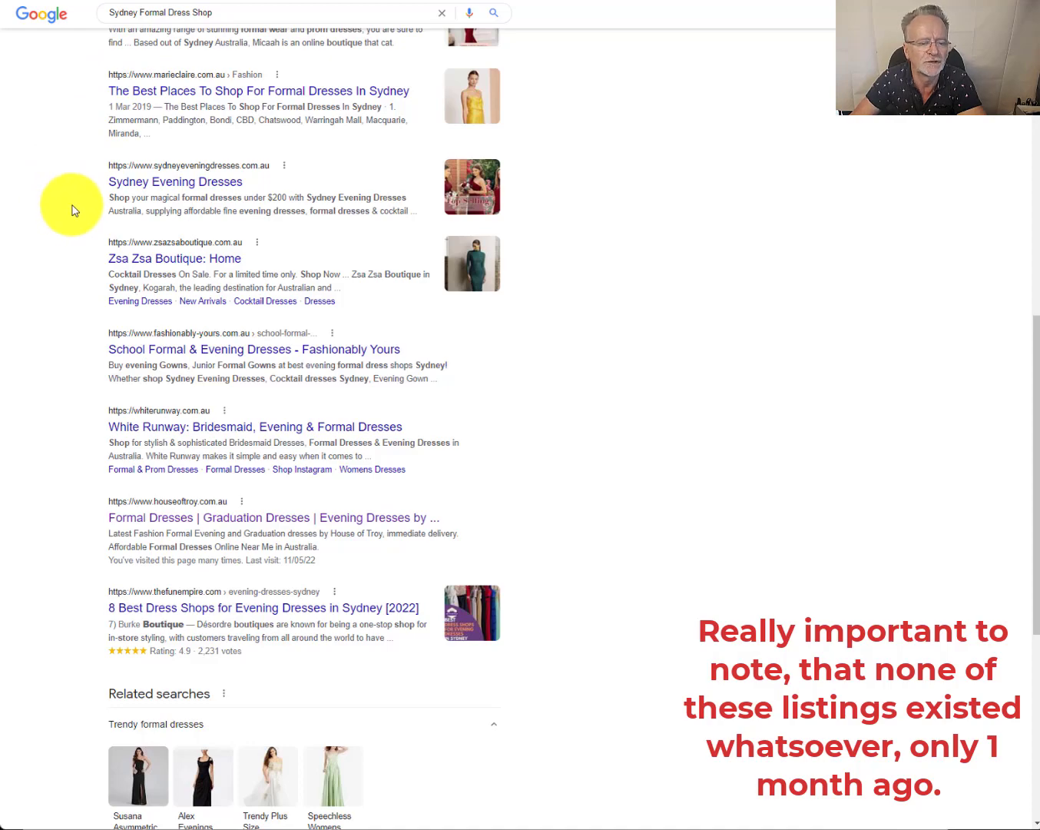
- Examine the Google results for "Sydney Formal Dress Shop" for the House of Troy listing
scroll(75, 210, "down", 6)
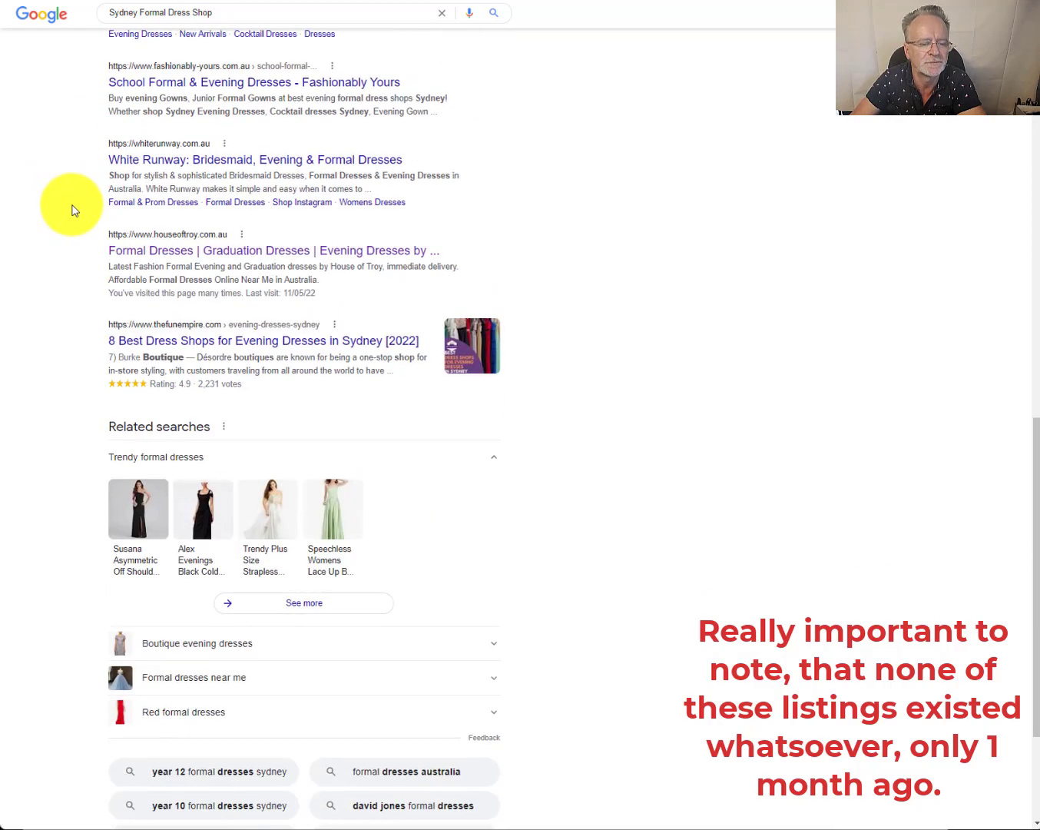
scroll(74, 210, "up", 6)
scroll(74, 209, "up", 10)
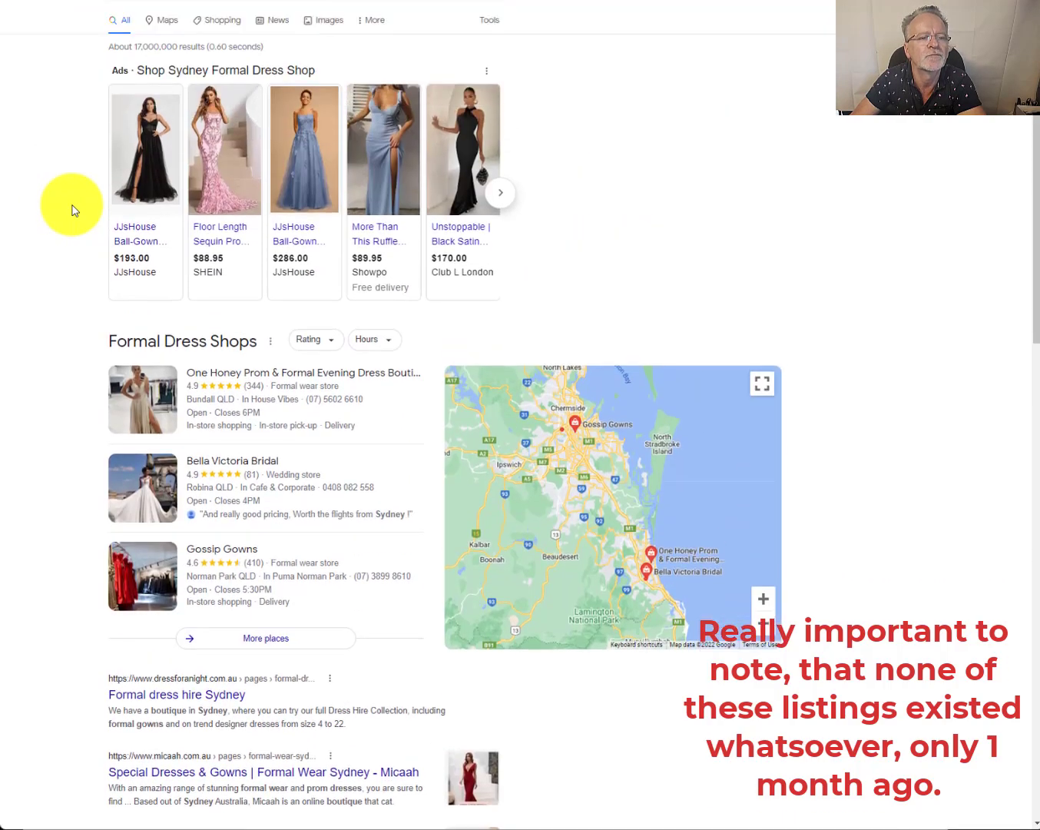
scroll(71, 210, "down", 7)
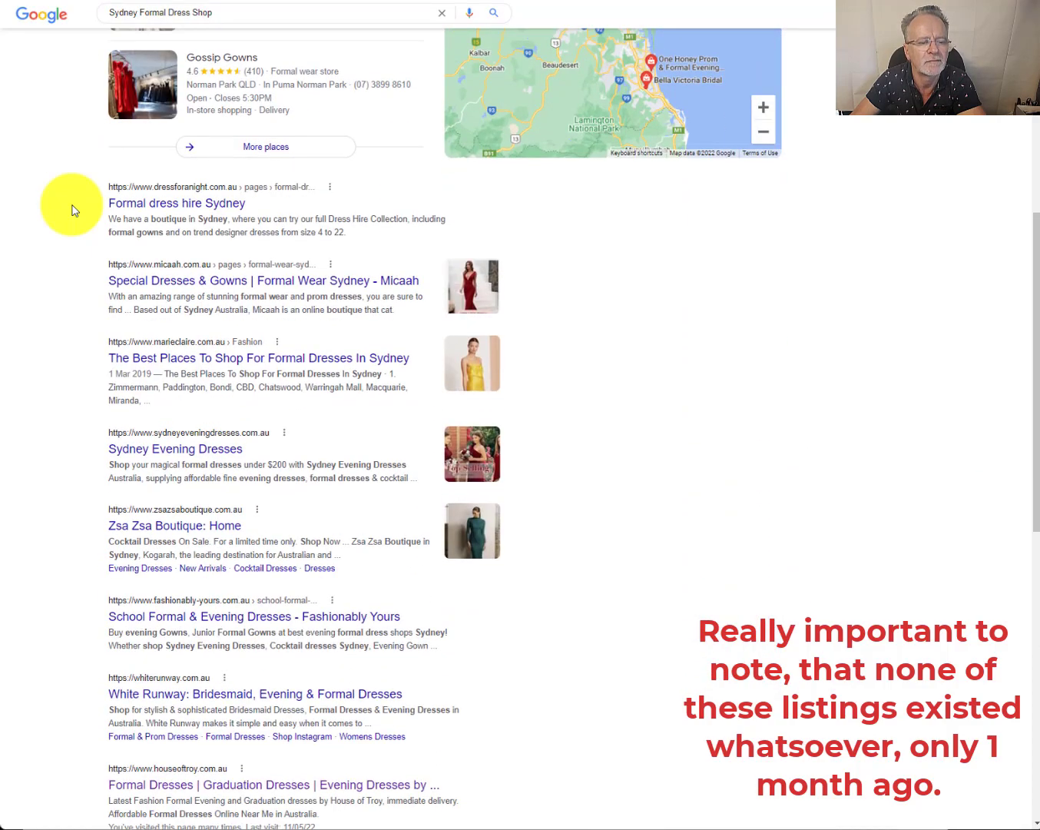
scroll(74, 210, "down", 3)
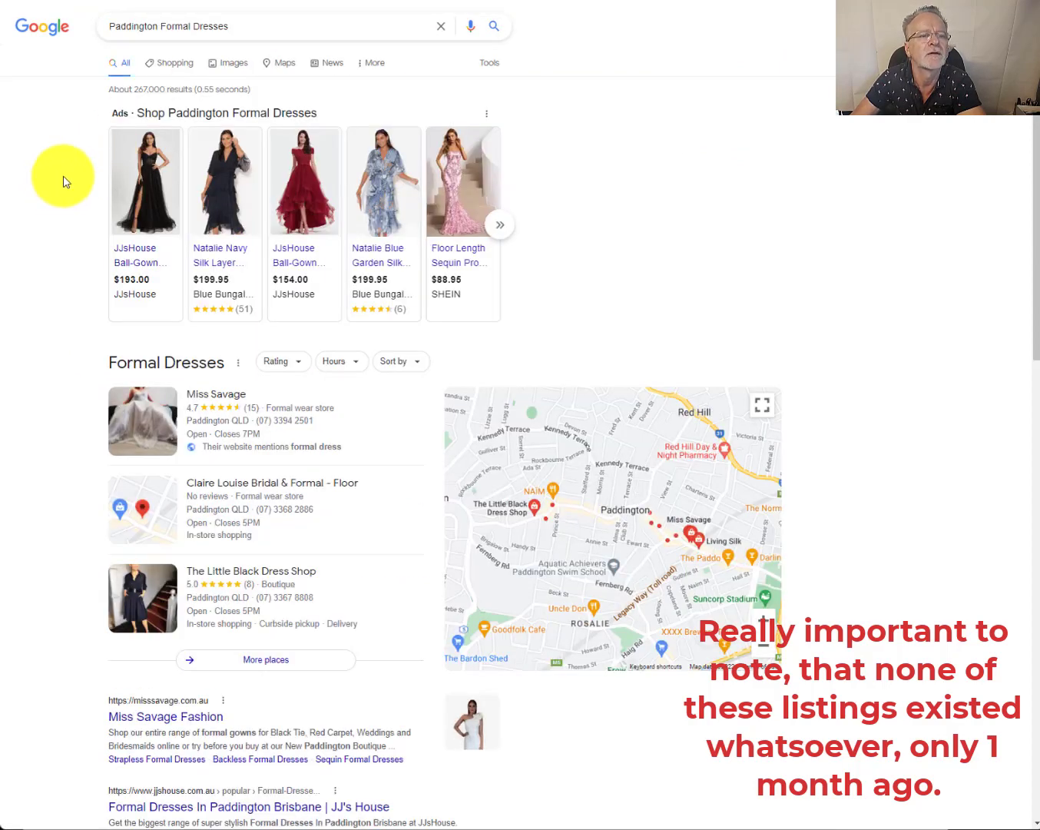
- Examine the Google results for "Paddington Formal Dresses" for the House of Troy listing
scroll(63, 182, "down", 4)
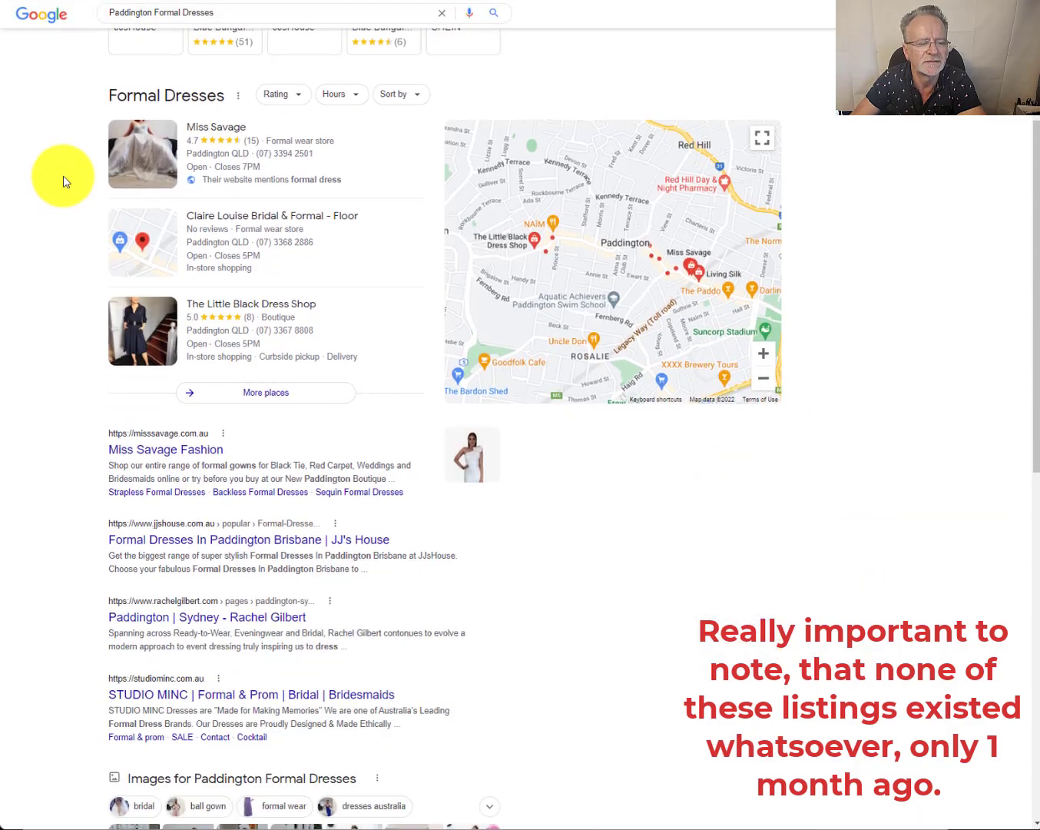
scroll(63, 182, "down", 5)
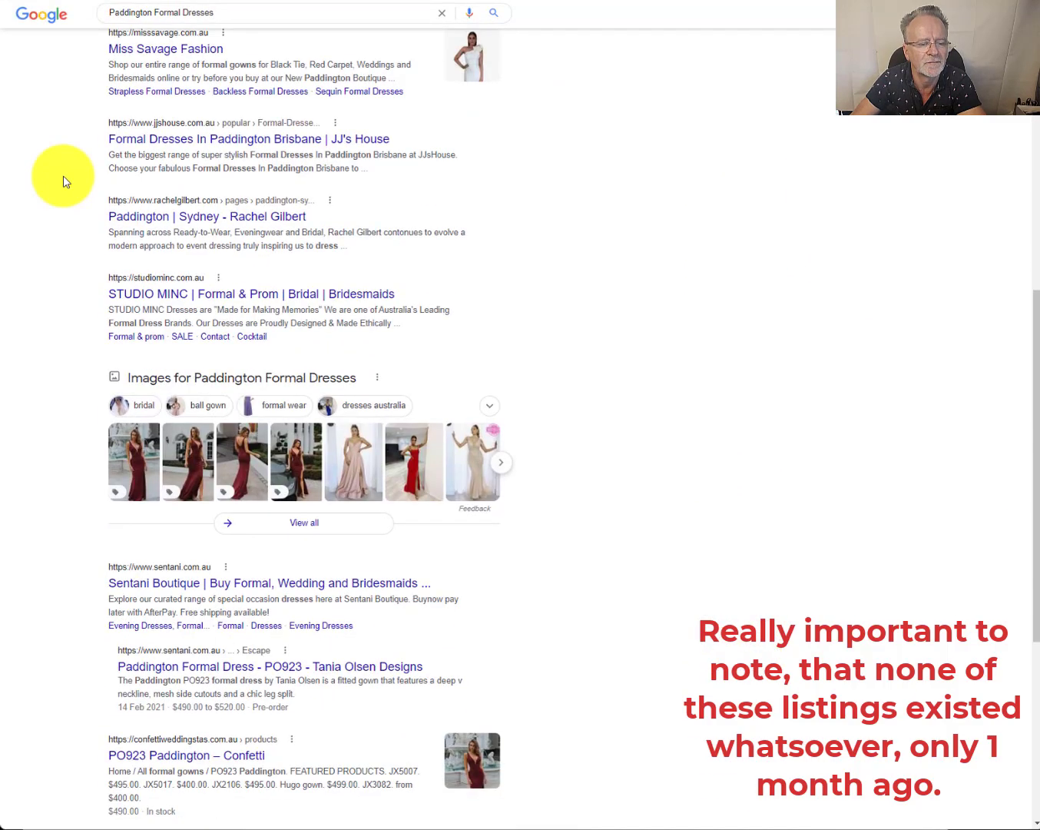
scroll(63, 182, "down", 4)
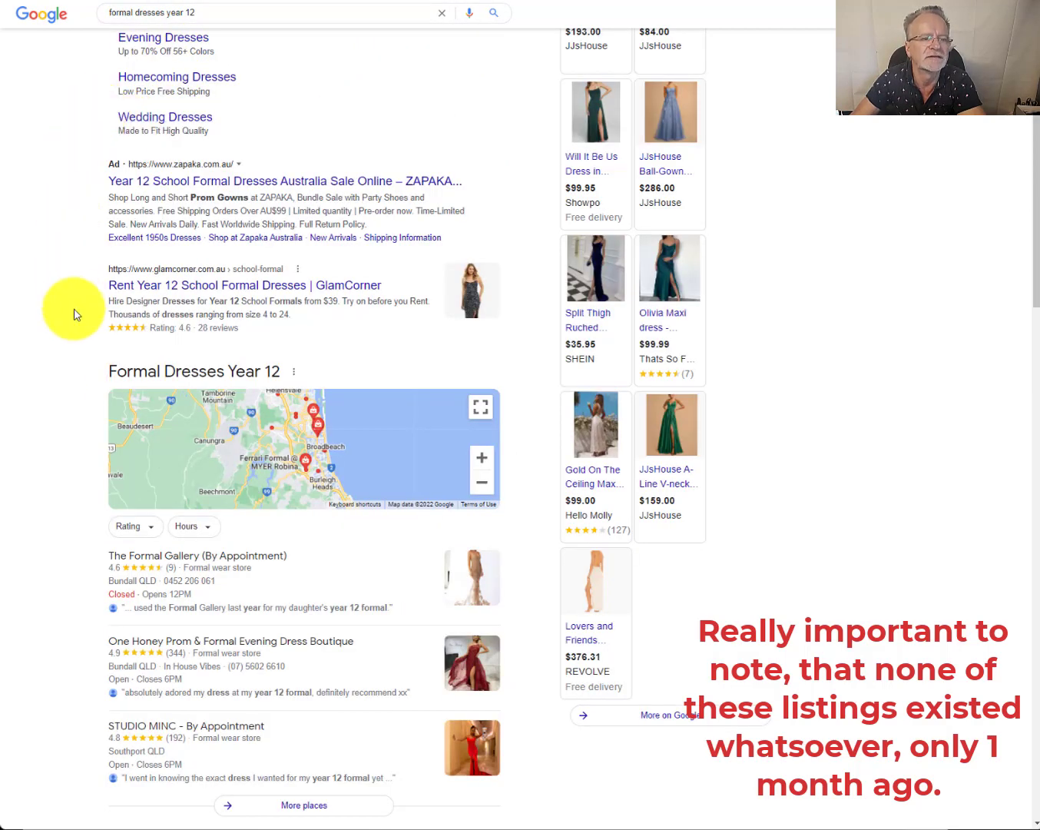
- Recheck the Google results for "formal dresses year 12" down to the House of Troy listing
scroll(75, 315, "up", 3)
scroll(75, 314, "down", 14)
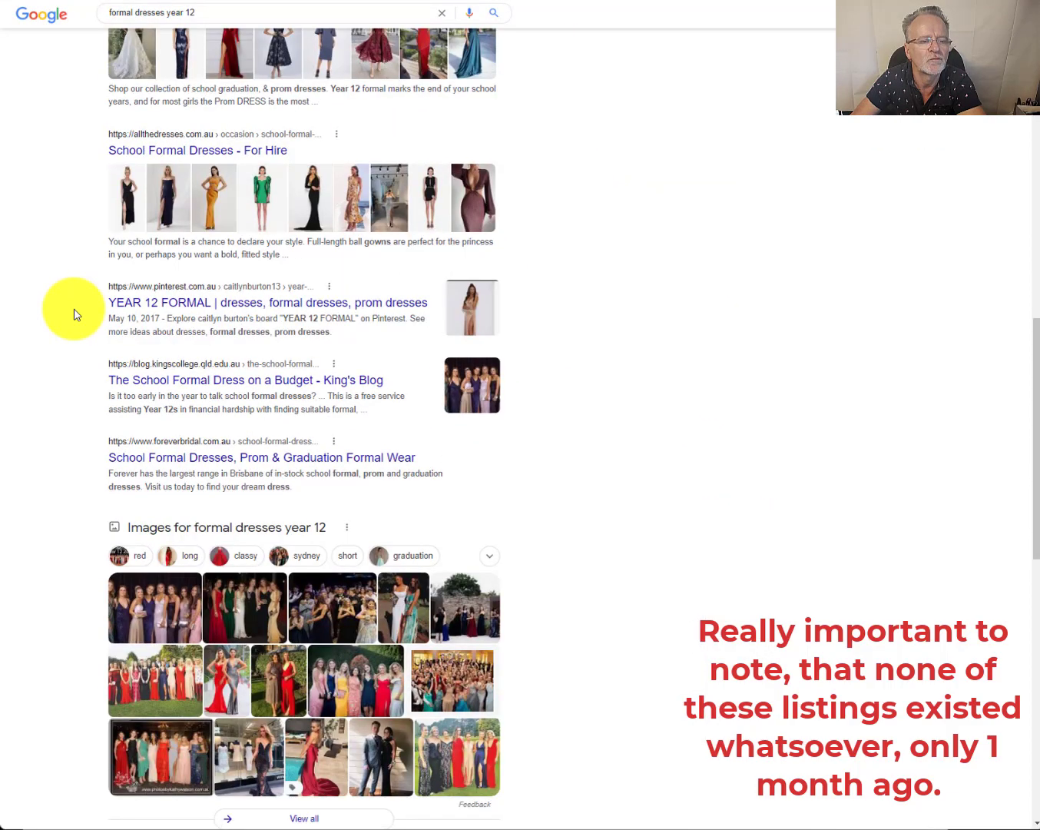
scroll(75, 315, "down", 6)
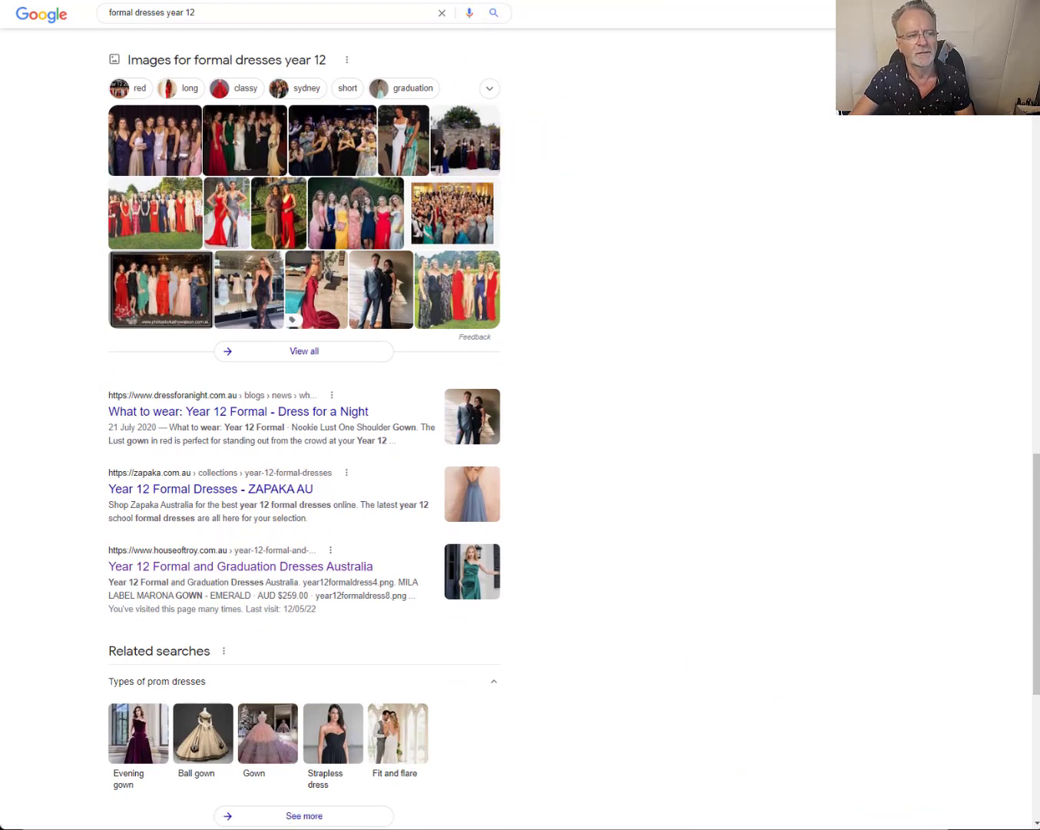
- Place the Really Simple Indexer window over the search results and switch to the "new 42" notes in Notepad++
left_click_drag(352, 158, 500, 188)
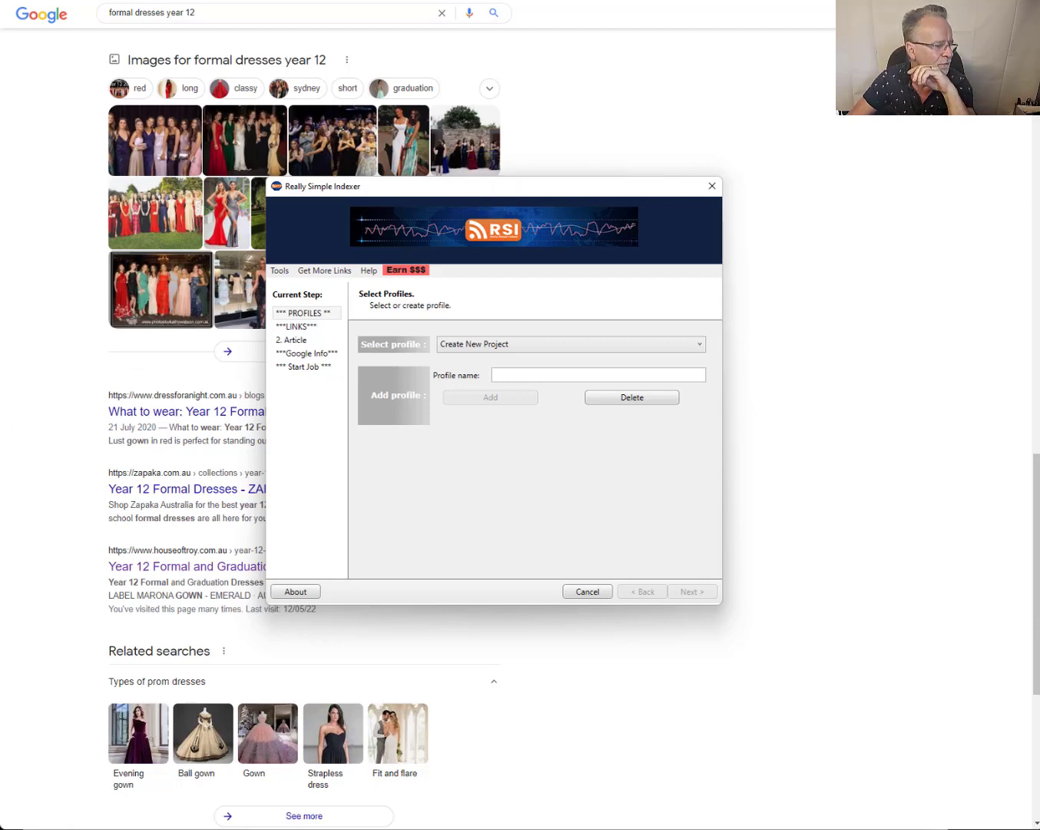
key("alt+Tab")
left_click(430, 316)
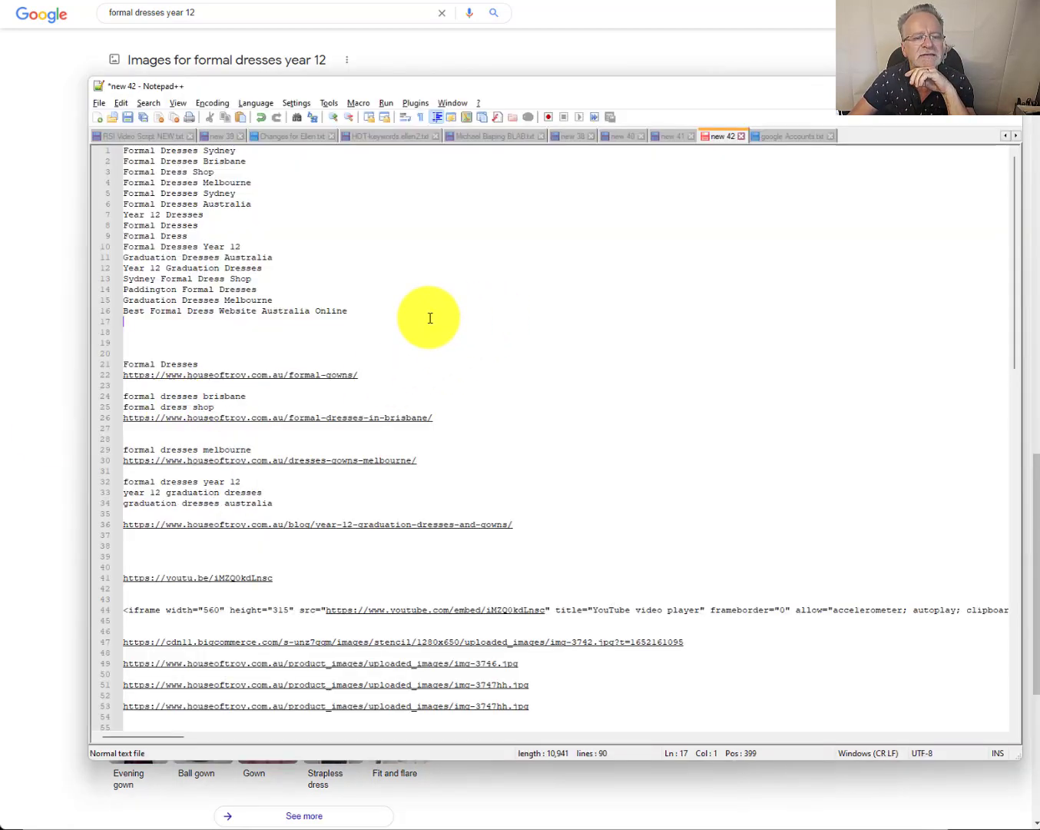
- Highlight the keyword list ending with "Best Formal Dress Website Australia Online" to review it, and clear the selection
key("shift+Up")
key("shift+Up")
key("shift+Up")
key("shift+Up")
key("shift+Up")
key("shift+Up")
key("shift+Up")
key("shift+Up")
key("shift+Up")
key("shift+Up")
key("shift+Up")
key("shift+Up")
key("shift+Up")
key("shift+Up")
key("shift+Up")
key("shift+Up")
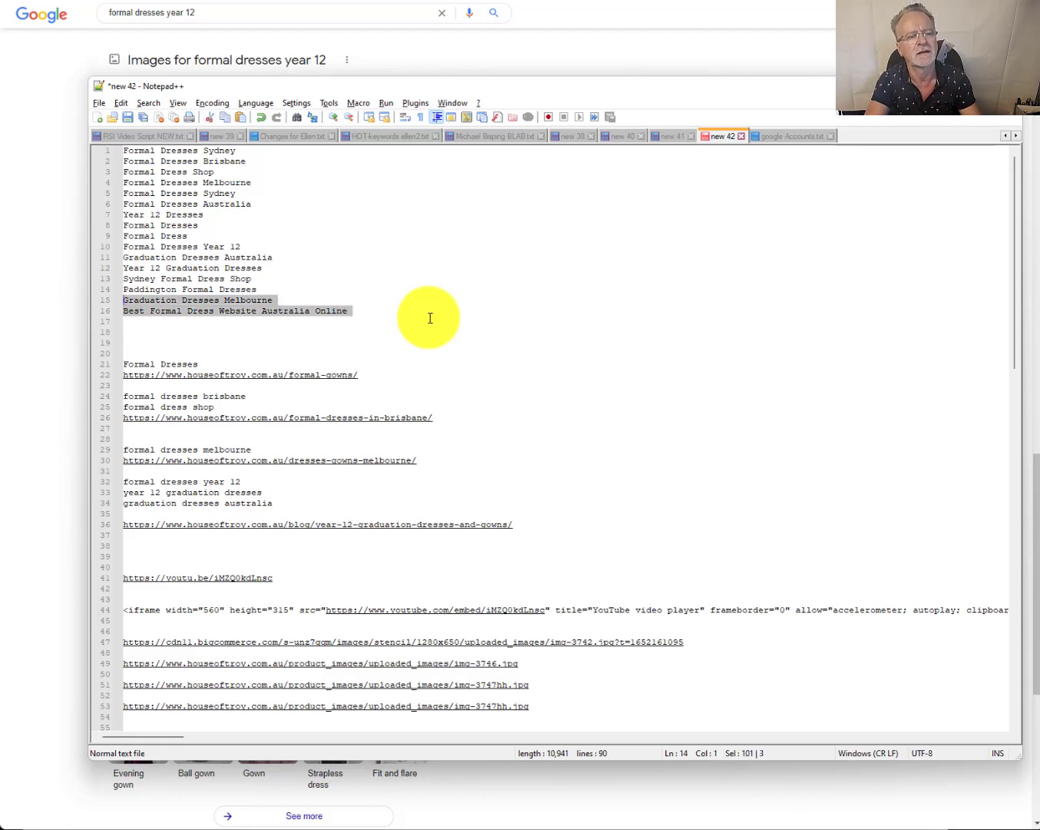
key("shift+Down")
key("shift+Down")
key("shift+Down")
key("shift+Down")
key("shift+Down")
key("shift+Down")
key("shift+Down")
key("shift+Down")
key("shift+Down")
key("shift+Down")
key("shift+Down")
key("shift+Down")
key("shift+Down")
key("shift+Down")
key("shift+Down")
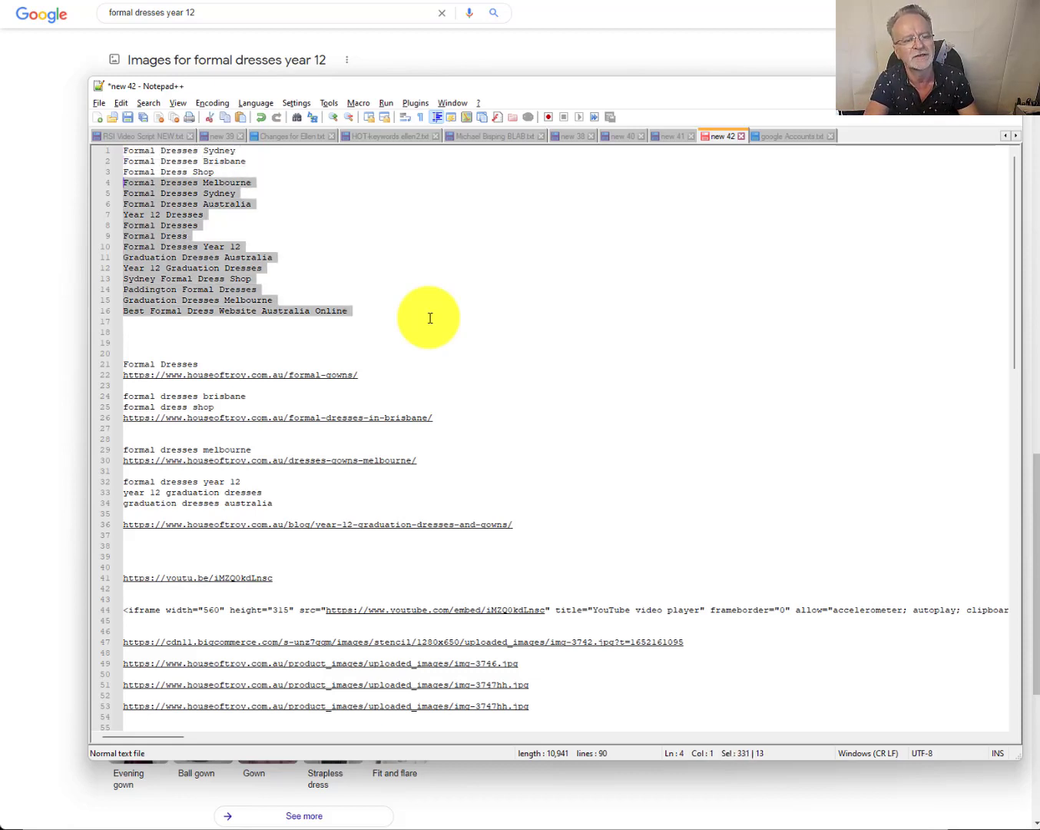
key("Down")
key("Down")
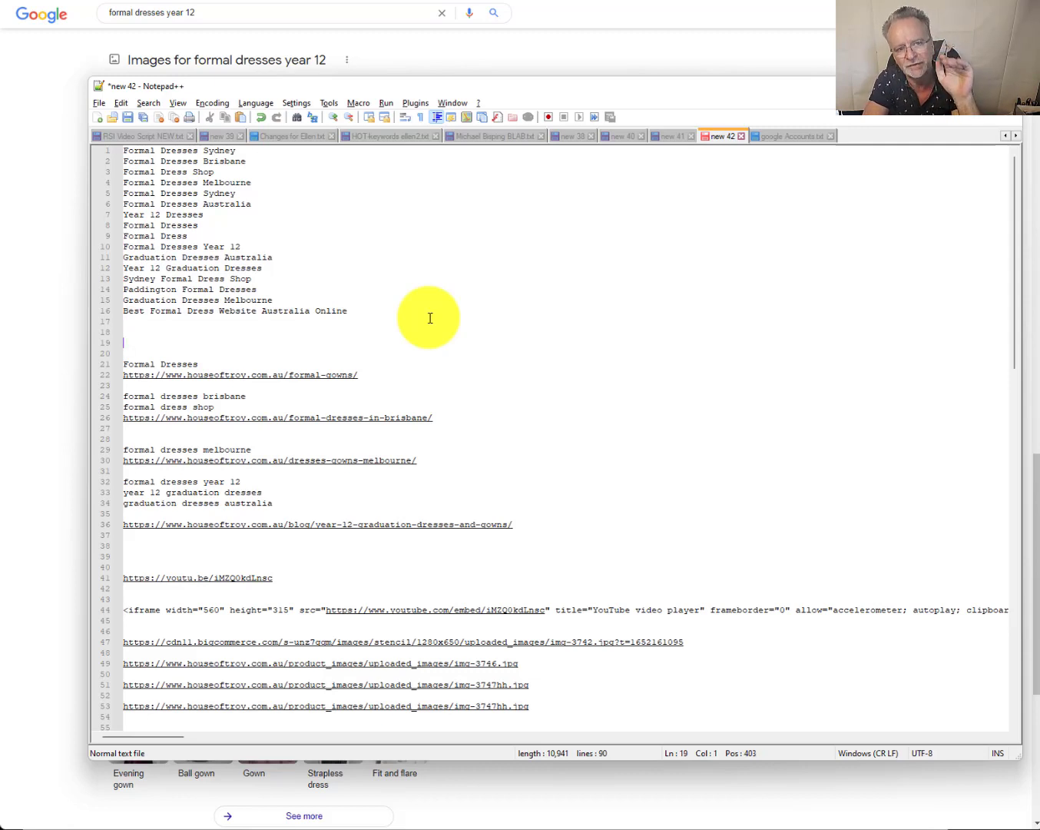
key("Down")
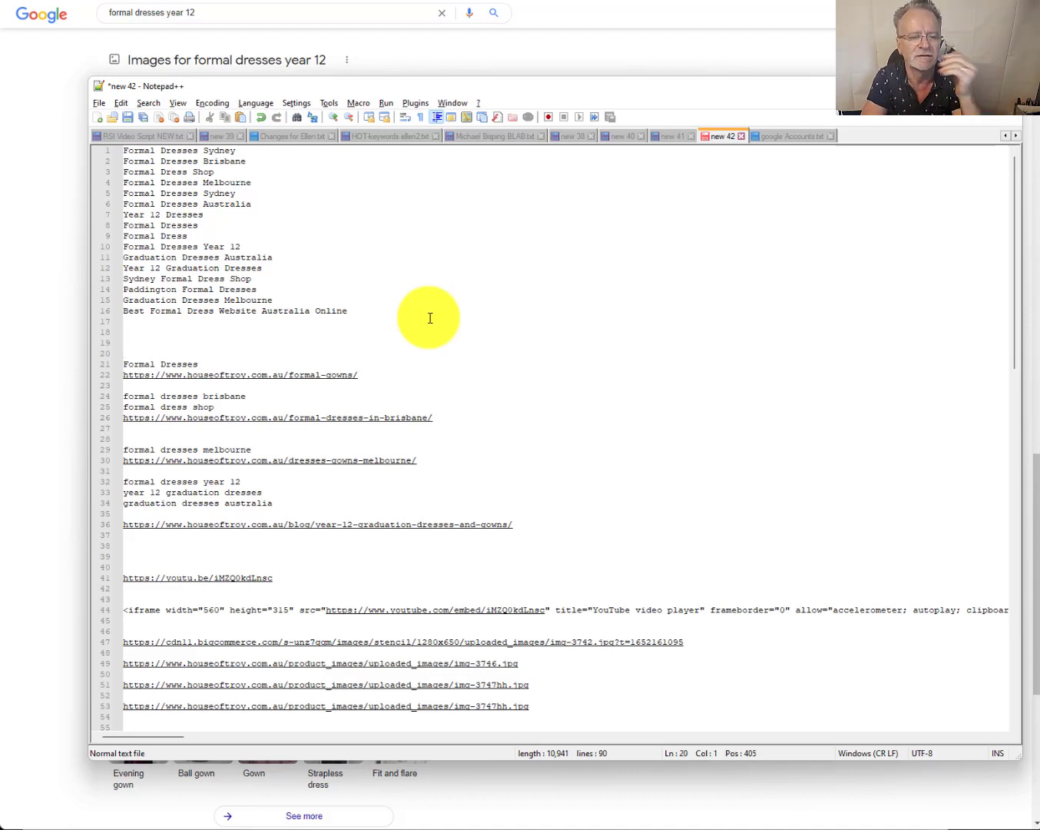
key("Down")
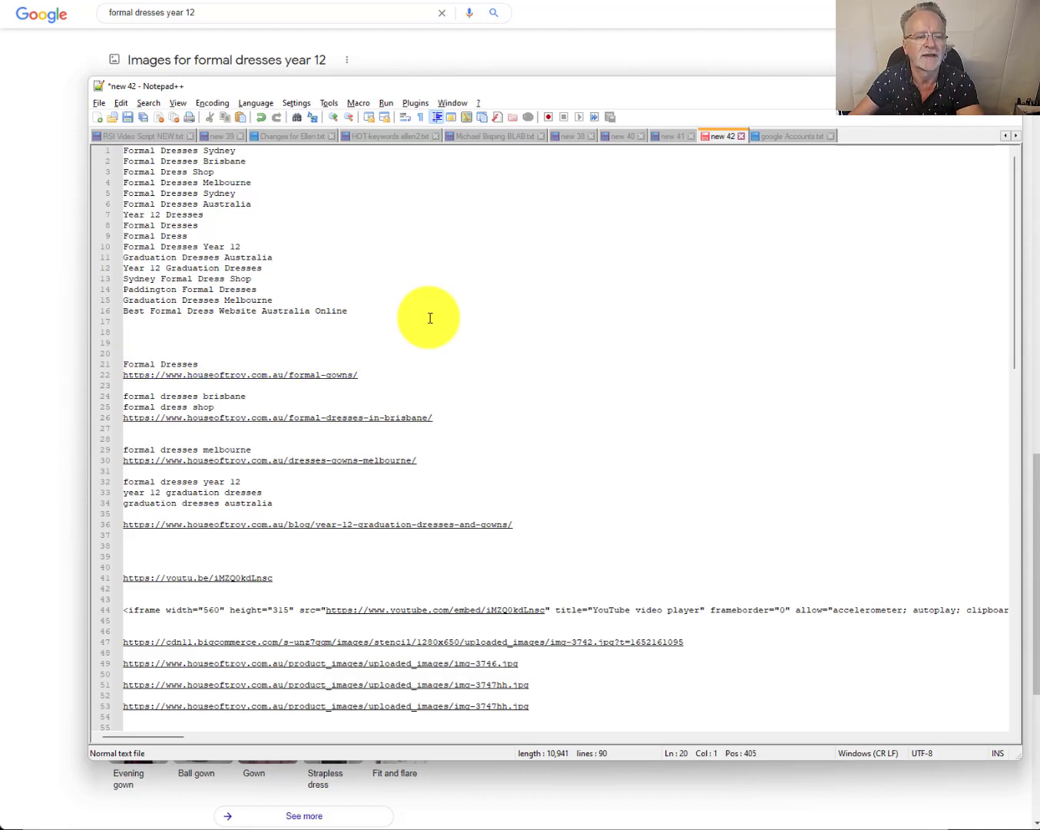
- Highlight the first keywords paired with their House of Troy target URLs to review them, and clear the selection
left_click_drag(136, 344, 462, 393)
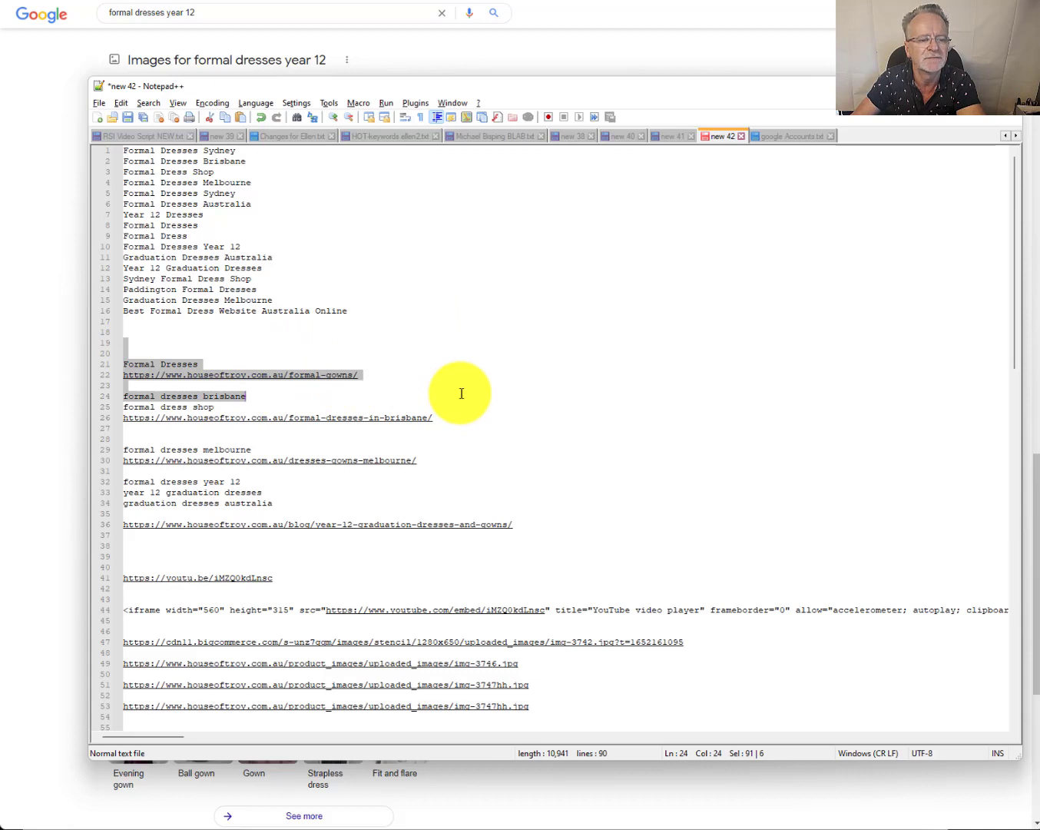
left_click(471, 386)
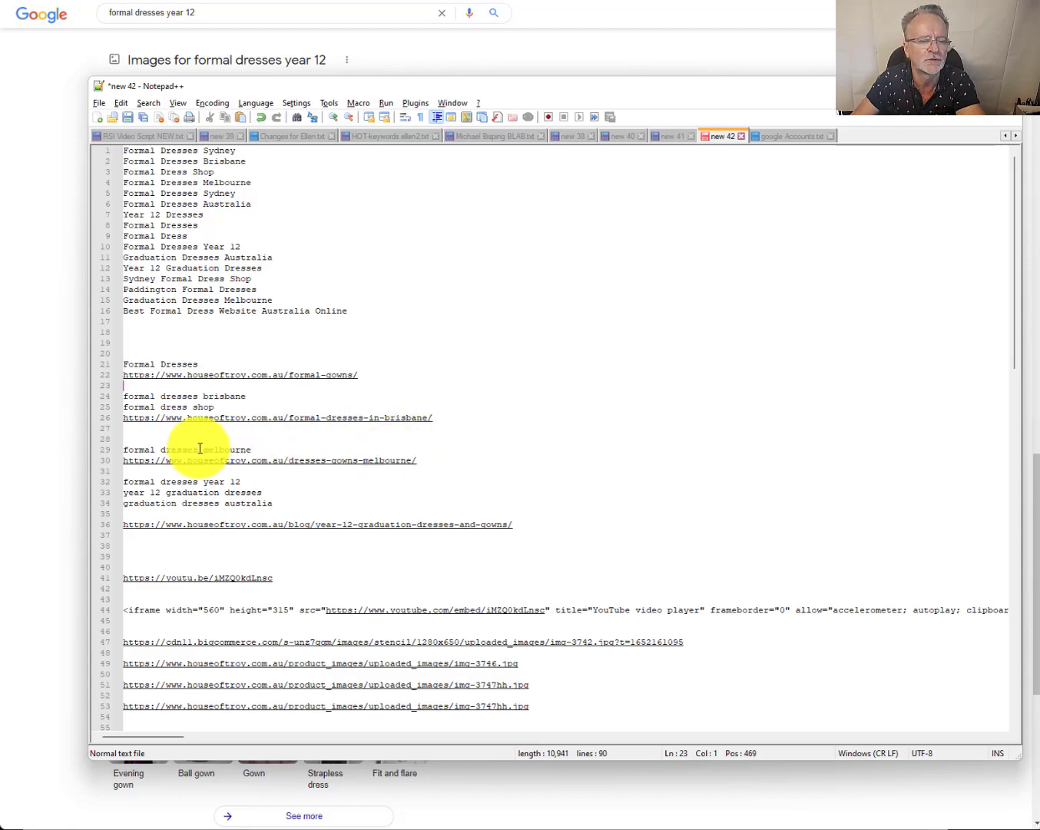
- Review the YouTube link on line 41 and the iframe embed code on line 44 of the notes
scroll(625, 513, "down", 3)
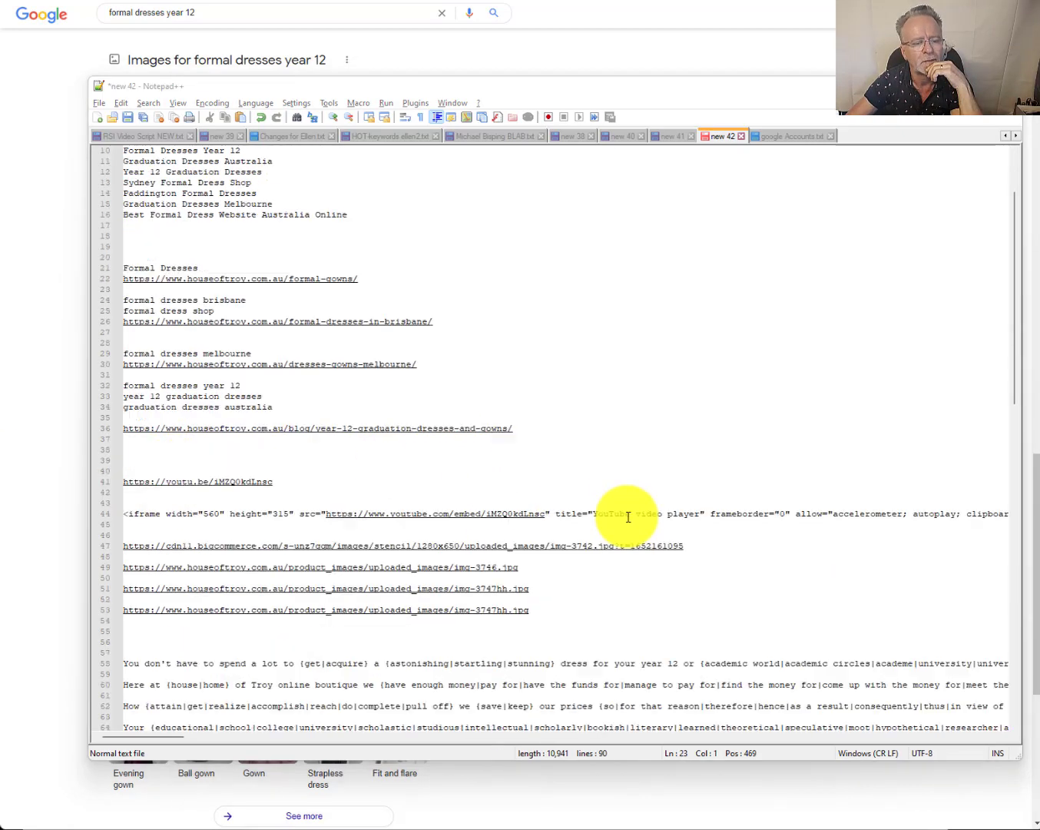
left_click(295, 484)
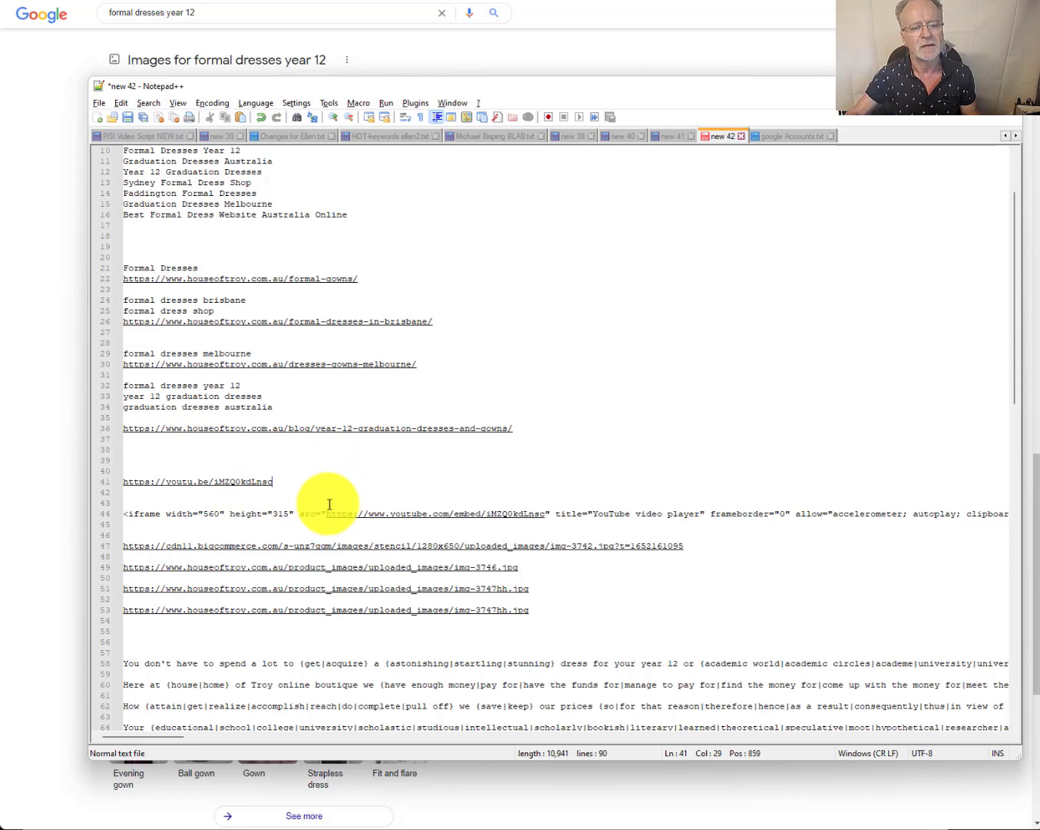
left_click(207, 511)
key("Home")
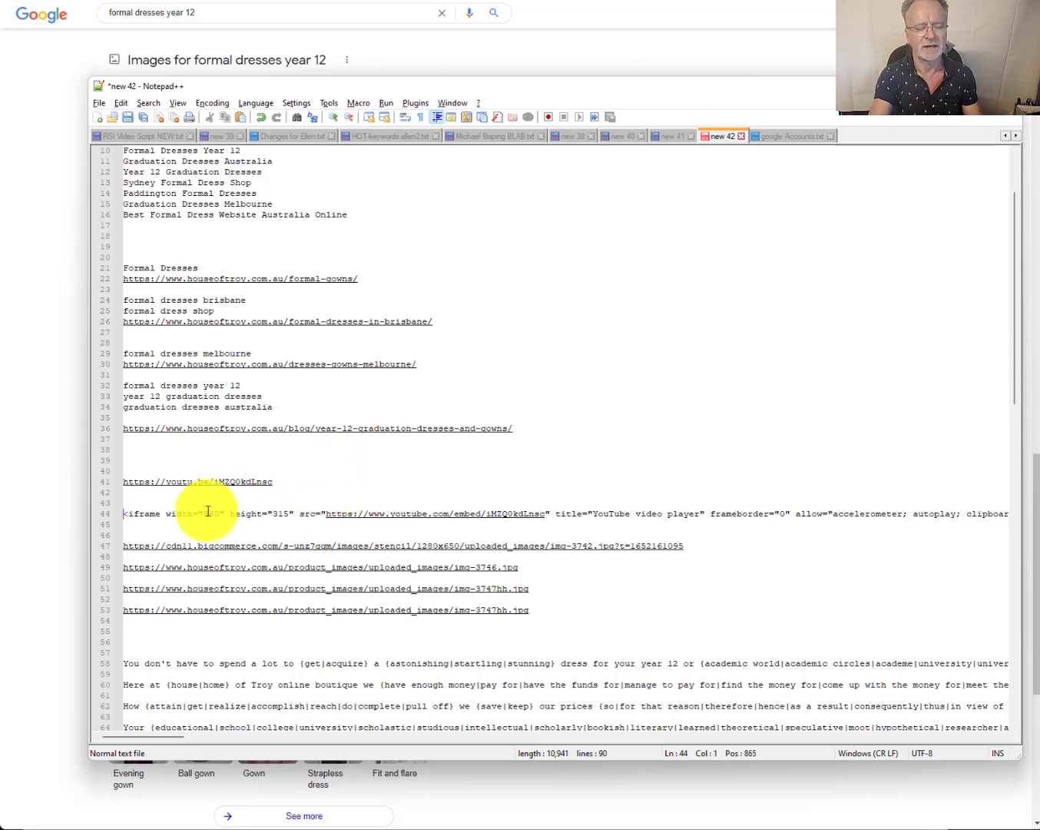
key("shift+End")
key("Home")
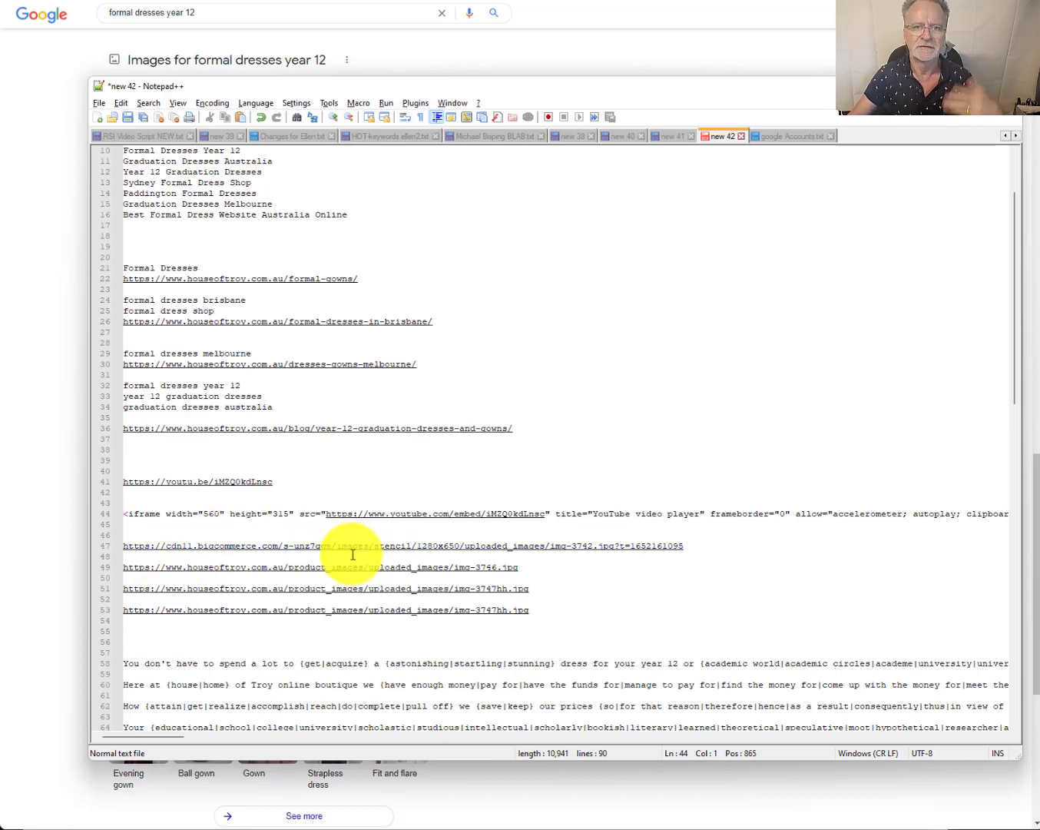
- Examine the image links and the spun article text at the end of the notes
scroll(346, 550, "down", 4)
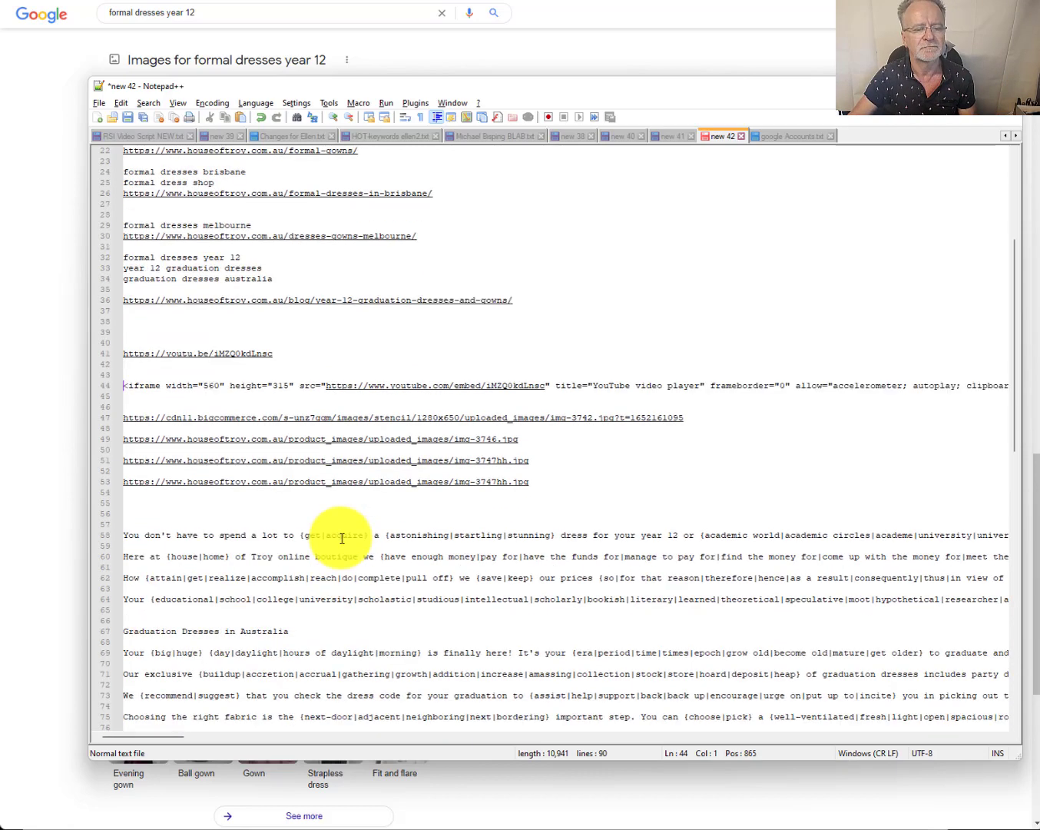
scroll(342, 538, "down", 2)
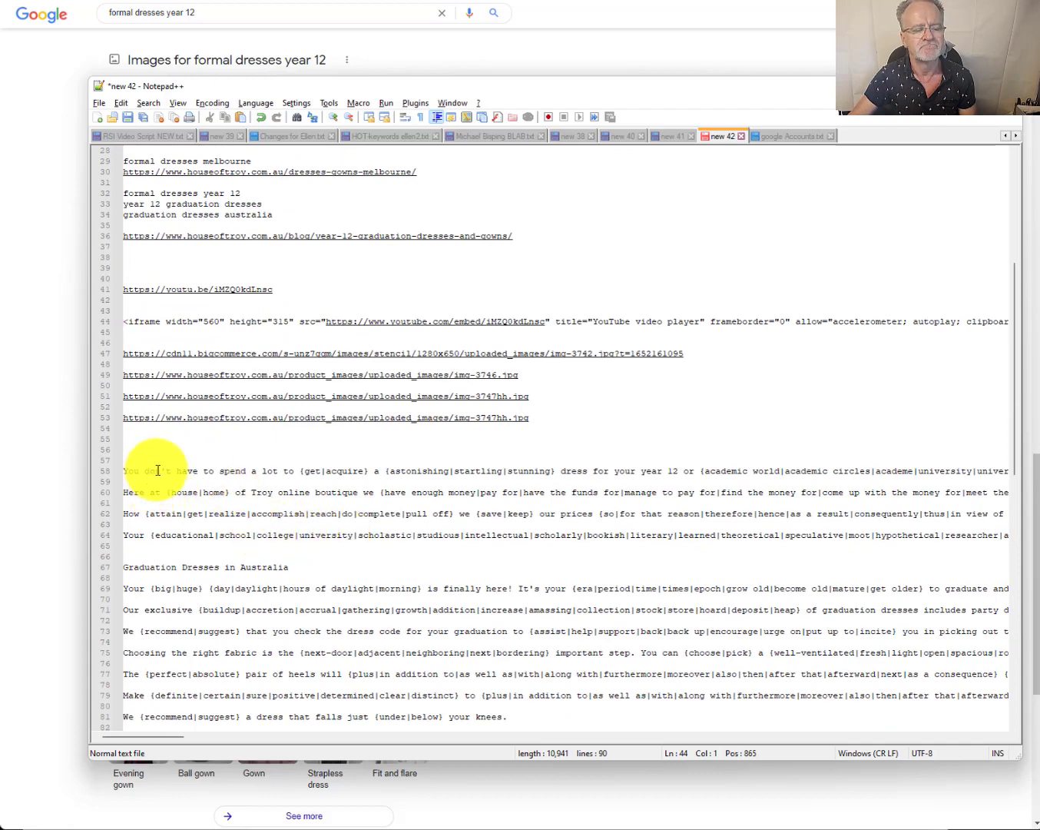
scroll(157, 471, "down", 4)
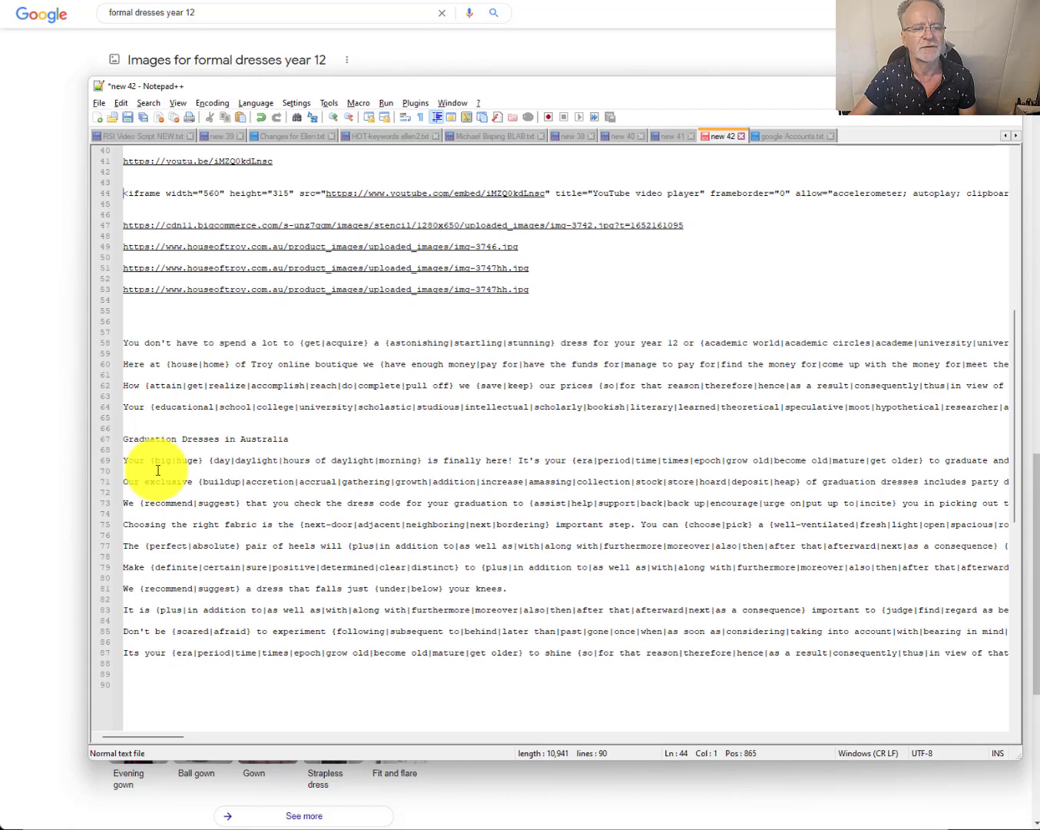
- Switch to Chrome, open the iFrame Generator link from the RSI download page, and return to the beginning of the Notepad++ notes
key("alt+Tab")
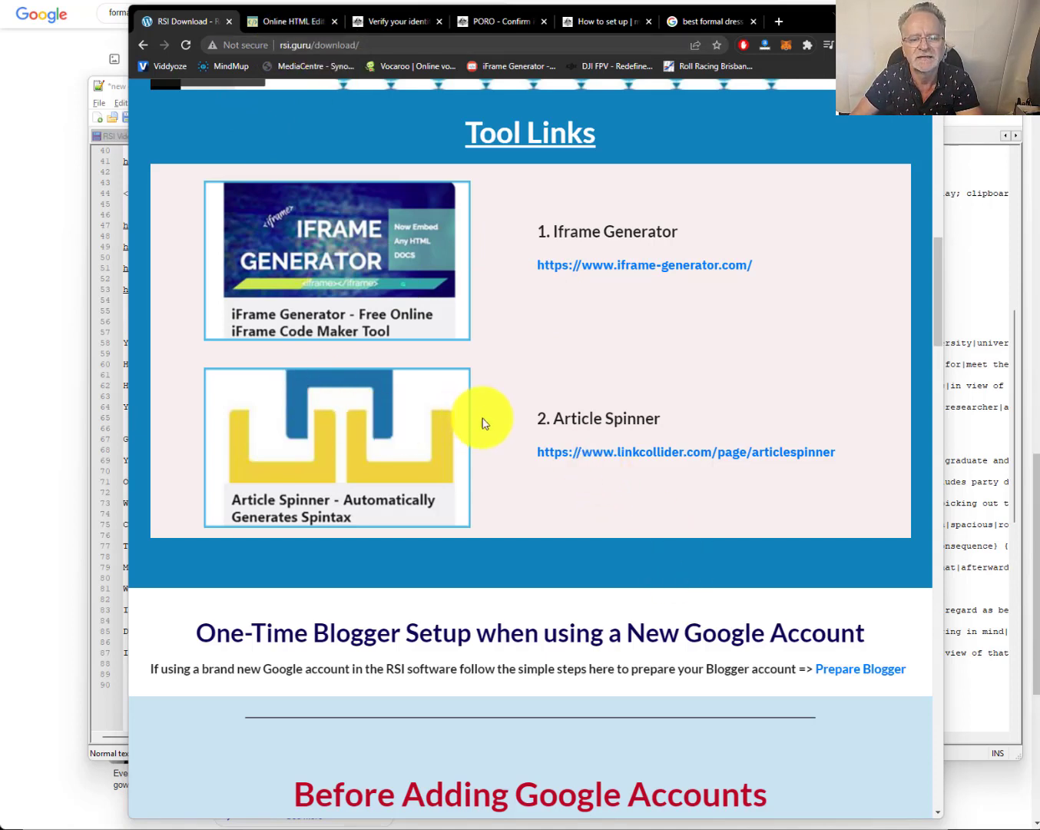
left_click(598, 266)
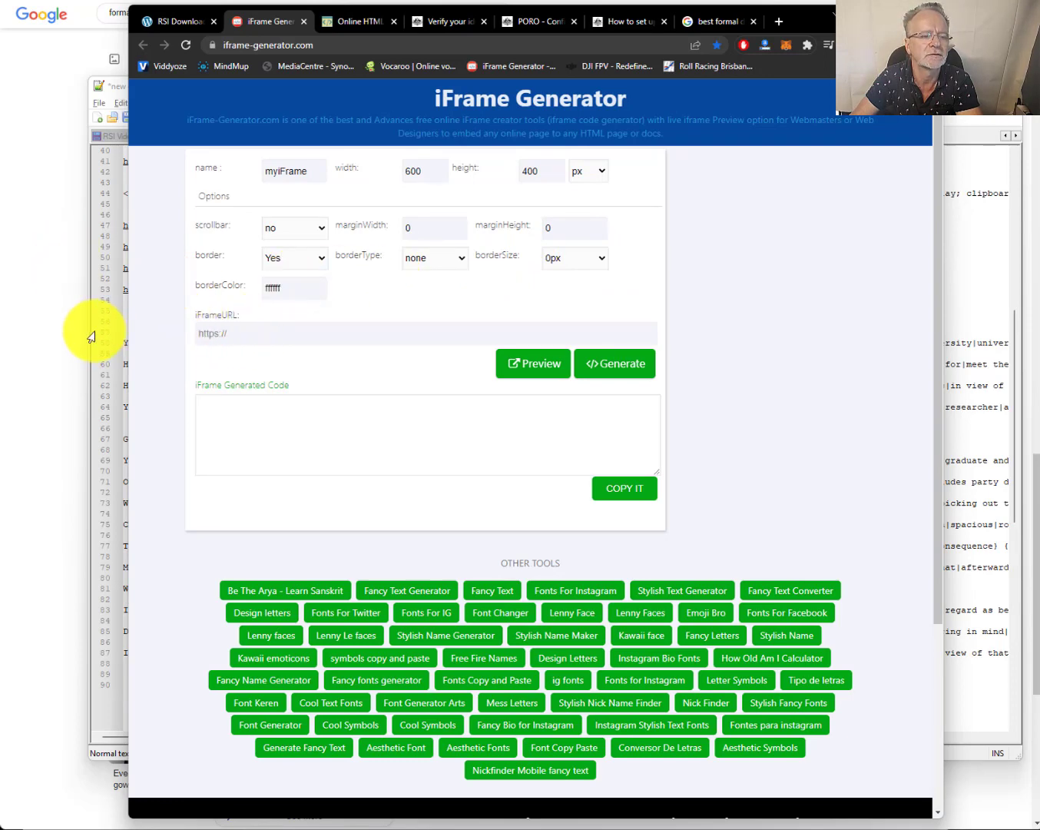
left_click(90, 338)
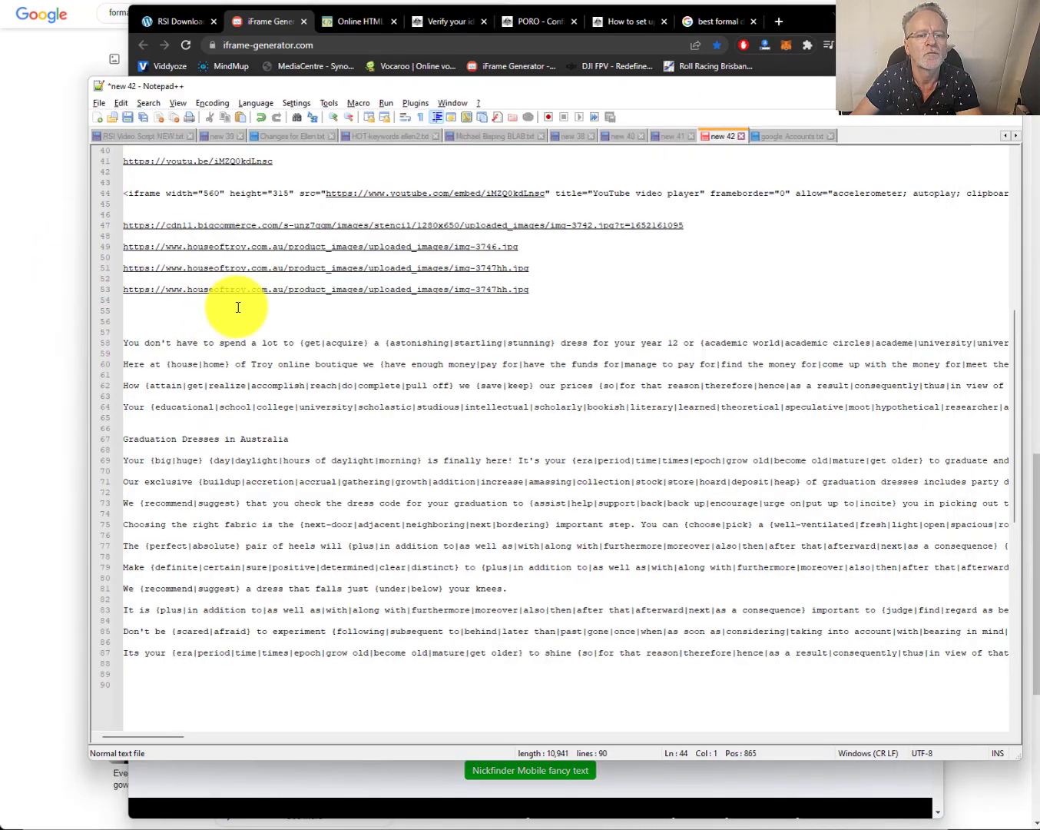
scroll(239, 302, "up", 13)
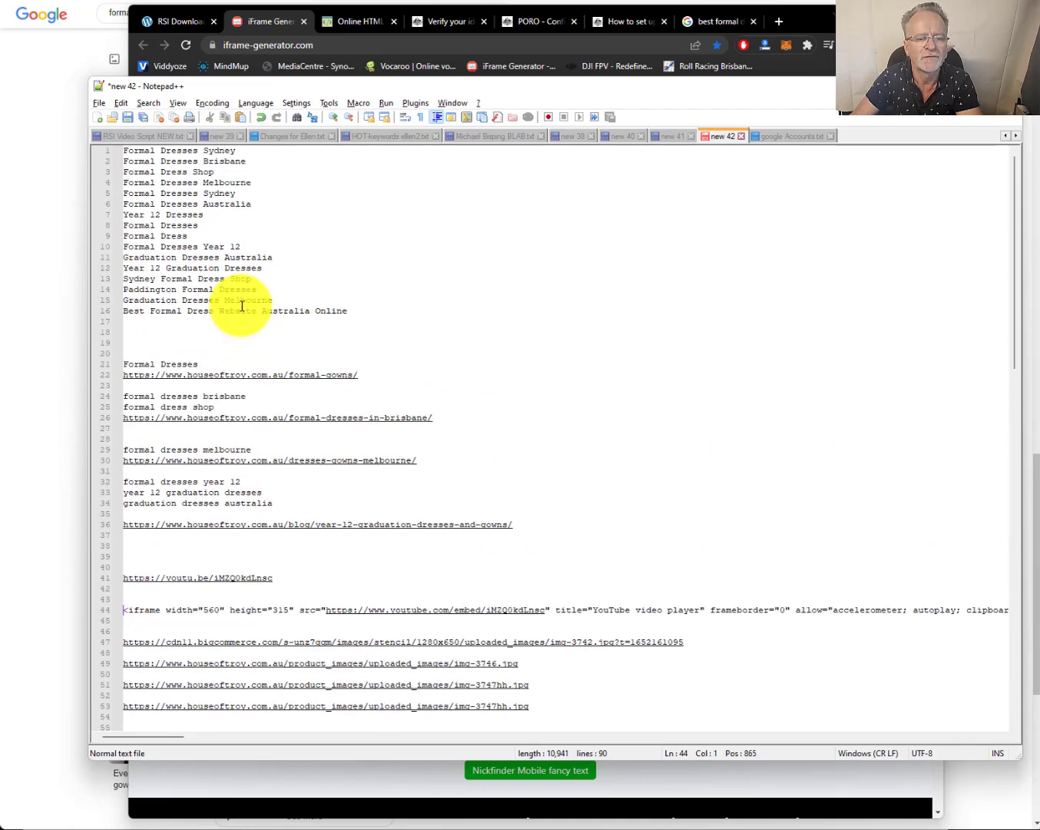
- Load houseoftroy.com.au in a new Chrome tab and open its "Formal Dresses Australia Online" blog article to look through it
left_click(784, 21)
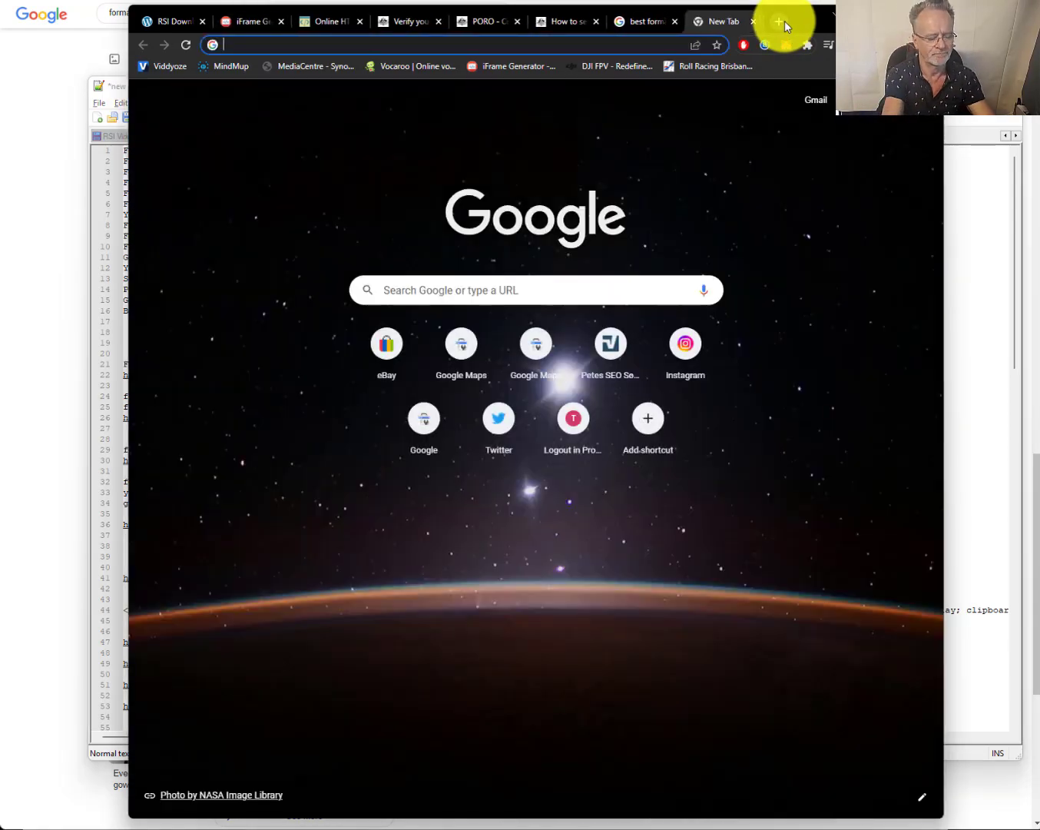
type("houseoftroy.com.au")
key("Return")
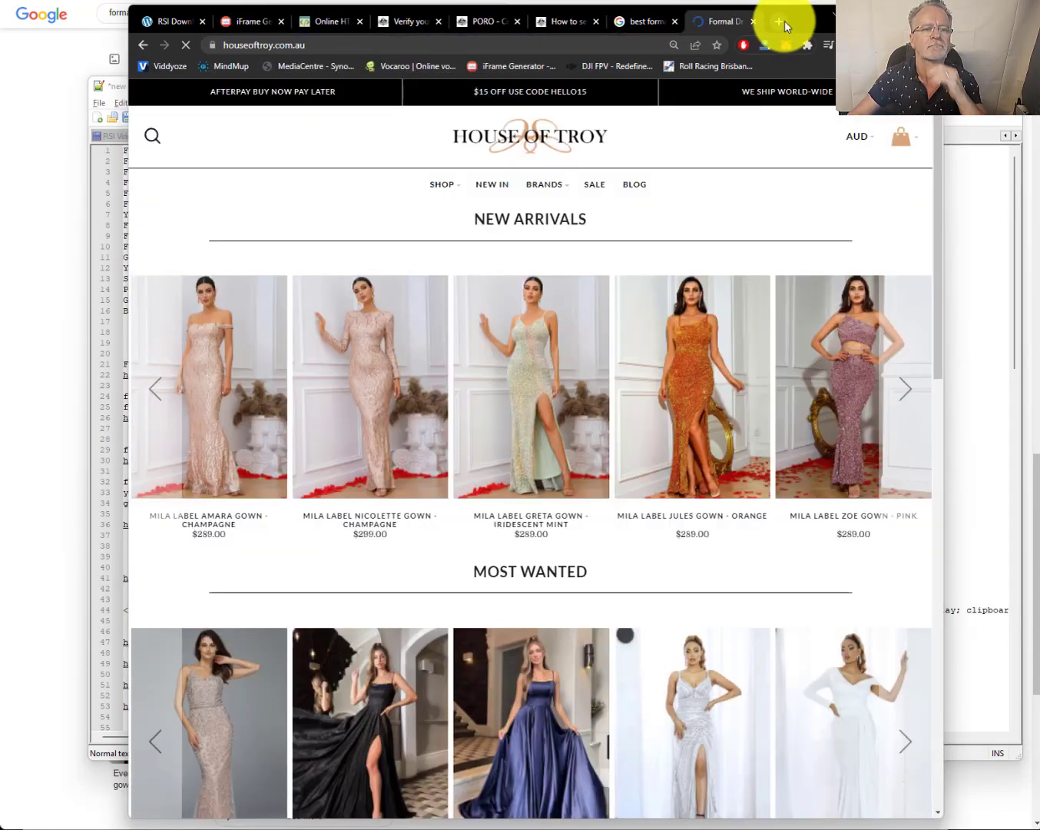
scroll(458, 271, "down", 14)
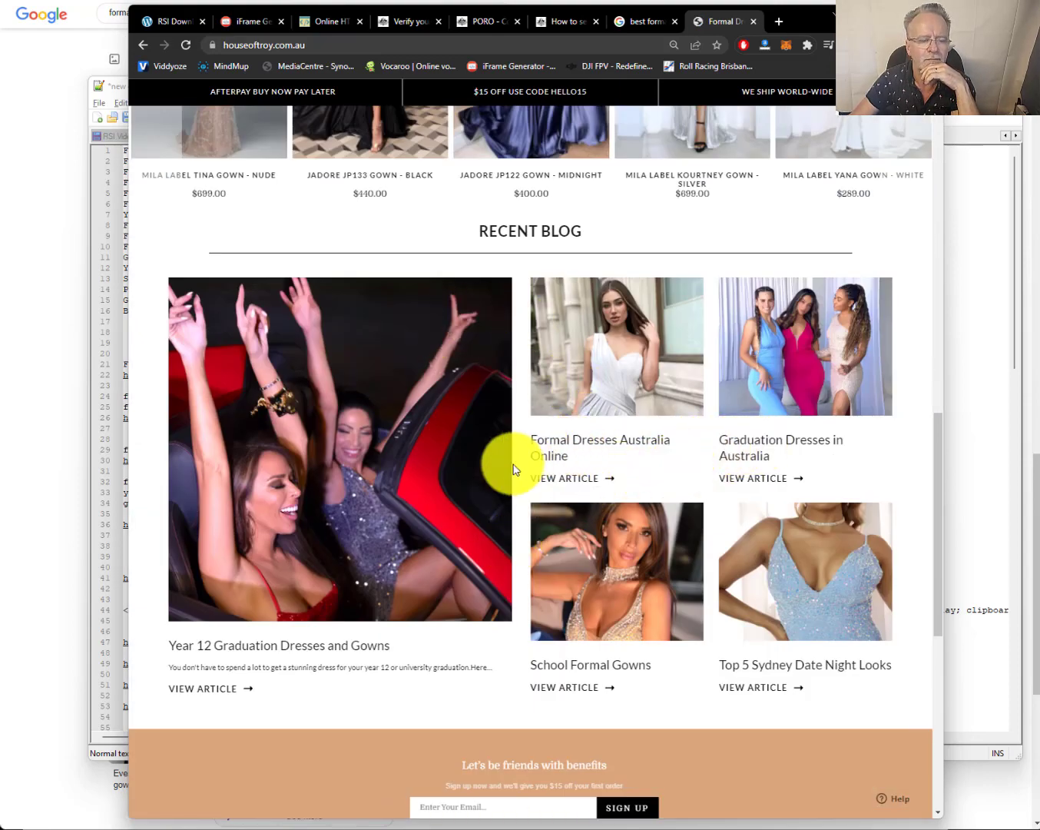
left_click(566, 488)
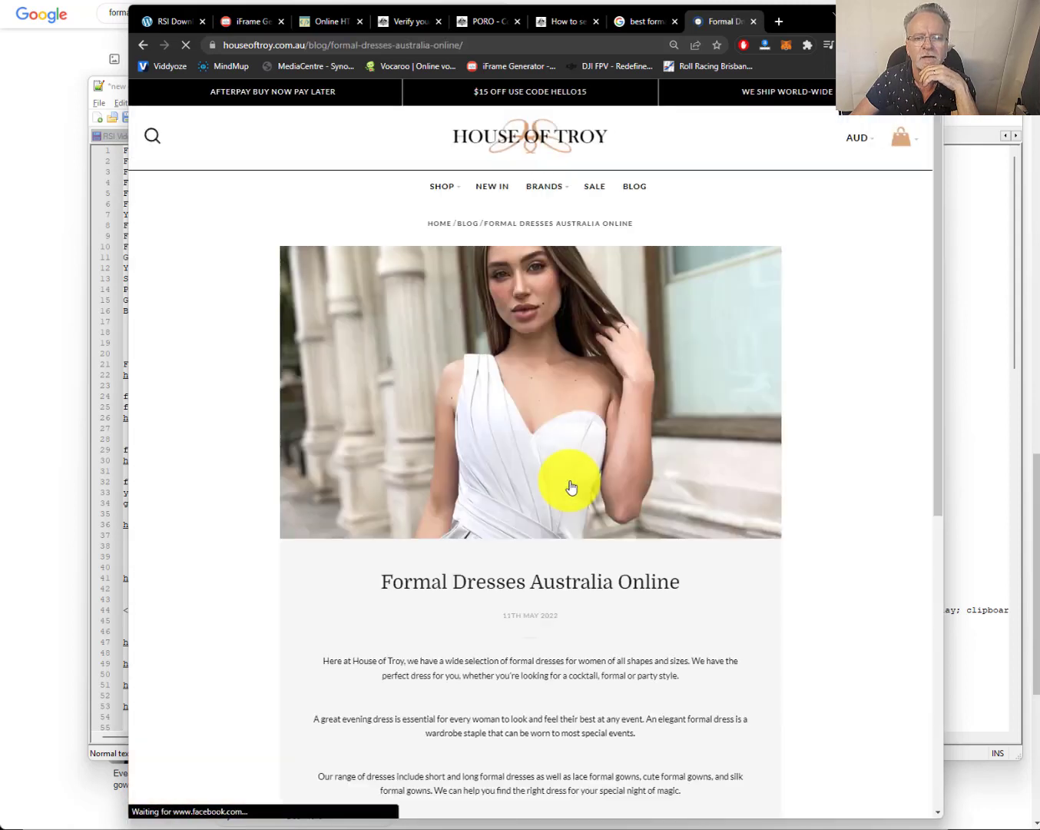
scroll(345, 460, "down", 6)
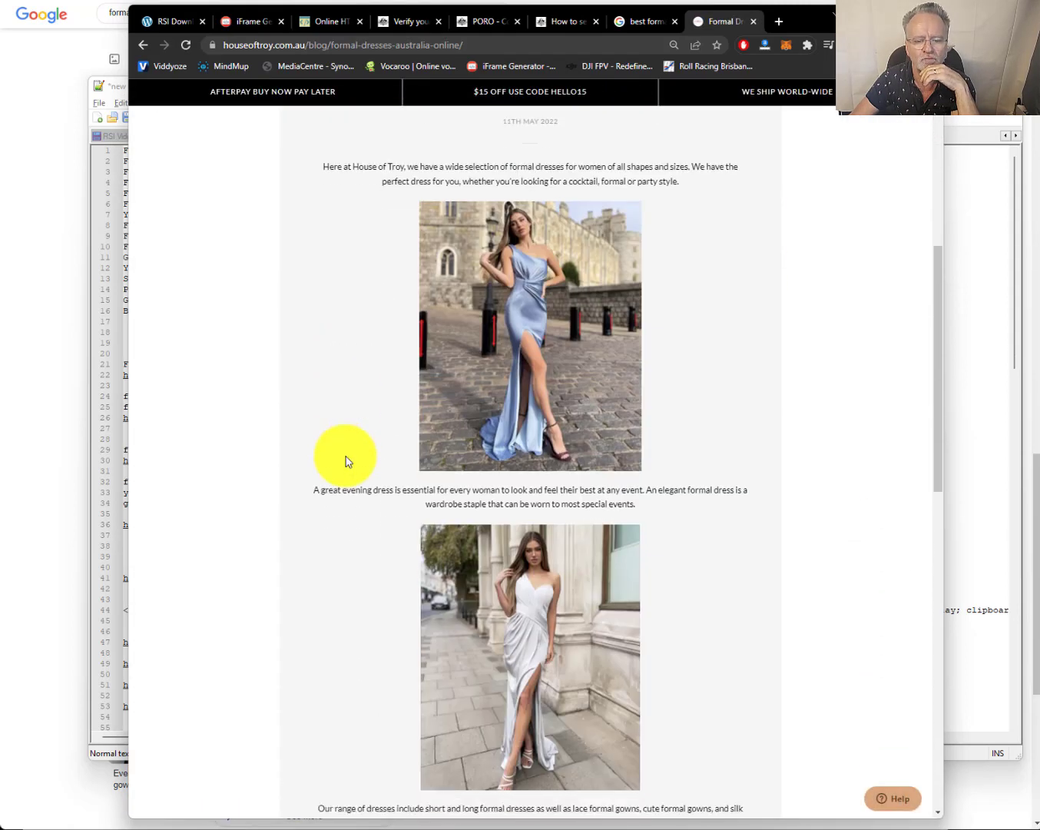
scroll(345, 461, "up", 4)
scroll(345, 461, "up", 3)
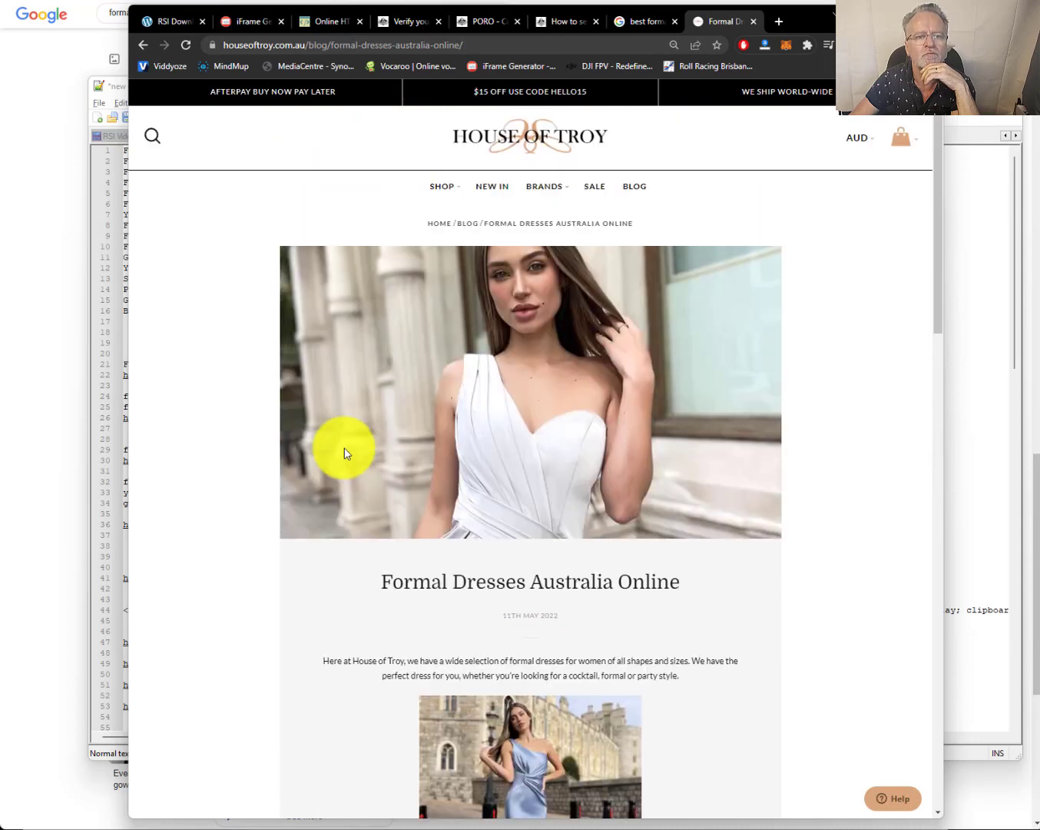
- Copy the blog article's address and enter it as the iFrameURL in iFrame Generator
left_click(272, 43)
key("ctrl+c")
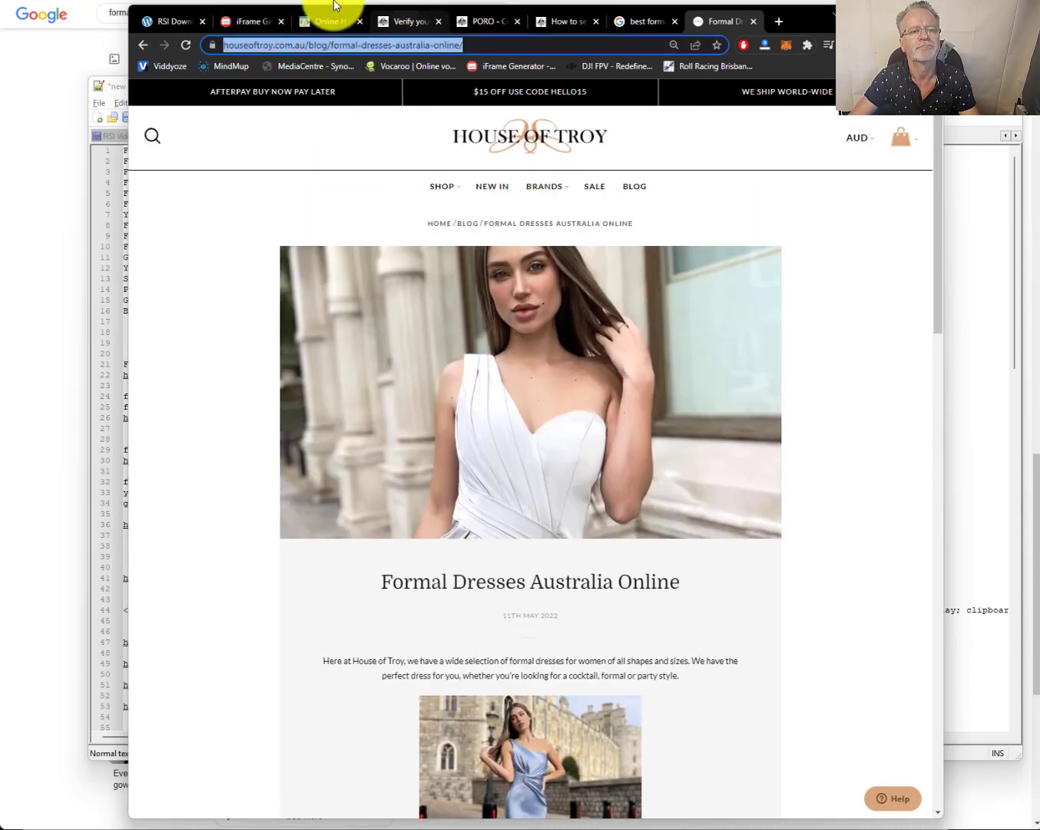
left_click(251, 20)
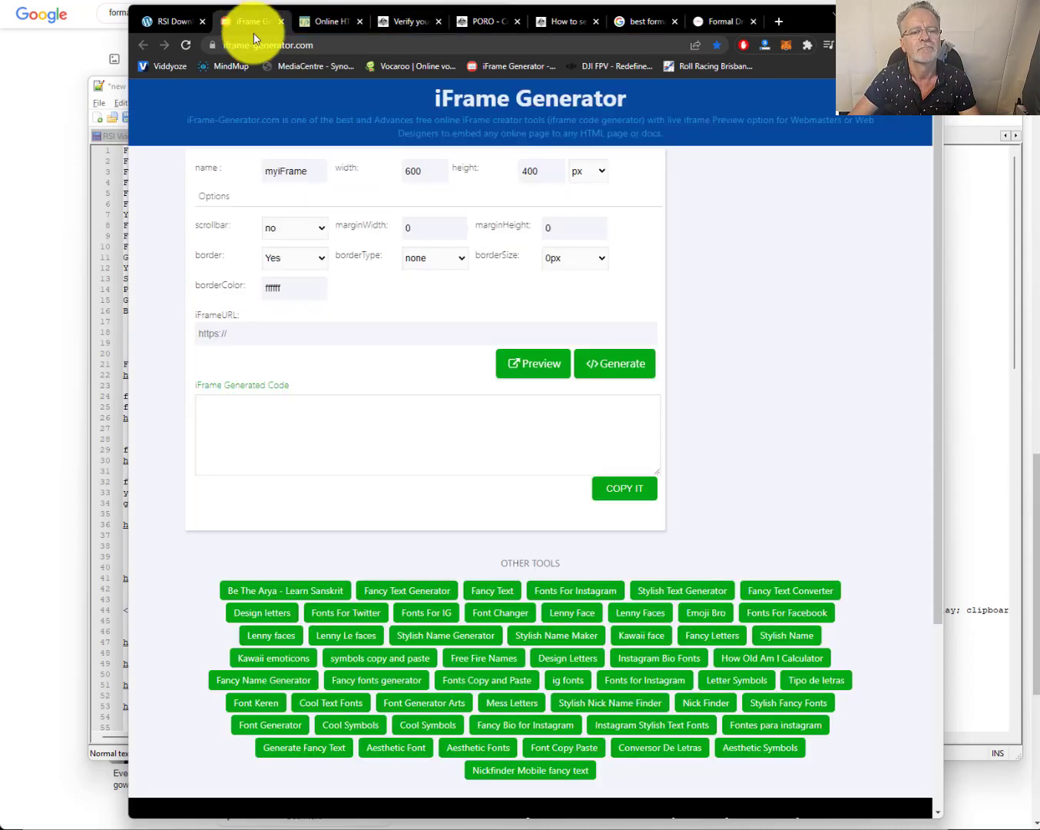
left_click(284, 333)
key("ctrl+v")
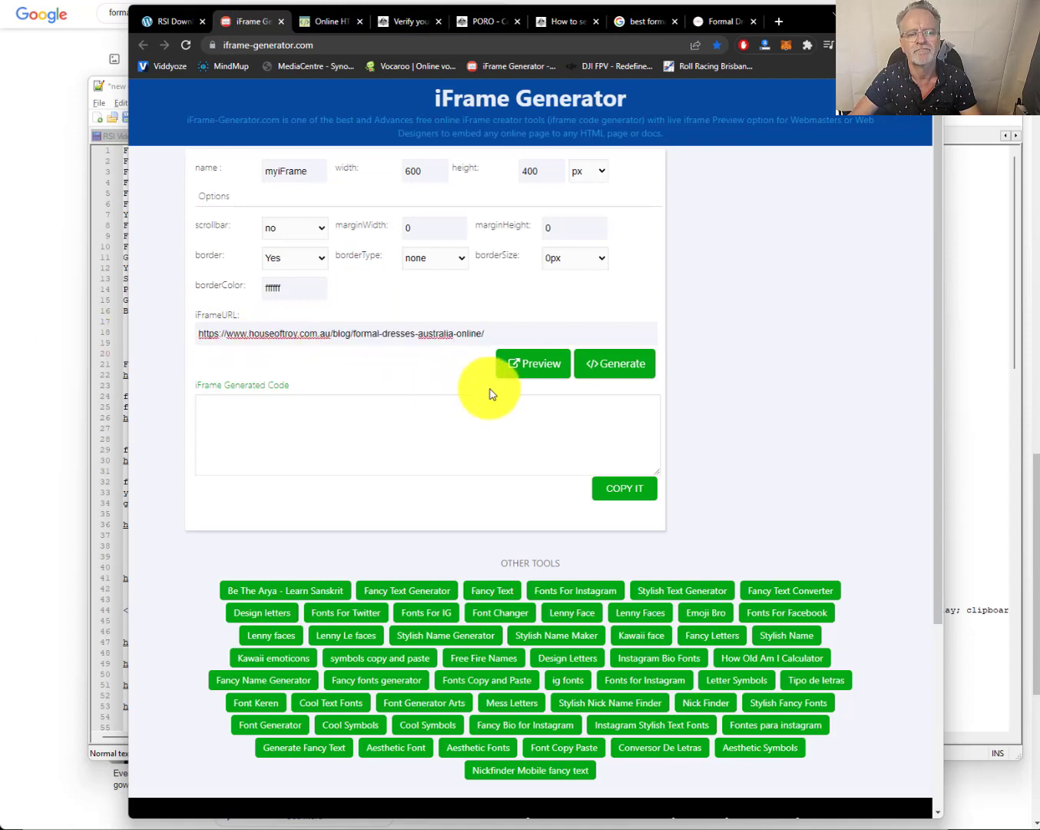
left_click(500, 401)
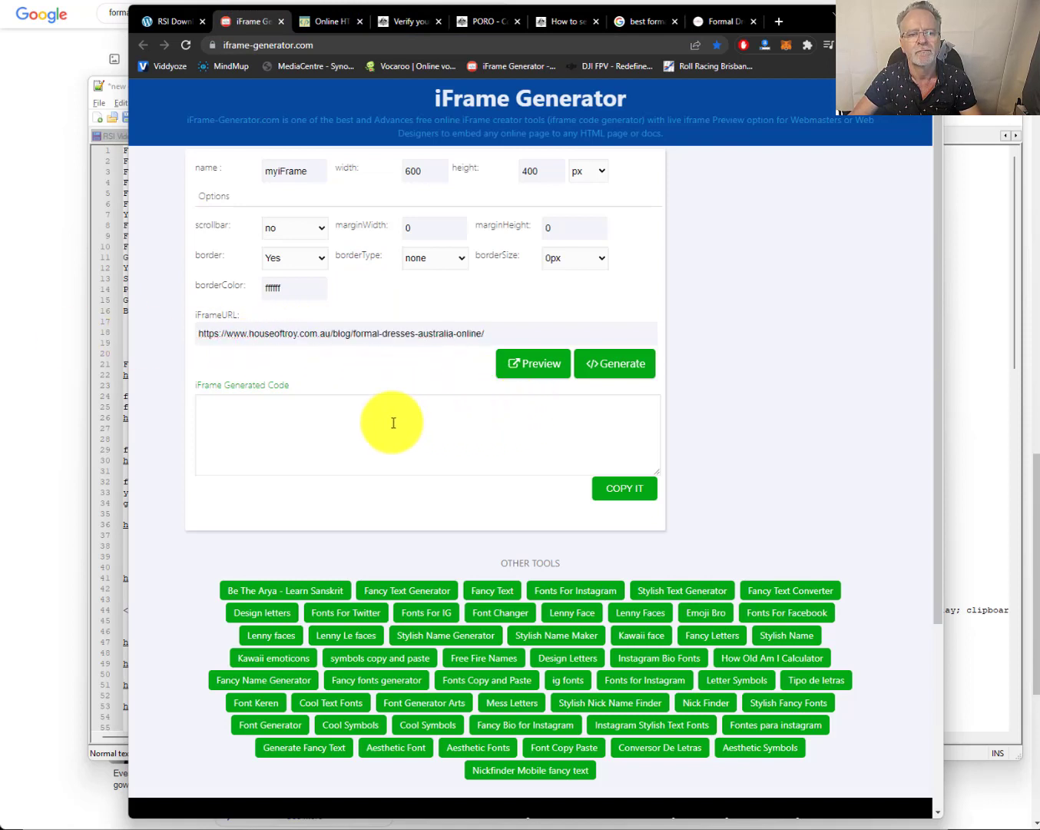
- Set the iframe's scrollbar option to yes, generate the iframe code and copy it
left_click(317, 228)
left_click(295, 261)
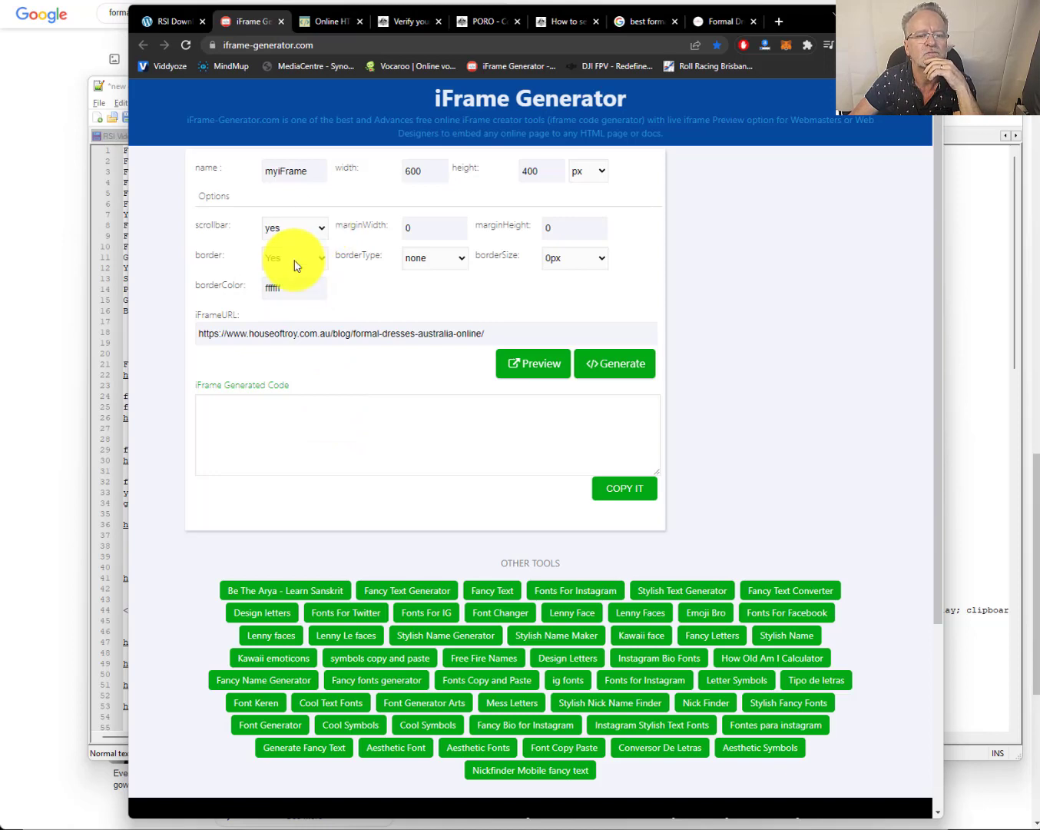
left_click(638, 355)
left_click(607, 485)
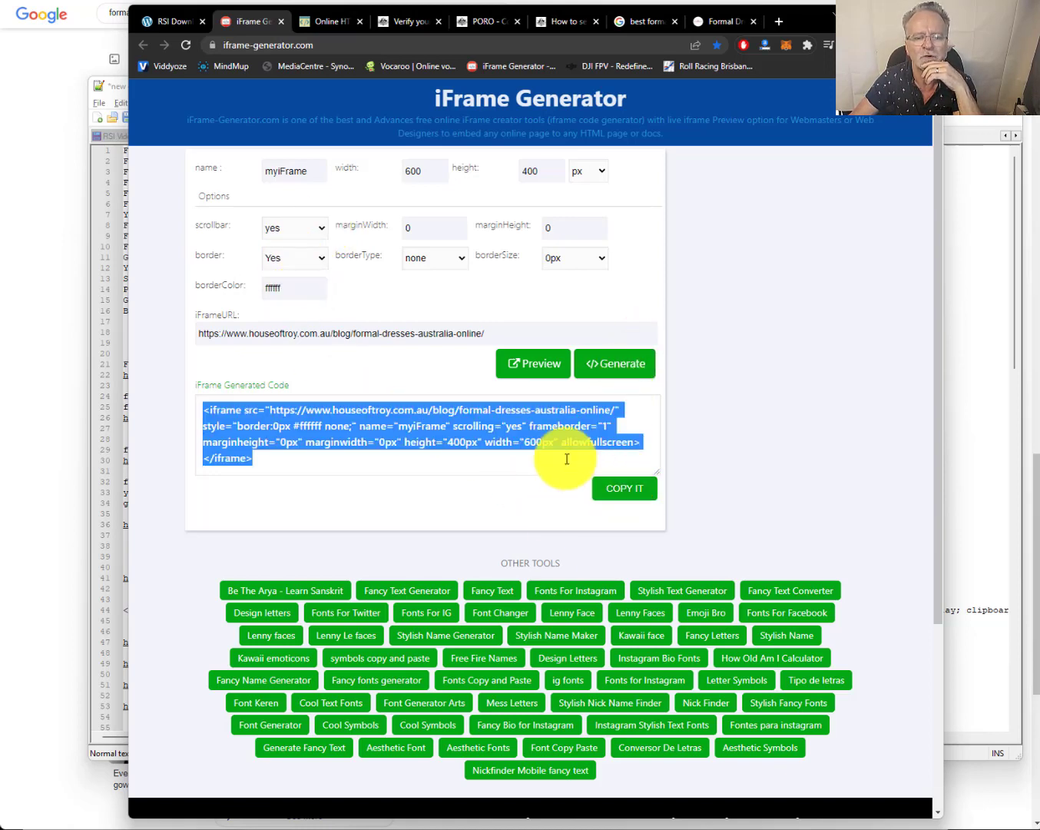
- Paste the iframe code on line 40 of the Notepad++ notes with blank lines below it, and clear the stray bookmark on line 27
left_click(117, 429)
left_click(118, 428)
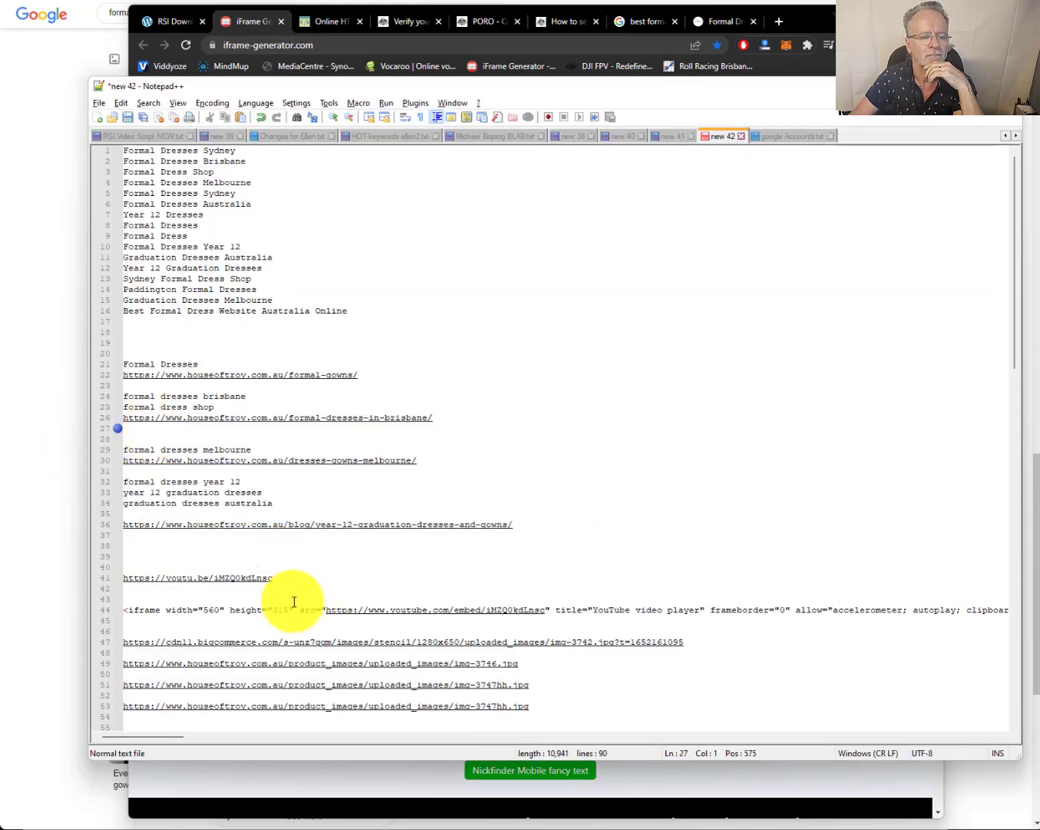
left_click(260, 556)
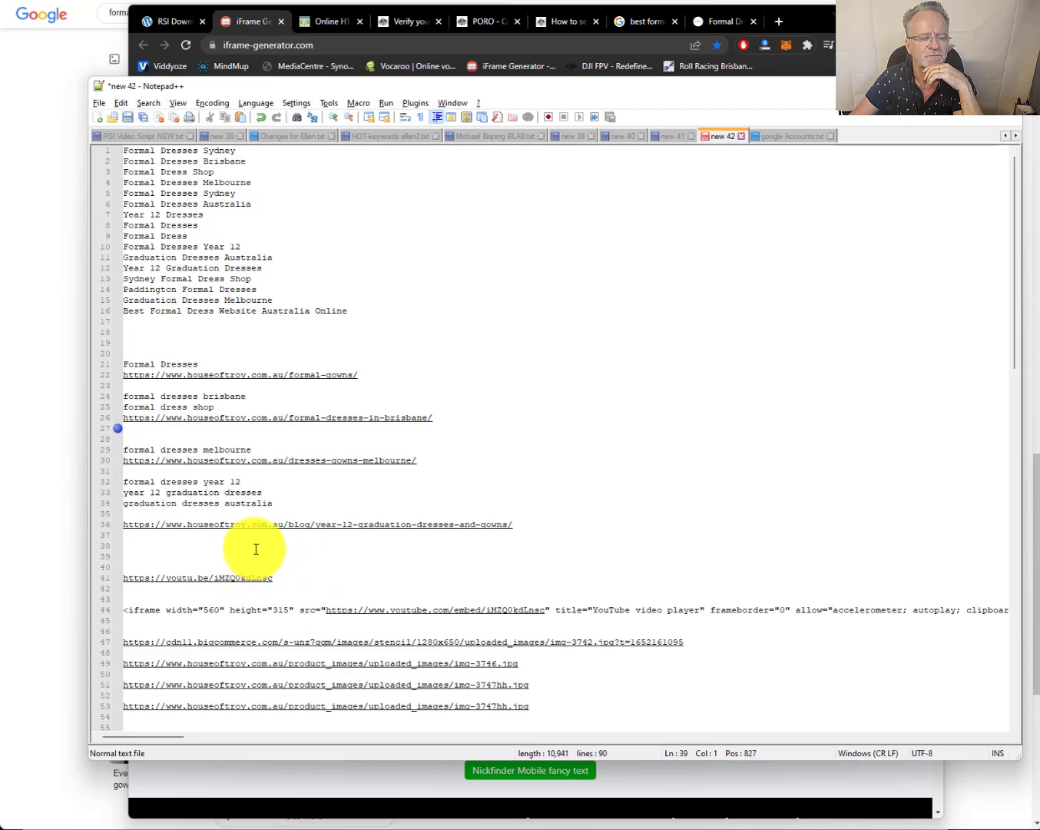
key("Return")
key("Return")
key("Return")
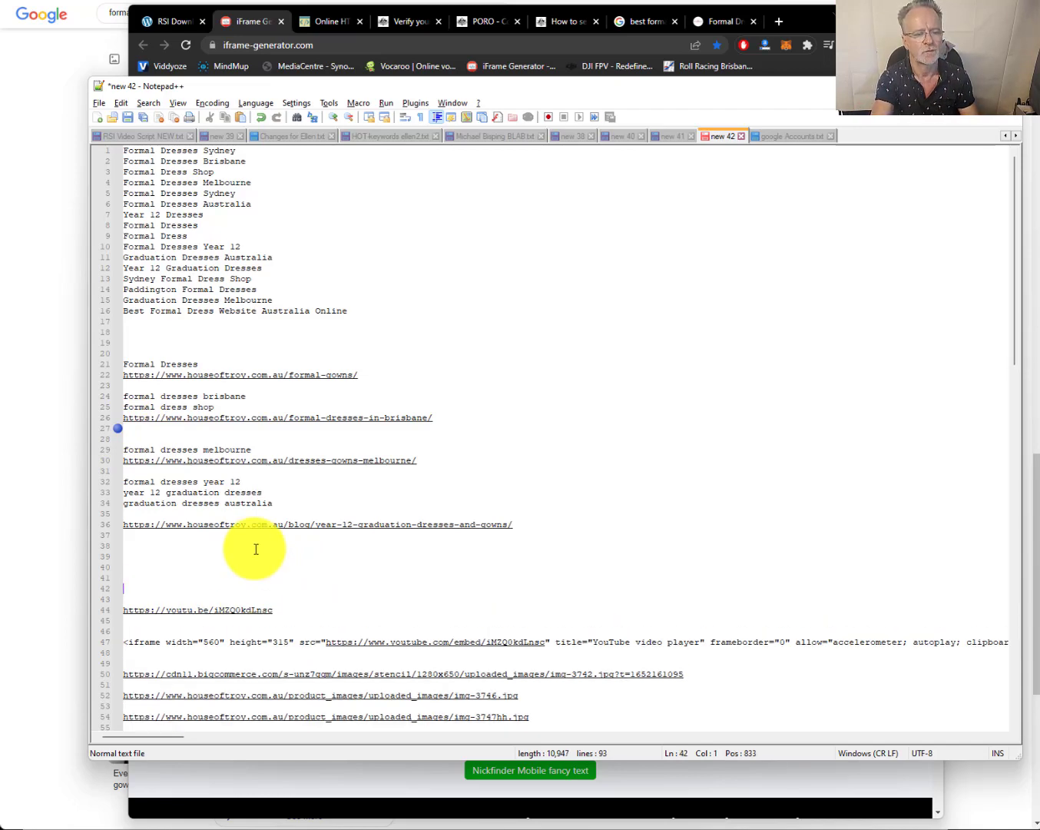
key("Up")
key("Up")
key("ctrl+v")
key("Home")
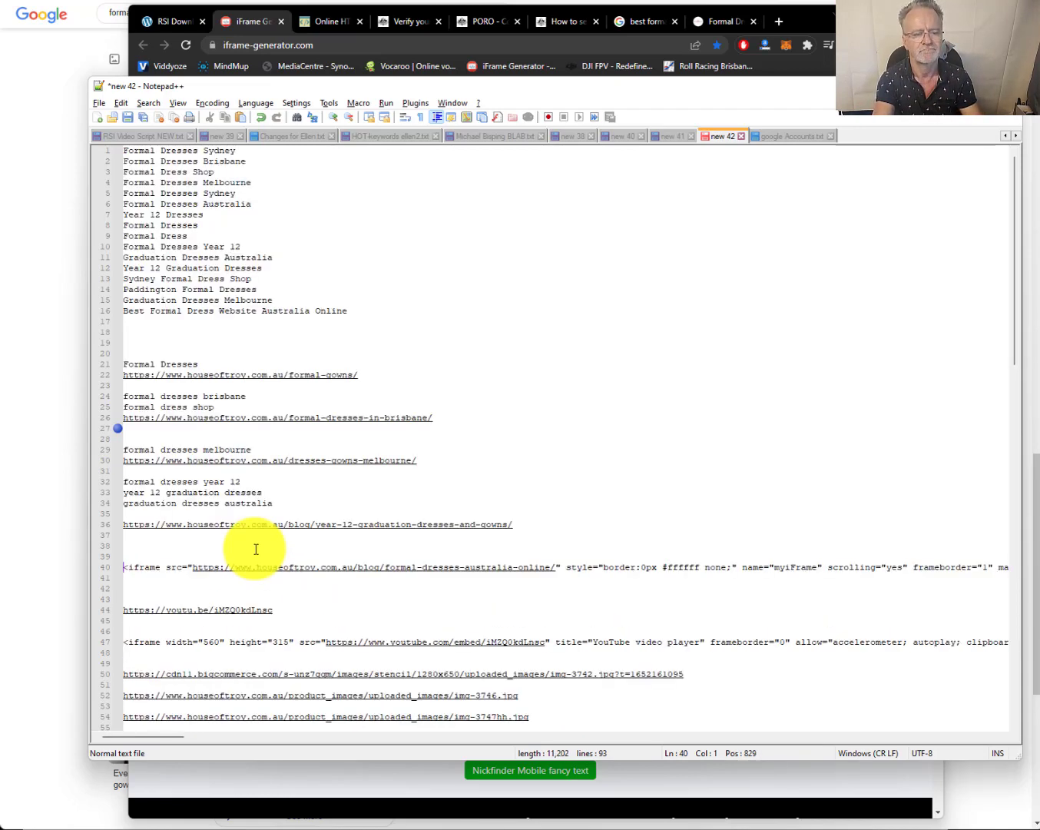
left_click(112, 429)
- Review the notes from the keyword list through the iframe codes and image links to the spun article
scroll(493, 333, "down", 5)
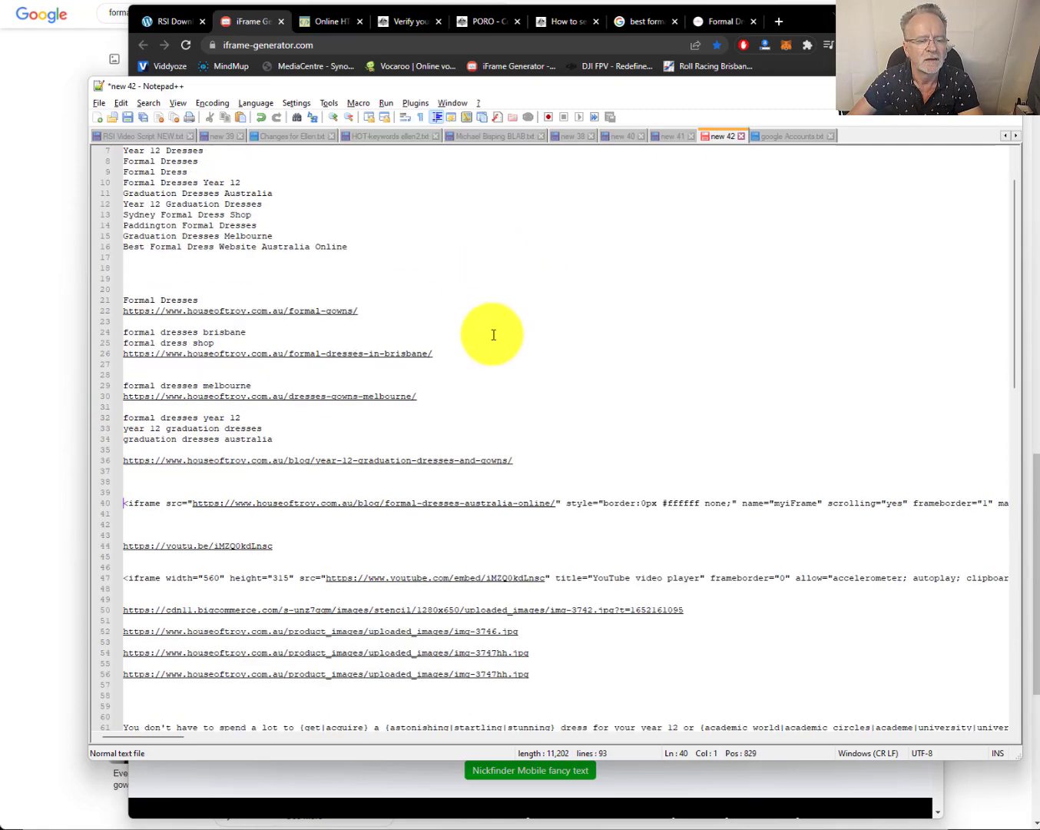
scroll(493, 334, "down", 12)
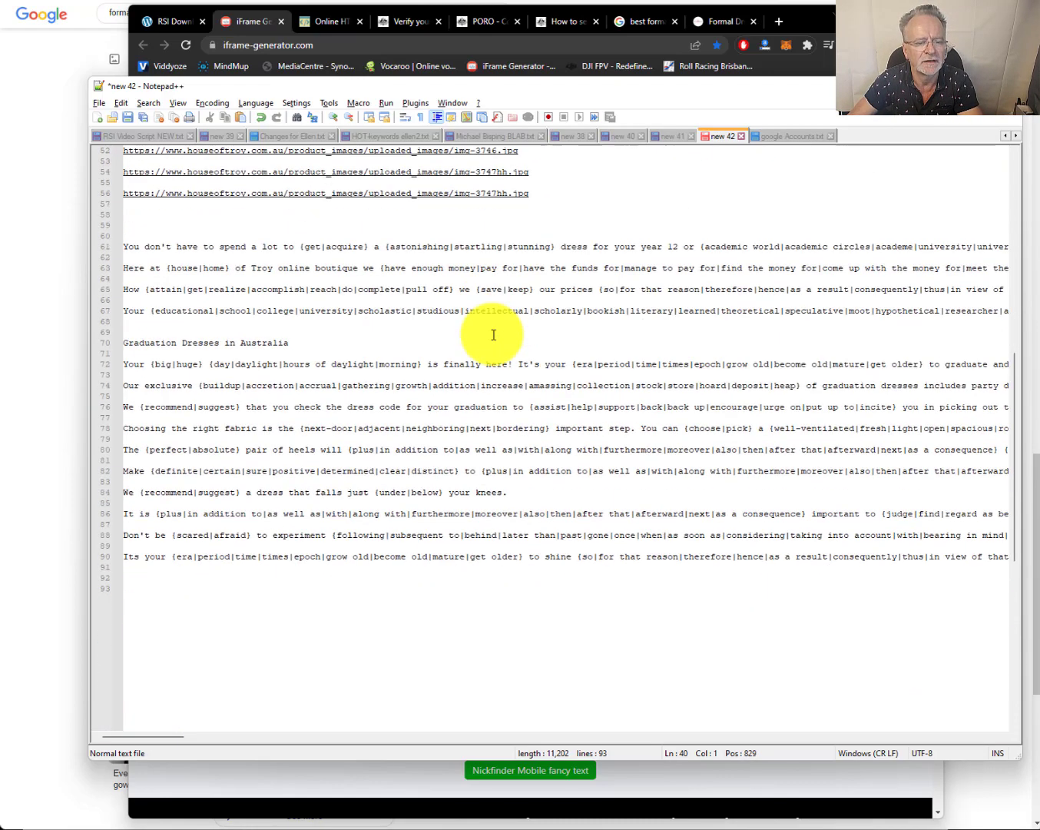
scroll(493, 334, "up", 7)
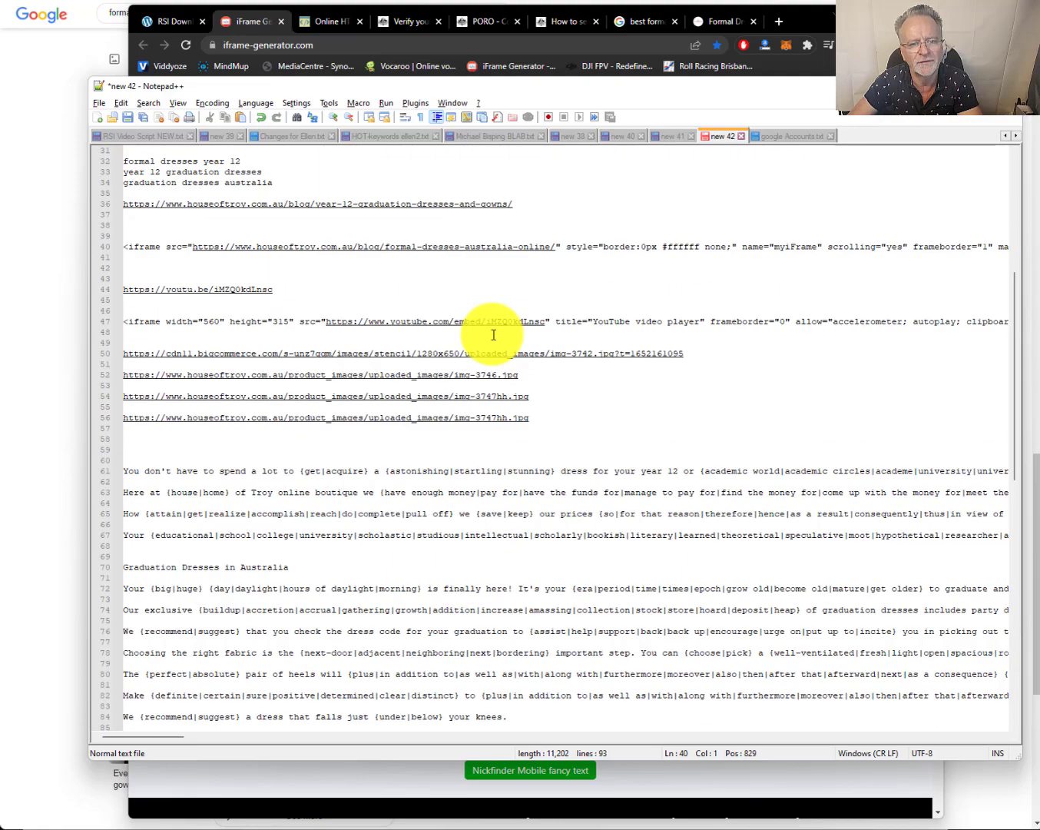
scroll(476, 345, "up", 4)
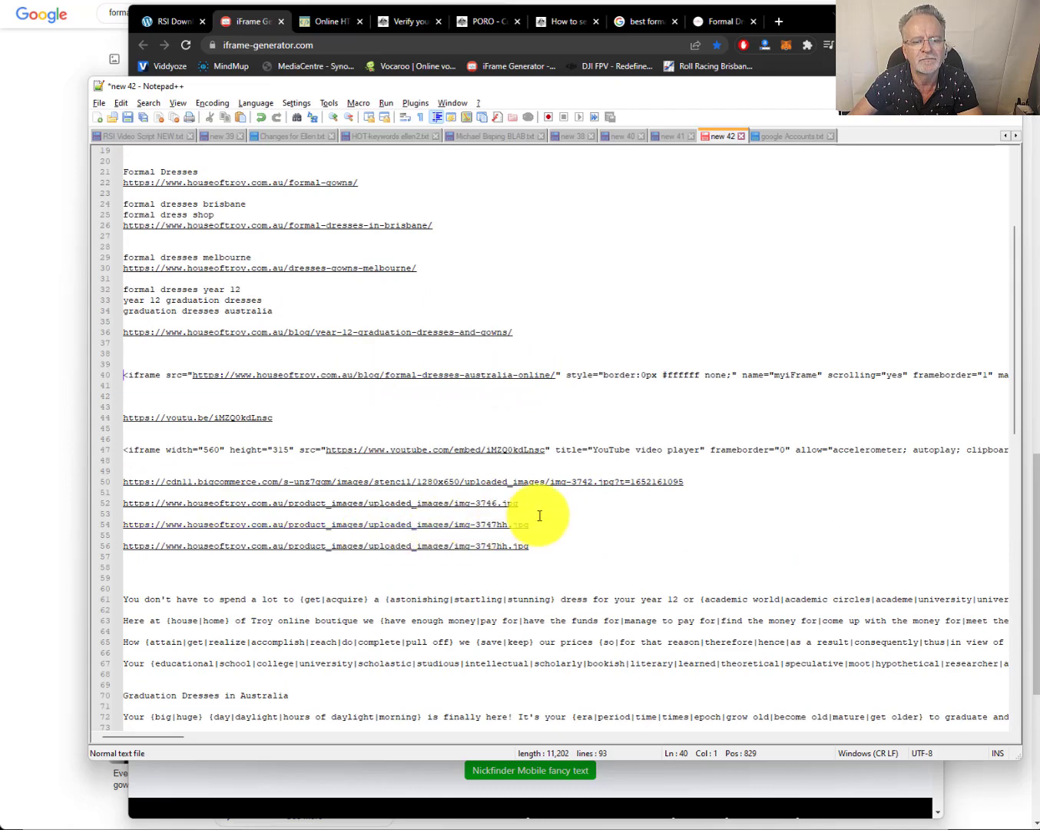
scroll(365, 492, "up", 4)
scroll(365, 492, "up", 2)
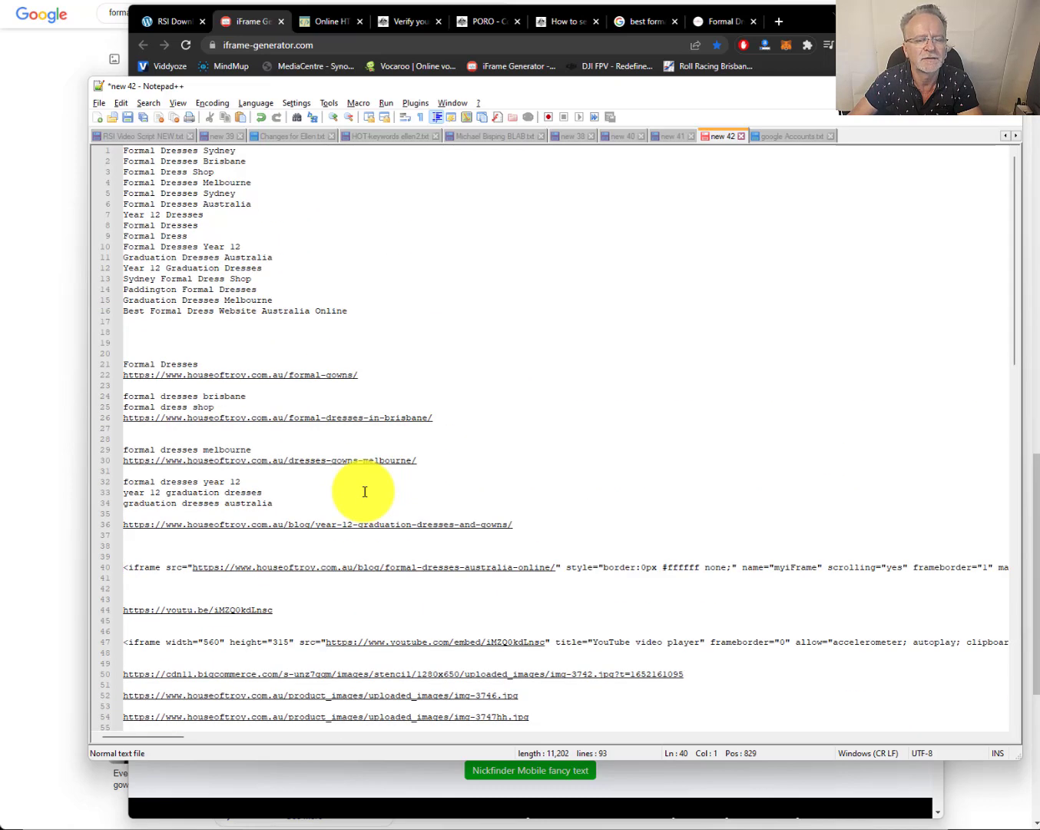
- Switch to the Online HTML Editor in Chrome and delete all demo content from its visual editor
left_click(336, 22)
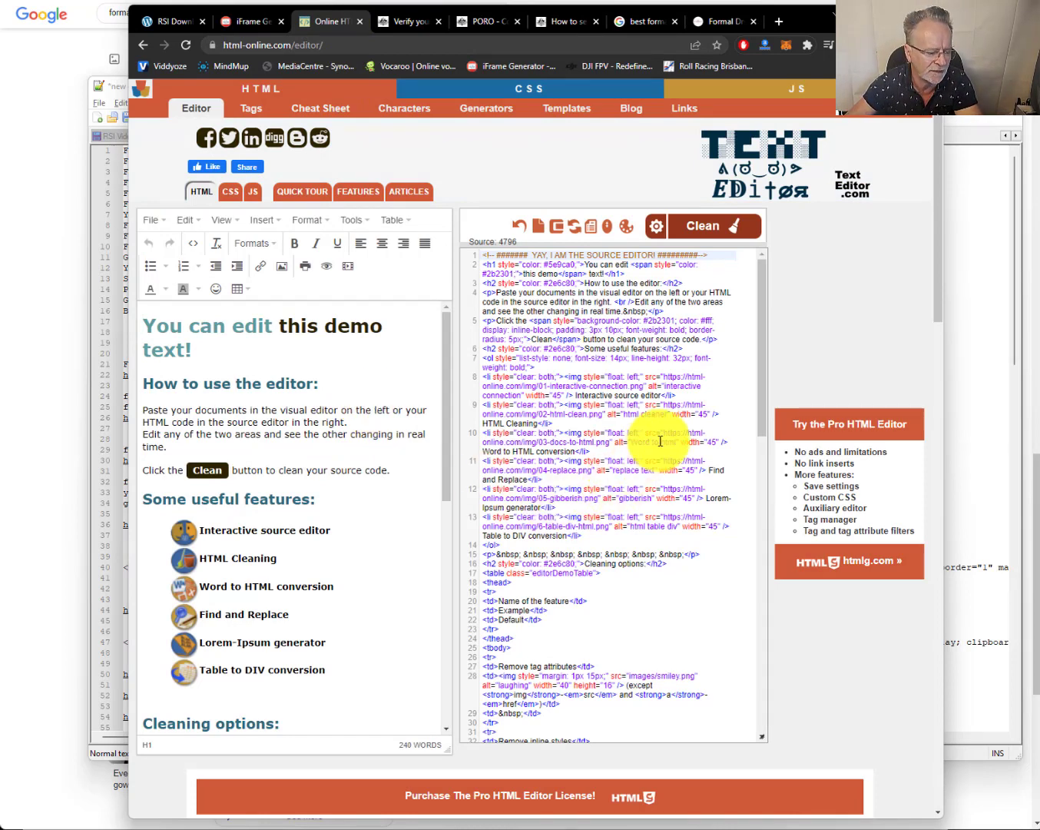
left_click(364, 419)
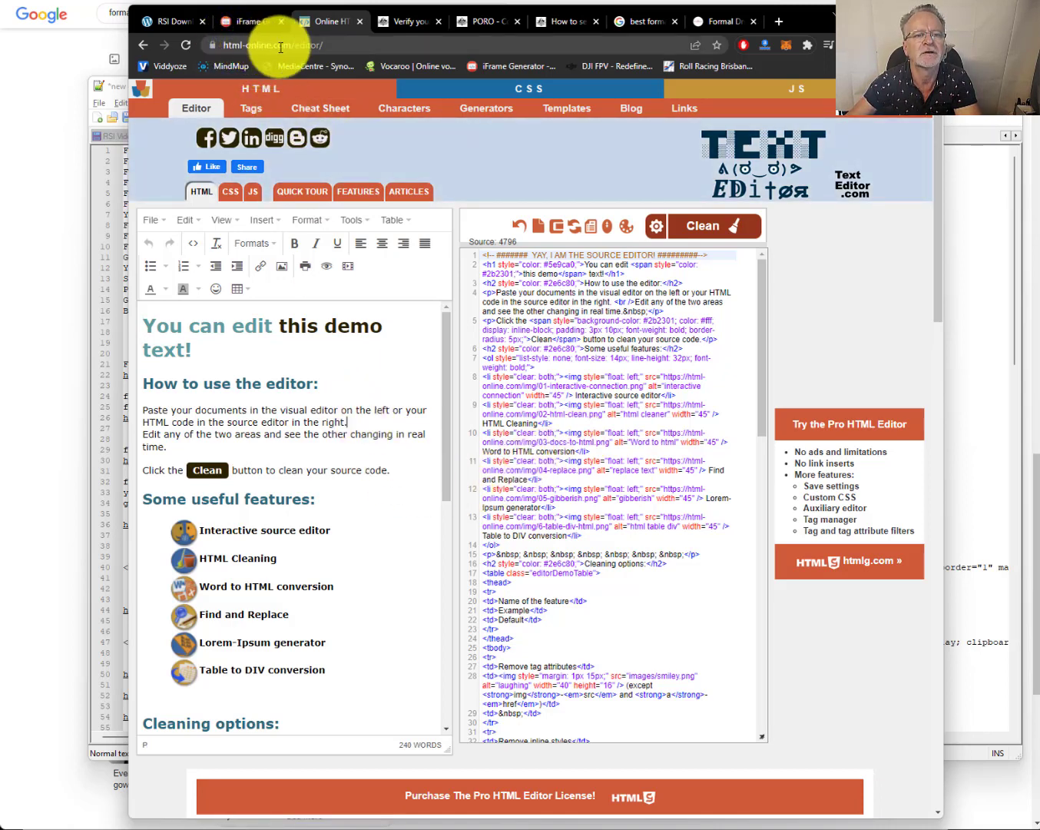
left_click(298, 377)
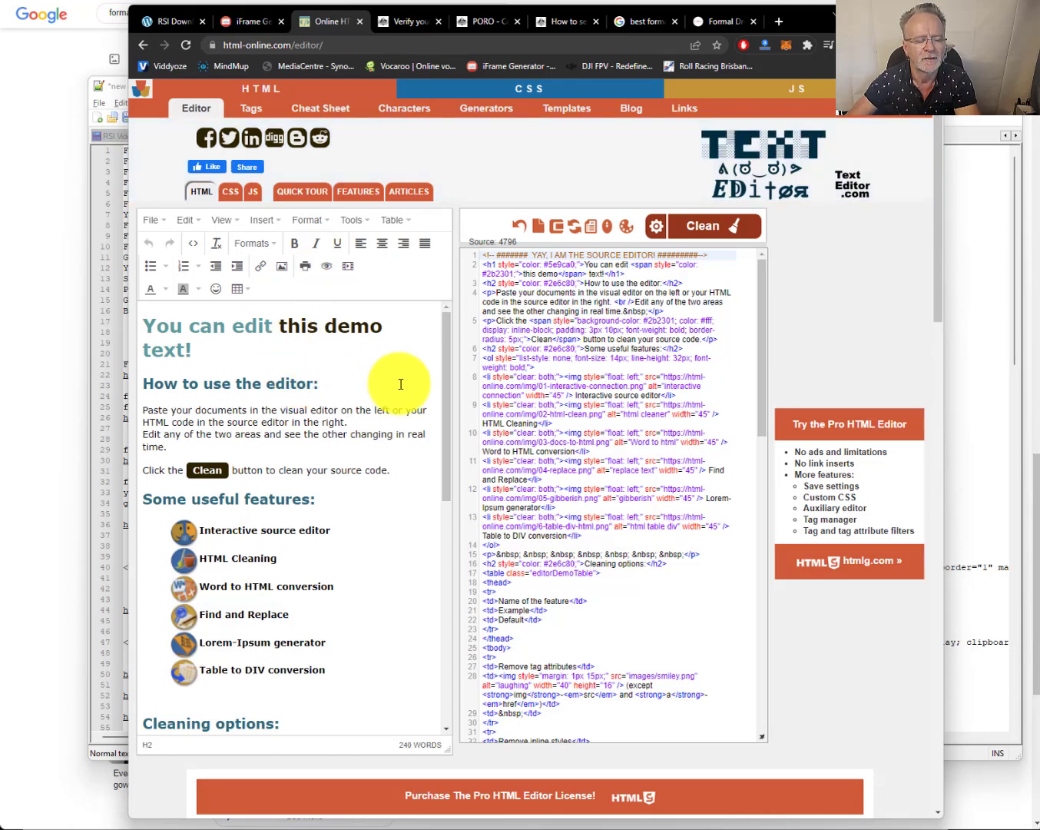
key("ctrl+a")
key("Delete")
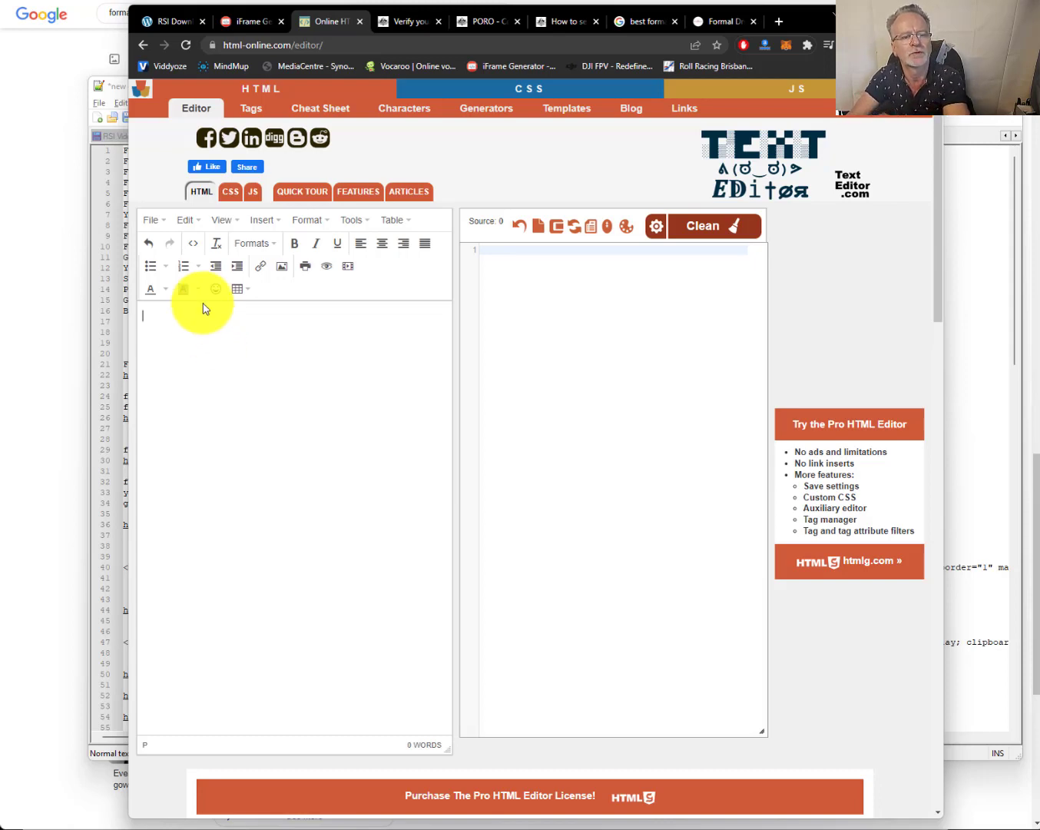
- Insert an image in the Online HTML Editor using the img-3742.jpg link copied from line 50 of the Notepad++ notes, keeping its automatic dimensions
left_click(284, 266)
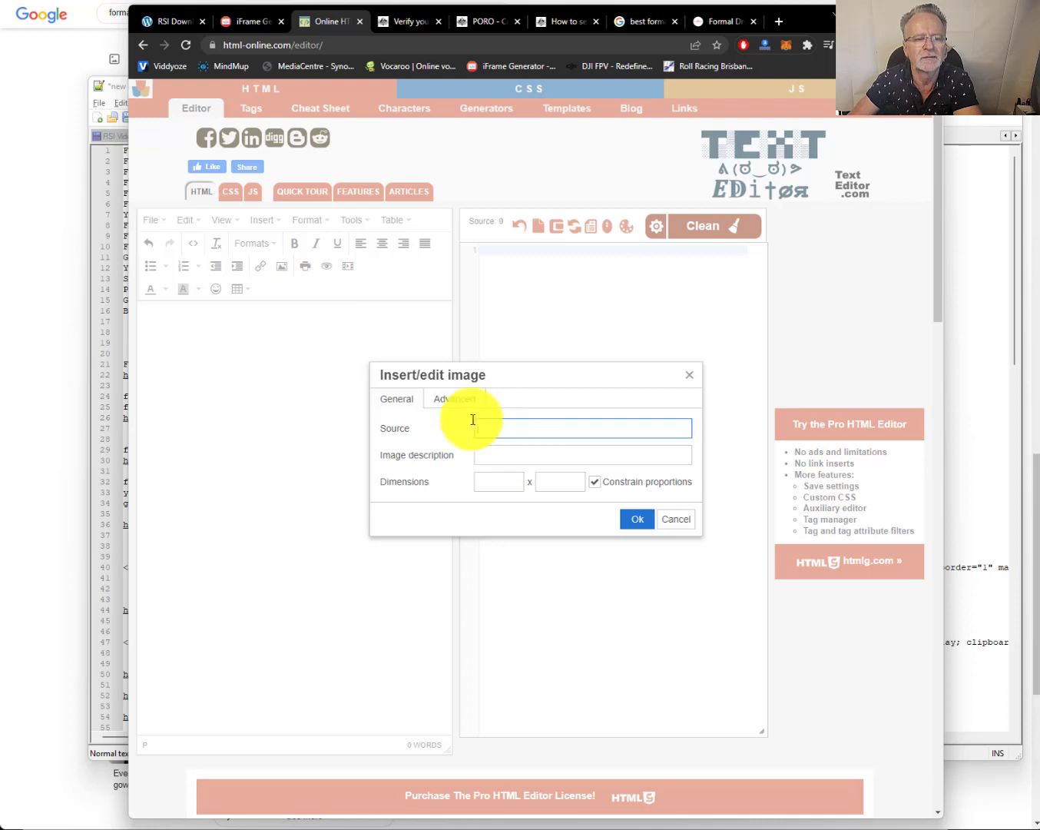
left_click(91, 300)
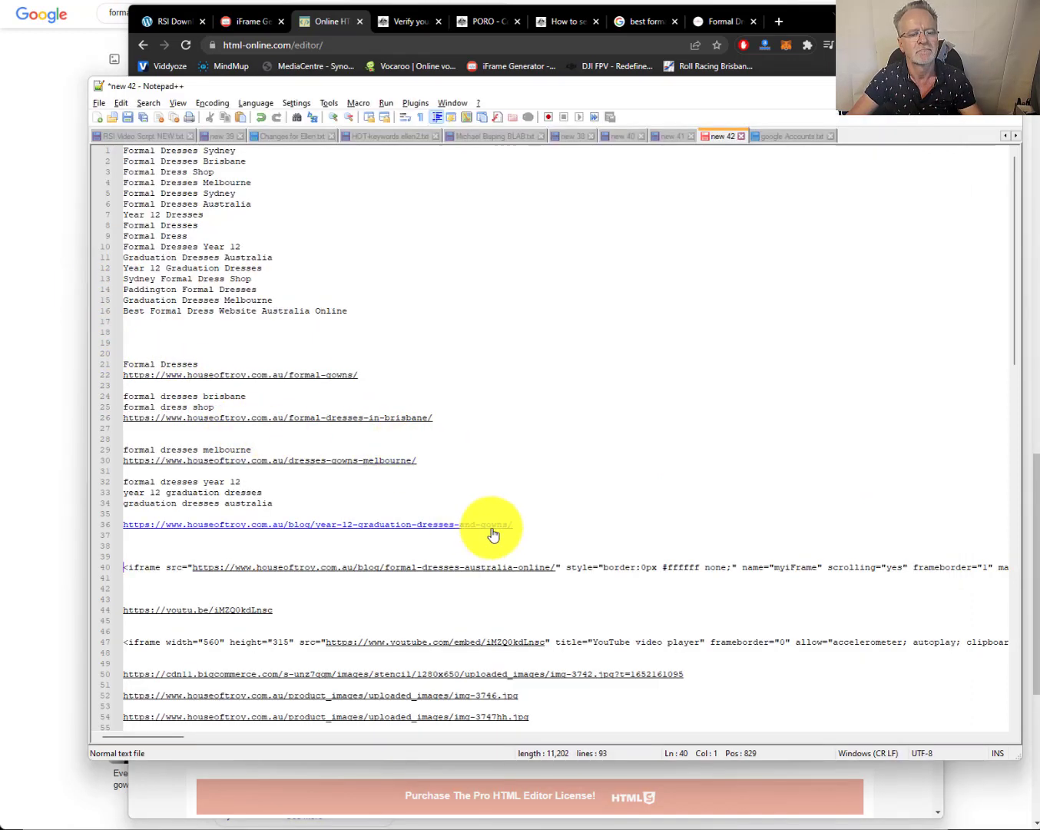
scroll(541, 576, "down", 3)
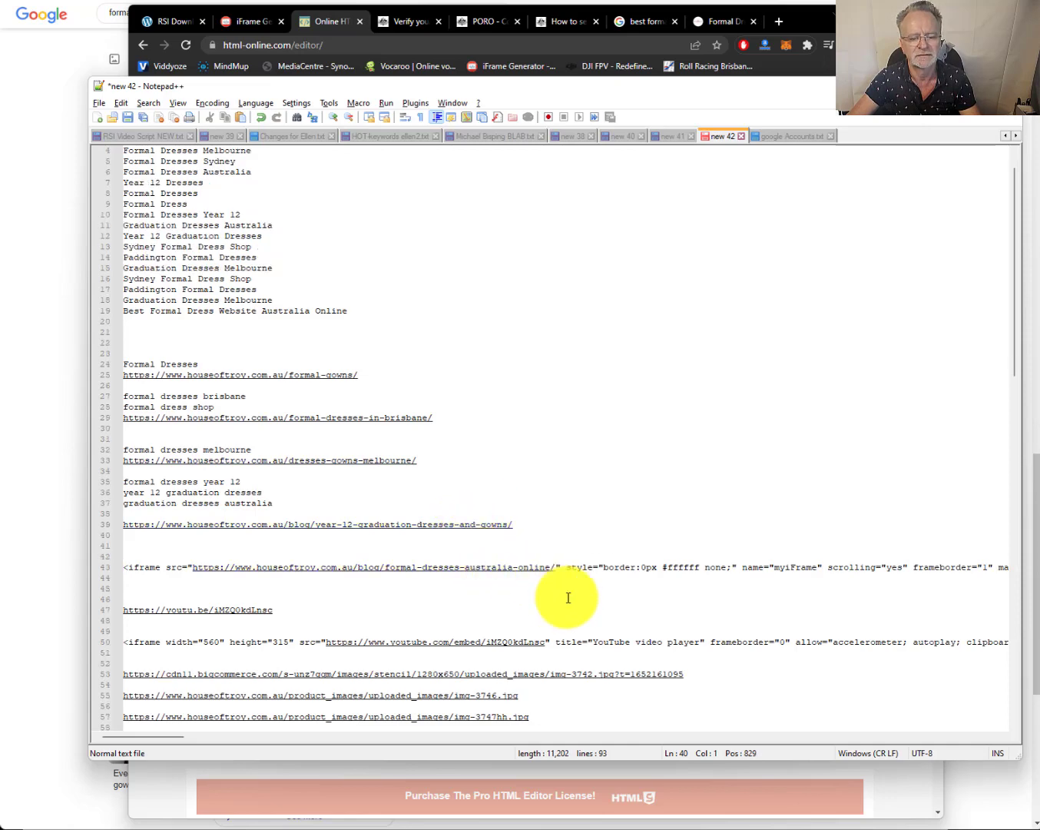
left_click(728, 582)
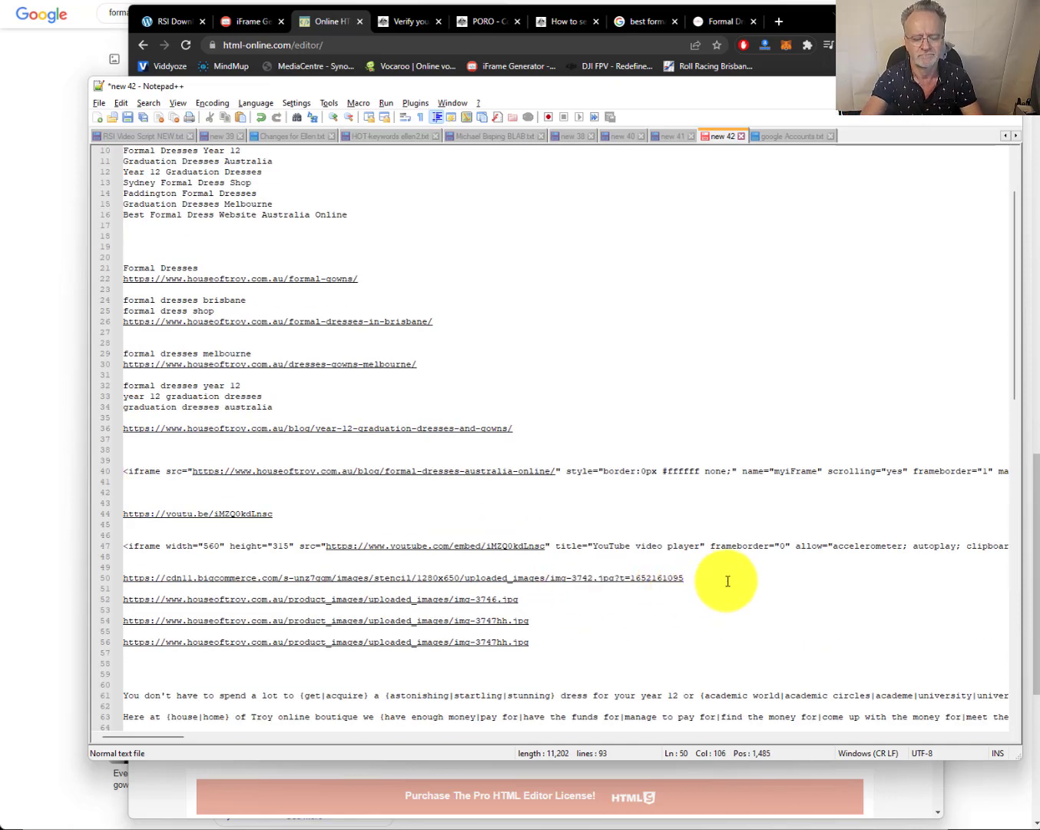
key("shift+Home")
key("alt+Tab")
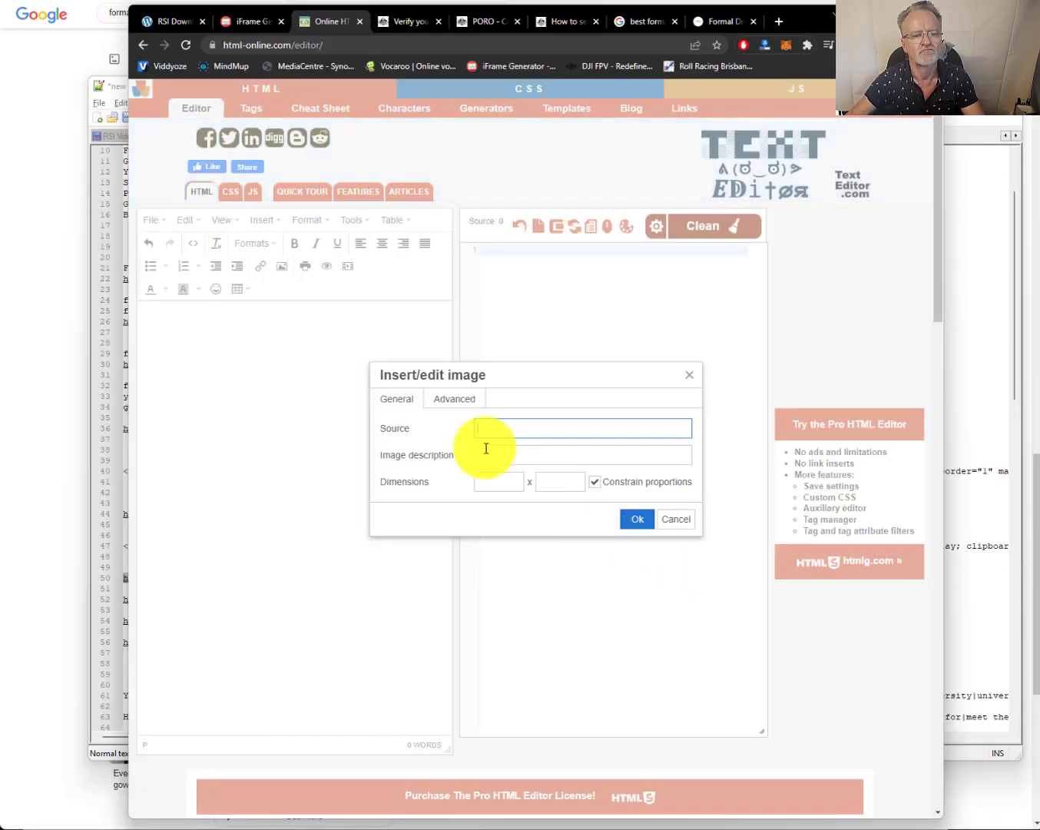
key("ctrl+v")
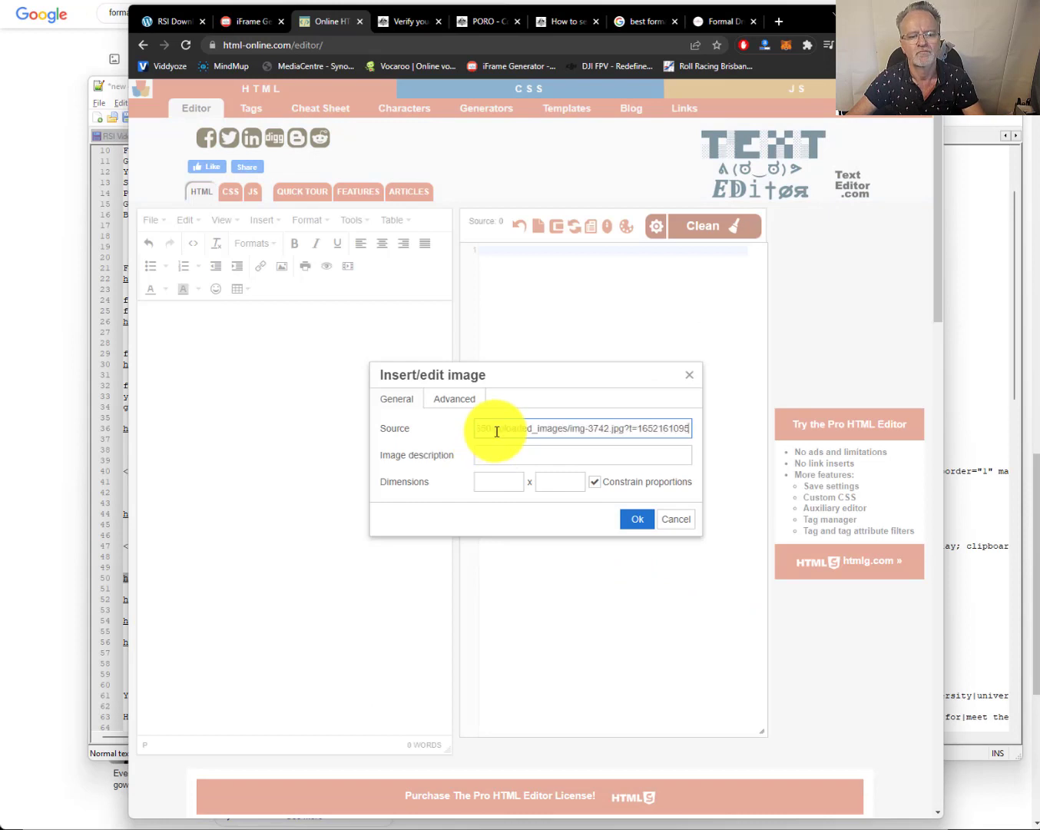
left_click(496, 486)
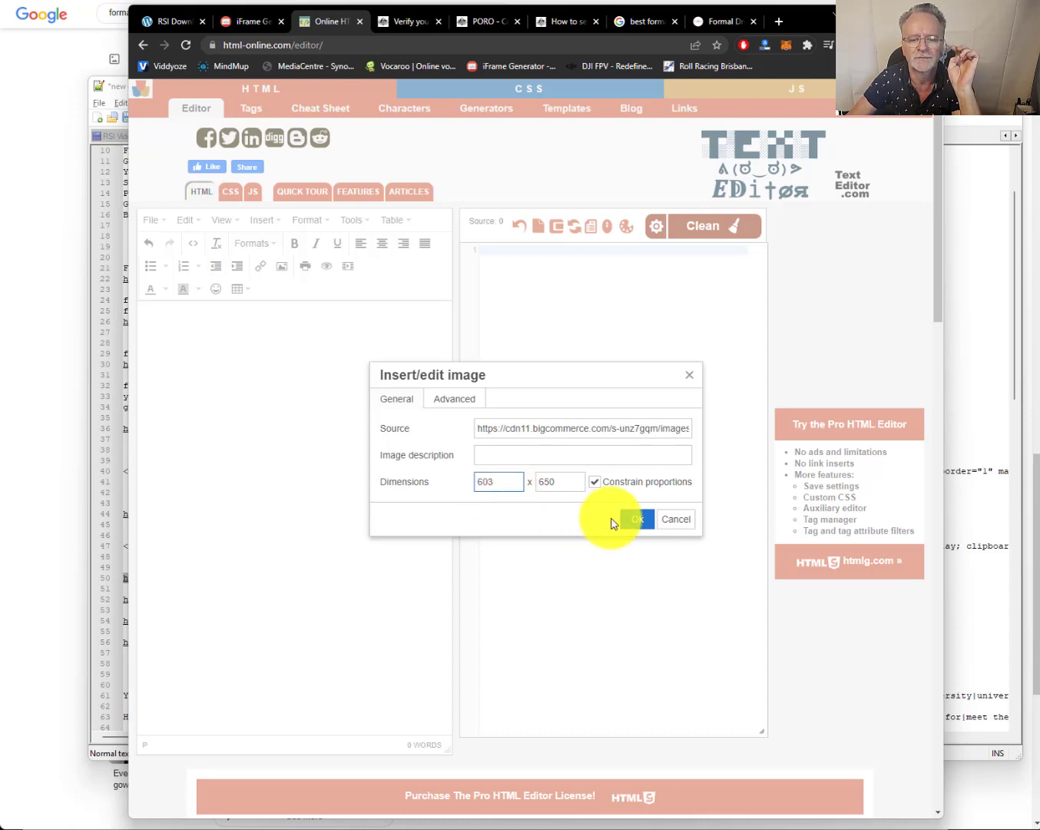
left_click(638, 520)
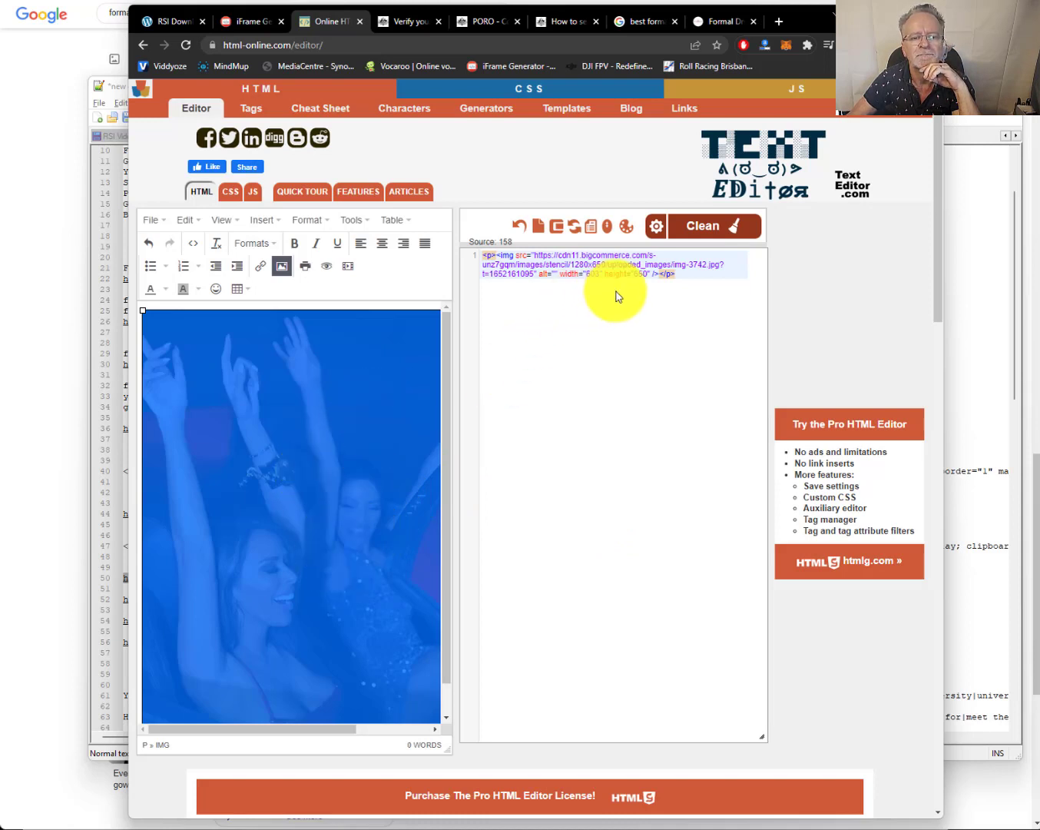
- Copy the generated image HTML and paste it in the Notepad++ notes directly beneath the img-3742.jpg link, leaving blank lines below it
left_click(704, 278)
key("ctrl+a")
key("ctrl+c")
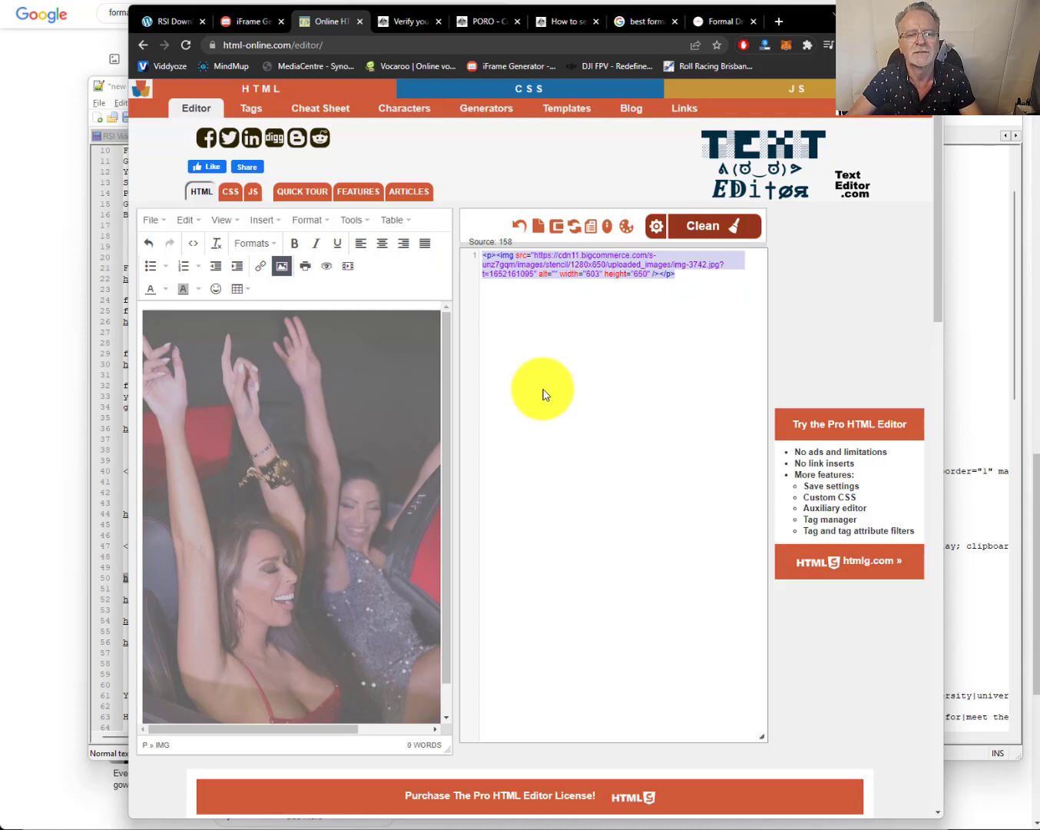
key("alt+Tab")
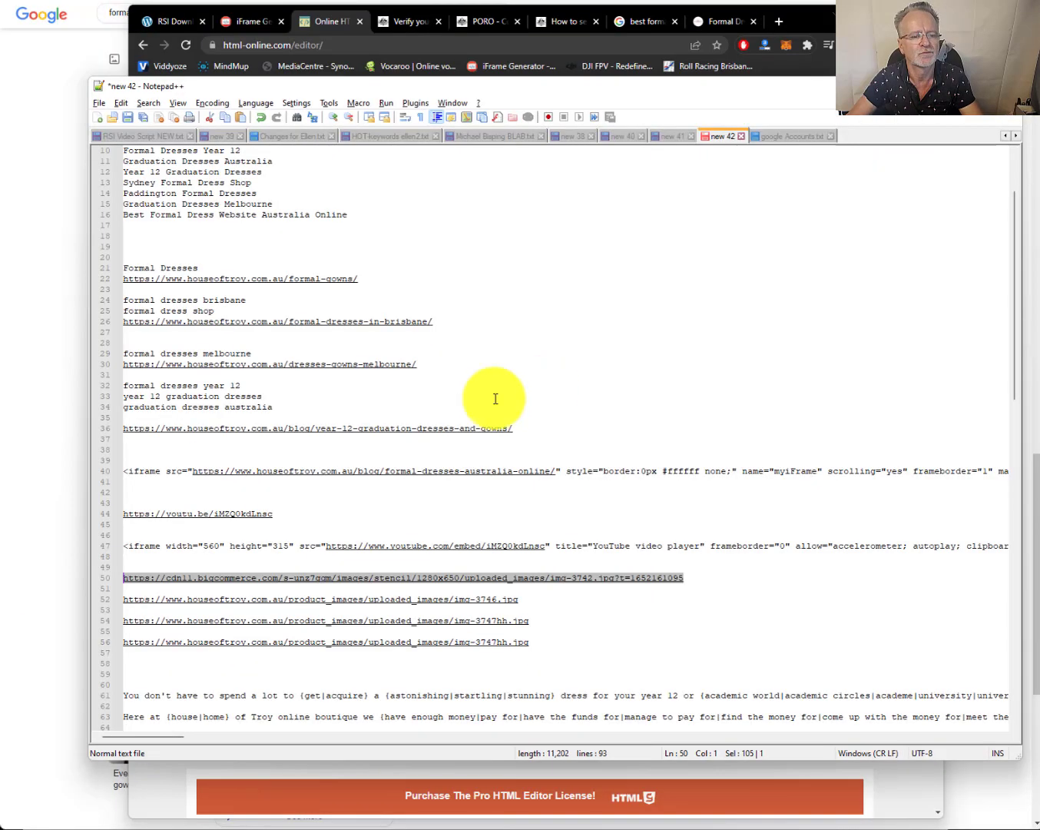
left_click(727, 583)
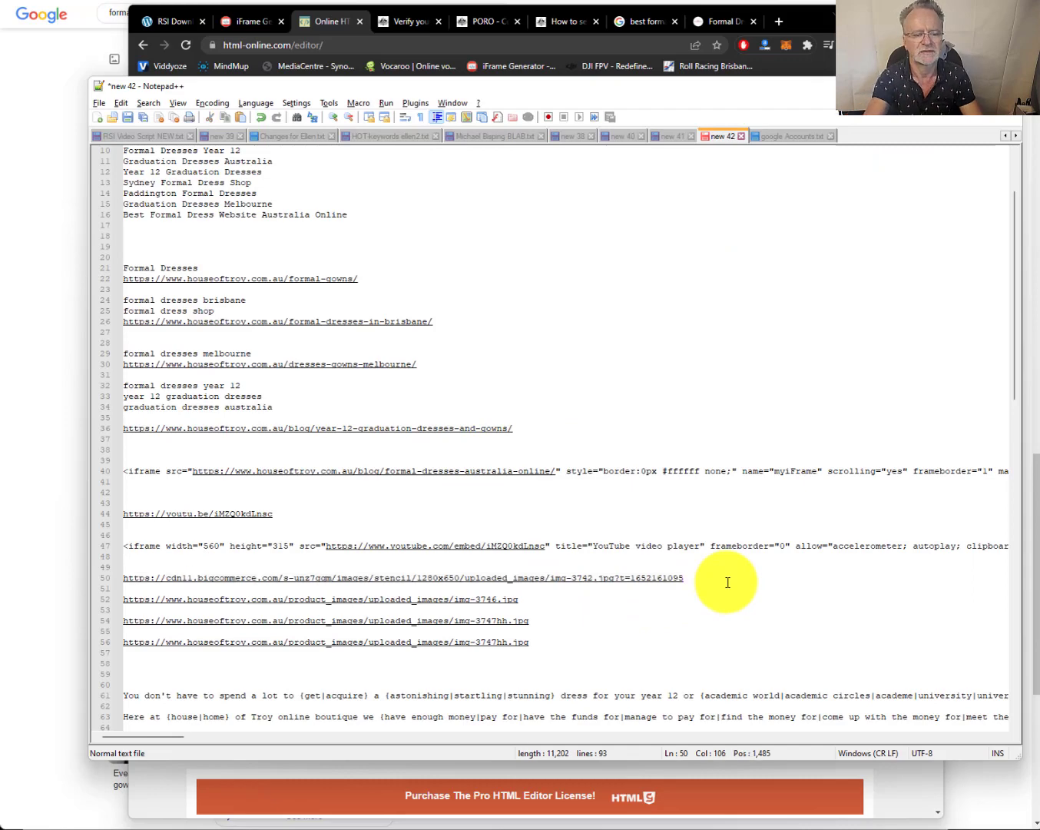
key("Return")
key("Return")
key("Return")
key("Up")
key("Up")
key("ctrl+v")
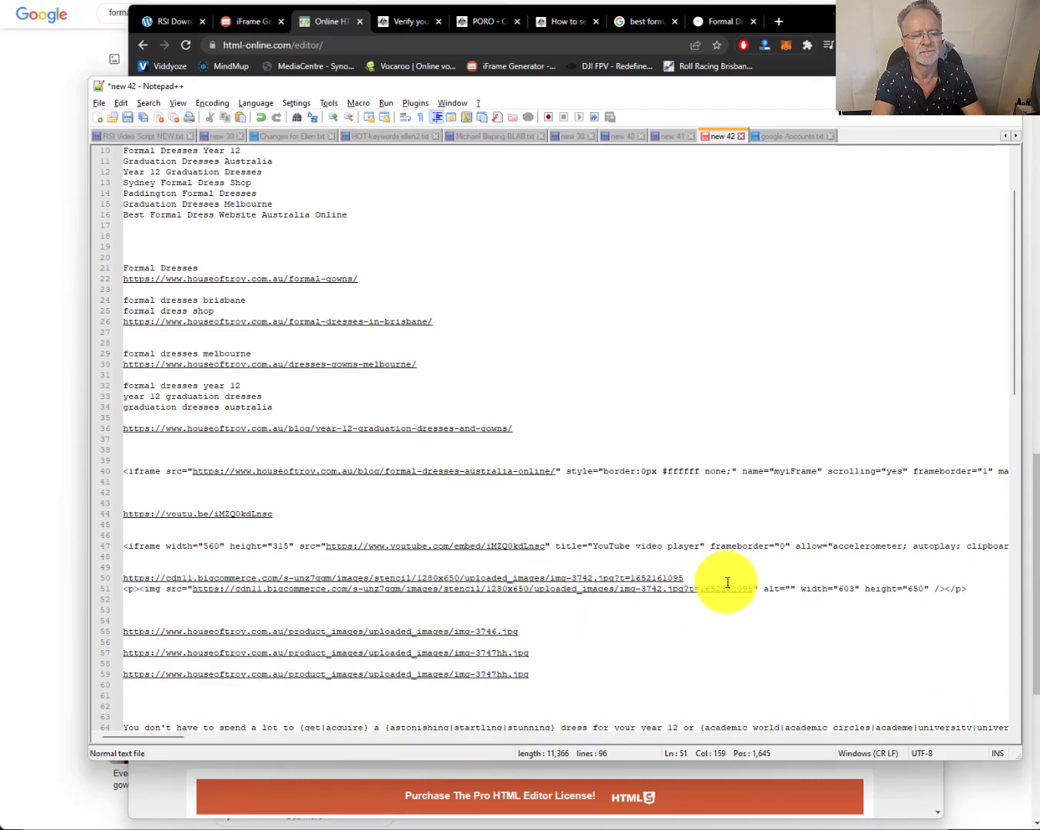
key("shift+Home")
key("End")
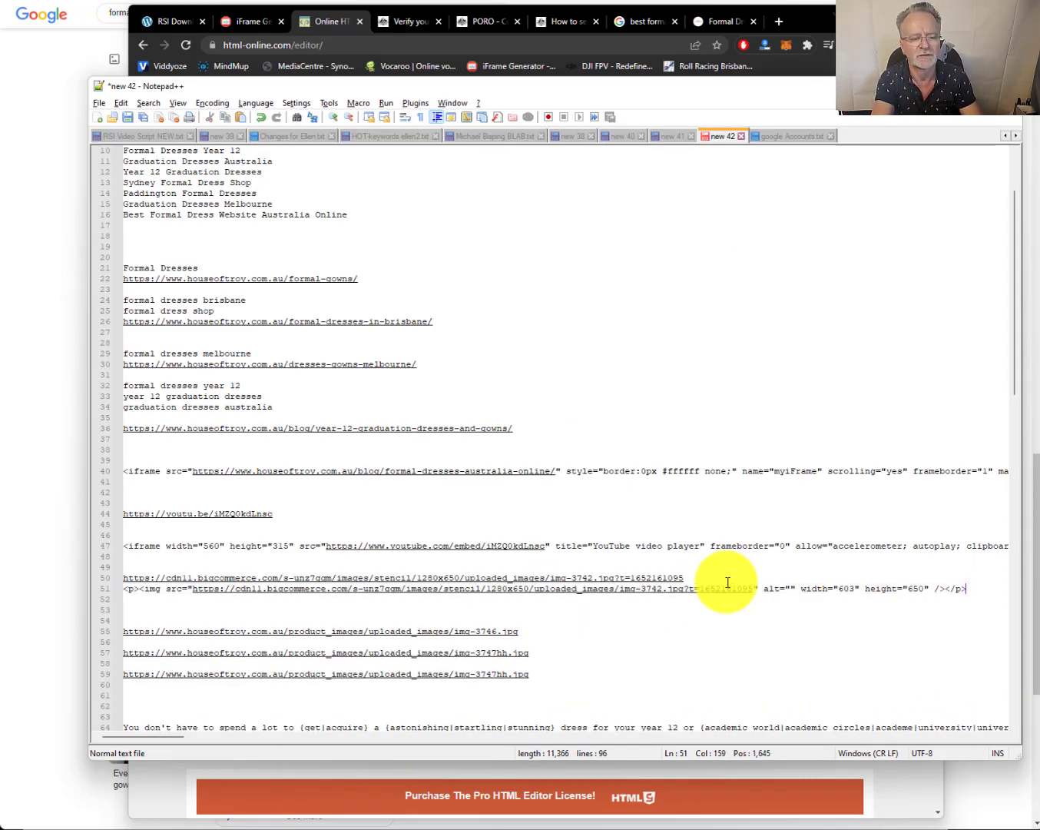
key("Down")
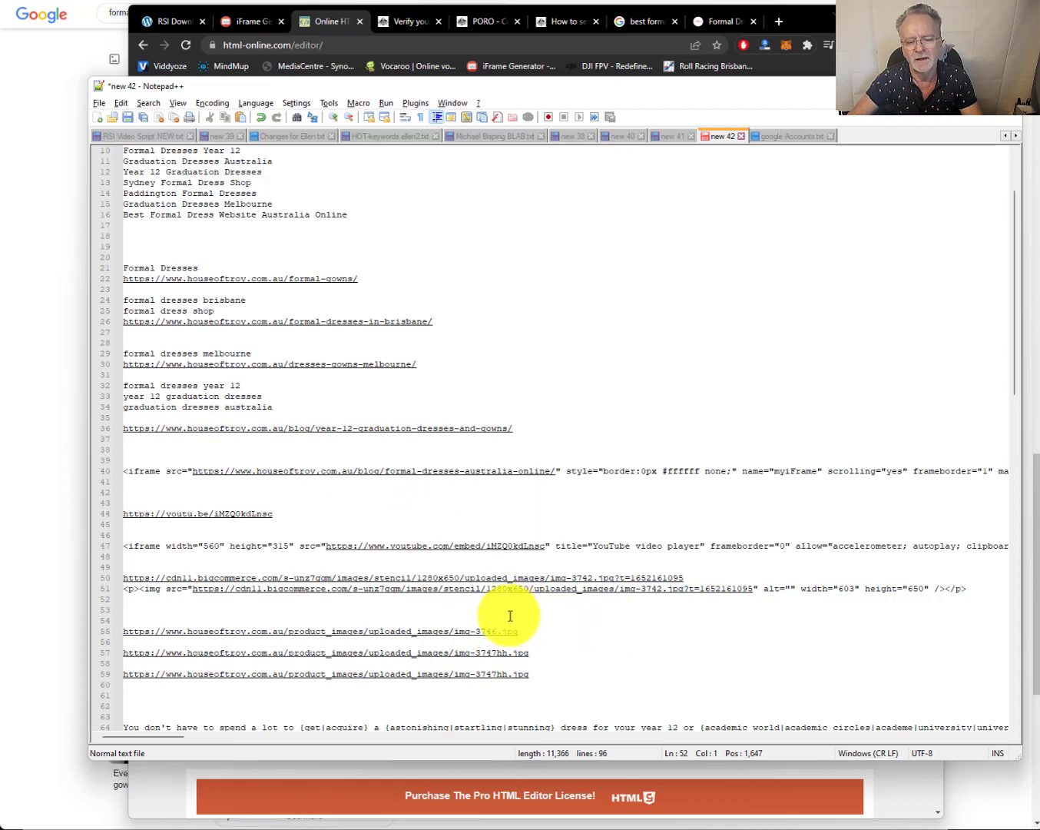
- Add a blank line below the img-3746.jpg link on line 55 and copy that link
left_click(541, 628)
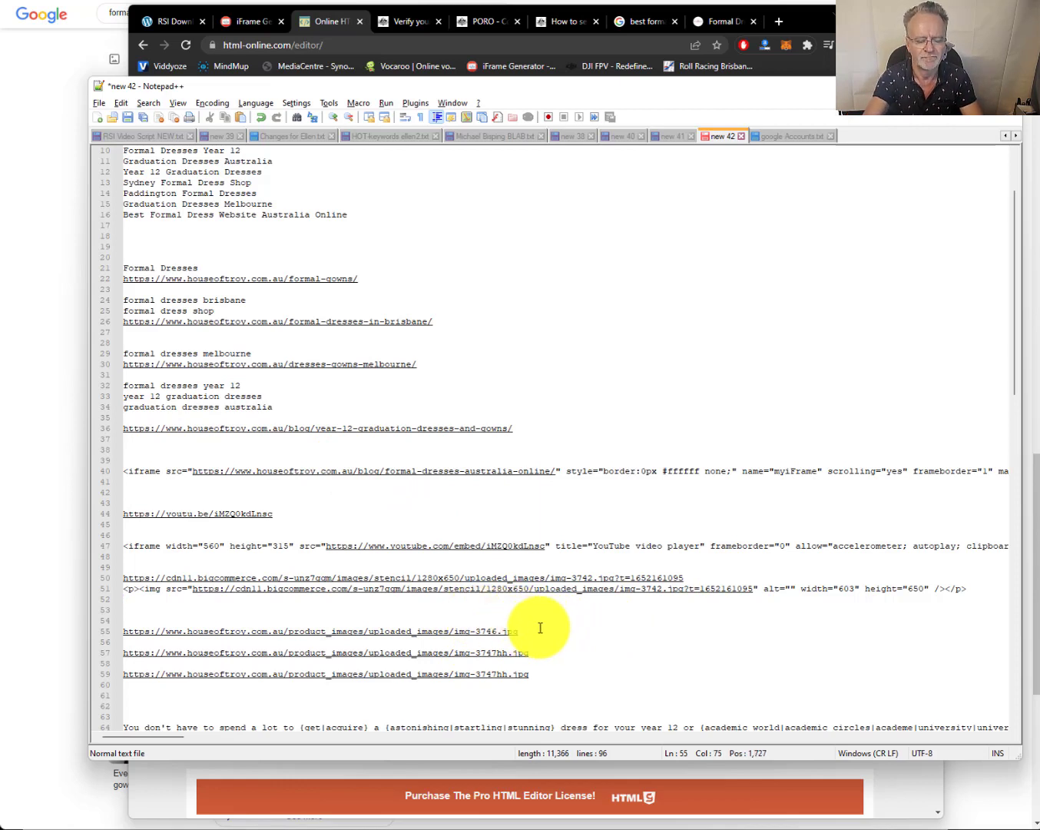
key("Return")
key("Up")
key("shift+End")
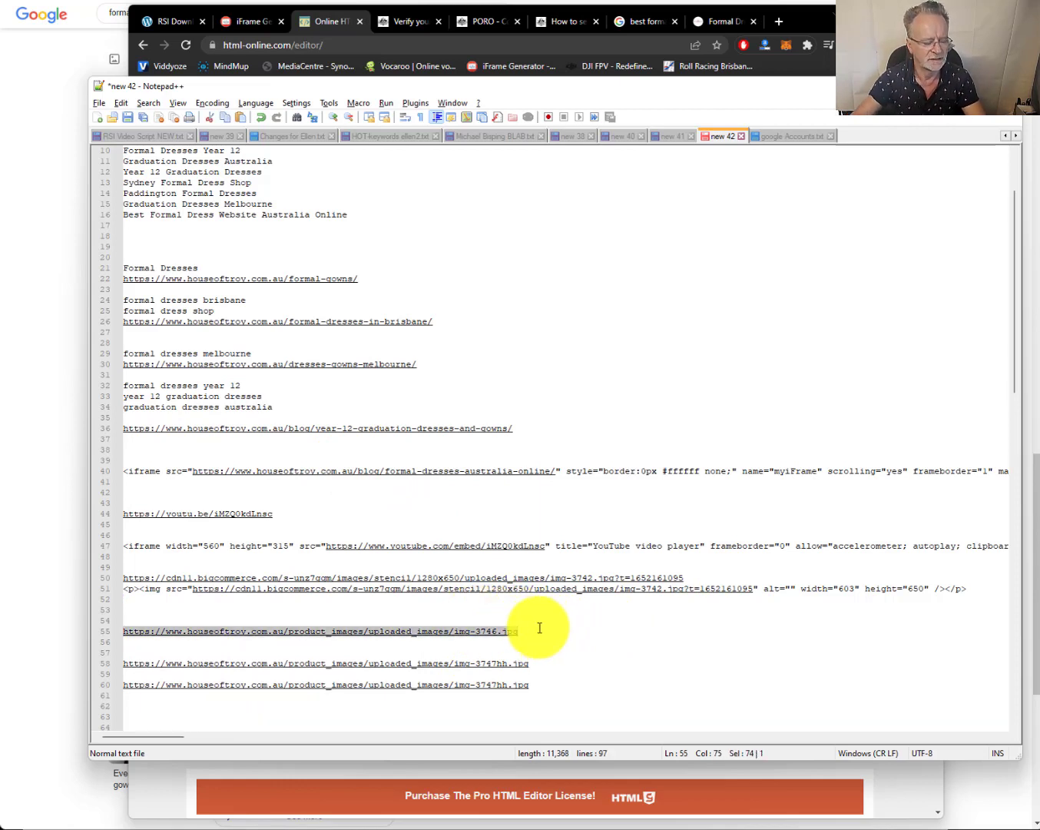
- Switch to the Online HTML Editor in Chrome and delete the previous image from its visual editor
key("alt+Tab")
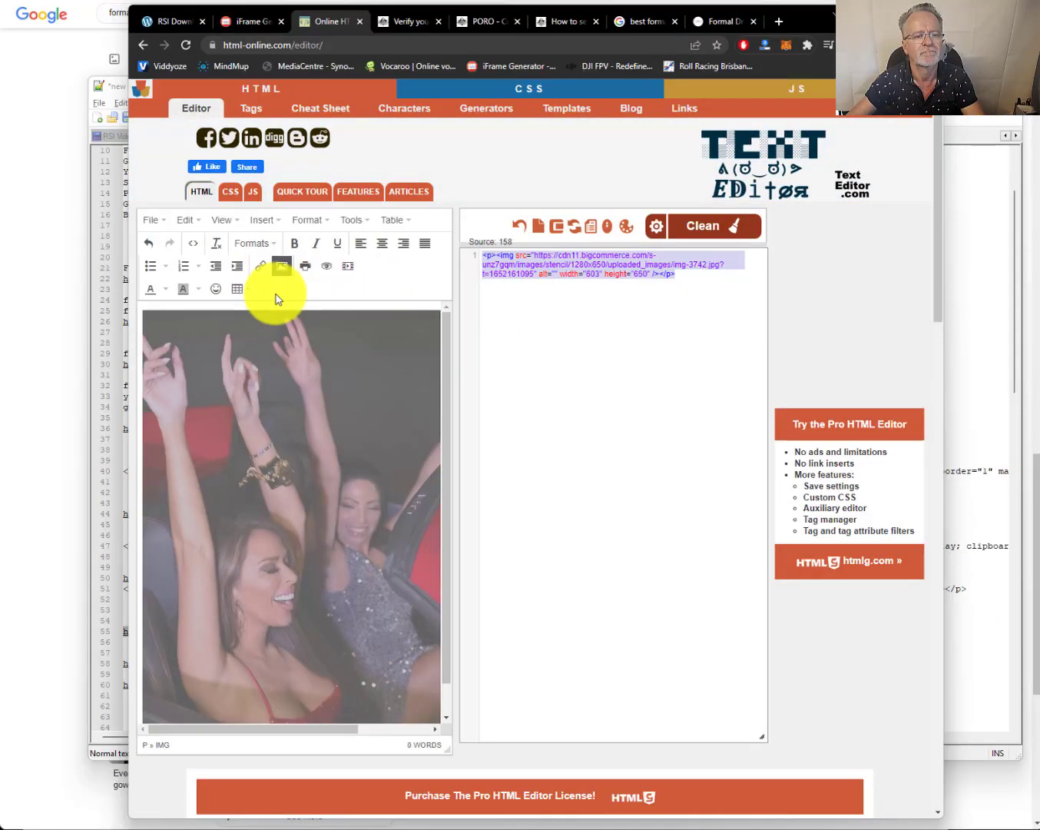
left_click(242, 373)
key("ctrl+a")
key("Delete")
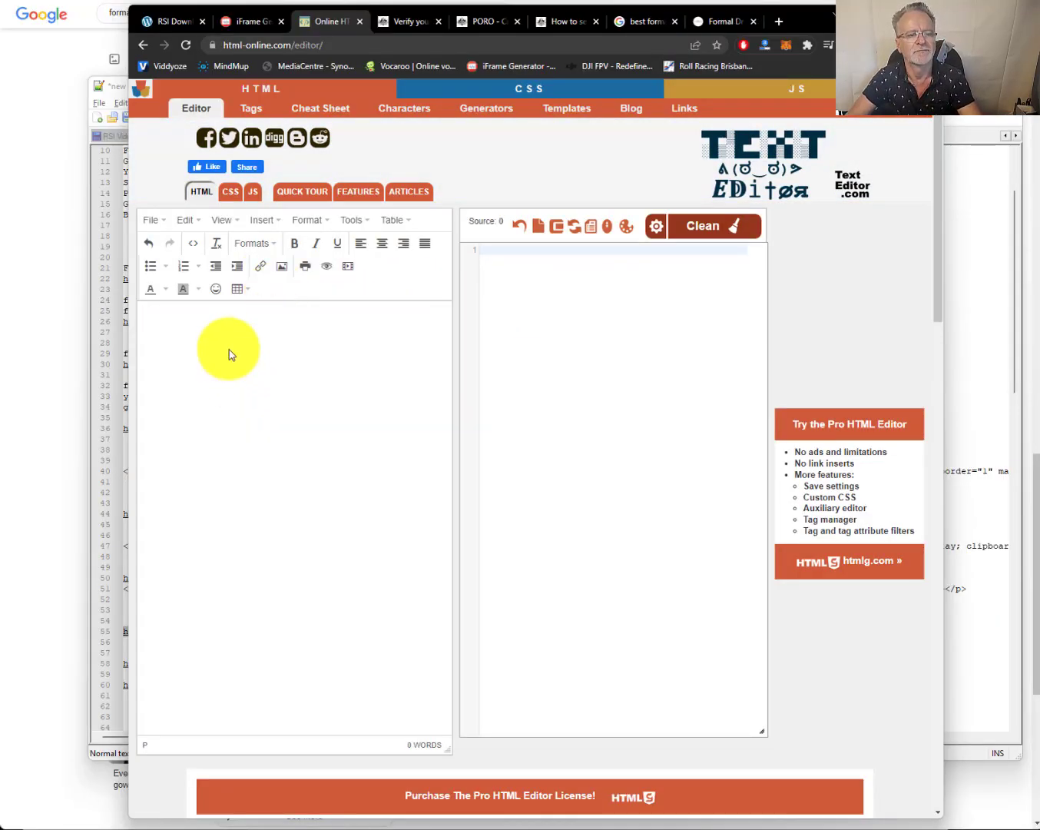
- Insert an image from the copied img-3746.jpg link with its width set to 600 and proportions constrained
left_click(281, 265)
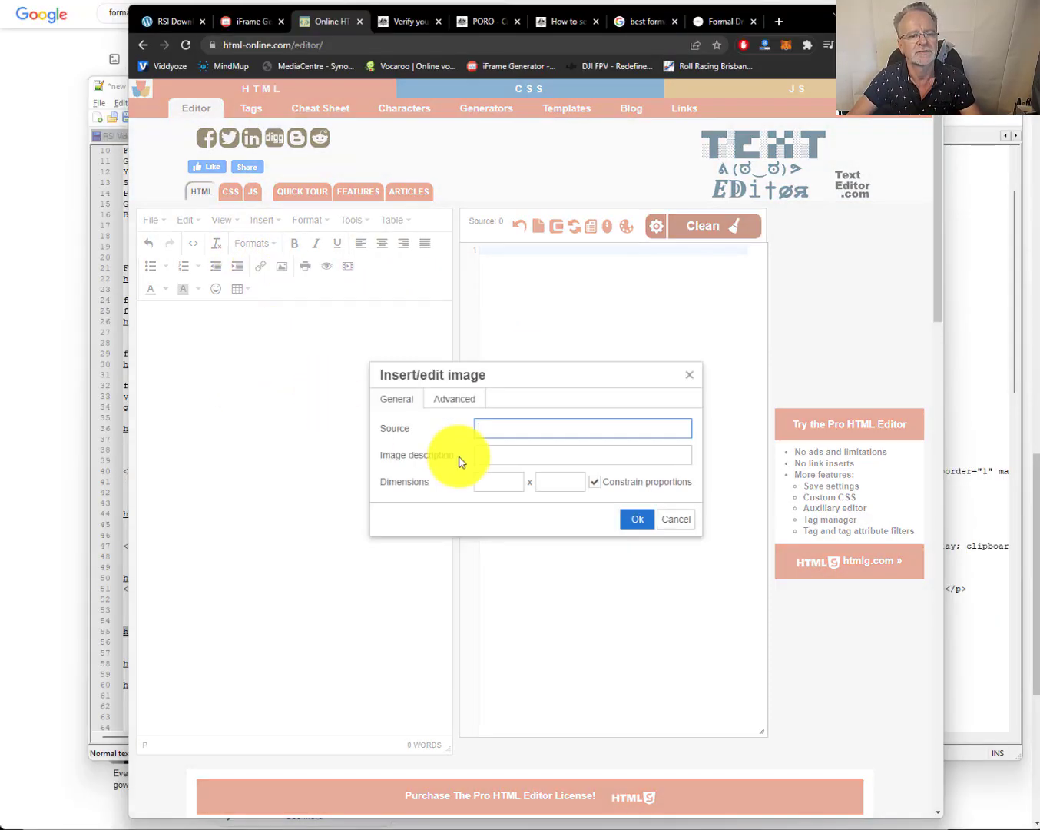
key("ctrl+v")
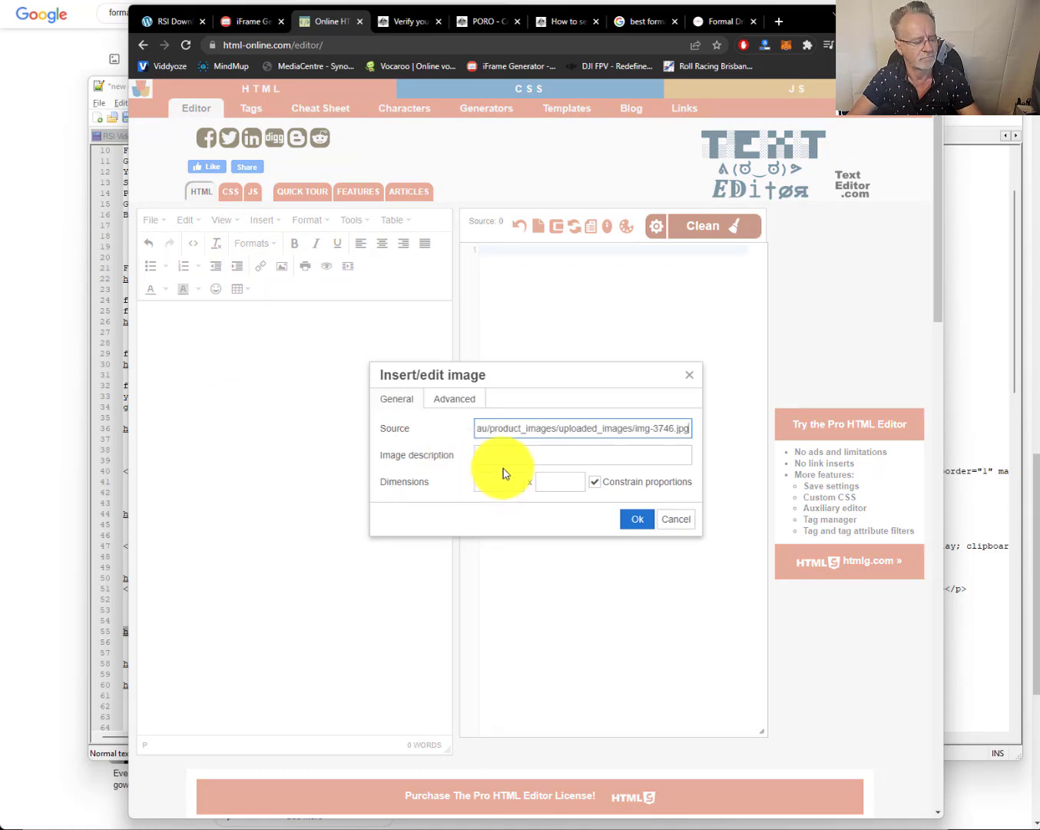
key("Tab")
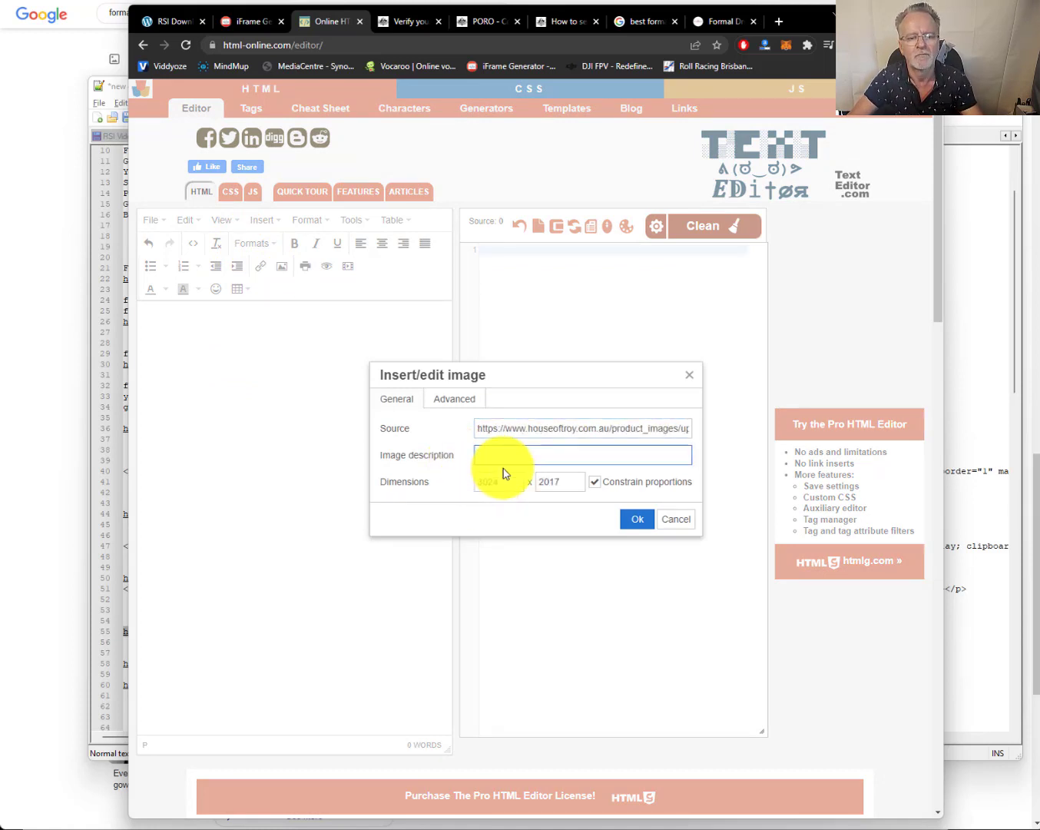
left_click(509, 482)
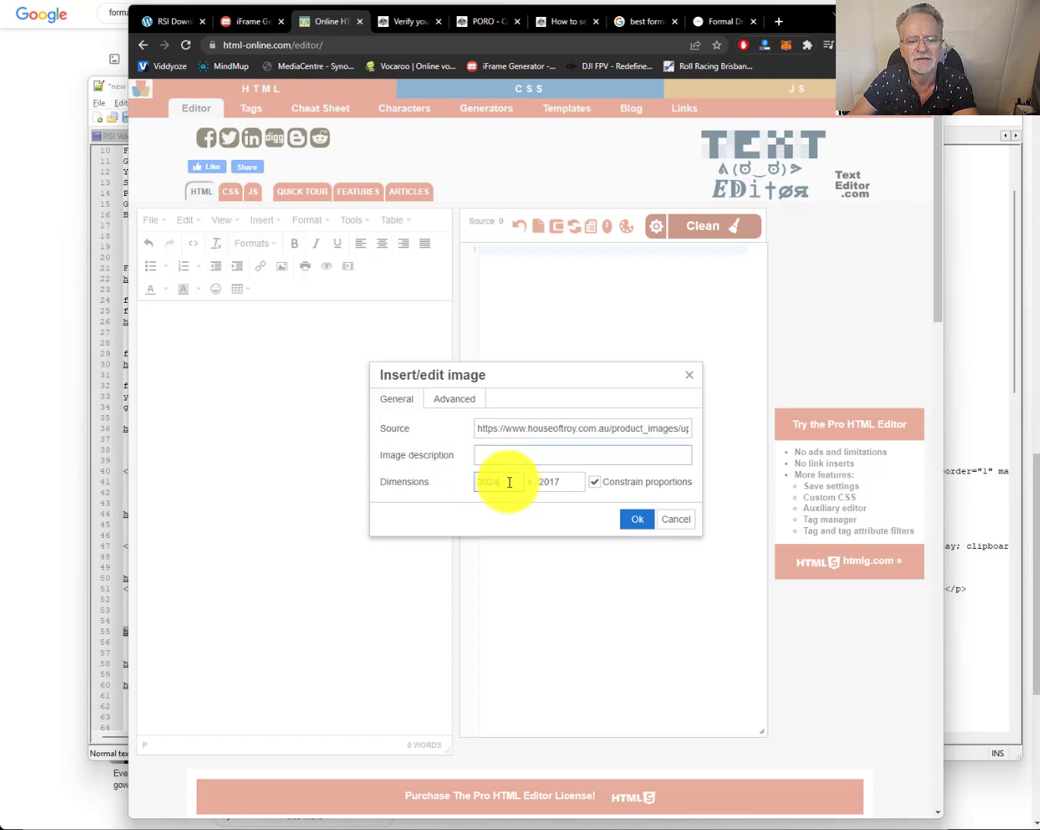
left_click_drag(510, 483, 451, 496)
type("600")
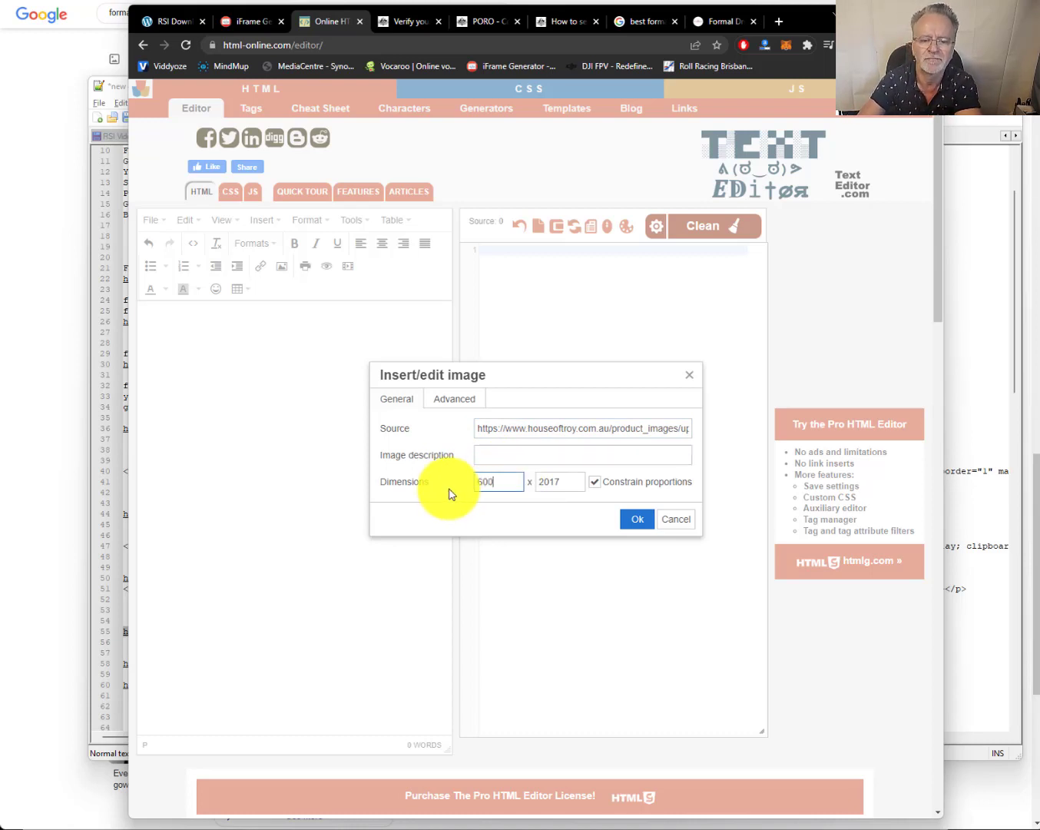
key("Tab")
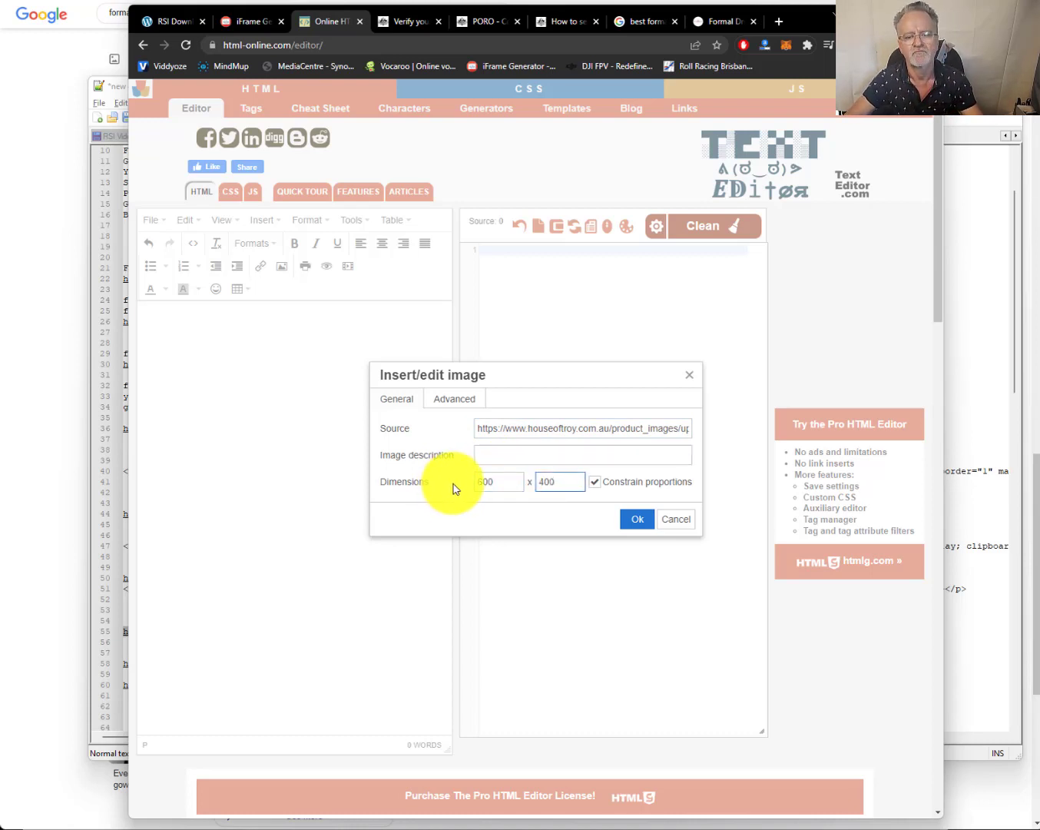
left_click(637, 519)
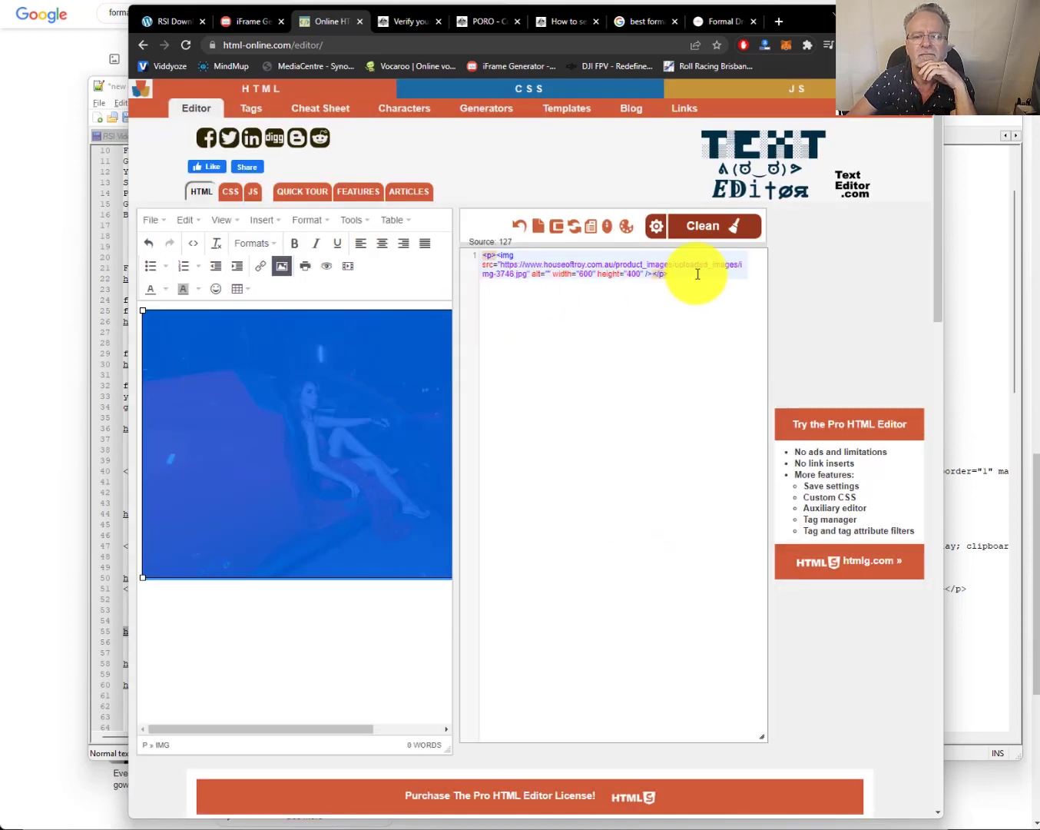
- Copy the img-3746.jpg image HTML and paste it on line 56 of the Notepad++ notes, beneath its link
left_click_drag(696, 273, 457, 253)
key("ctrl+c")
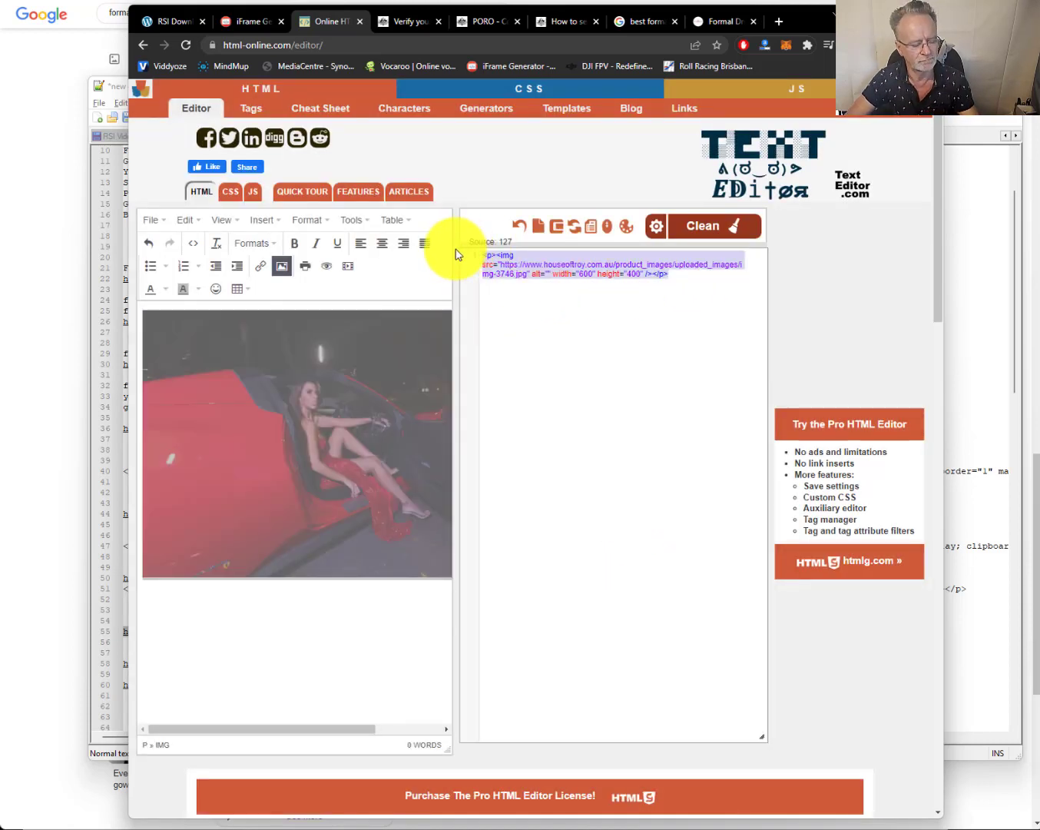
key("alt+Tab")
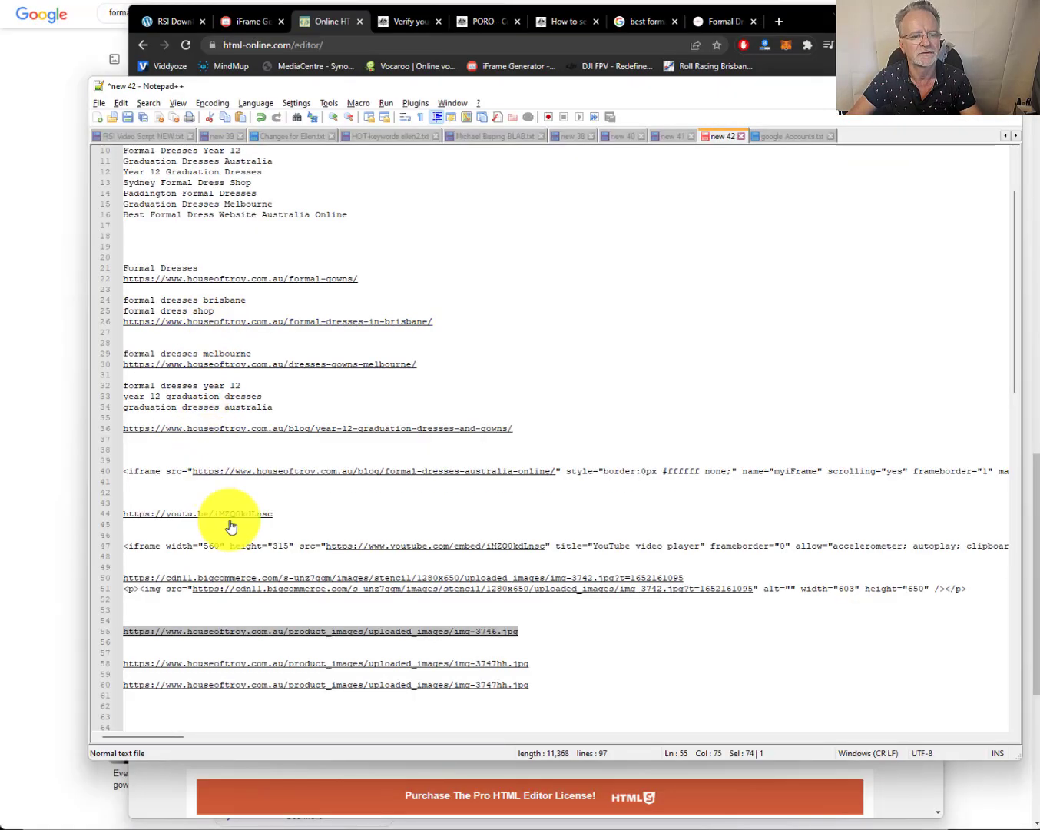
left_click_drag(541, 638, 540, 637)
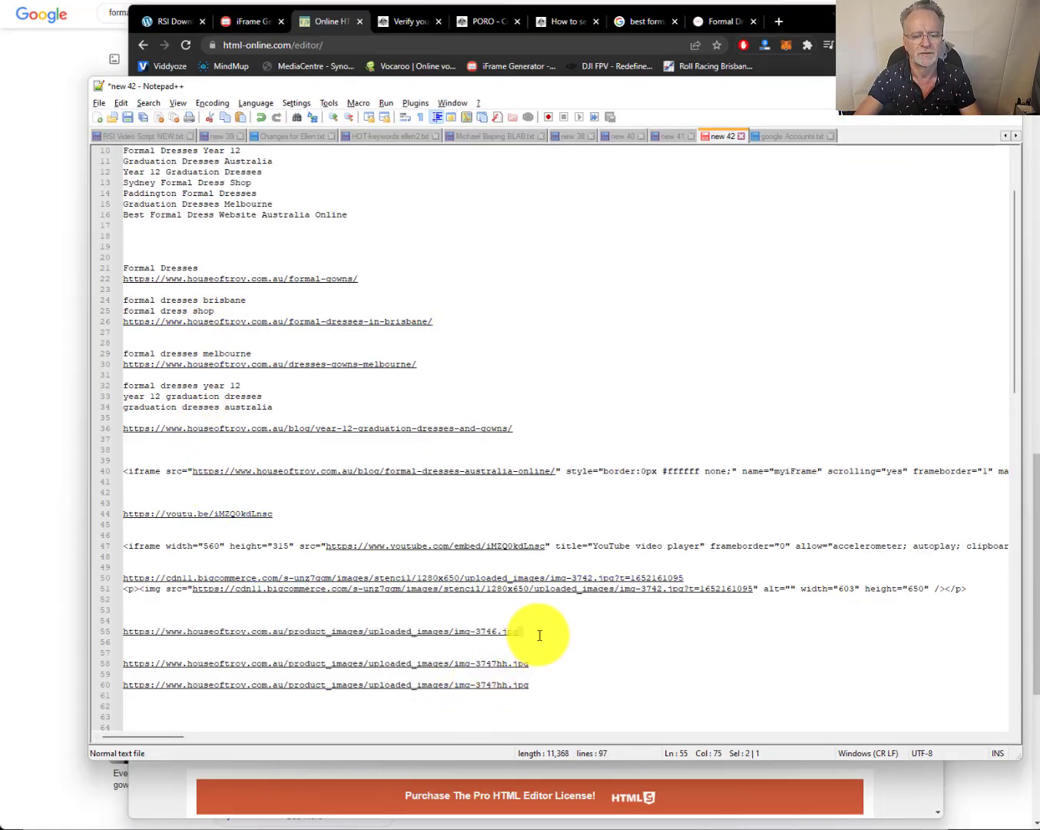
key("Right")
key("ctrl+v")
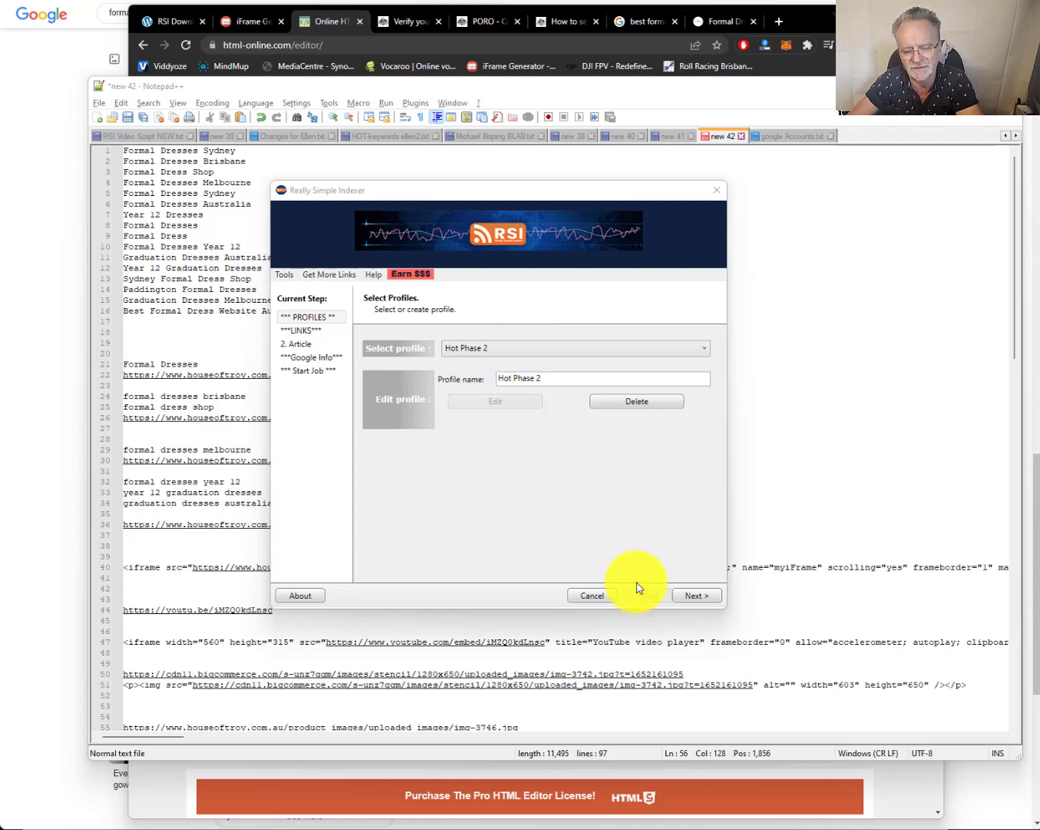
- In Really Simple Indexer, continue with the Hot Phase 2 profile to the links step and move the window clear of the notes
left_click(695, 598)
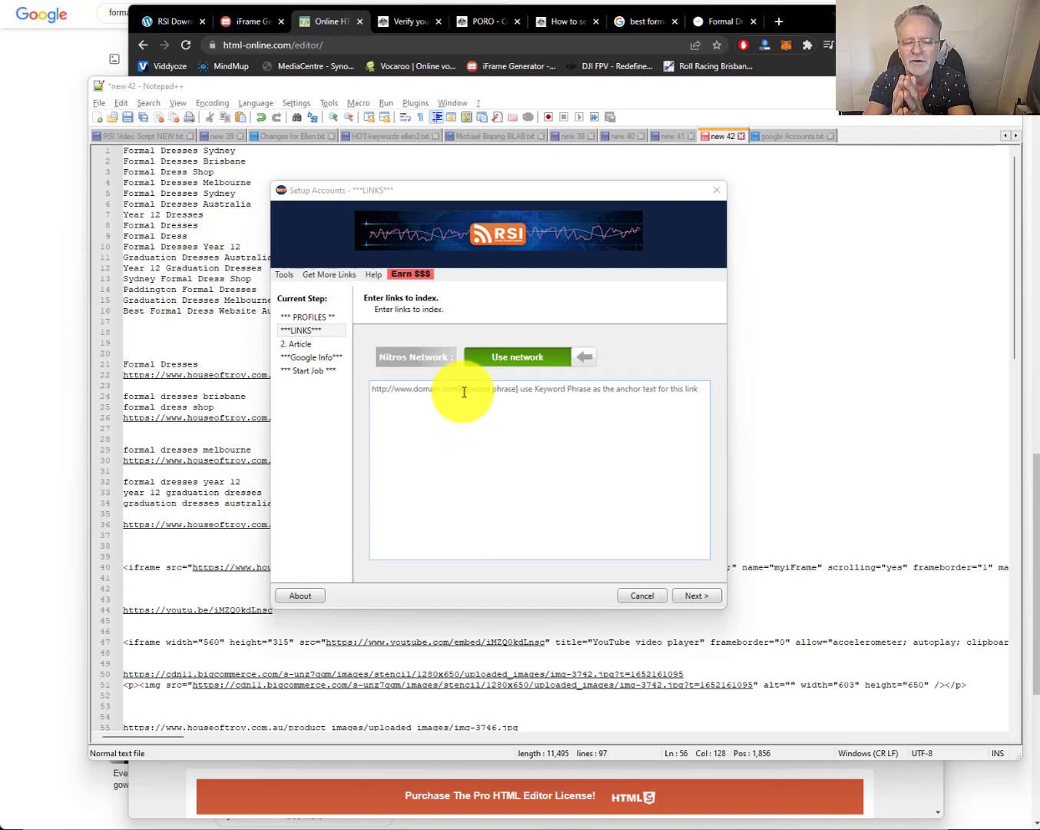
left_click(400, 388)
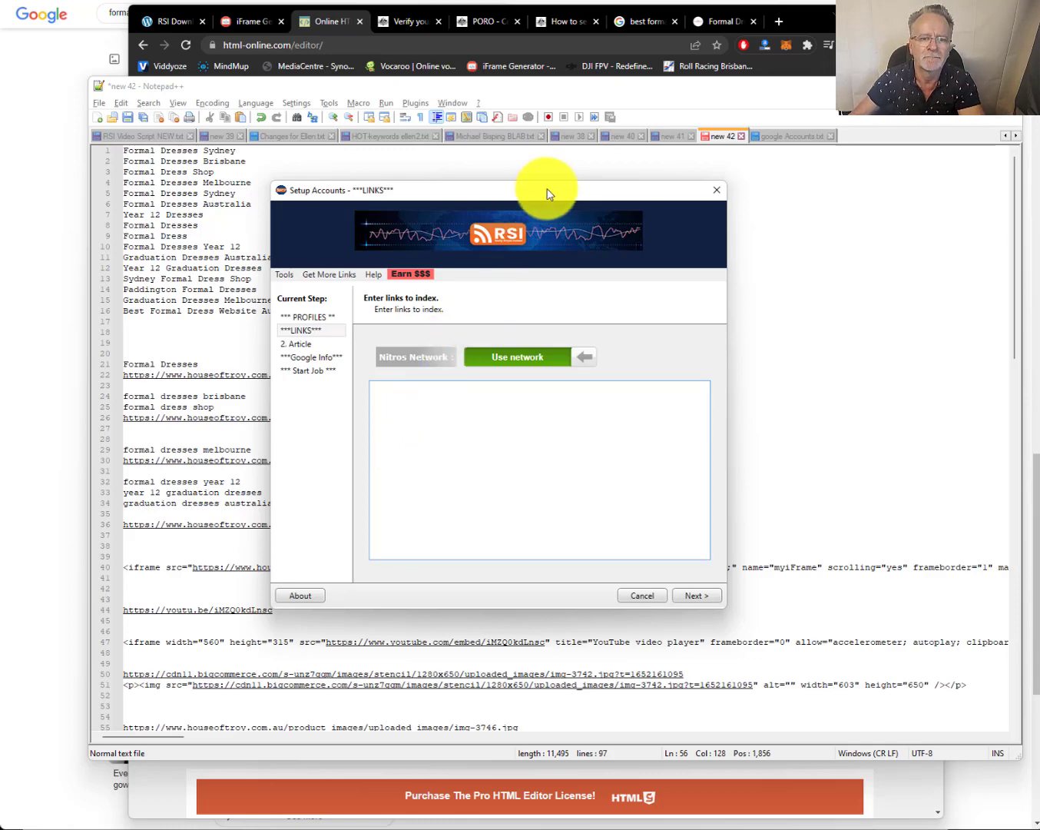
left_click_drag(549, 191, 0, 192)
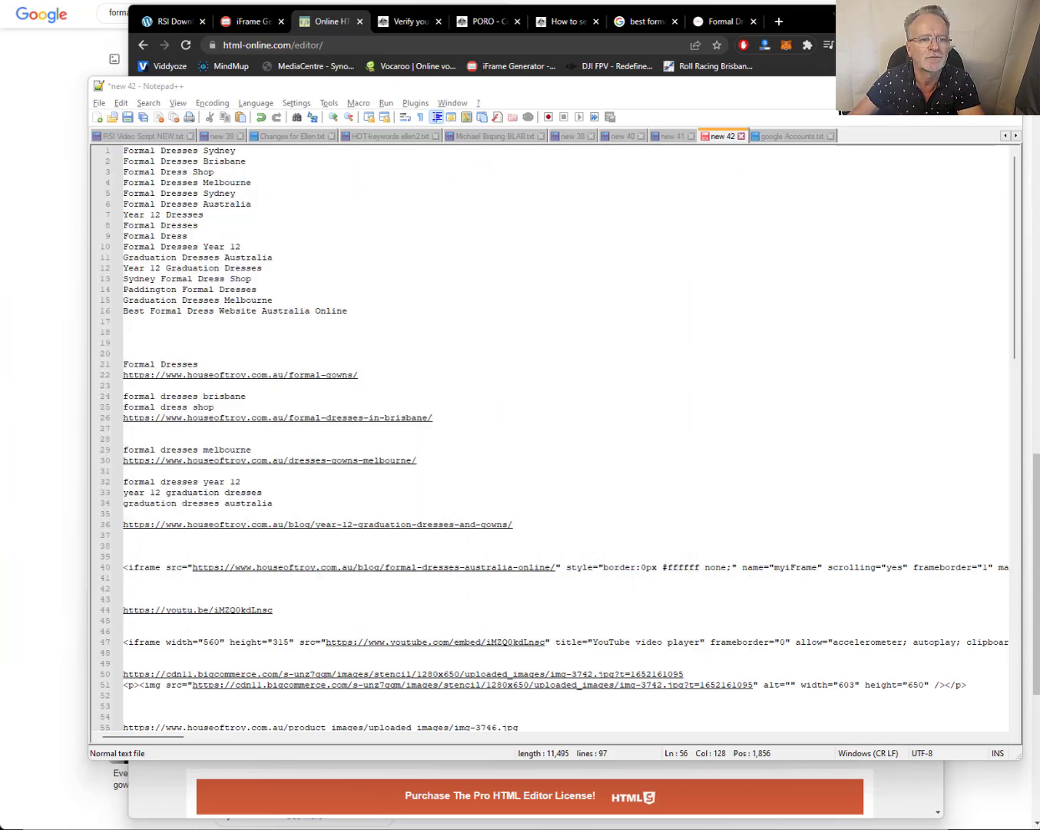
left_click(539, 278)
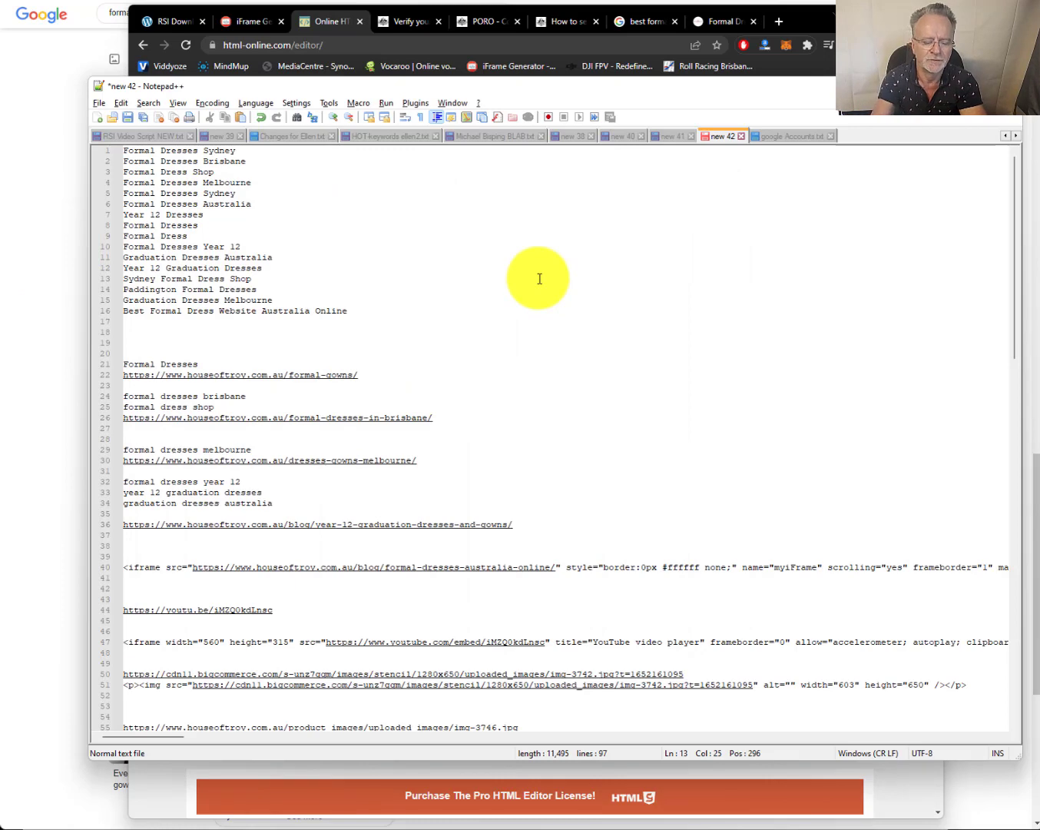
key("ctrl+Home")
key("Return")
key("Return")
key("Return")
key("Up")
key("Up")
key("Up")
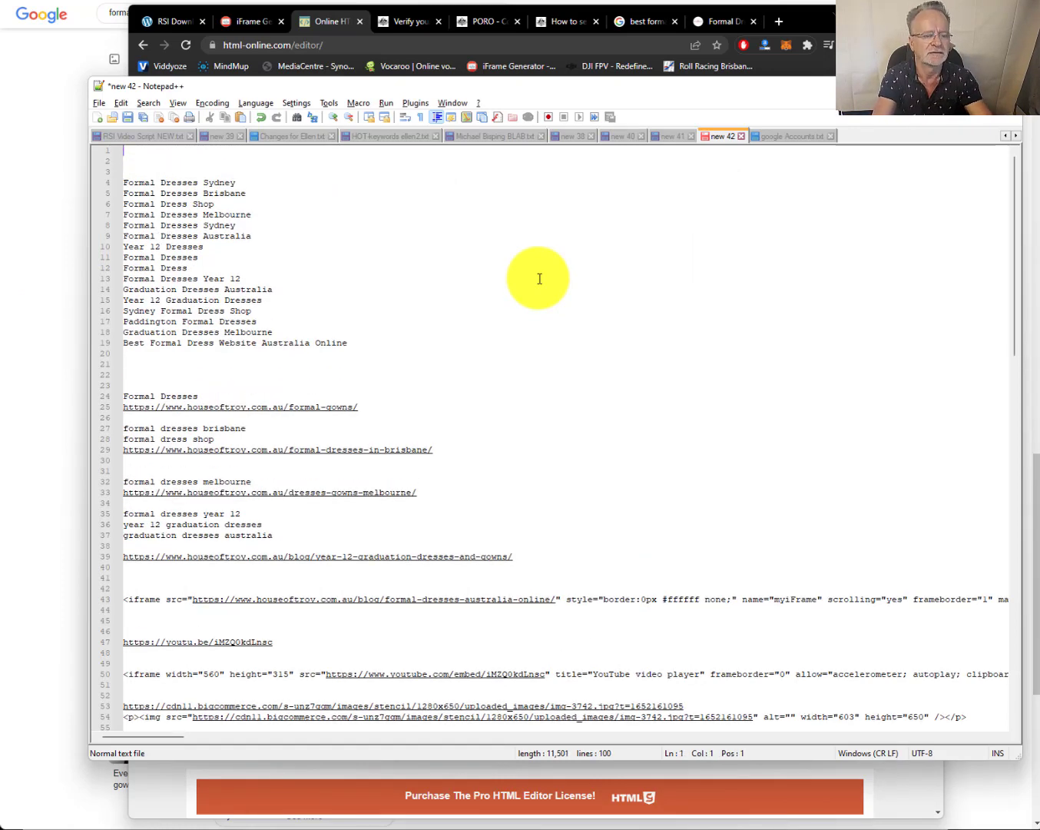
type("https://www.")
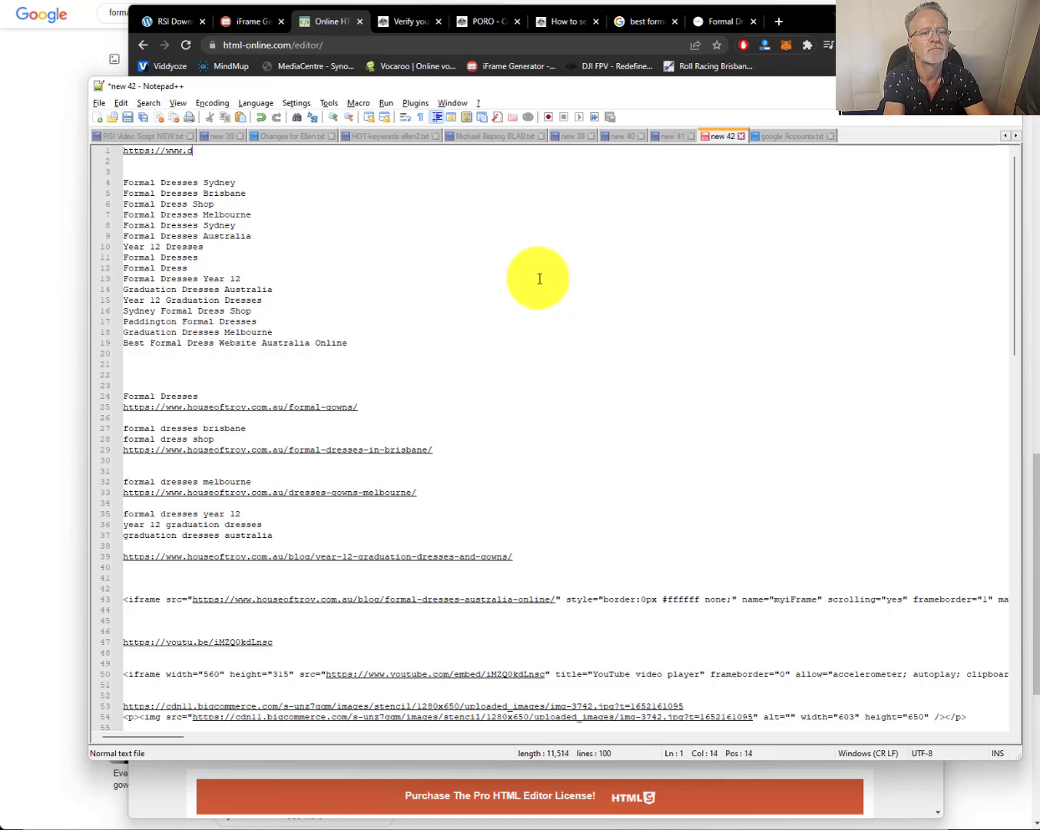
type("houseoftroy.com")
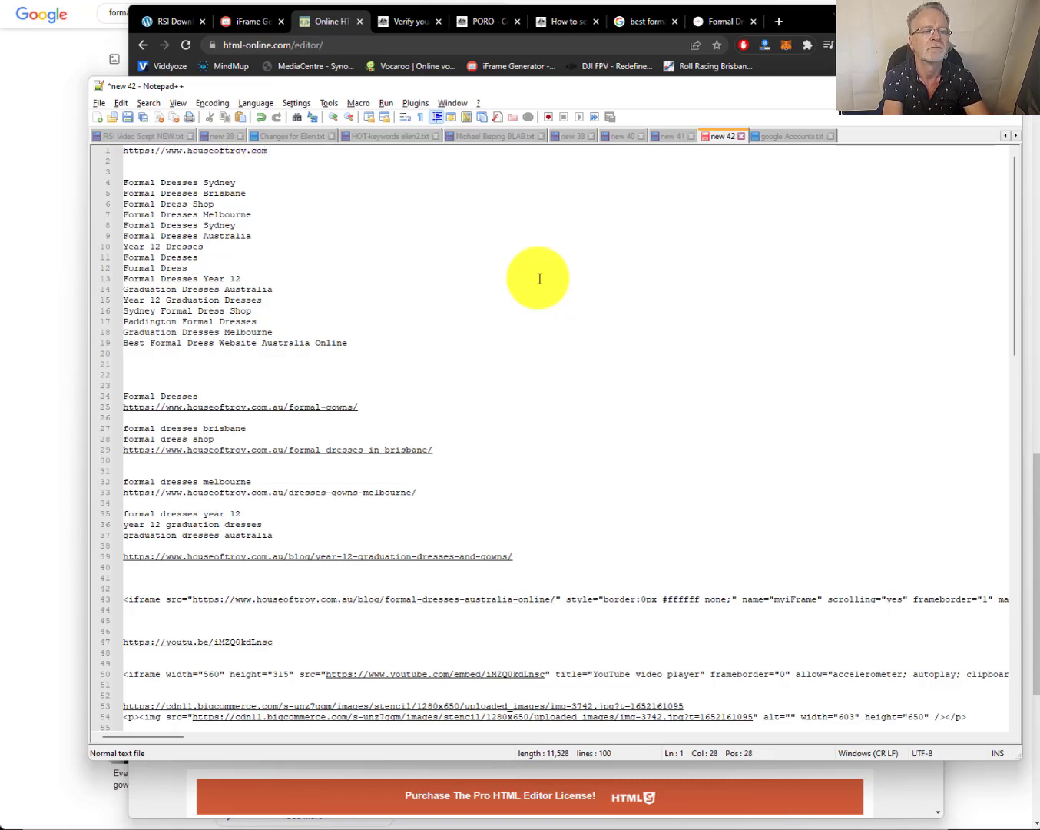
type(".au")
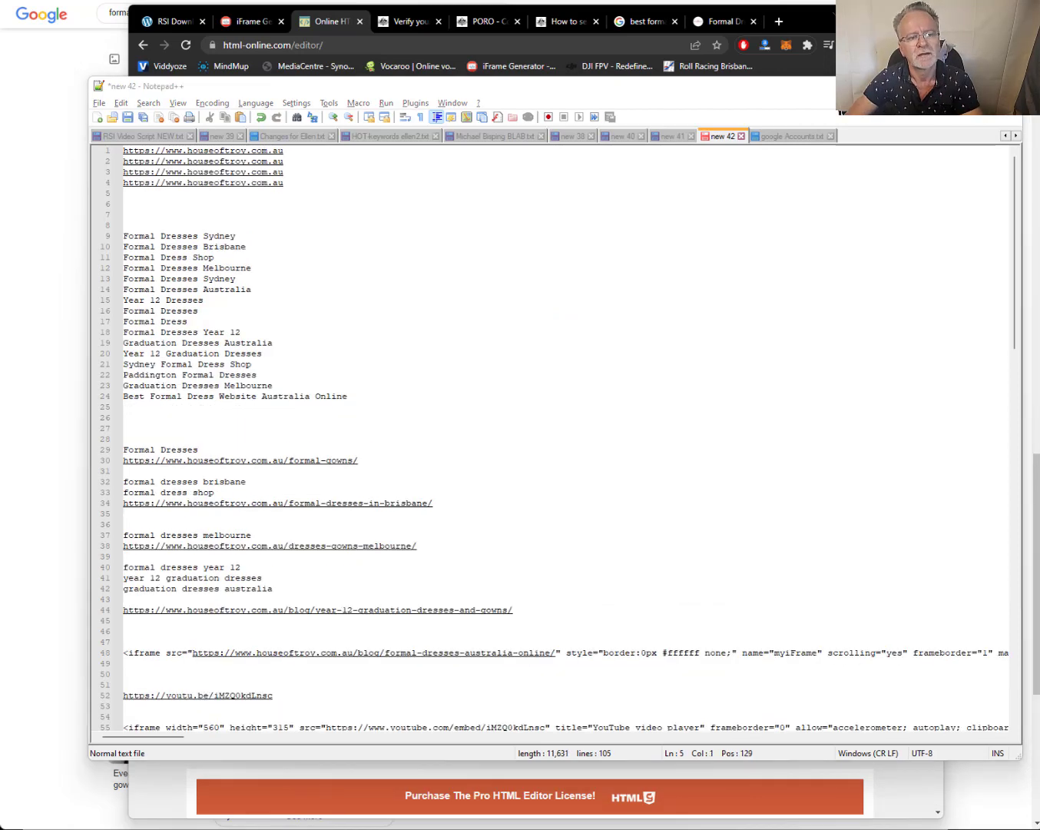
left_click(161, 238)
key("shift+Down")
key("shift+Down")
key("shift+Down")
key("shift+Down")
key("shift+Down")
key("shift+Down")
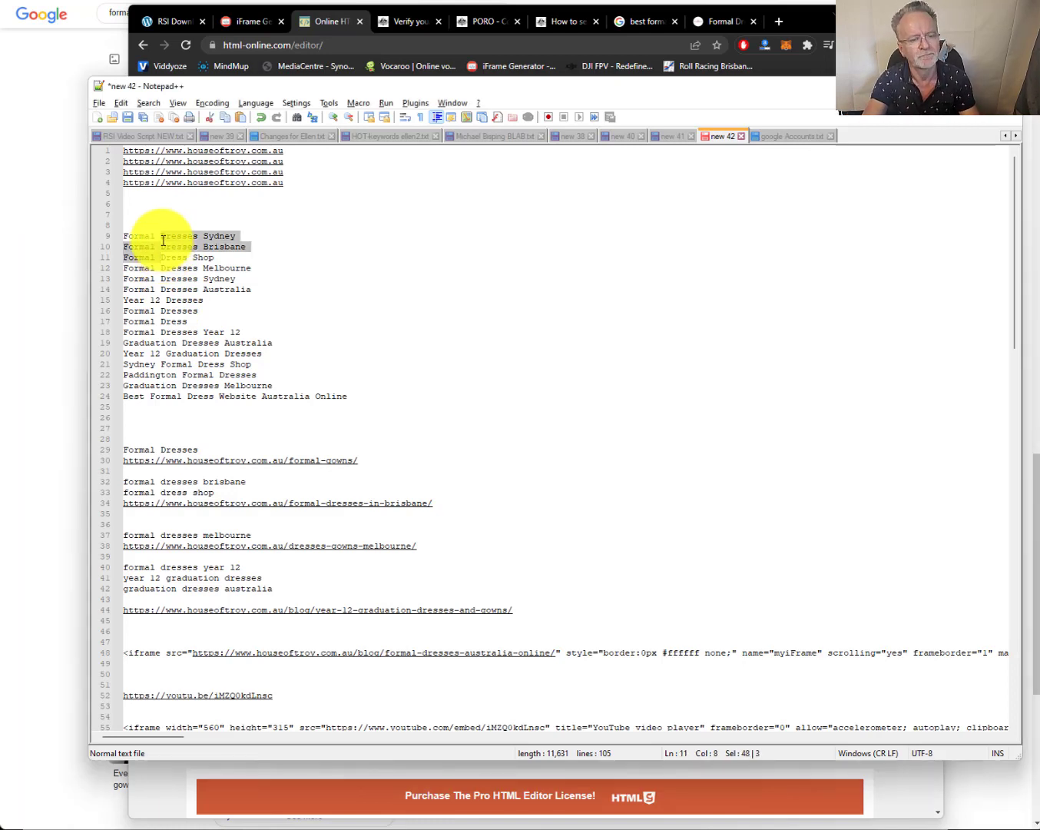
left_click(266, 237)
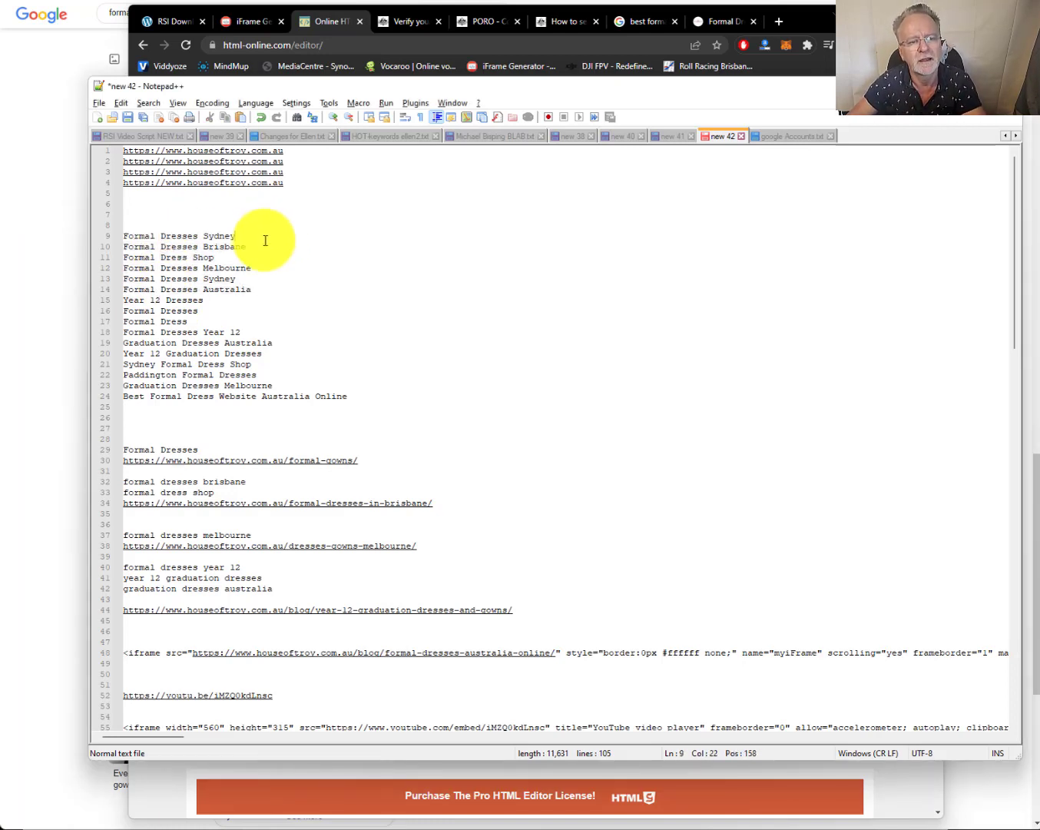
left_click(314, 155)
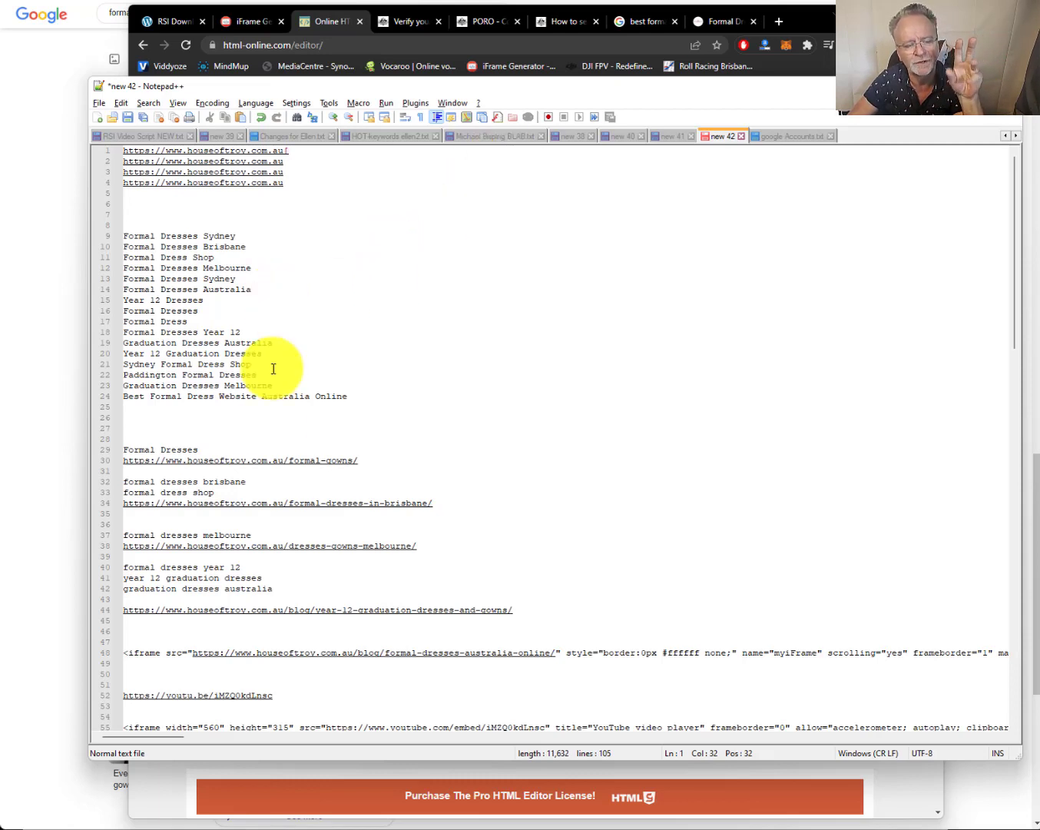
left_click(234, 423)
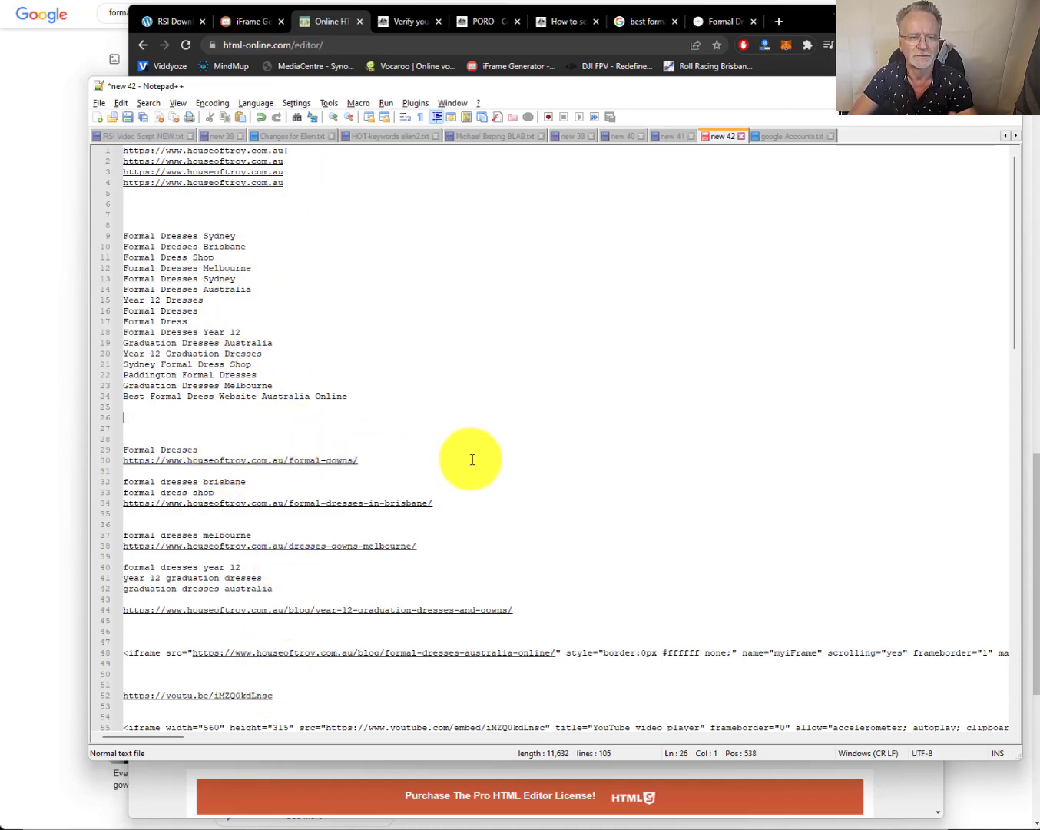
scroll(618, 483, "down", 2)
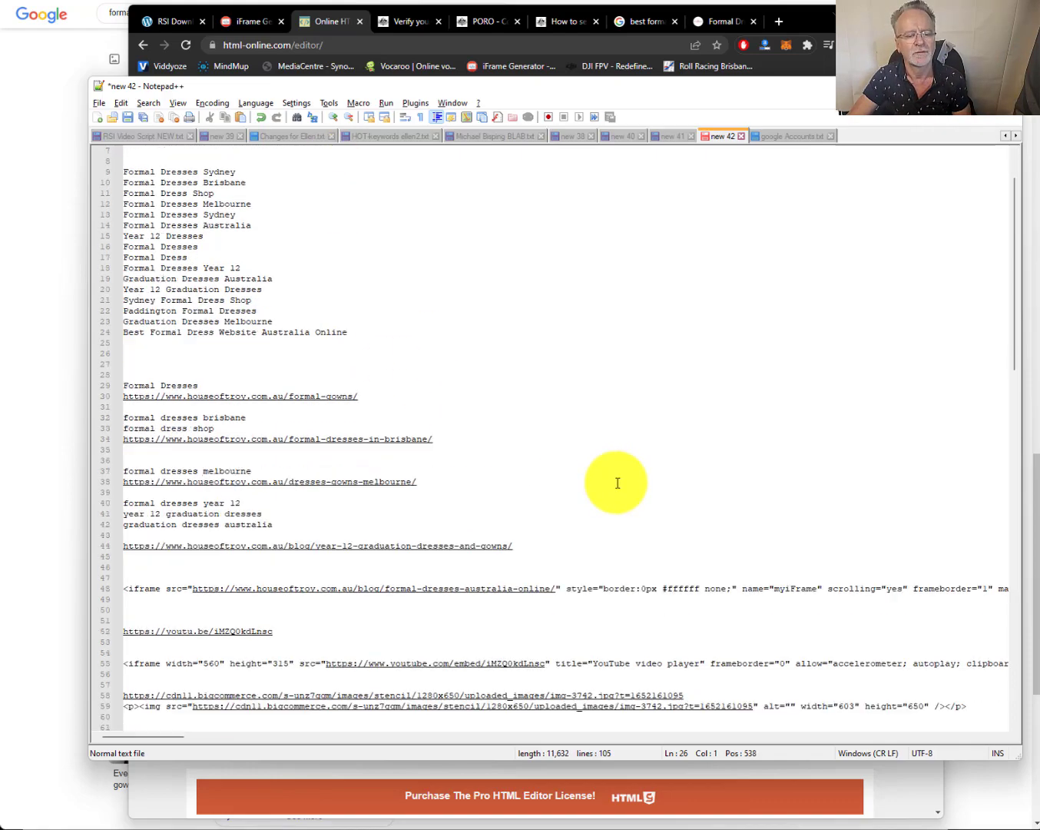
scroll(617, 483, "down", 13)
scroll(617, 482, "up", 15)
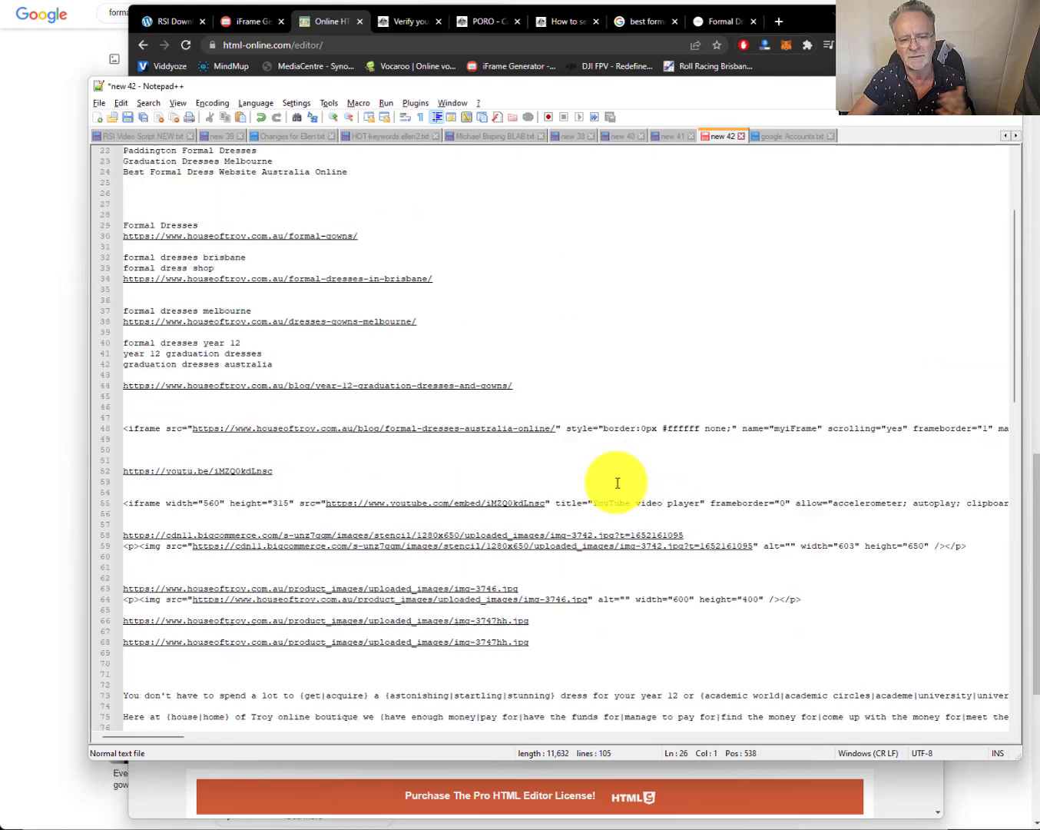
left_click(361, 193)
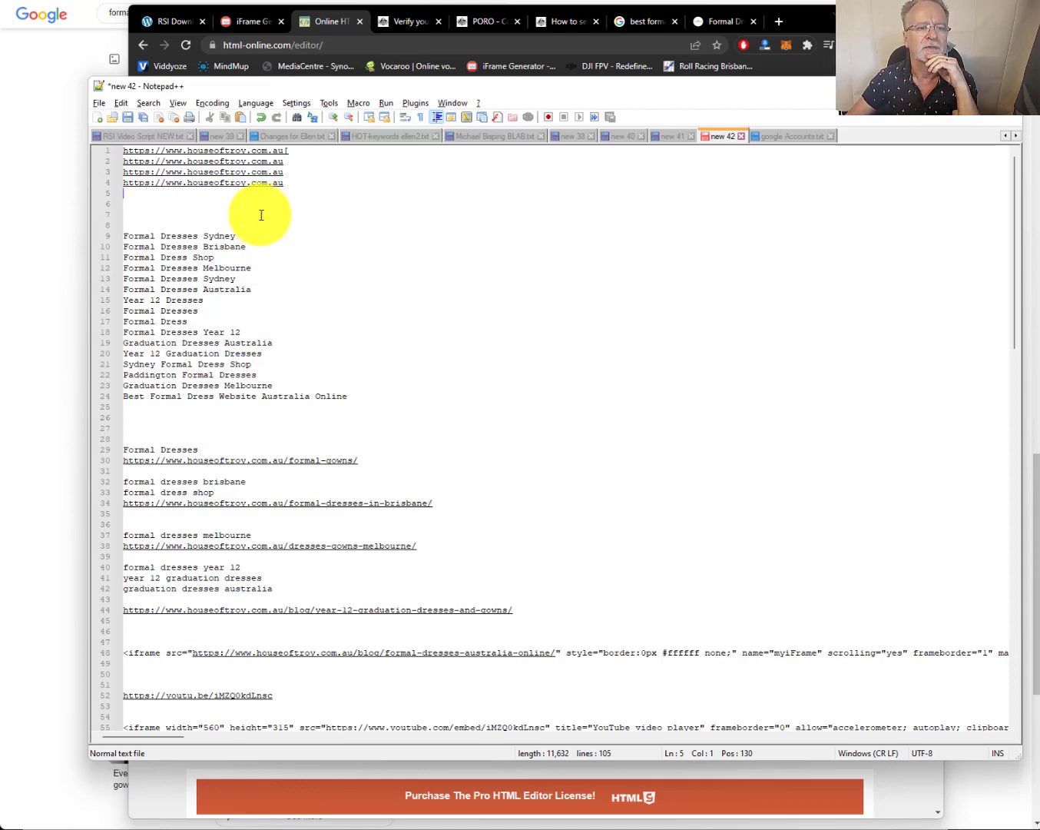
- Put an opening curly brace before Formal Dresses Sydney on line 9 and join Formal Dresses Brisbane to it with a pipe
left_click(363, 312)
key("Up")
key("Up")
key("Up")
key("Up")
key("Up")
key("Up")
key("Up")
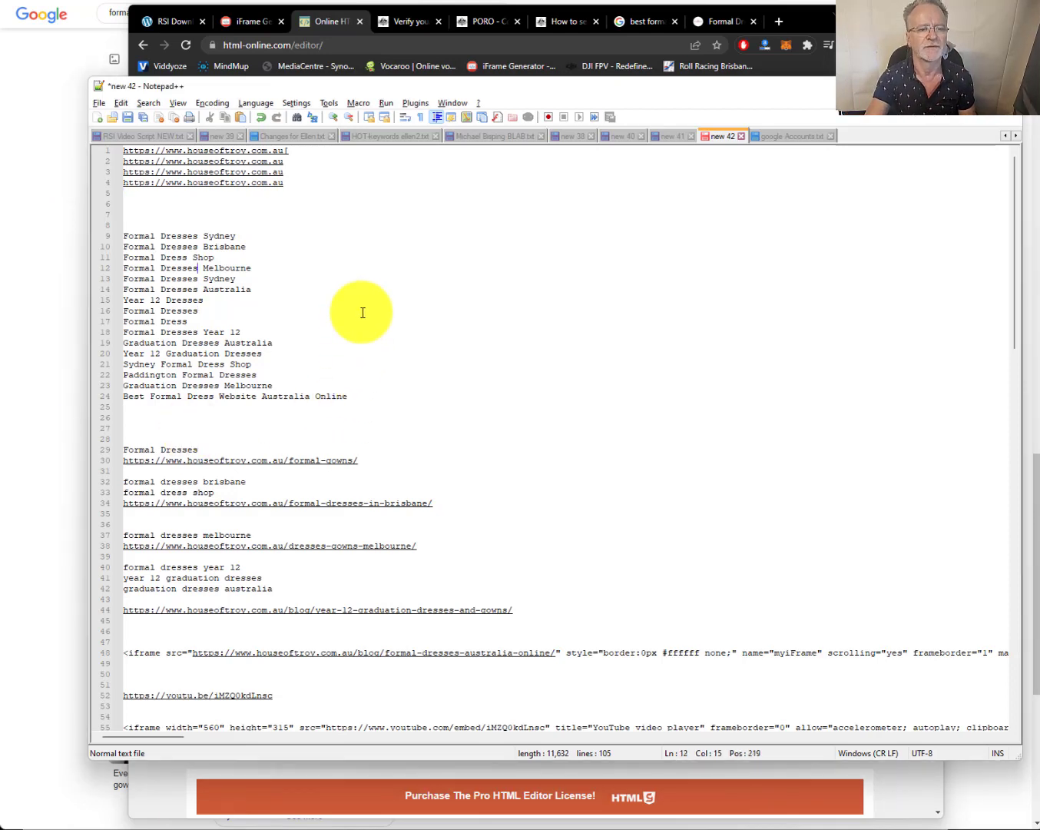
key("Home")
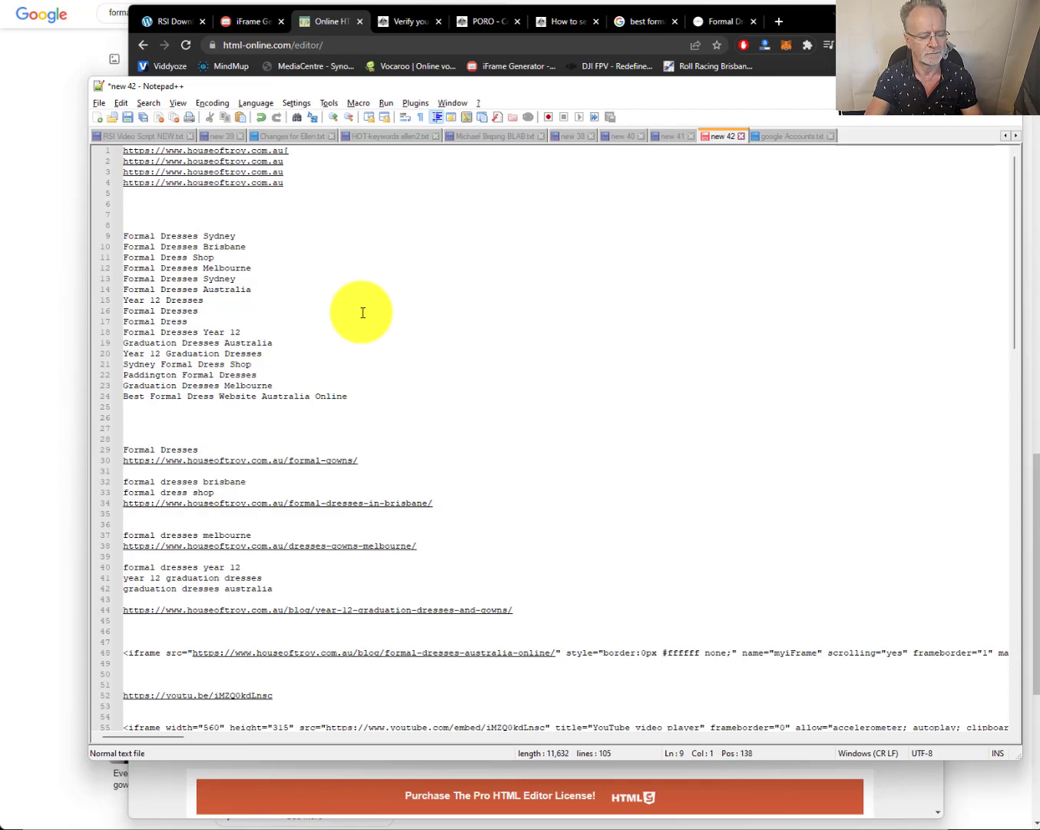
type("(")
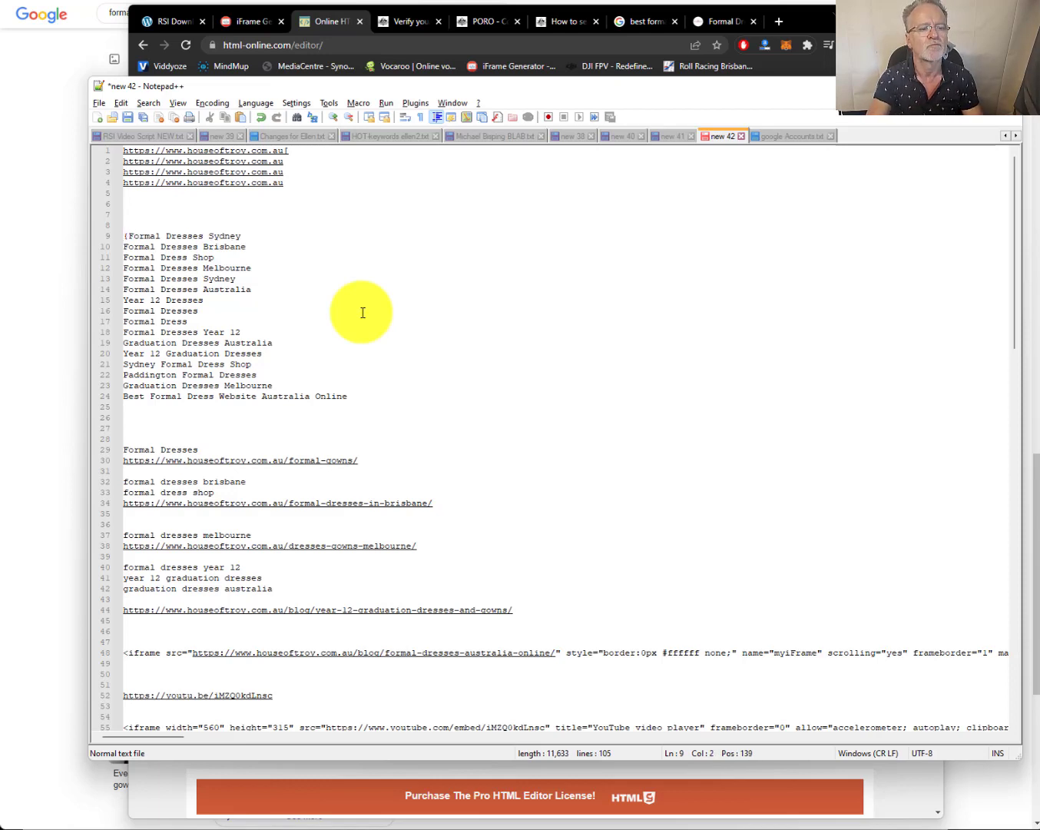
key("End")
type(")")
key("Delete")
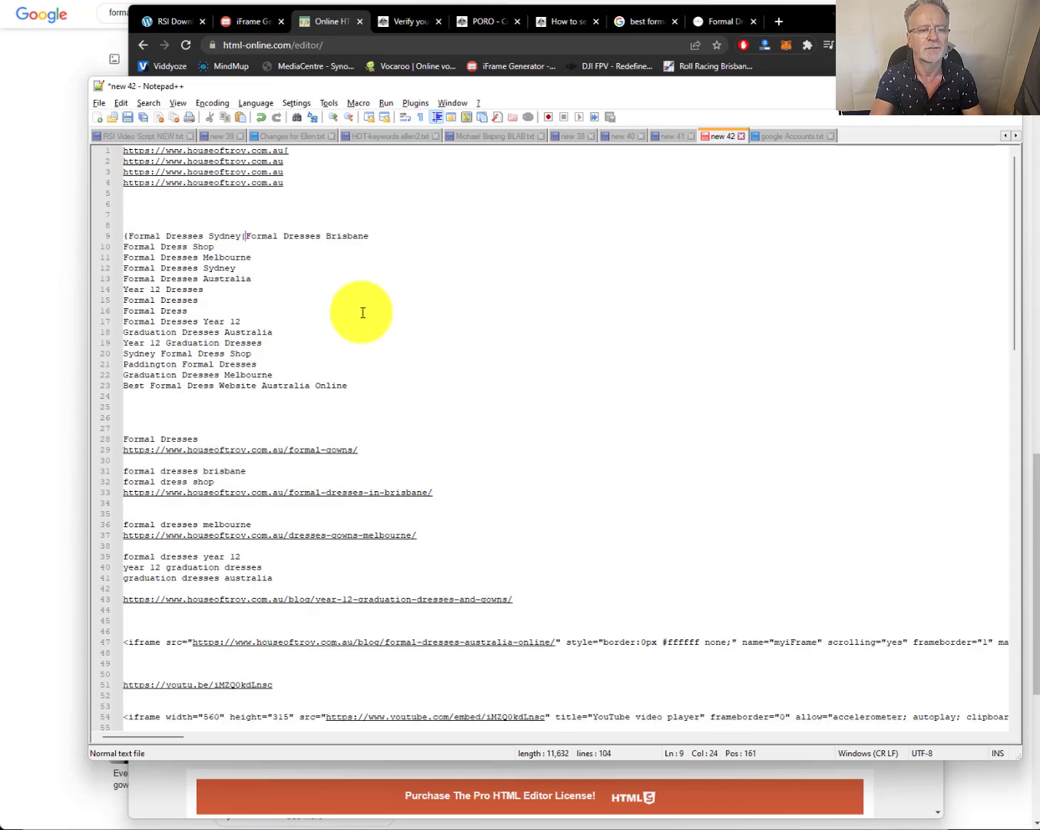
- Join Formal Dress Shop and Formal Dresses Melbourne to line 9 with pipes and close the spintax group with a curly brace
key("End")
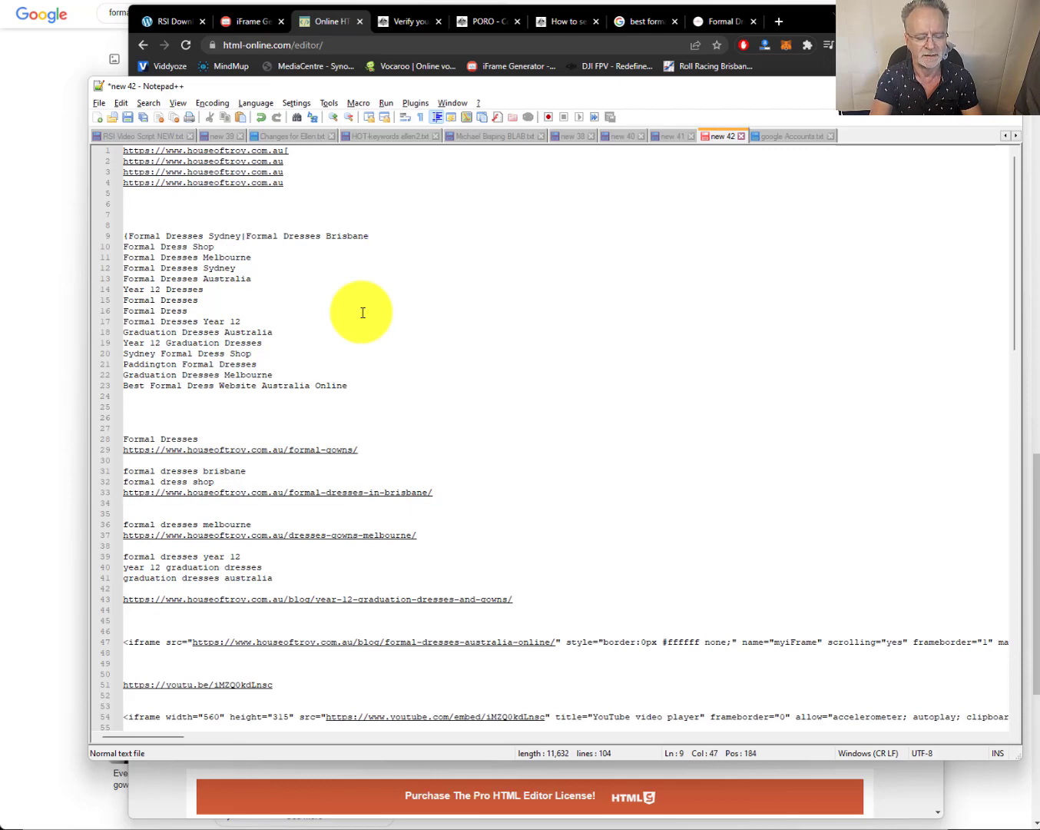
type("|")
key("Delete")
key("End")
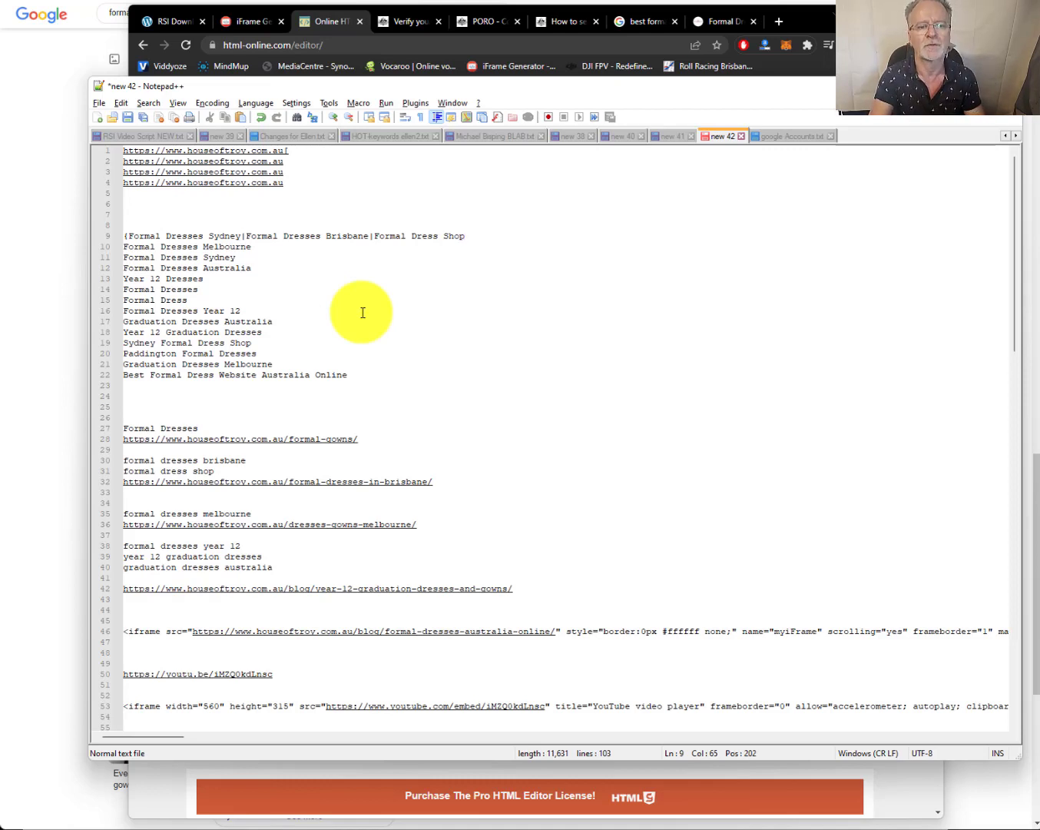
type("|")
key("Delete")
key("End")
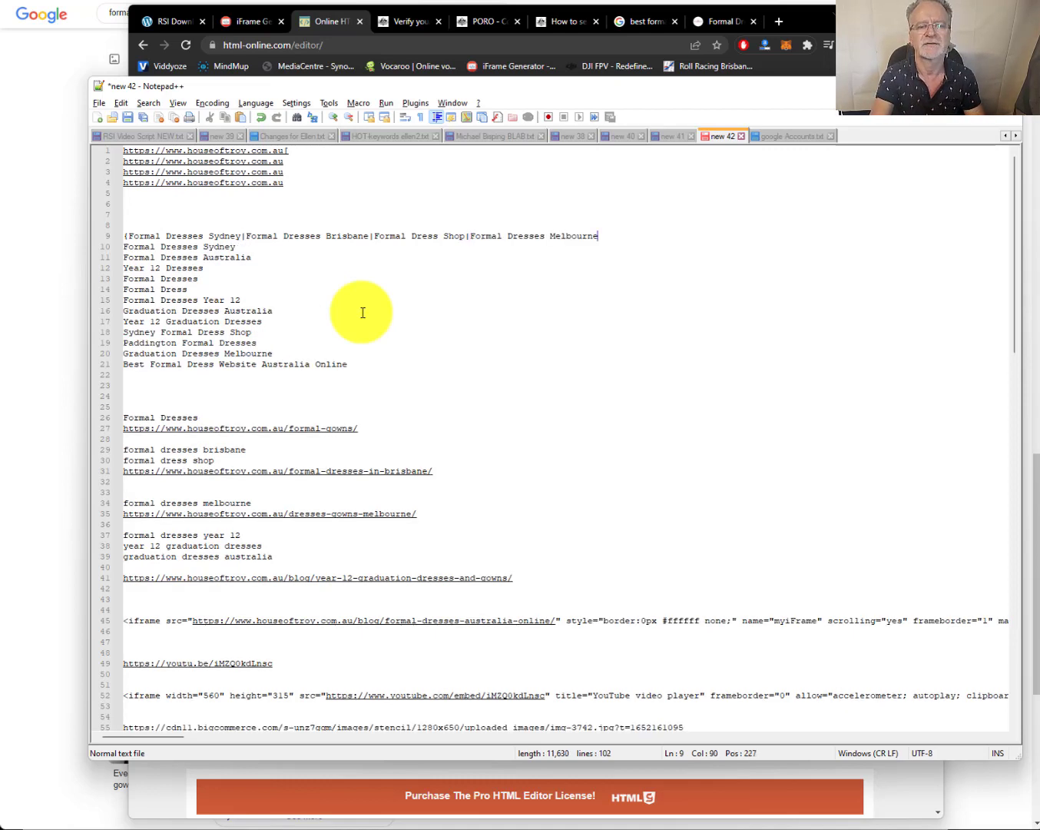
type(")")
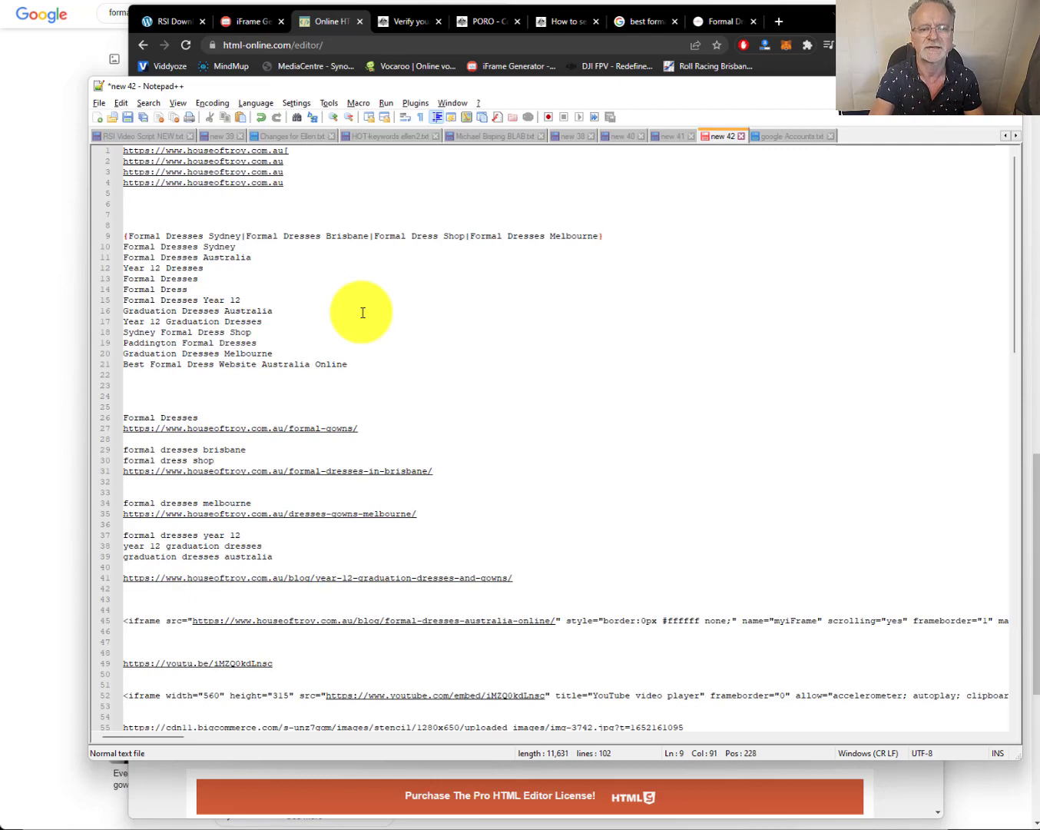
- Copy the line 9 spintax group to the end of the line 1 link and close it with a square bracket
key("shift+Home")
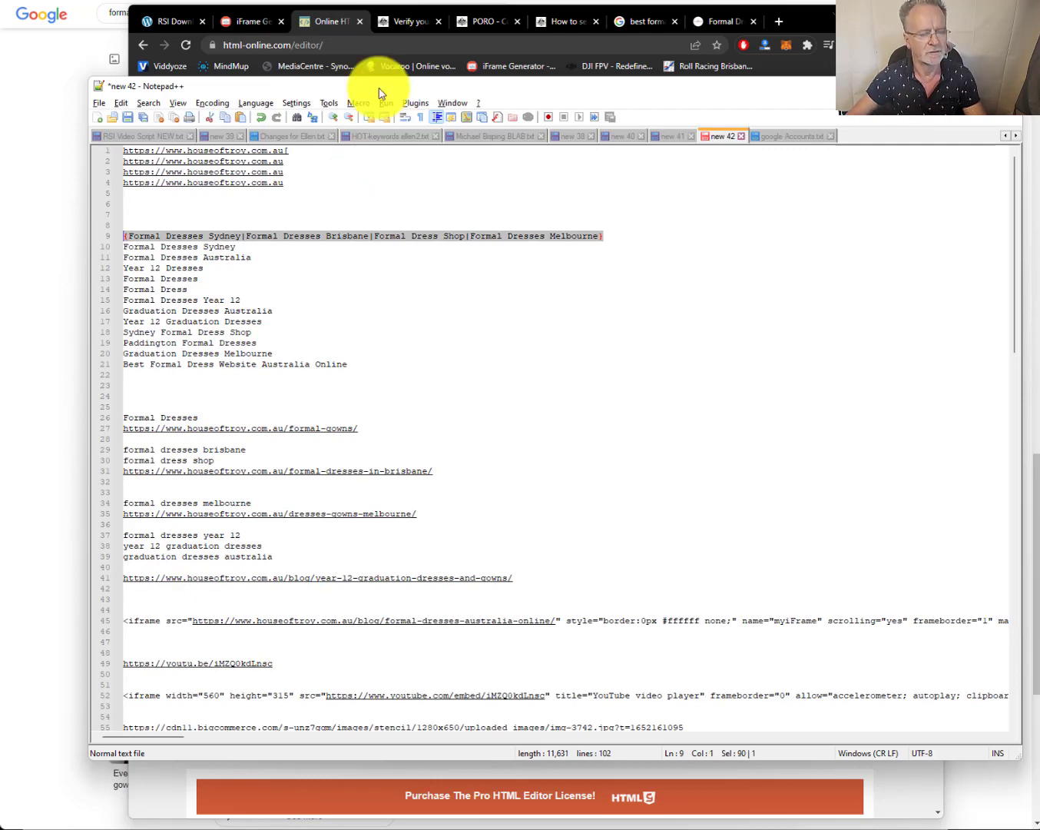
left_click(310, 153)
type("{Formal Dresses Sydney|Formal Dresses Brisbane|Formal Dress Shop|Formal Dresses Melbourne}")
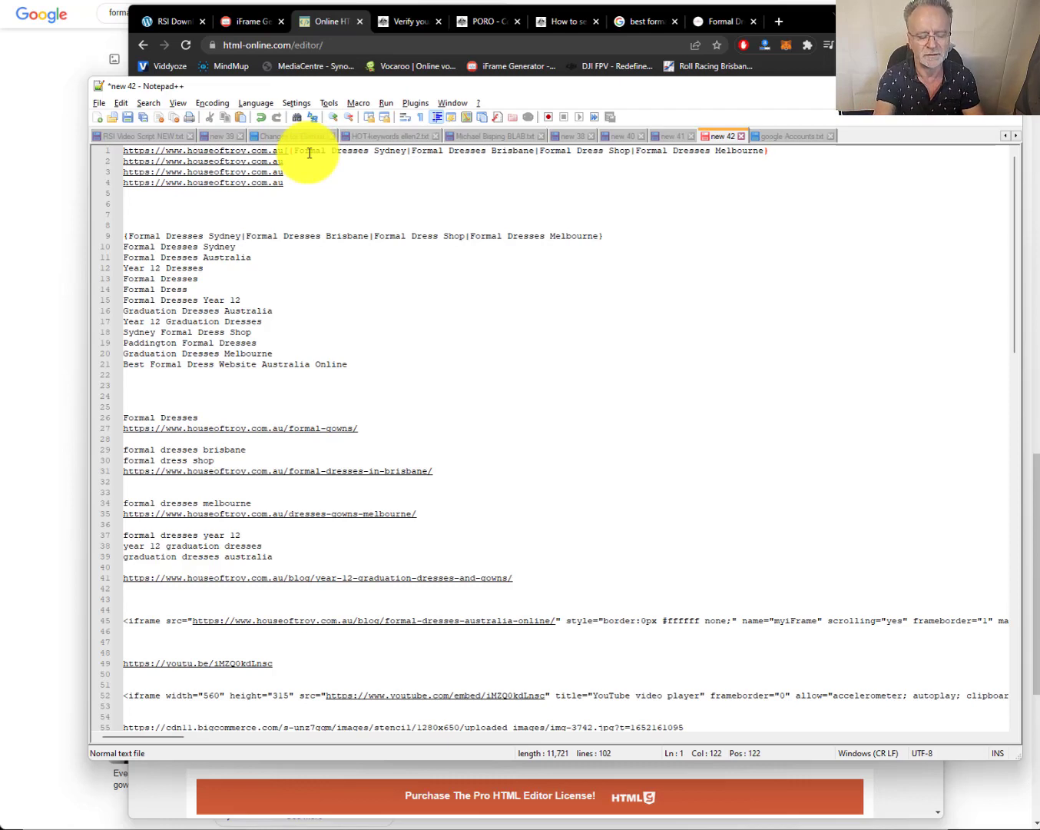
type("]")
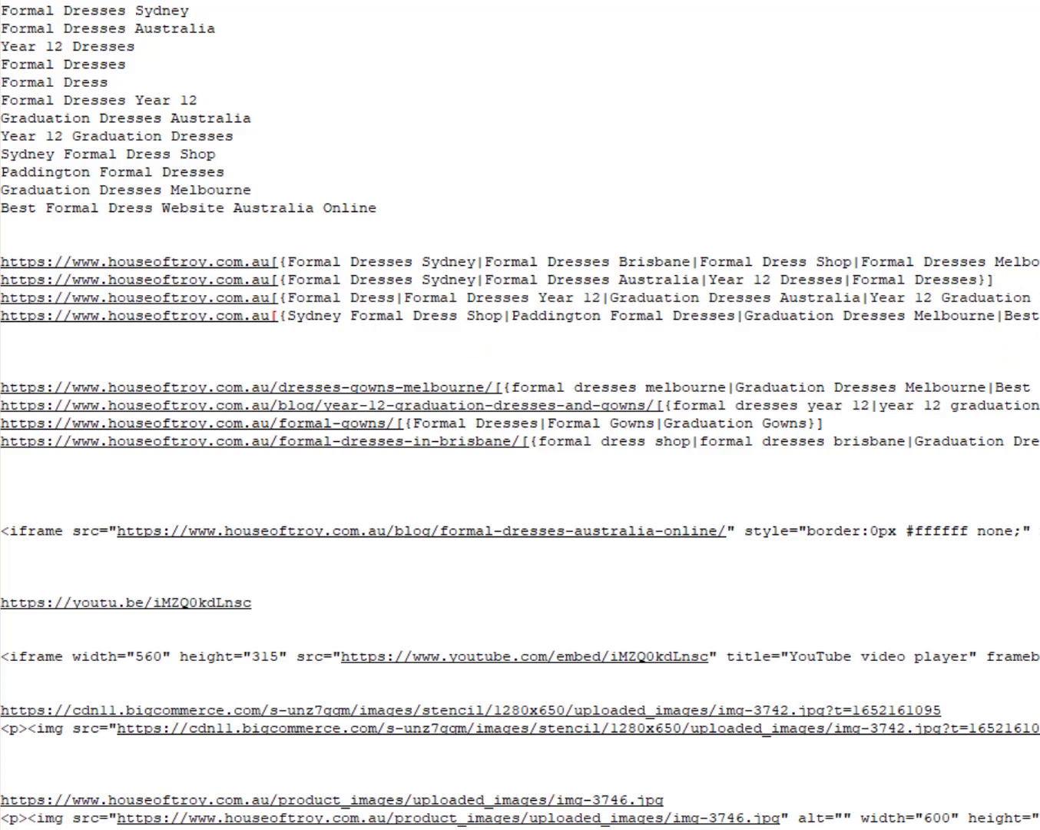
key("shift+Home")
key("shift+Up")
key("shift+Up")
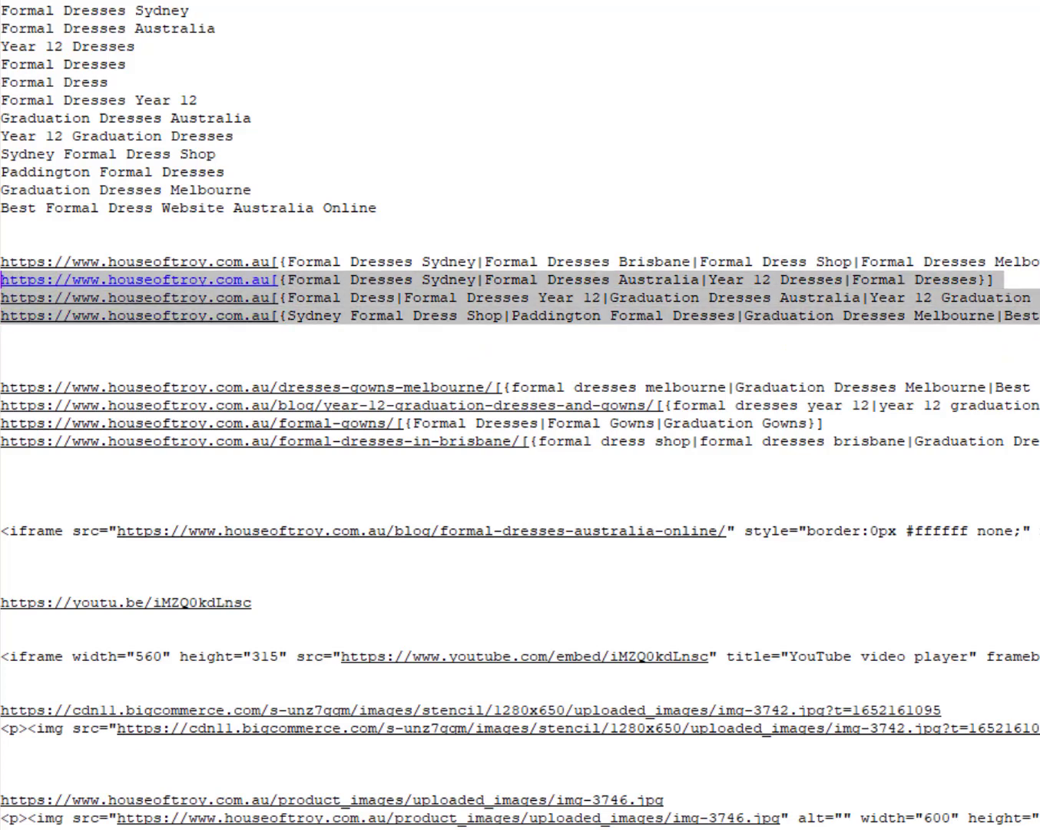
key("shift+Up")
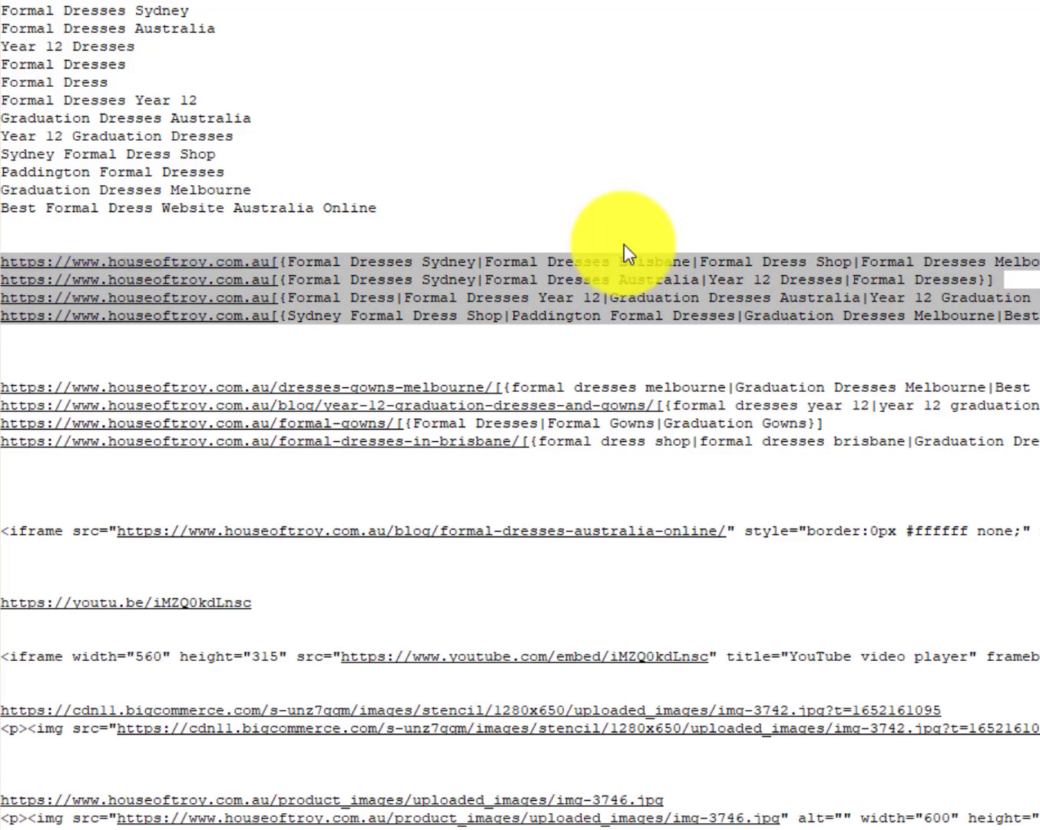
left_click_drag(0, 44, 683, 47)
key("ctrl+v")
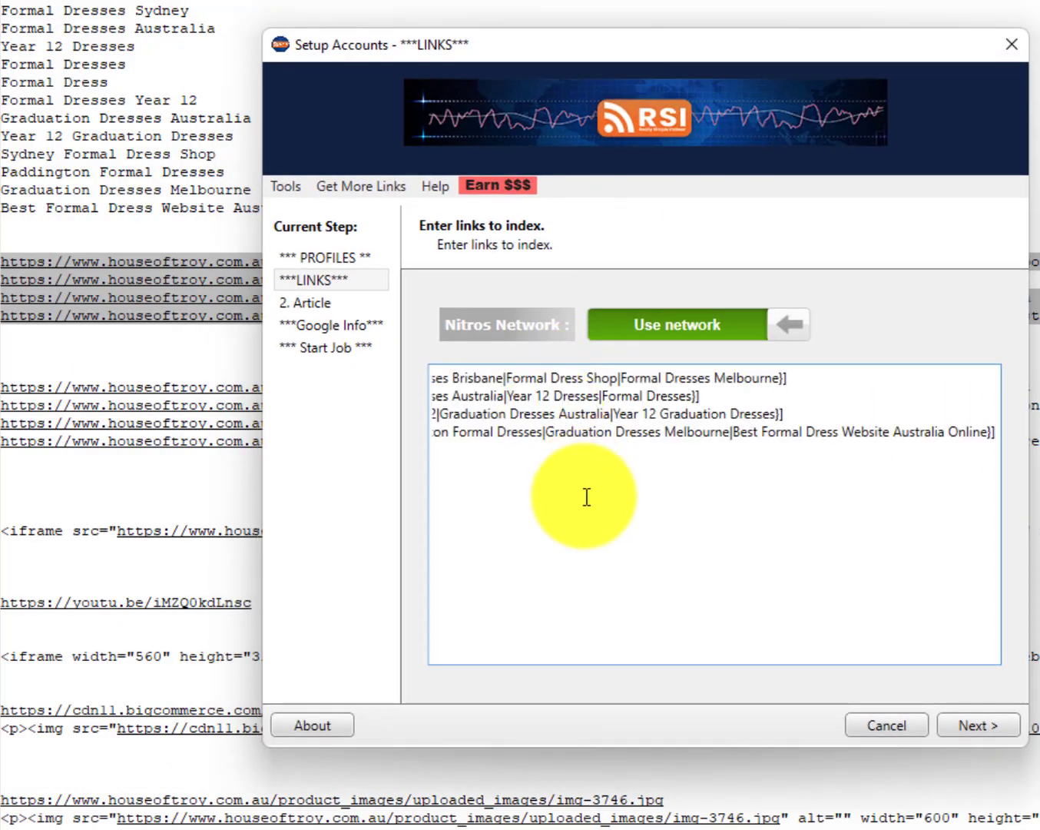
key("ctrl+Home")
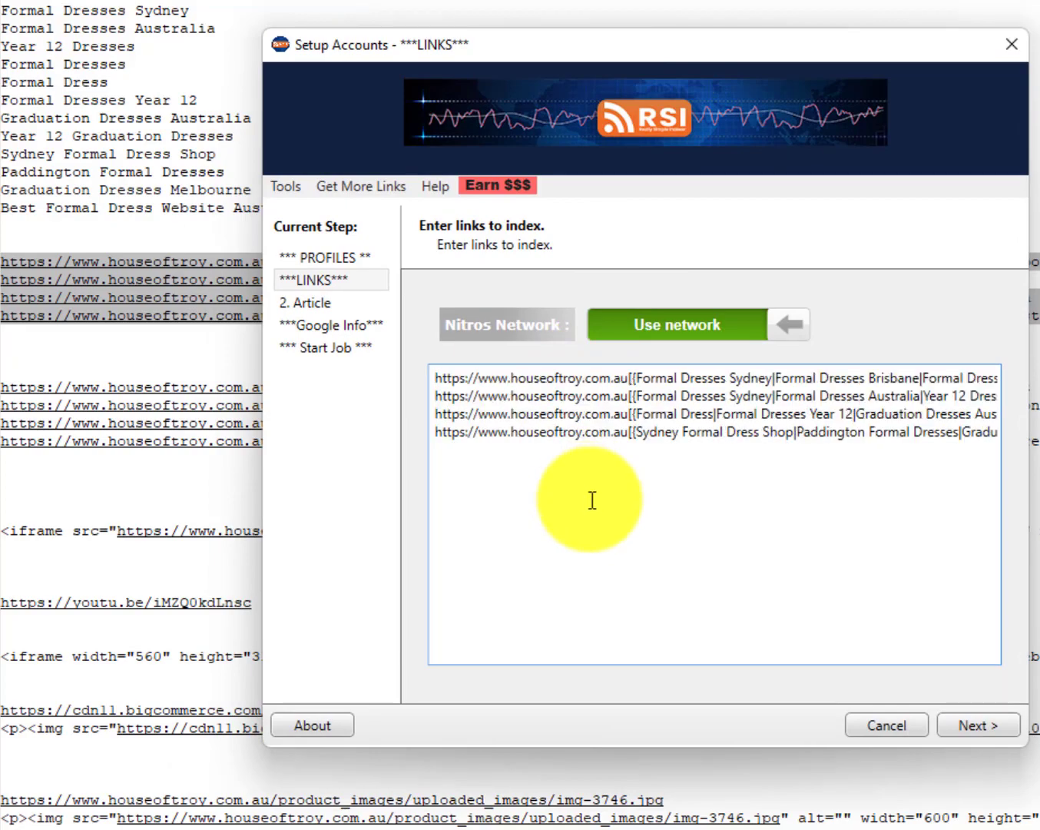
- Continue to the article step and enter Formal Dresses as the GSite title
left_click(986, 724)
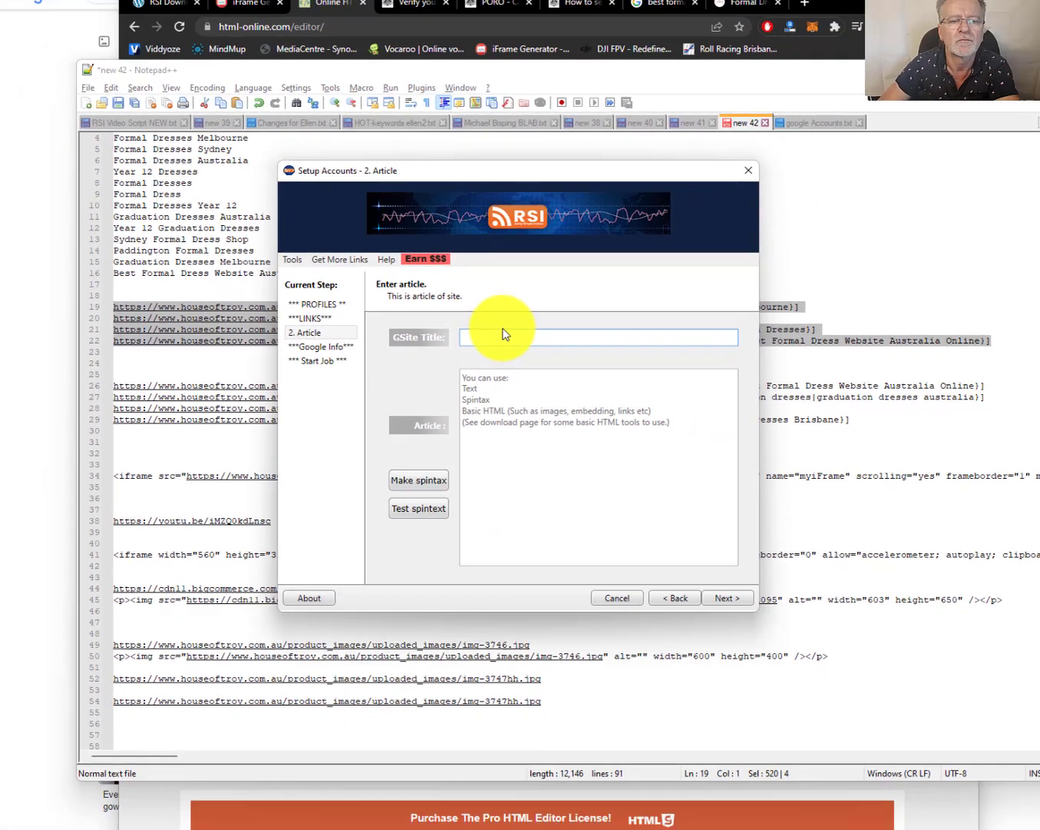
left_click(594, 314)
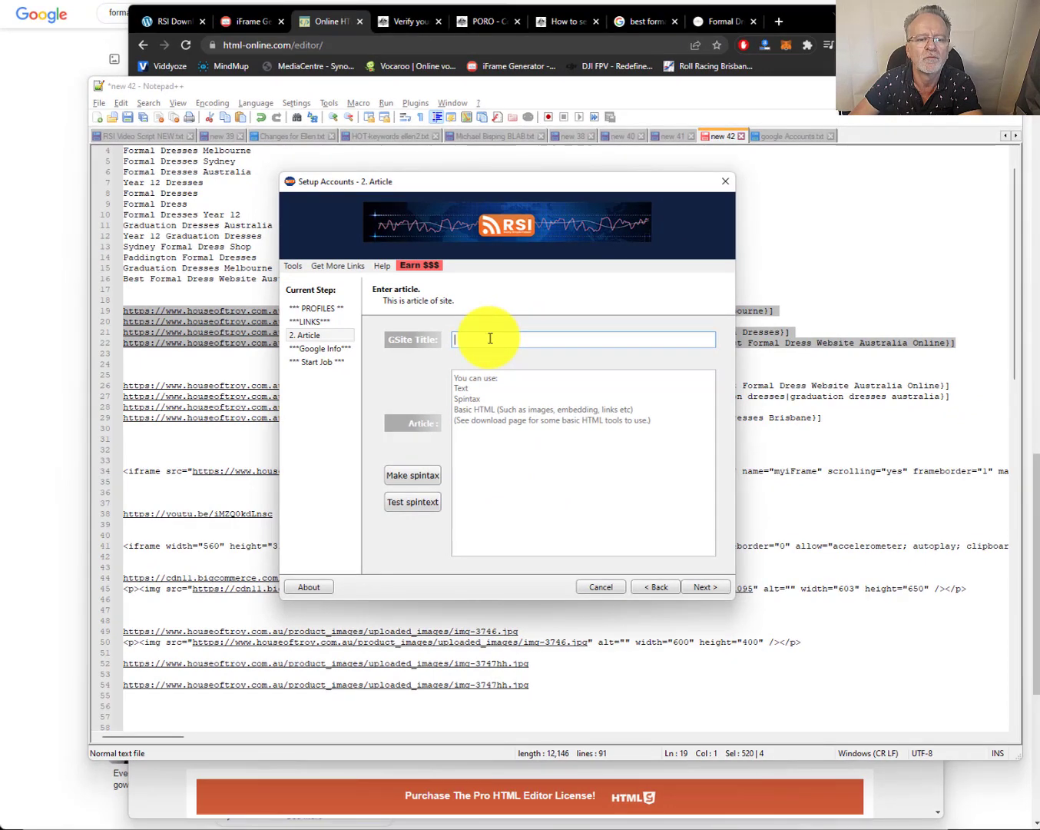
left_click(509, 409)
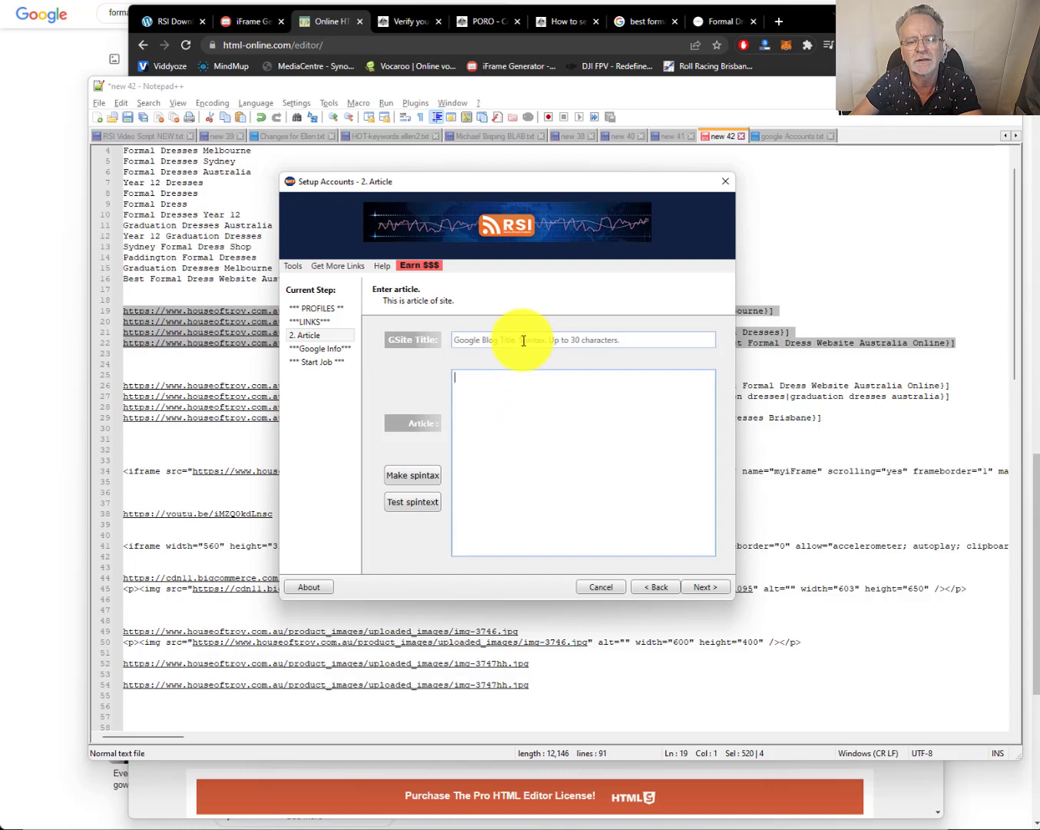
left_click(605, 336)
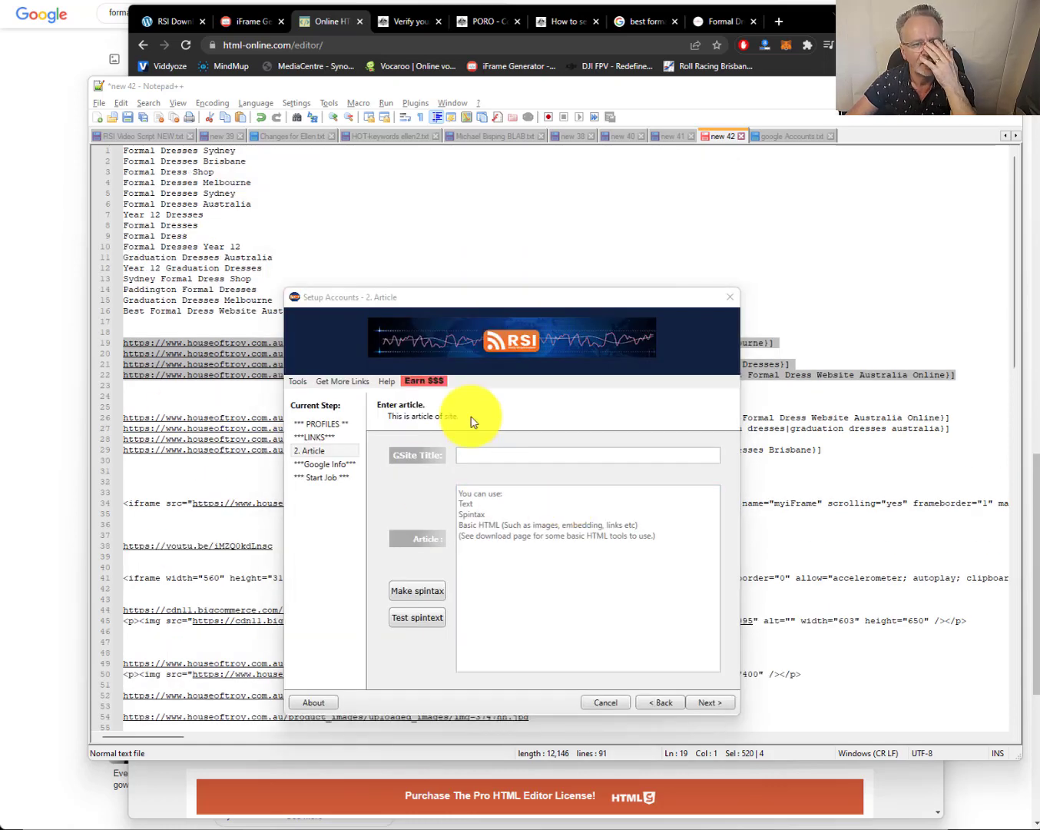
left_click(481, 456)
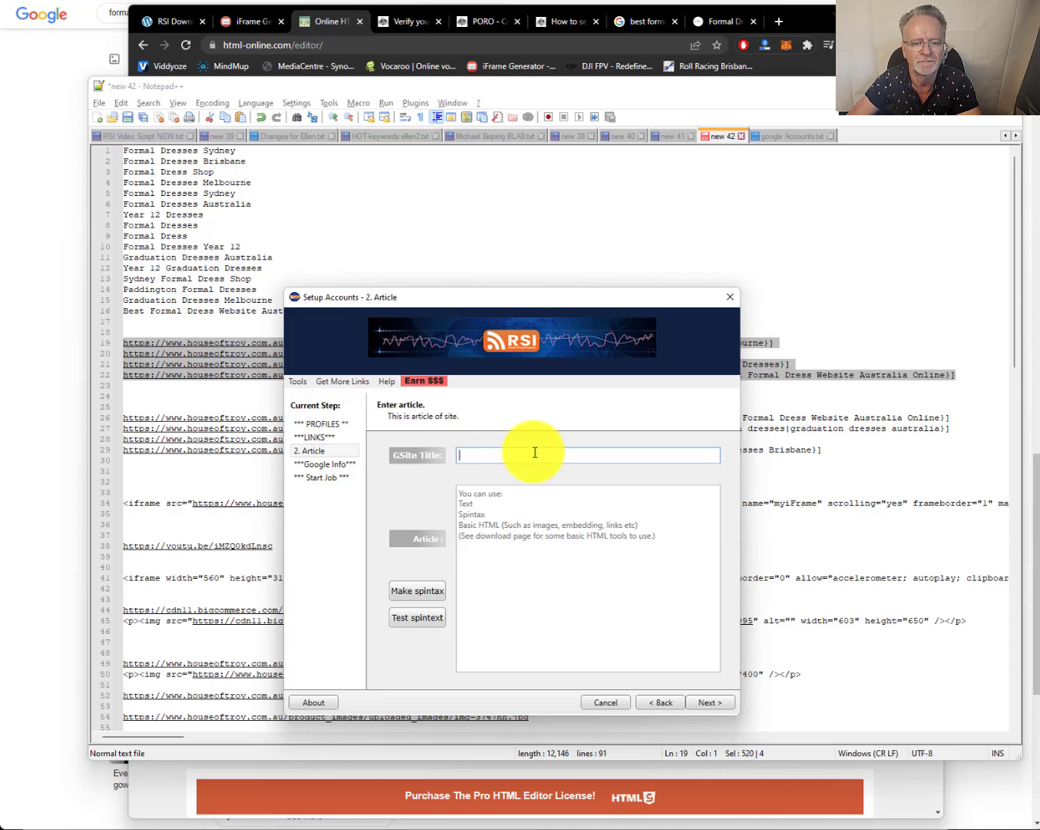
type("Forma")
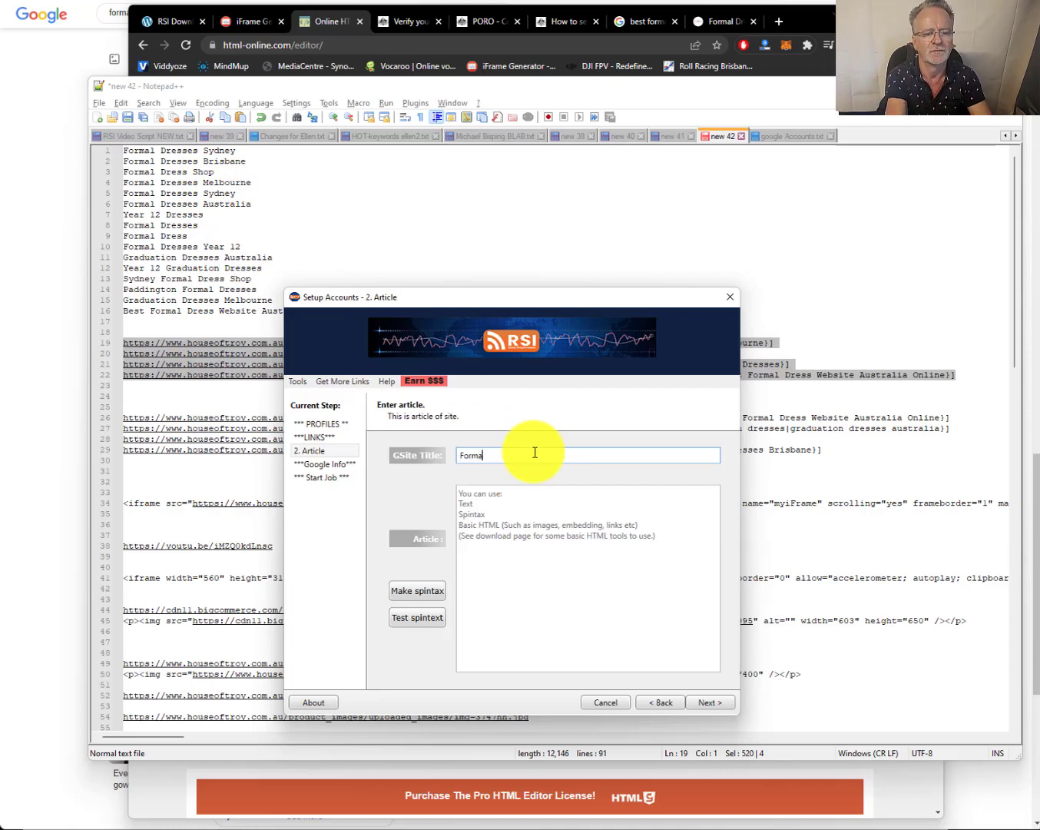
type("l Dress")
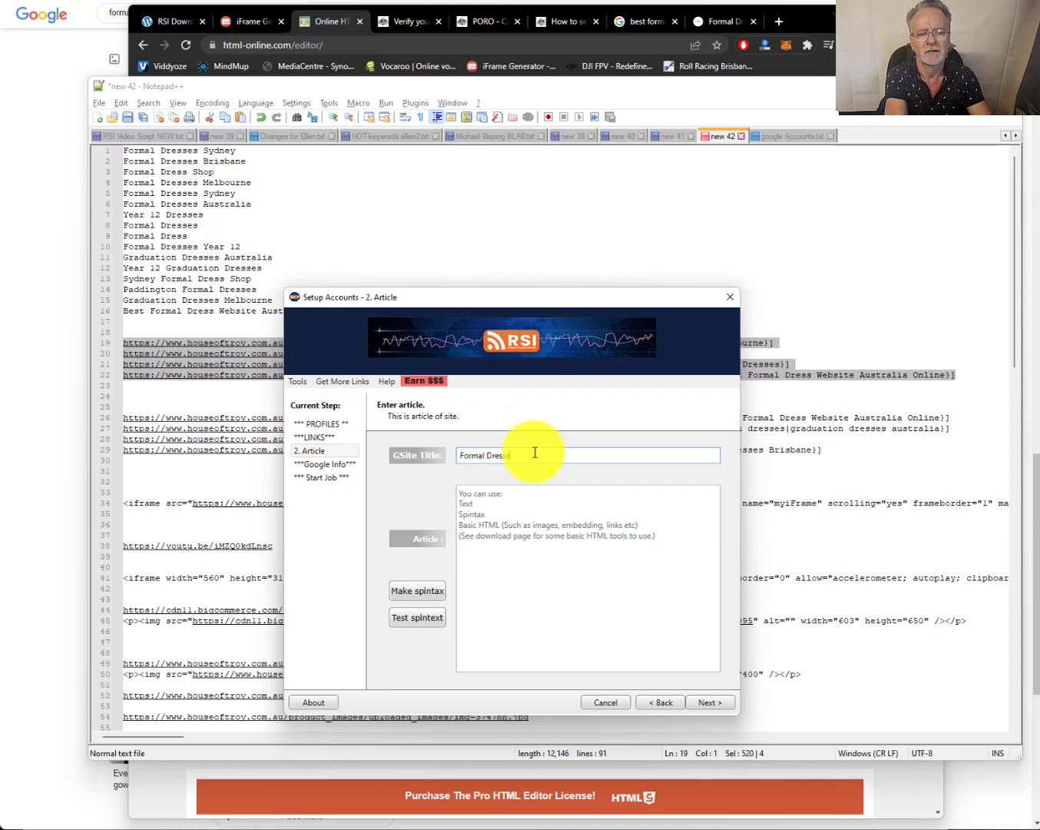
type("es")
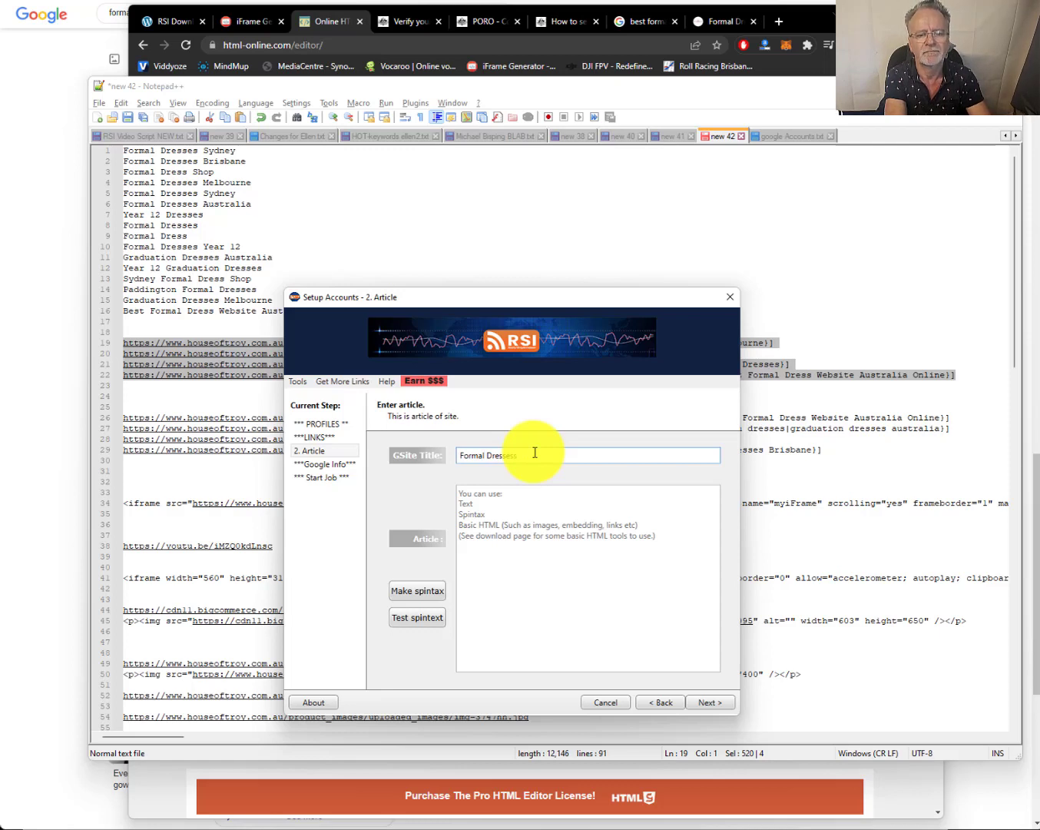
- Add the spintax group {Sydney|Brisbane|Shop|Australia} after Formal Dresses in the GSite title
key("BackSpace")
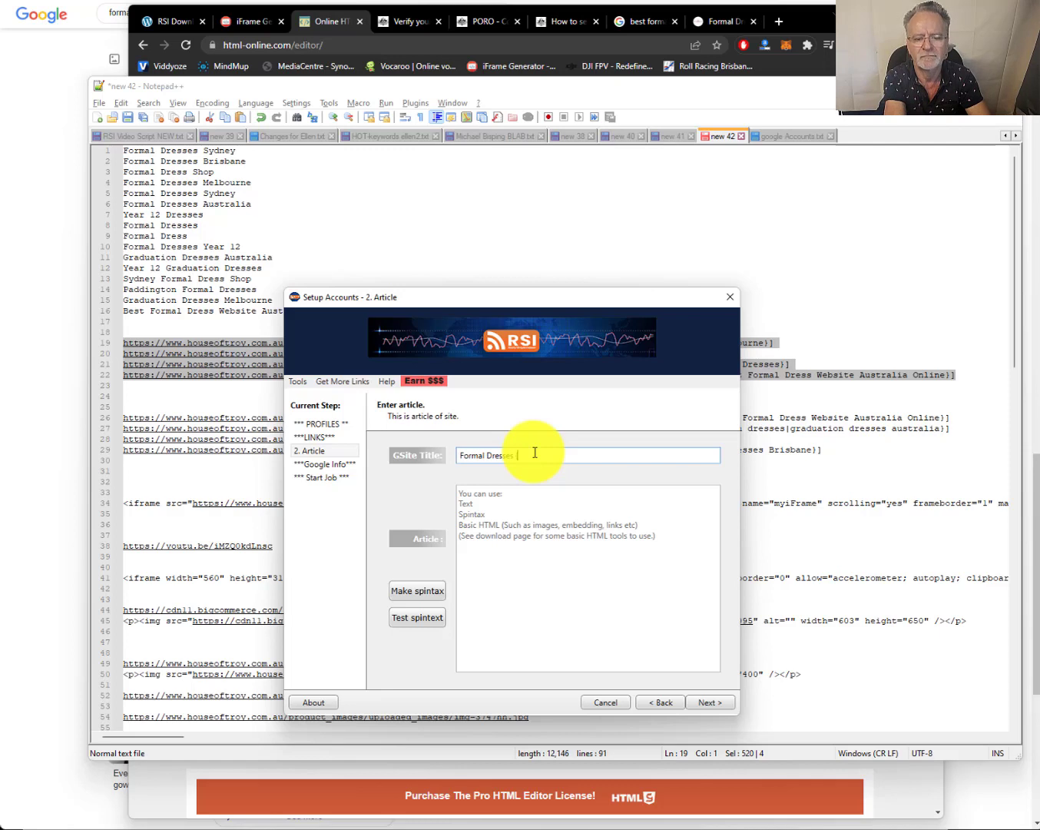
type("(S")
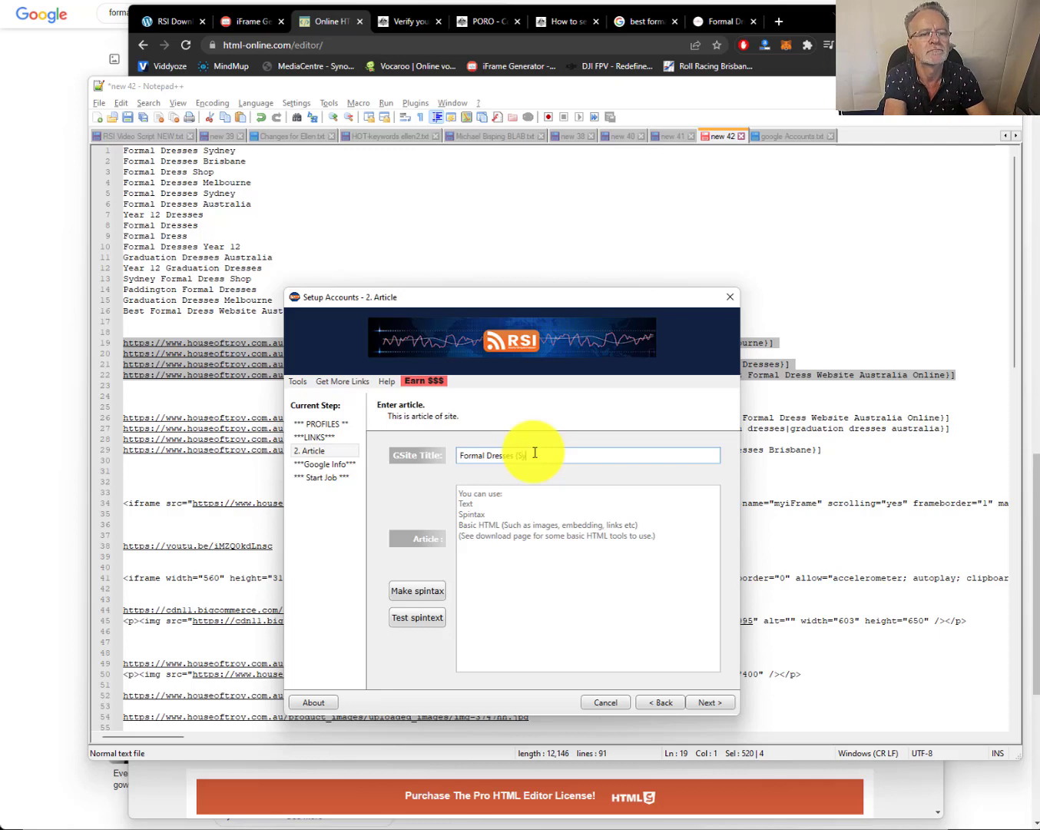
type("ydney")
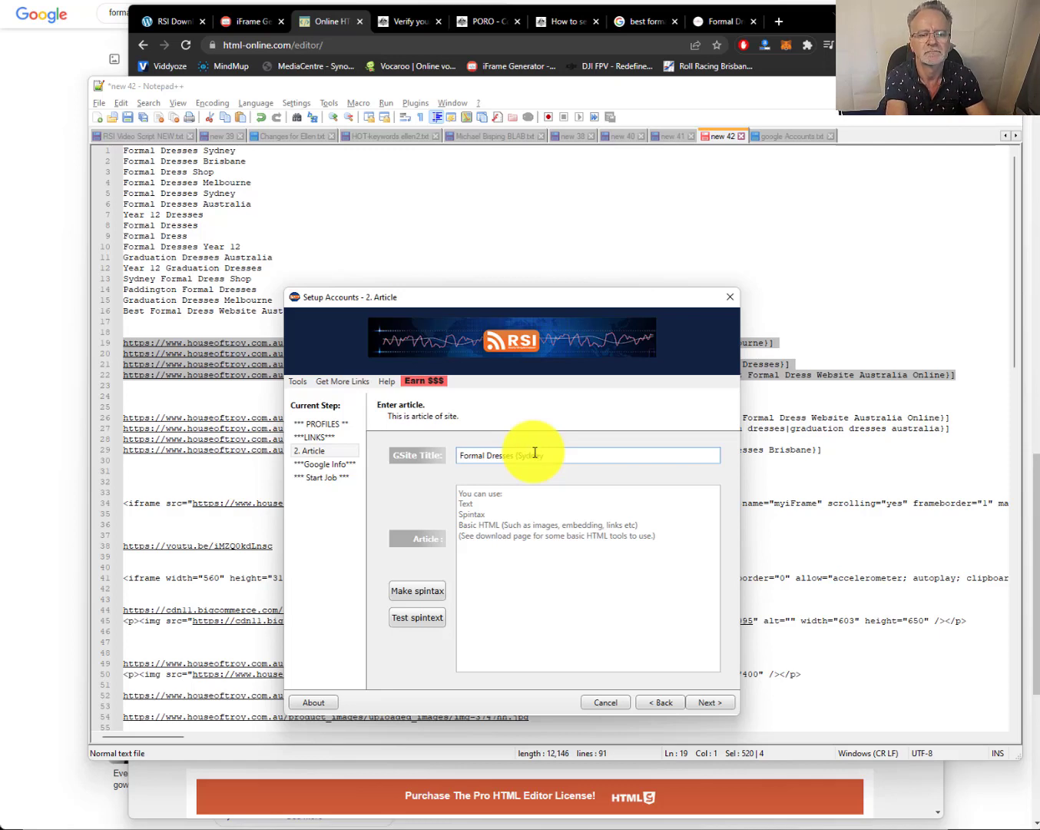
type("|Brisbane|Shop")
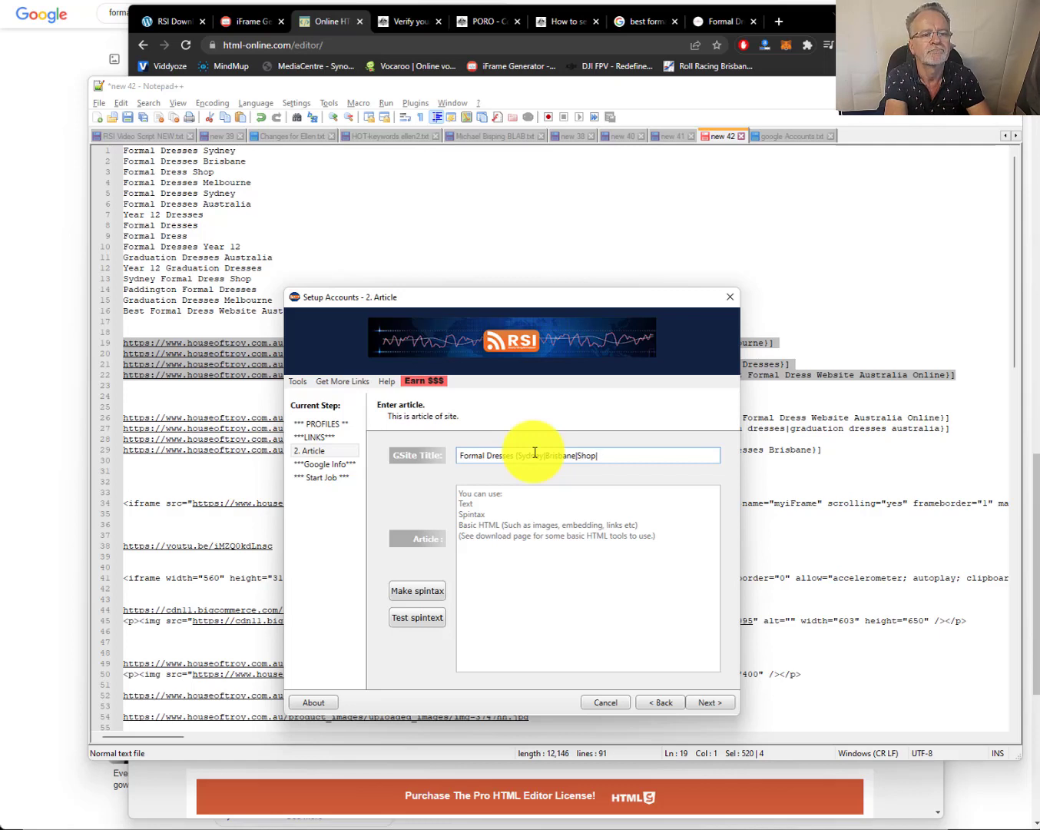
type("|Australia")
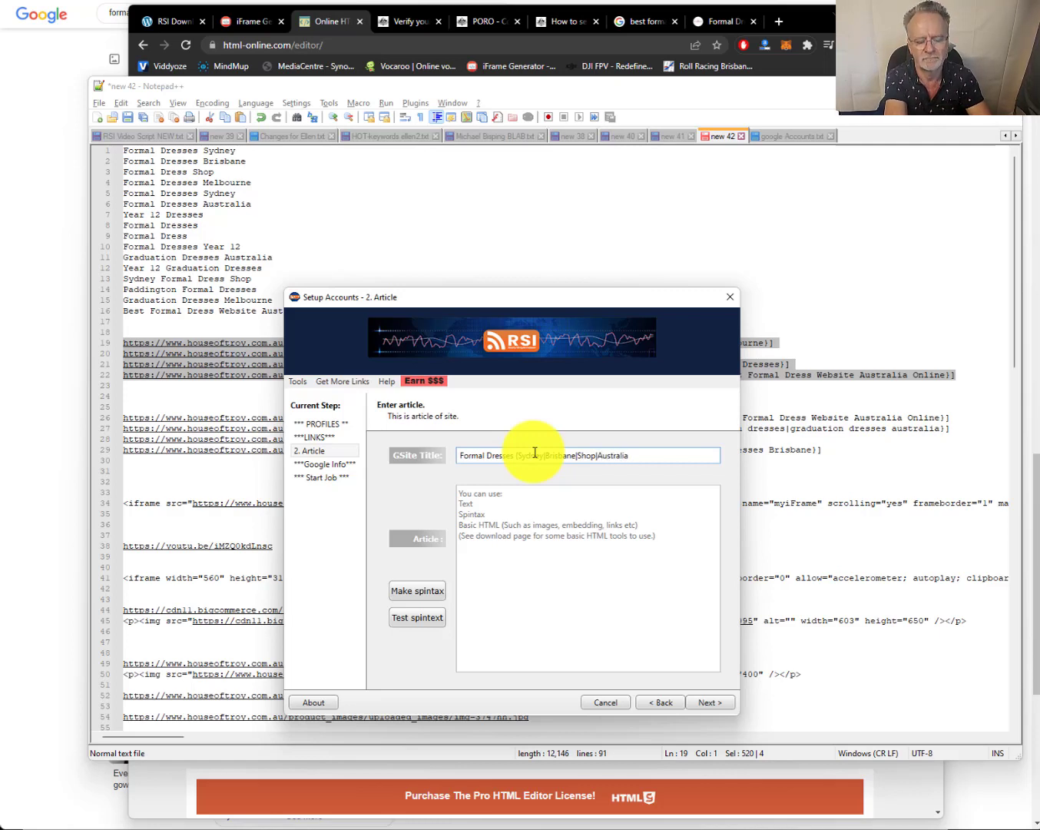
type("}")
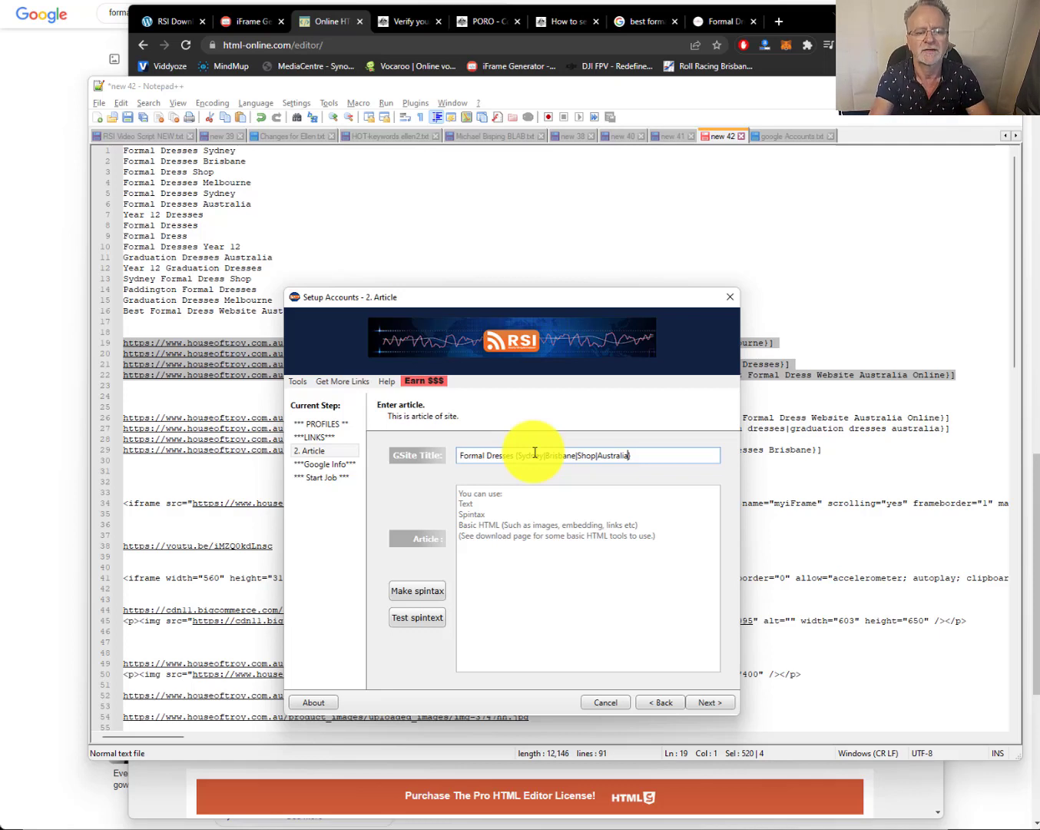
- Insert "and Gowns" between Formal Dresses and the spintax group in the GSite title
key("Left")
key("Left")
key("Left")
key("Left")
key("Left")
key("Left")
key("Left")
key("Left")
key("Left")
key("Left")
key("Left")
key("Left")
key("Left")
key("Left")
key("Left")
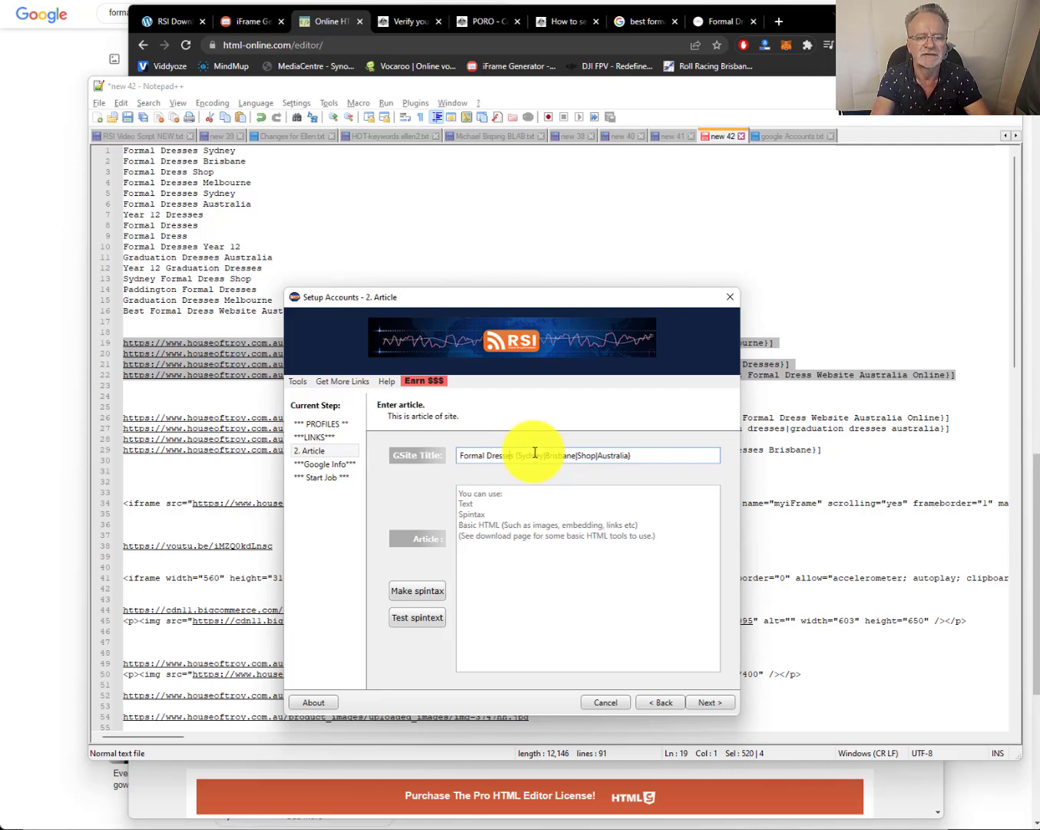
type("and Gowns")
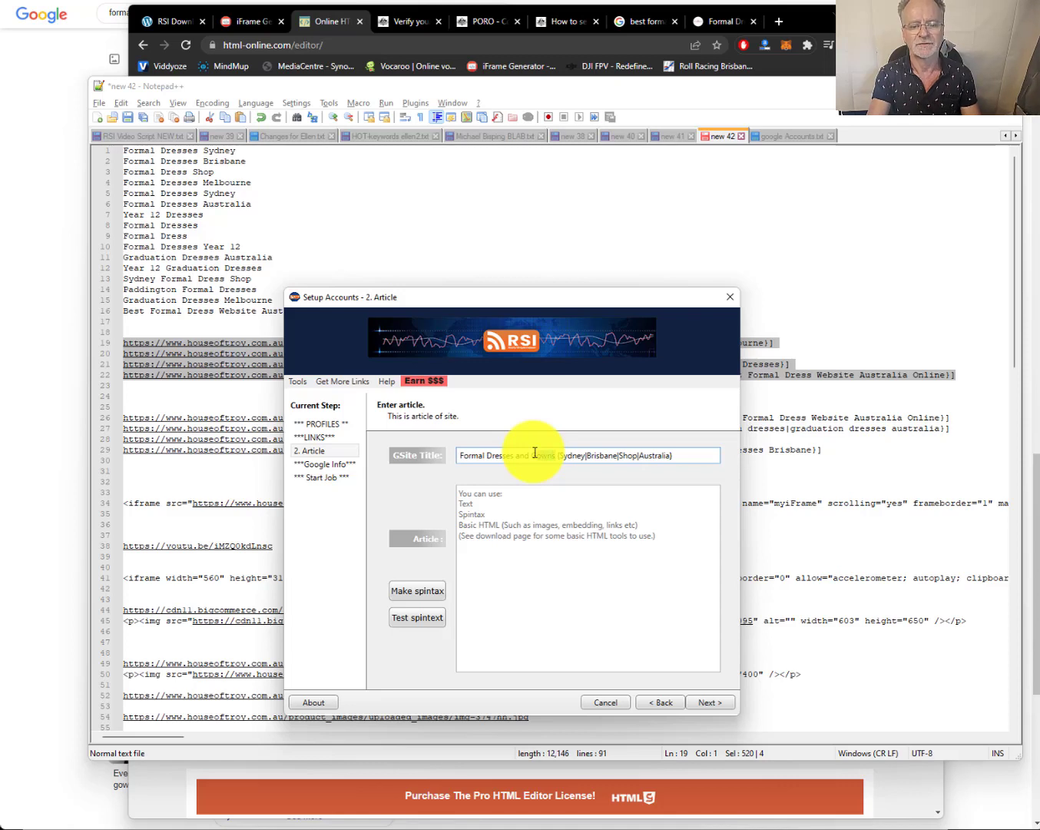
- Remove the word "and" from the GSite title and make Formal Dresses Gowns precede the curly-brace spintax group
key("shift+Left")
key("shift+Left")
key("shift+Left")
key("shift+Left")
key("shift+Left")
key("shift+Left")
key("shift+Left")
key("shift+Left")
key("shift+Left")
key("shift+Left")
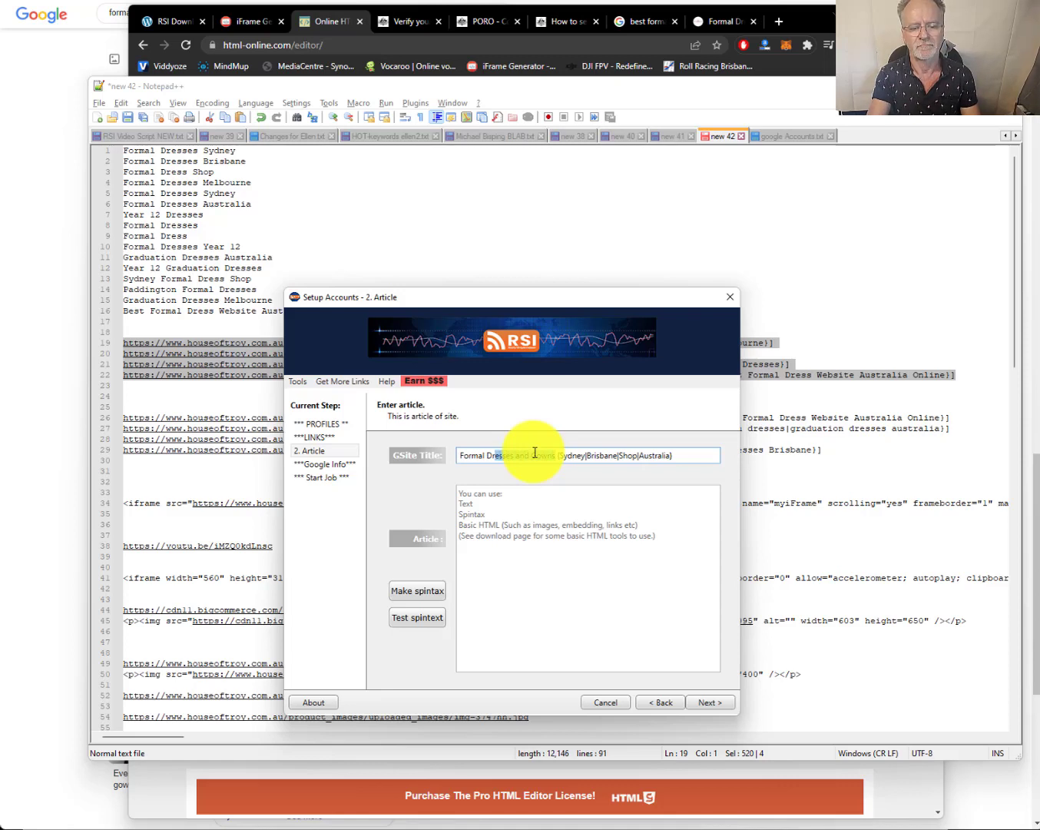
key("shift+Left")
key("shift+Left")
key("shift+Left")
key("shift+Left")
key("Right")
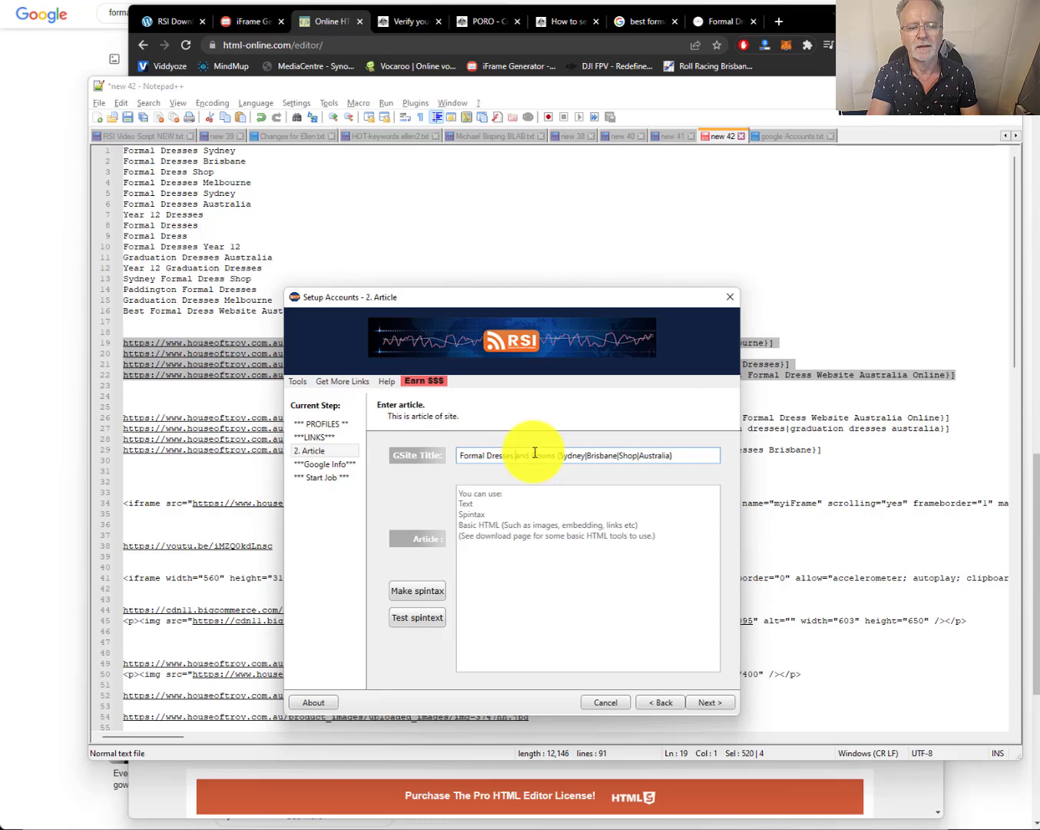
key("Delete")
key("Delete")
key("Delete")
key("Delete")
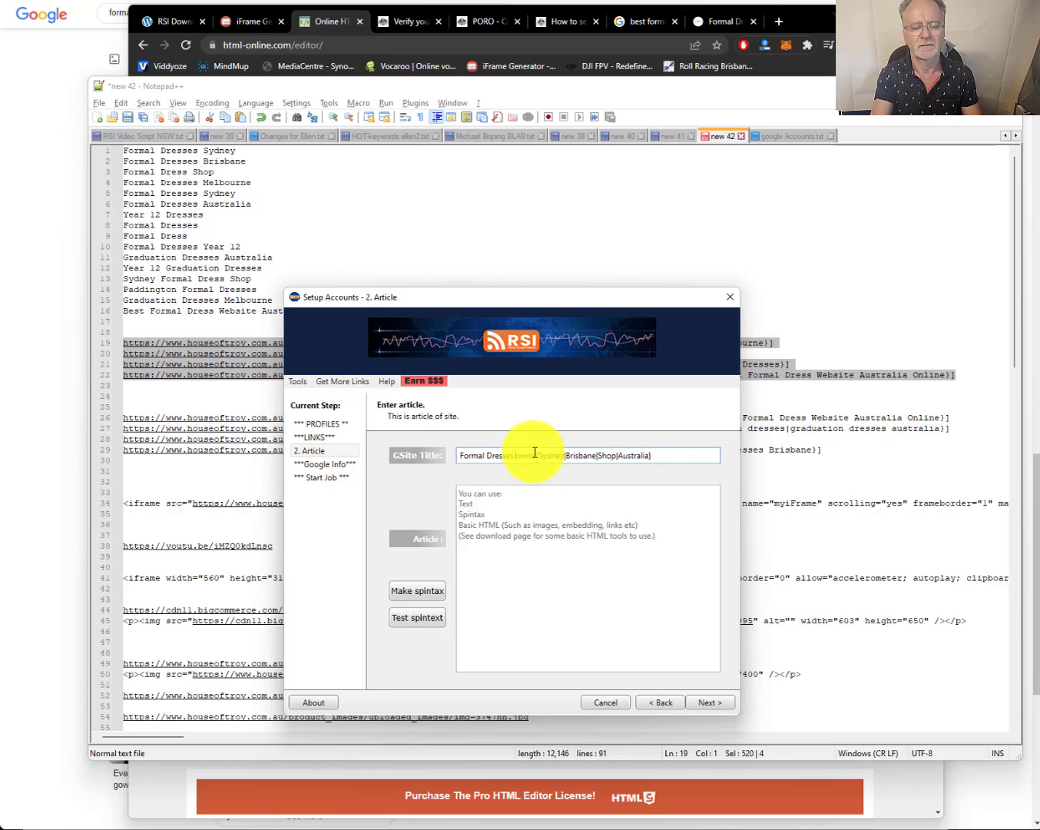
type("{")
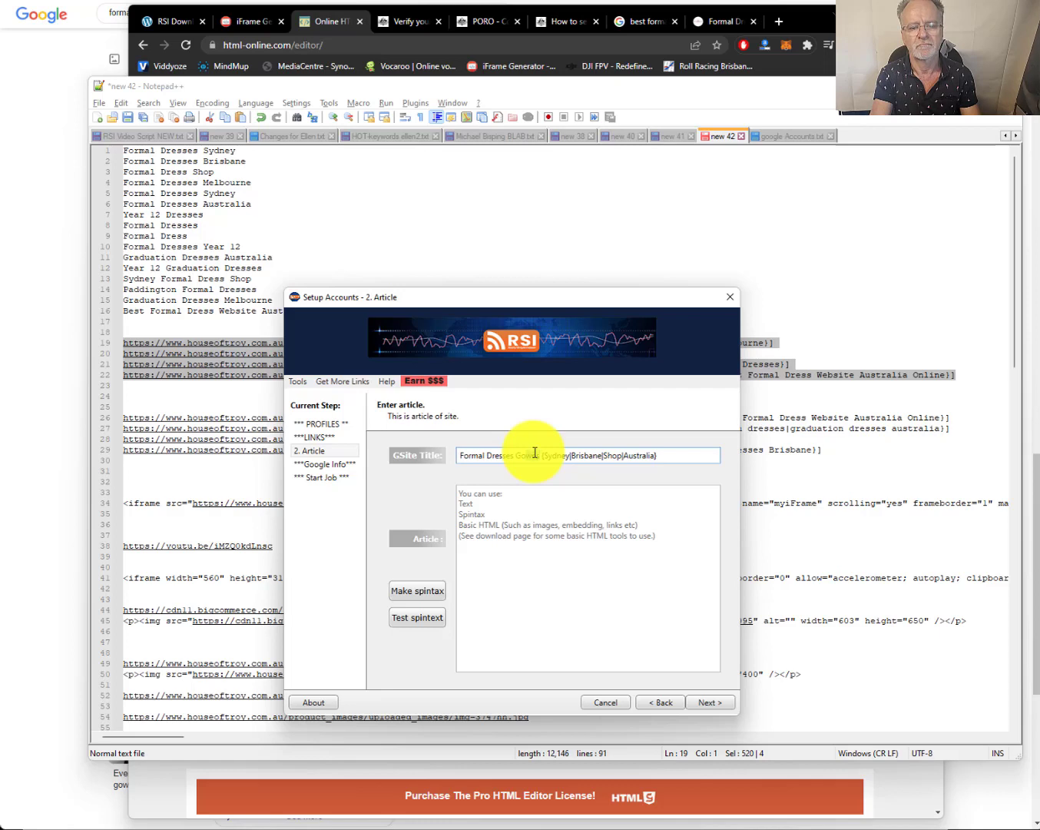
key("shift+Left")
key("shift+Left")
key("shift+Left")
key("shift+Left")
key("shift+Left")
key("shift+Left")
key("shift+Left")
key("shift+Left")
key("shift+Left")
key("shift+Left")
key("shift+Left")
key("shift+Left")
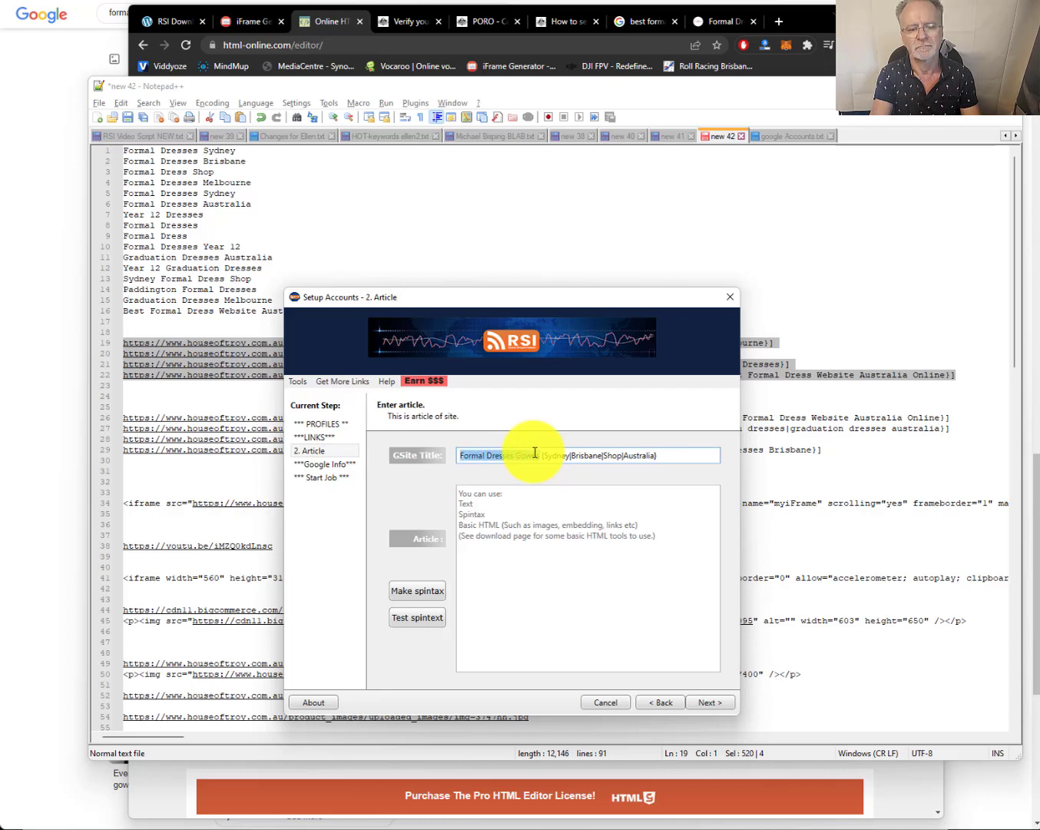
key("Right")
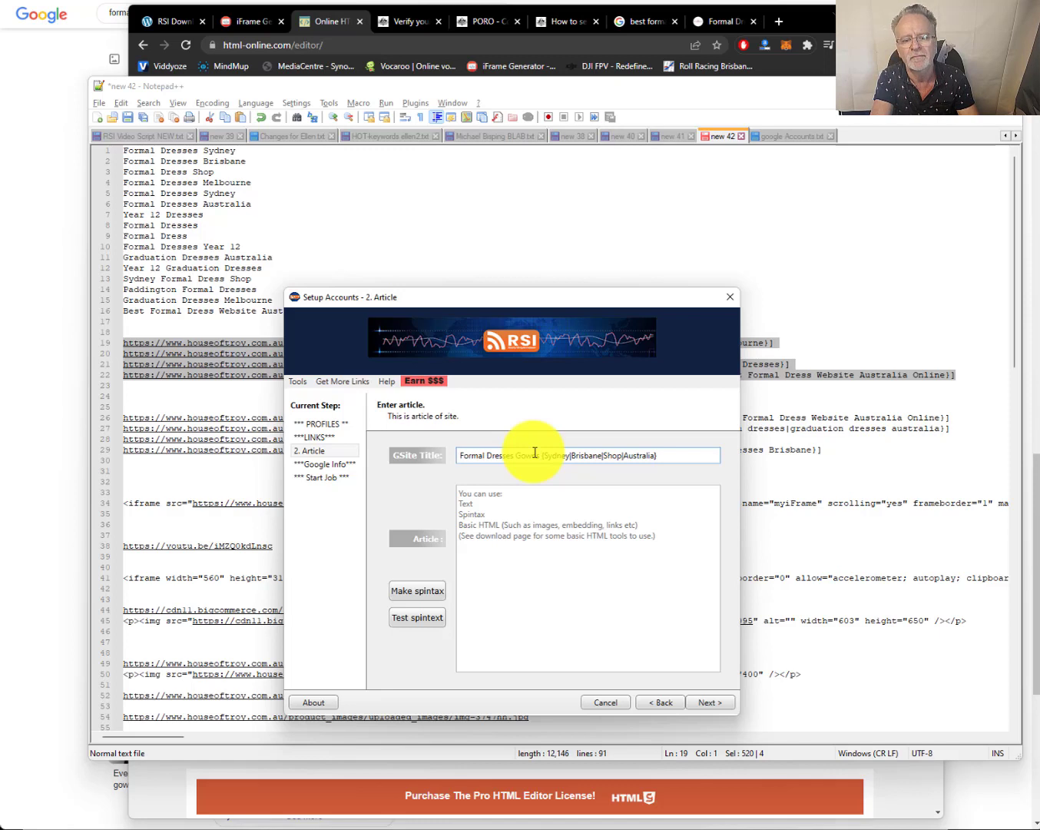
- Replace Australia with Year 12 as the last option of the GSite title's spintax group
key("Right")
key("Right")
key("Right")
key("Right")
key("Right")
key("Right")
key("Right")
key("Right")
key("Right")
key("Right")
key("Right")
key("Right")
key("Right")
key("Right")
key("Right")
key("Right")
key("Right")
key("Right")
key("Right")
key("Right")
key("Left")
key("Left")
key("Left")
key("Left")
key("Left")
key("Left")
key("Left")
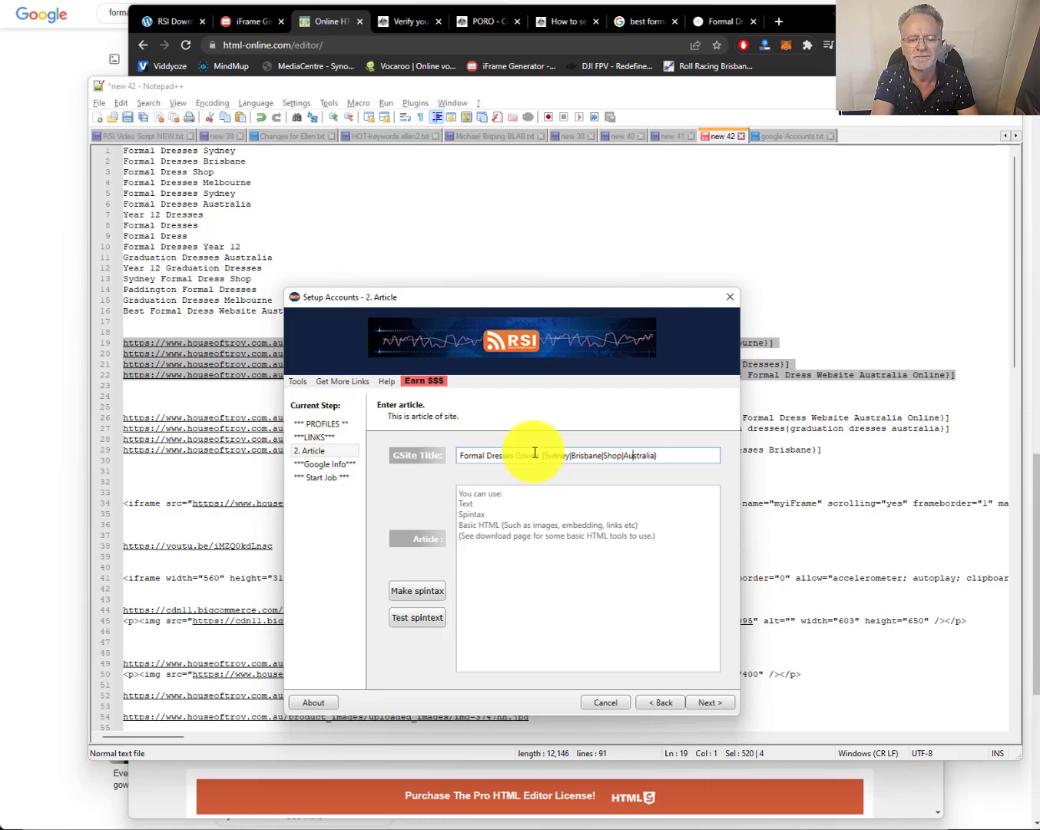
key("shift+Right")
key("shift+Right")
key("shift+Right")
key("shift+Right")
key("shift+Right")
key("shift+Right")
key("shift+Right")
key("shift+Right")
key("BackSpace")
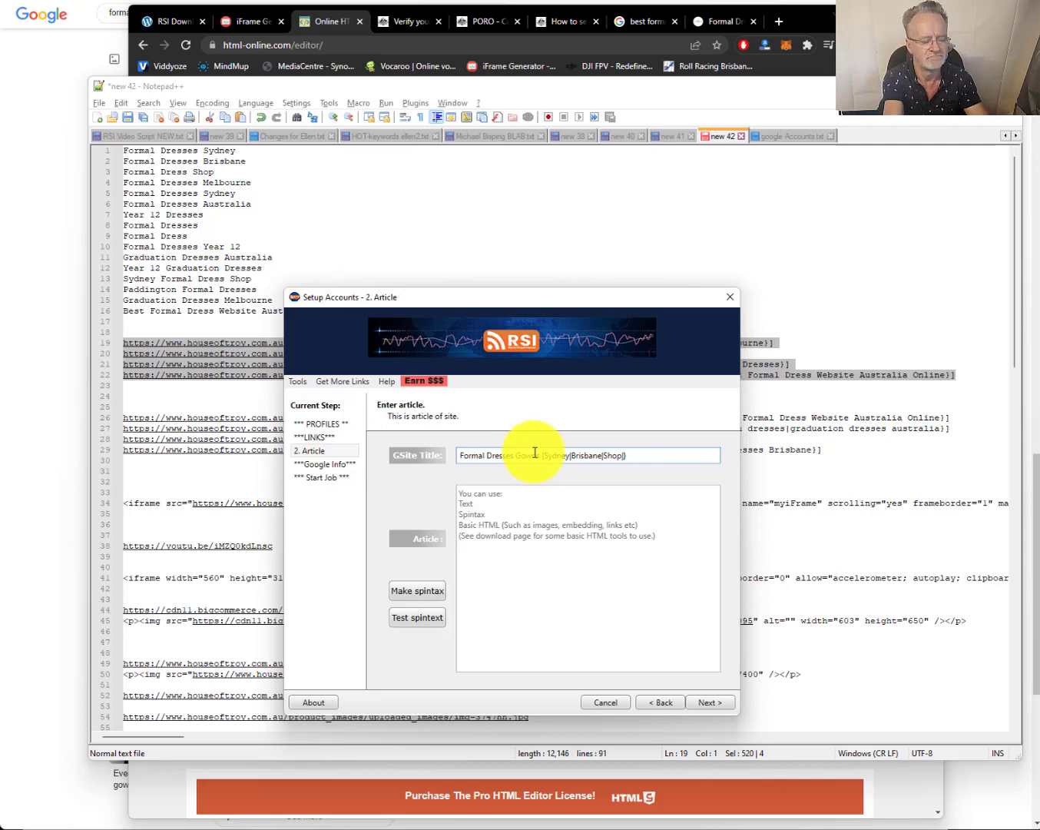
type("Year 12")
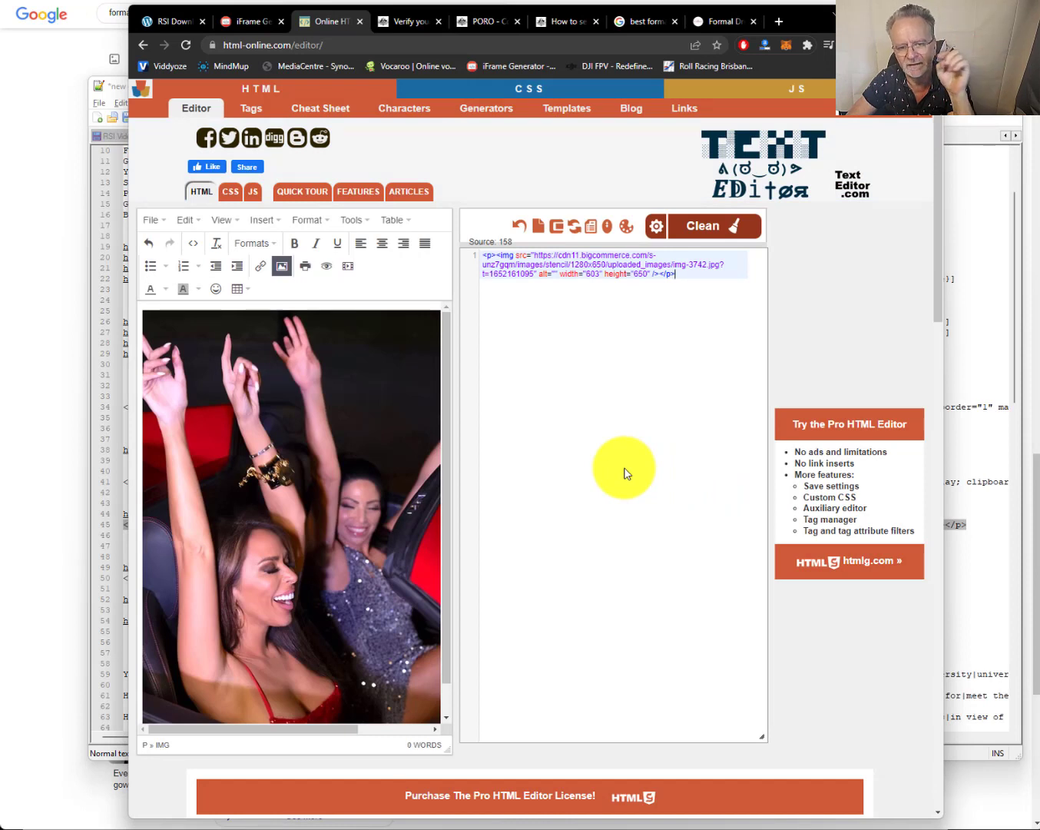
- Clear the image code from the online HTML editor's source and move the Setup Accounts window aside to uncover the editor
key("ctrl+a")
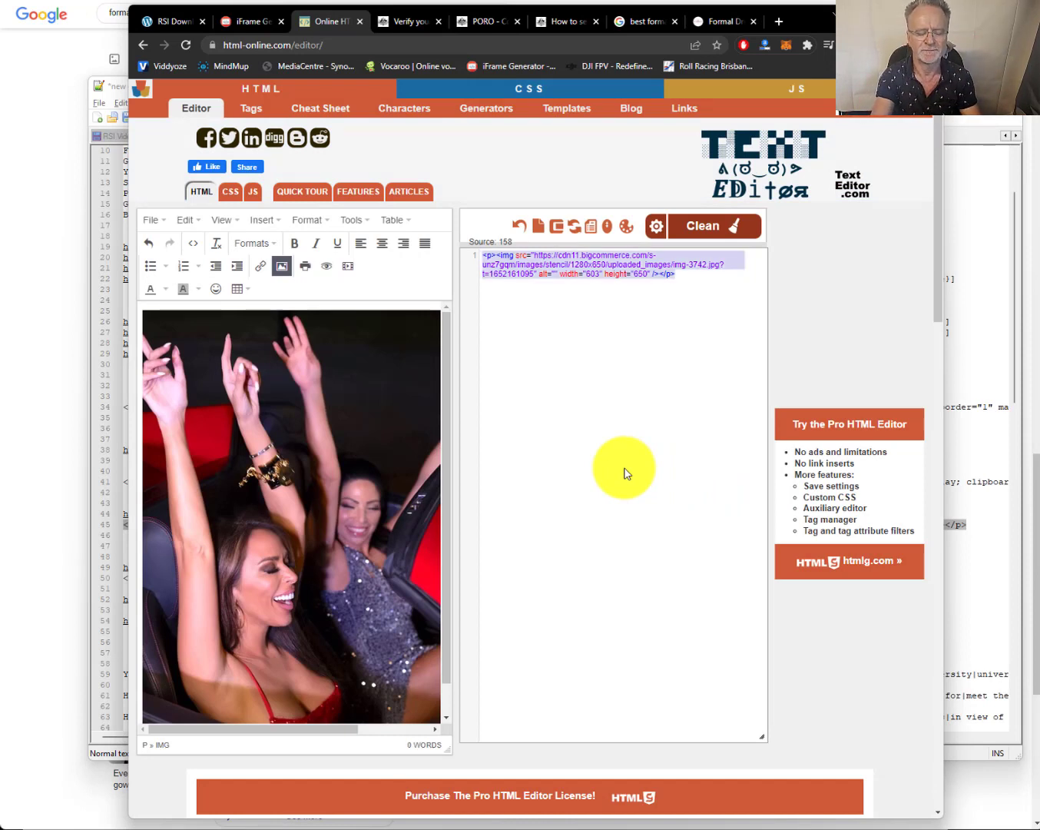
key("Delete")
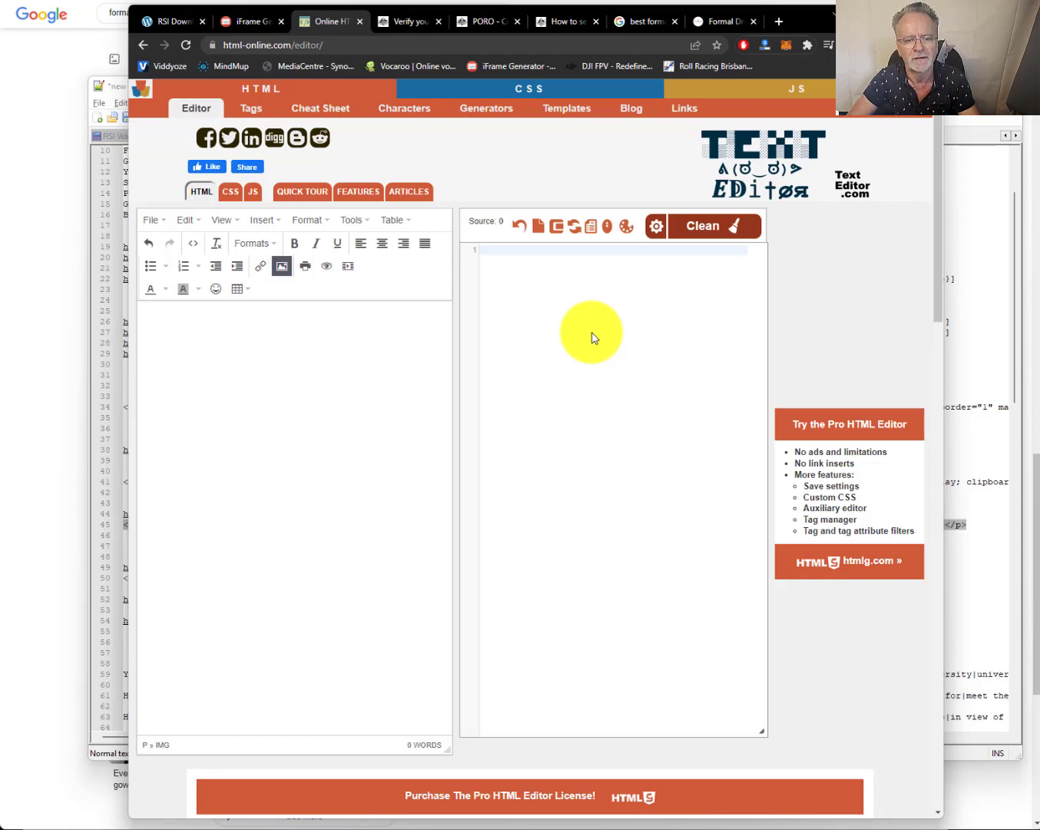
key("super+Tab")
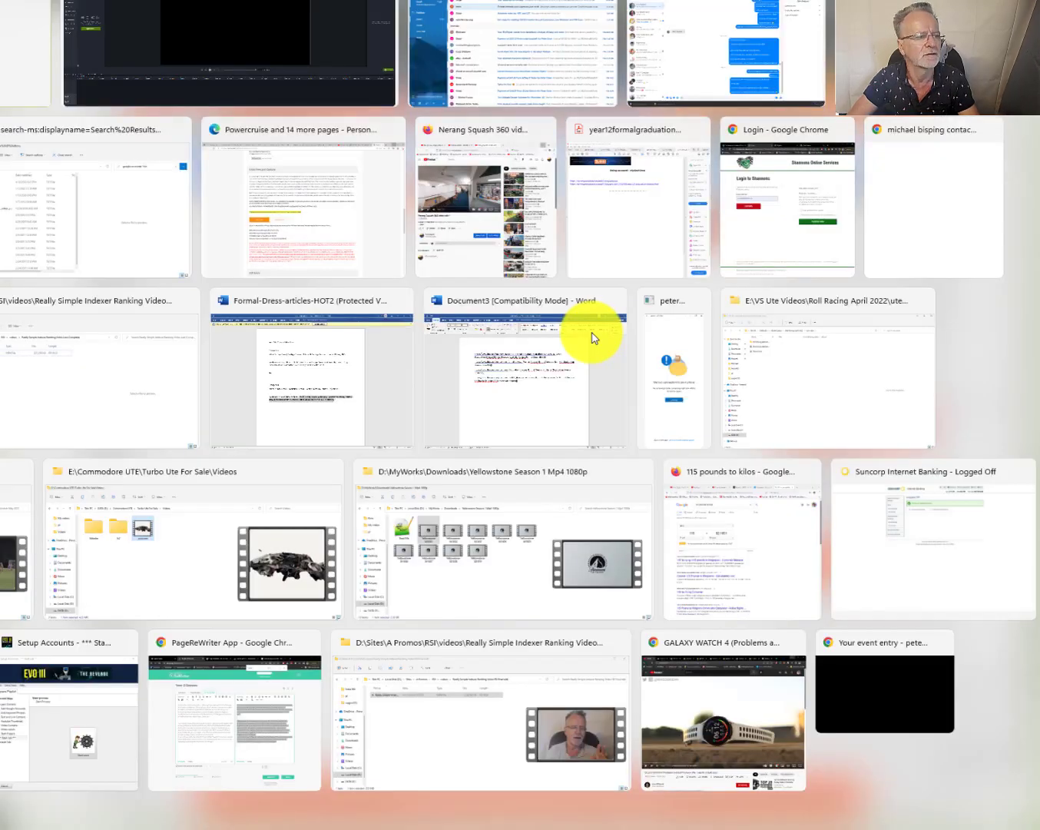
key("Escape")
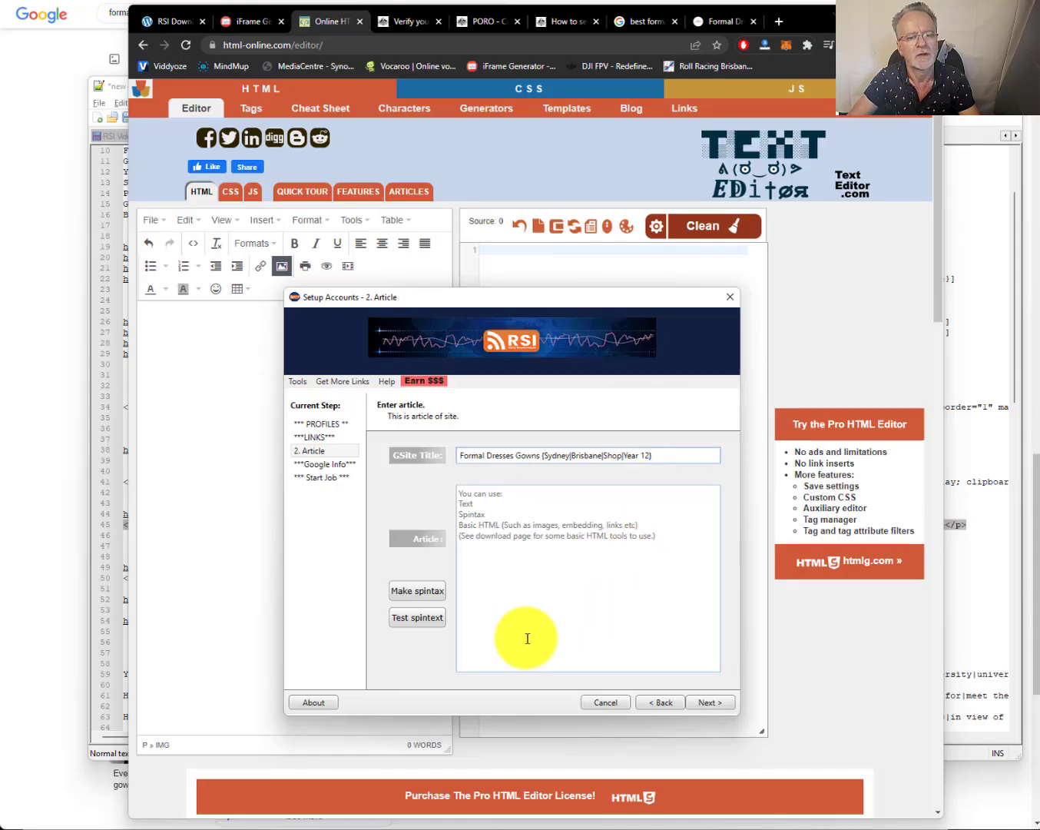
left_click(571, 552)
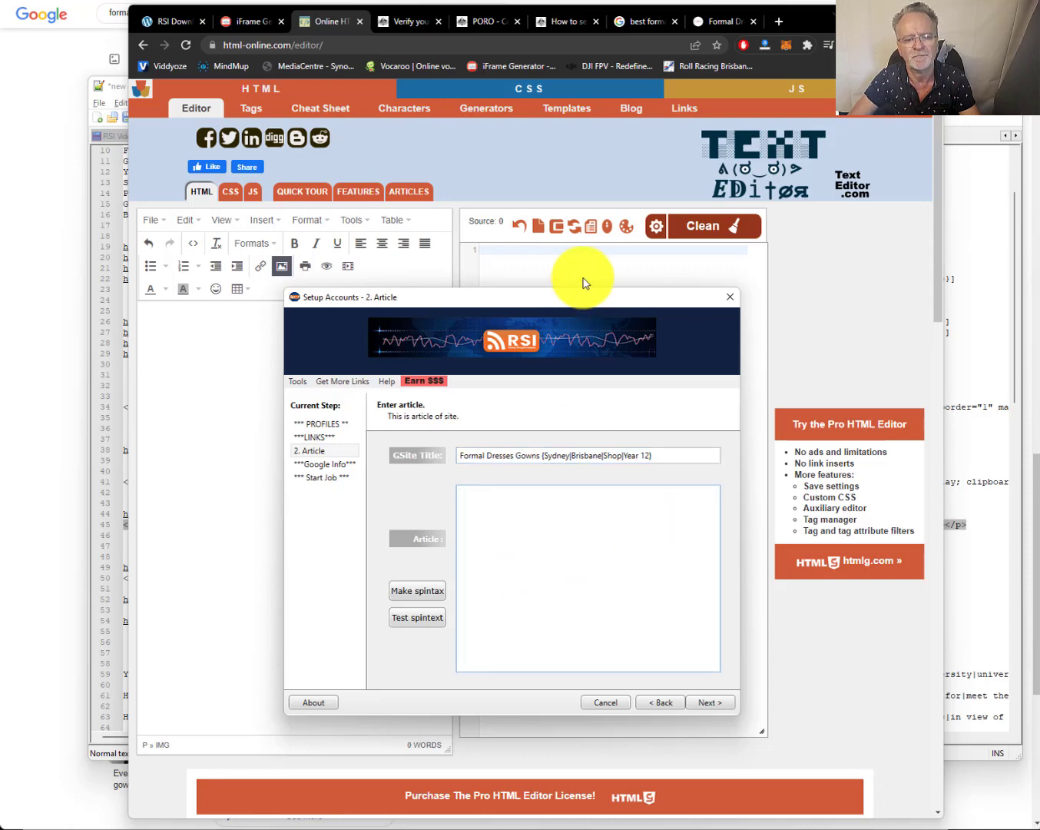
left_click_drag(581, 299, 0, 292)
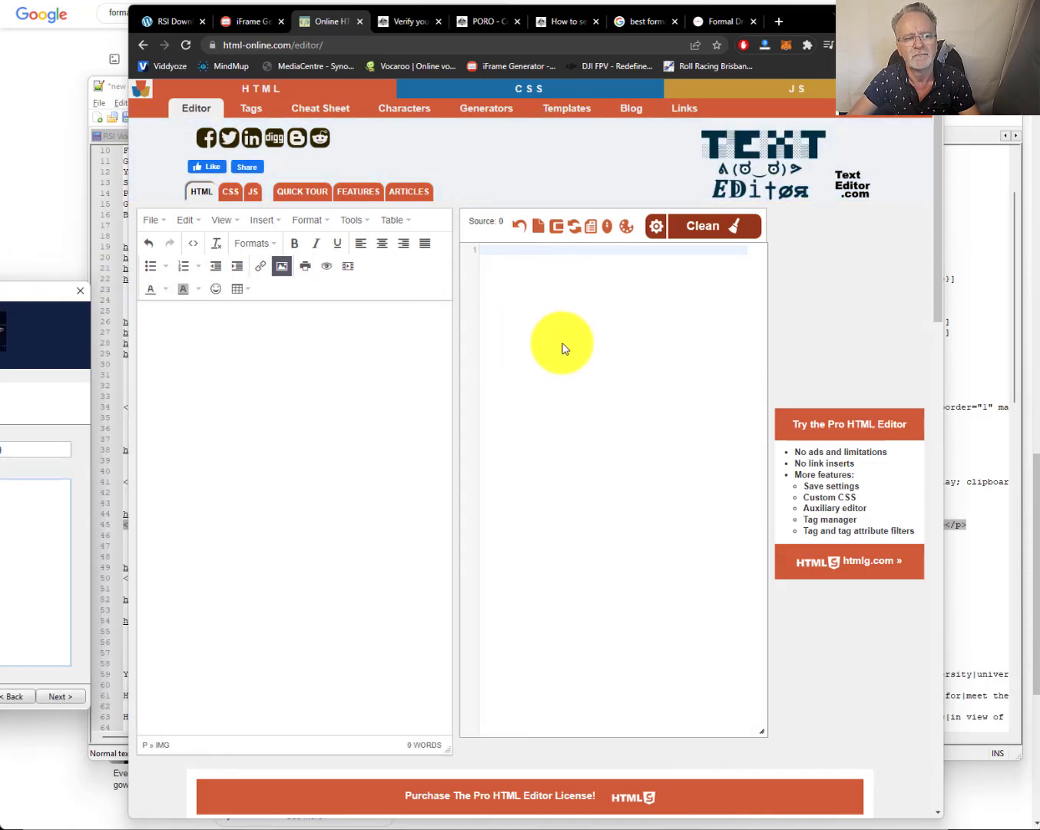
left_click(7, 569)
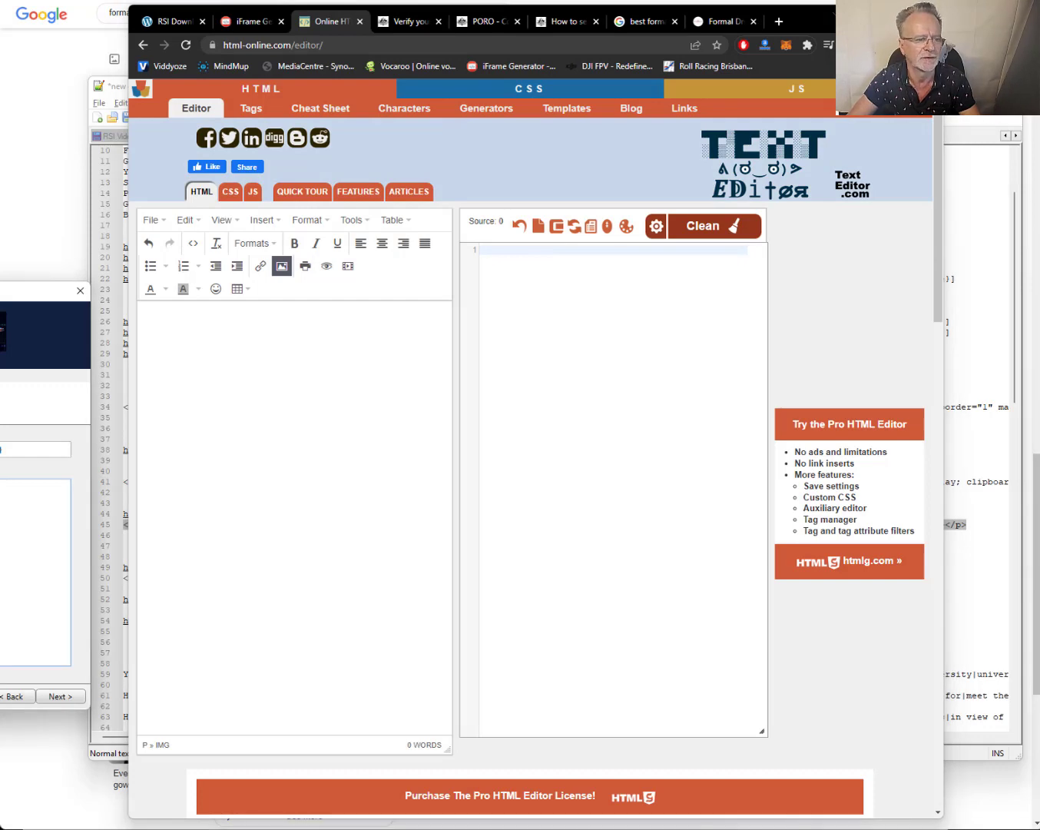
- Copy the YouTube iframe embed on line 41 of the Notepad++ notes and paste it into the online HTML editor's source
key("super+Tab")
key("alt+Tab")
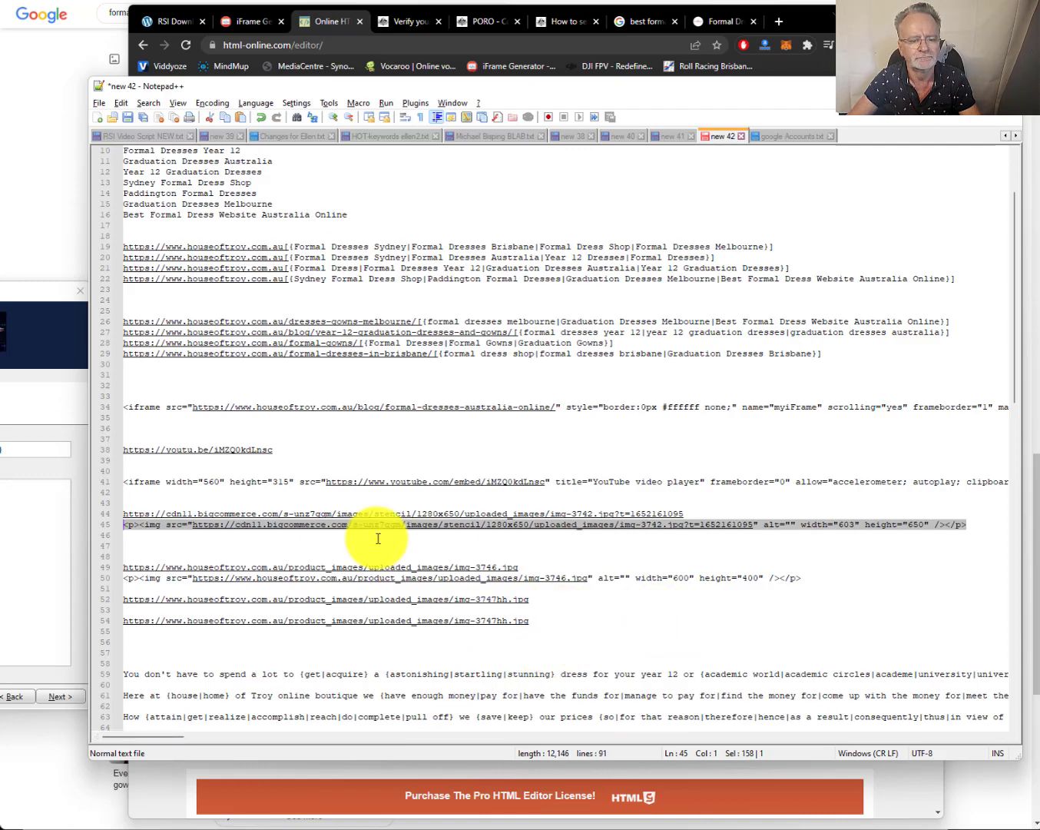
left_click(141, 408)
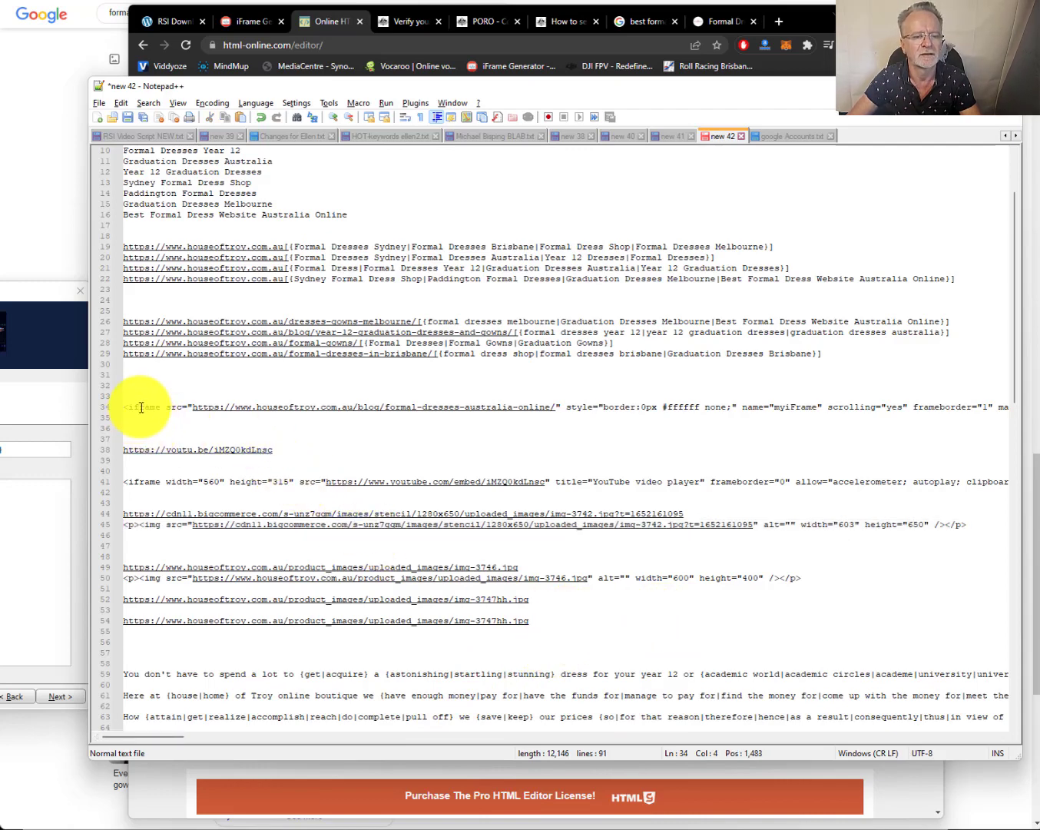
left_click(133, 484)
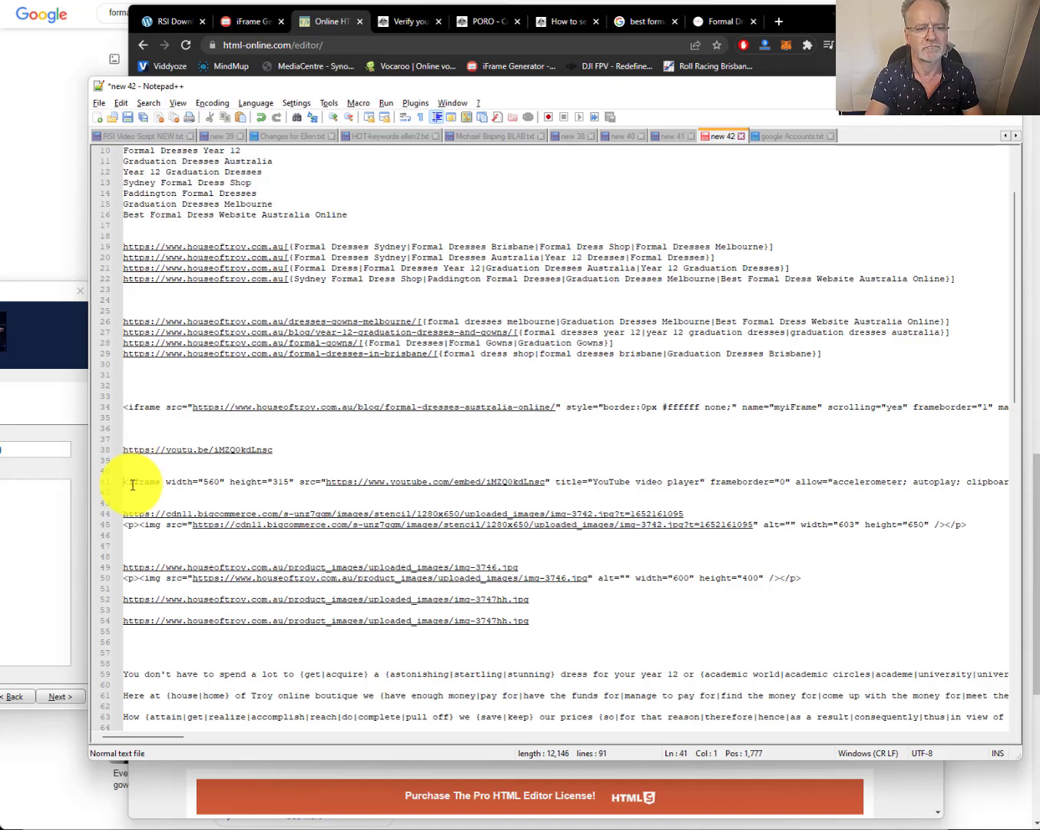
key("Home")
key("shift+End")
key("ctrl+c")
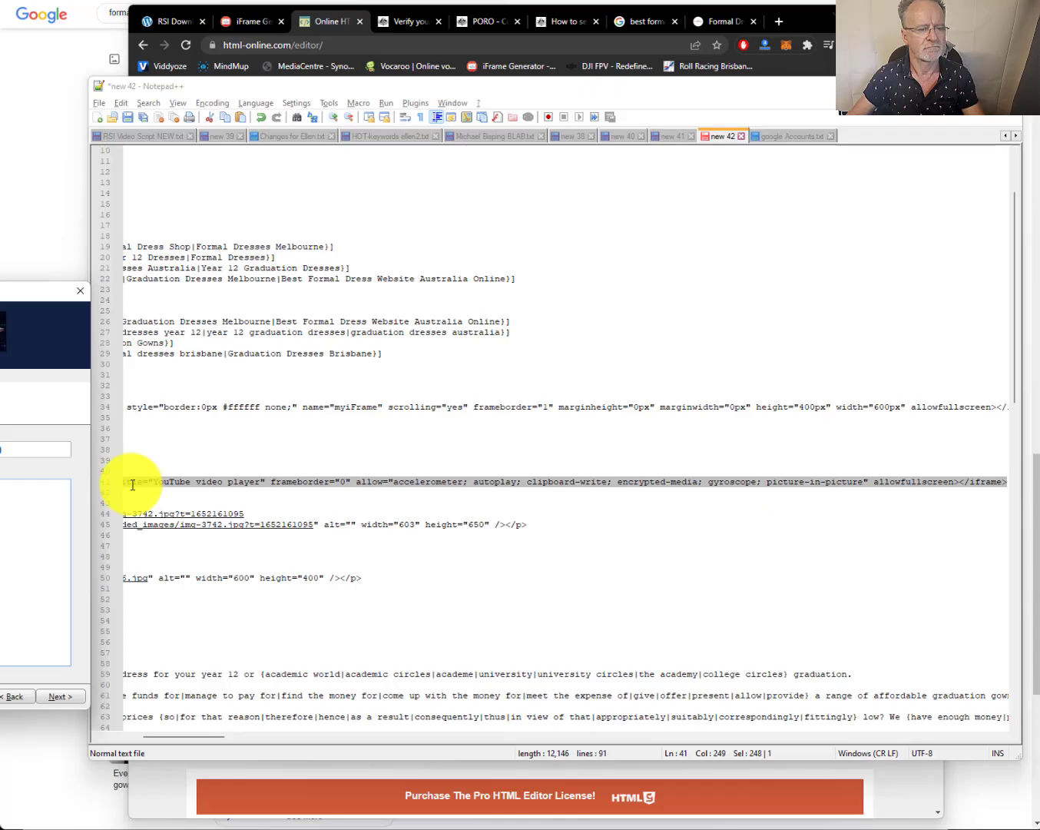
key("super+Tab")
key("alt+Tab")
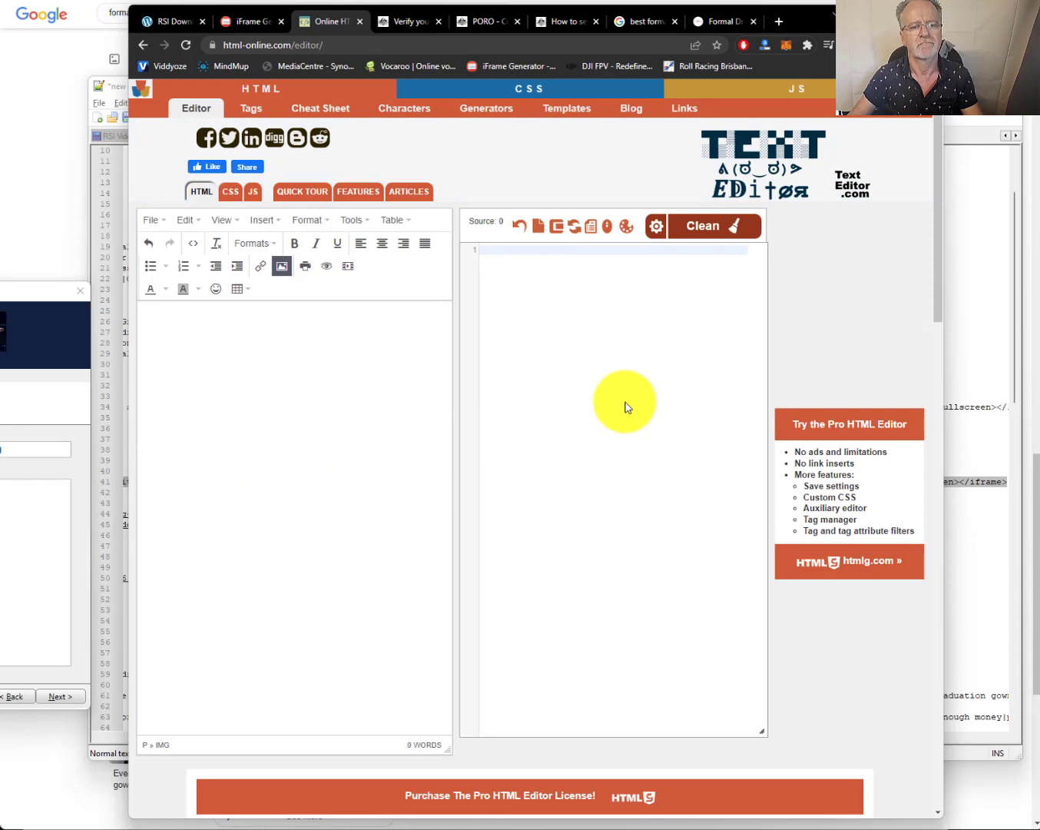
key("ctrl+v")
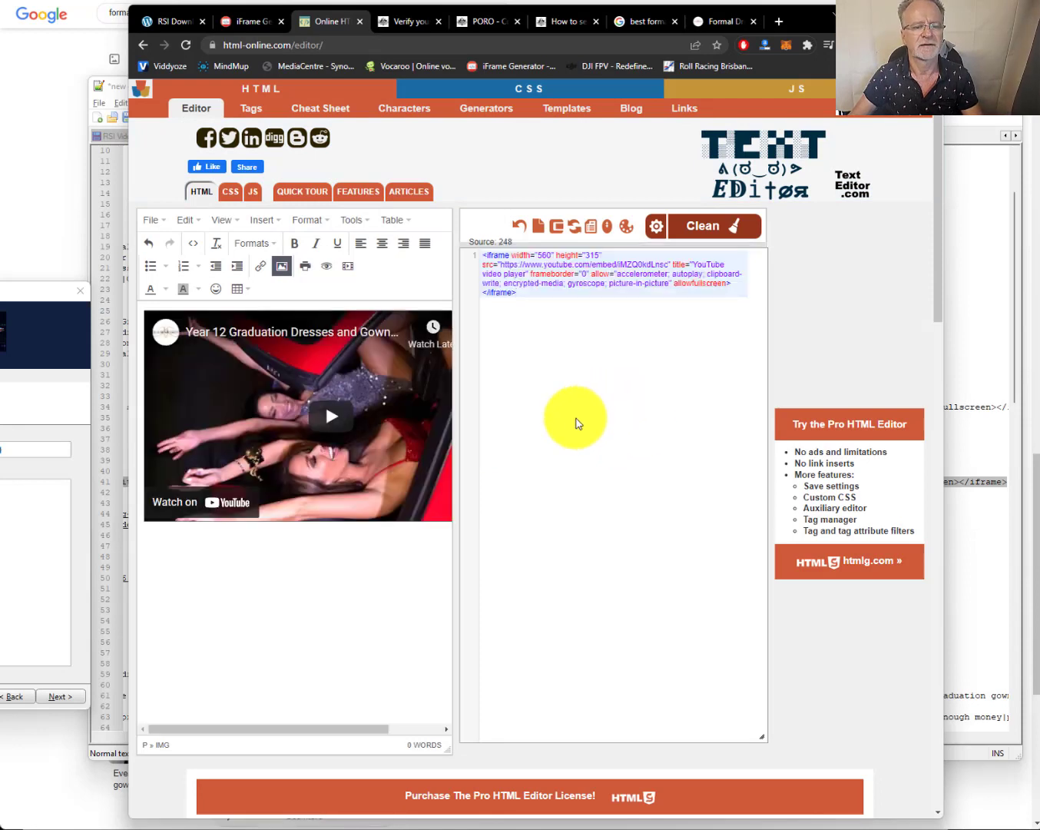
- Add two blank lines below and three above the YouTube iframe code in the HTML source
key("Return")
key("Return")
key("ctrl+Home")
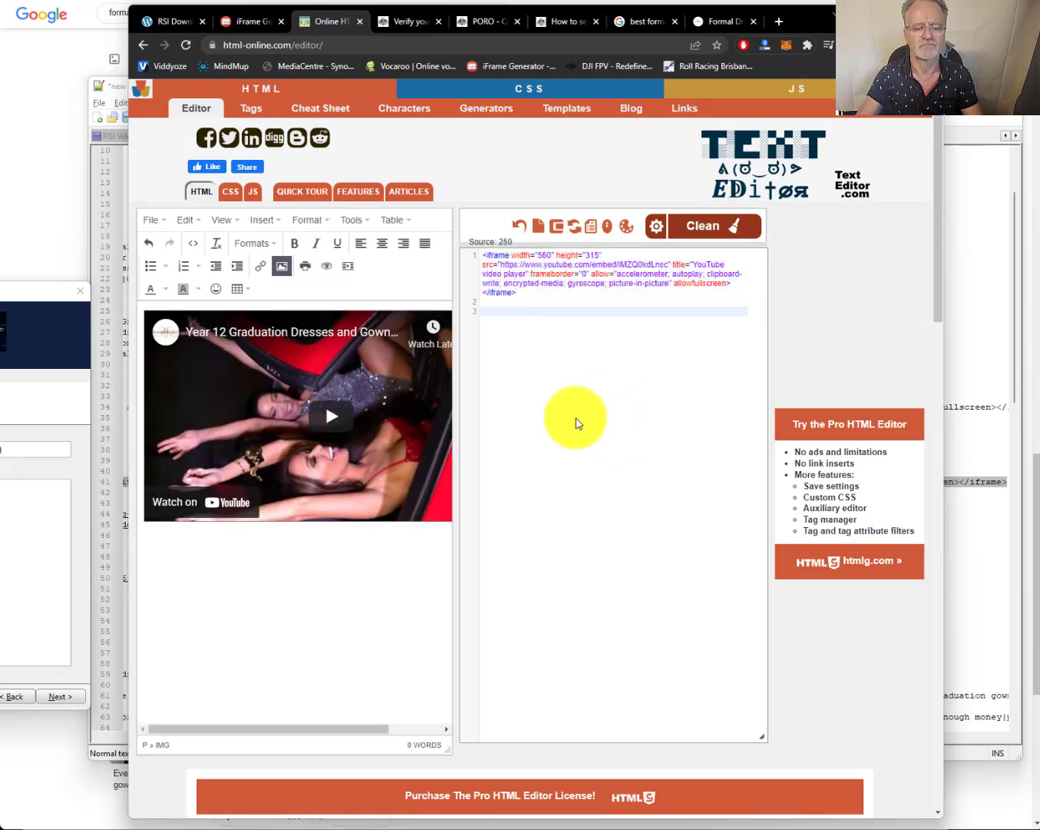
key("Return")
key("Return")
key("Return")
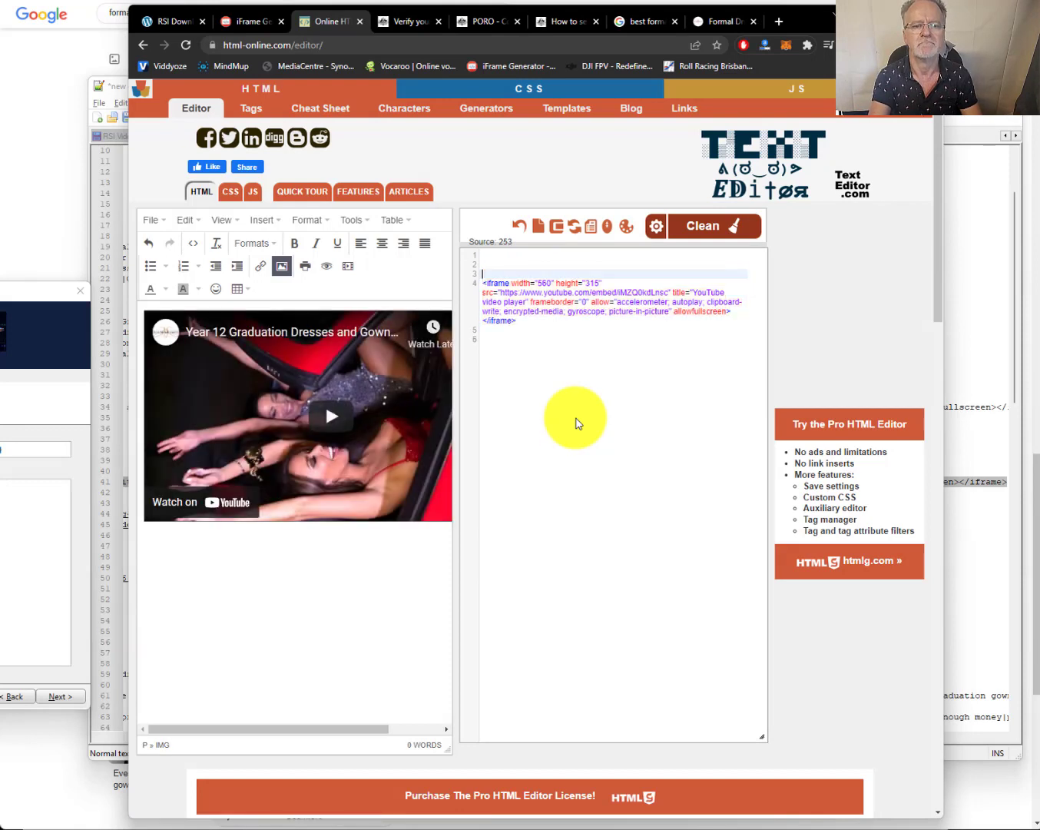
key("ctrl+Home")
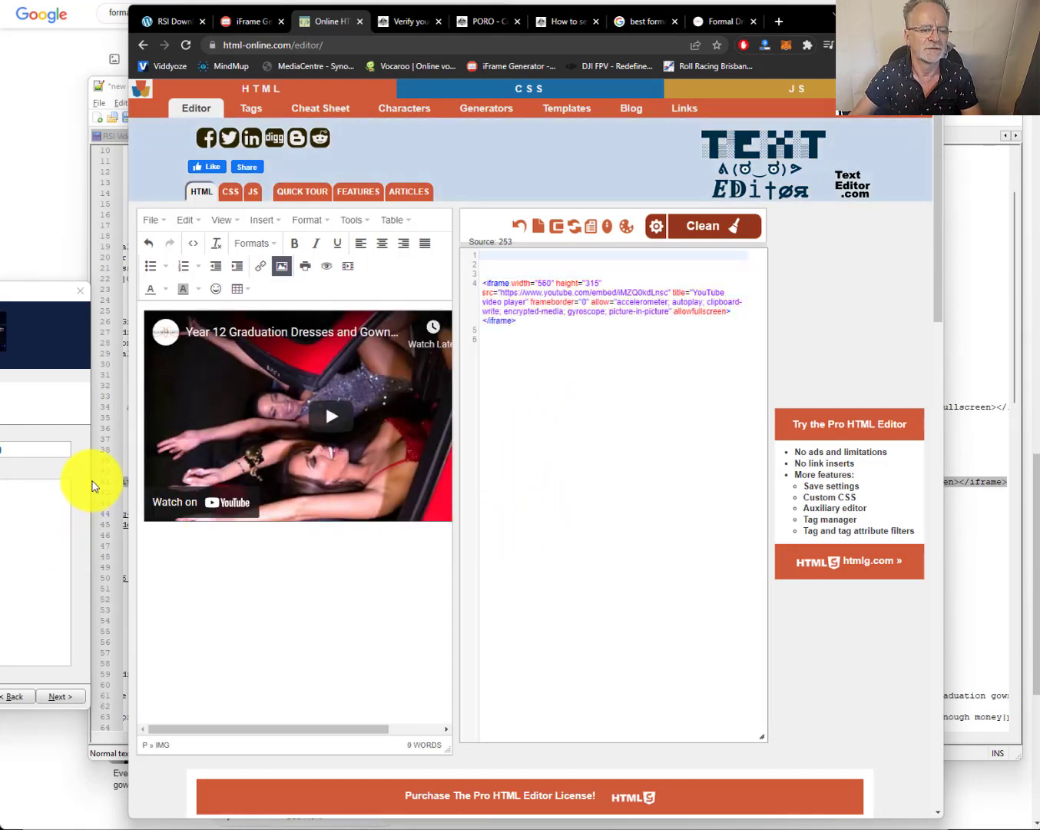
- Copy the img-3742.jpg image code on line 45 of the Notepad++ notes and paste it below the YouTube iframe in the online HTML editor
left_click(92, 481)
left_click(91, 485)
left_click(980, 522)
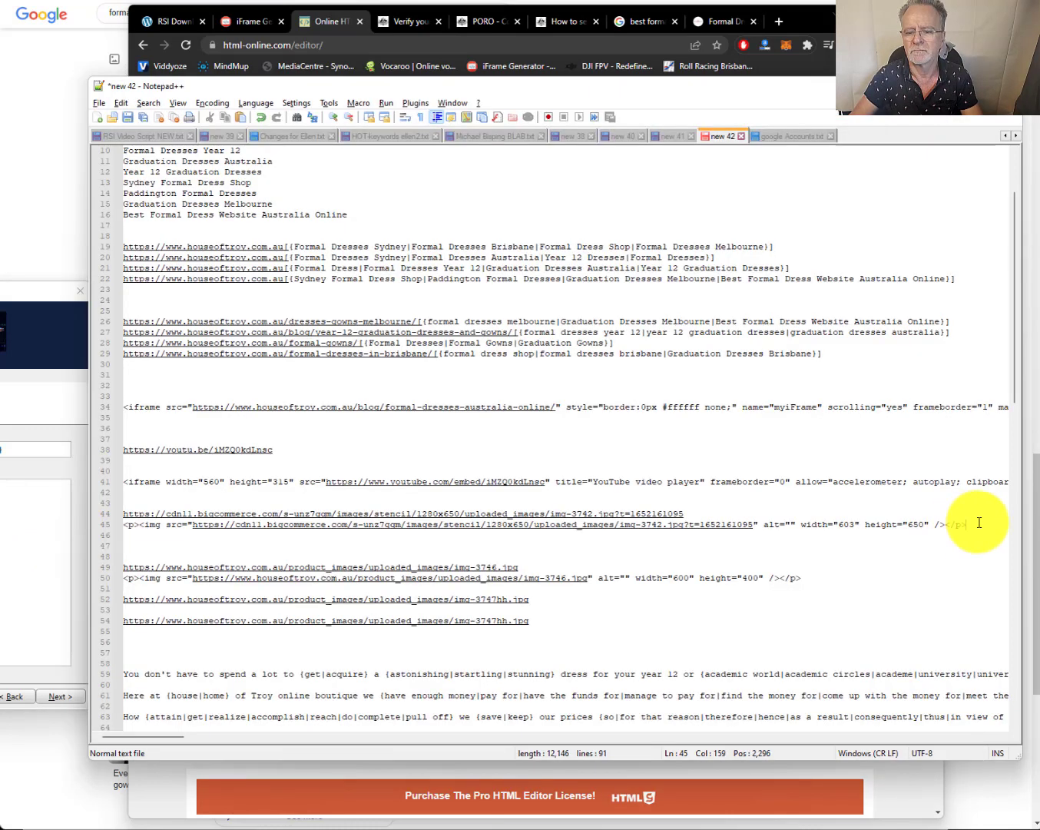
key("shift+Home")
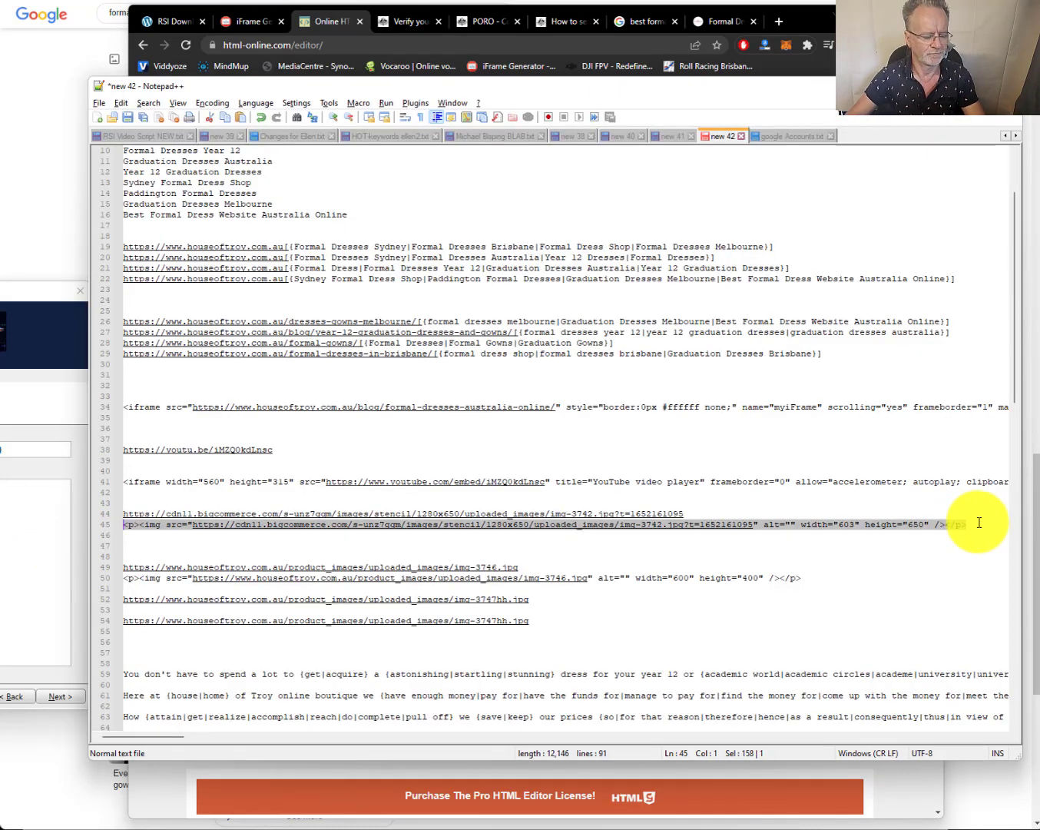
key("super+Tab")
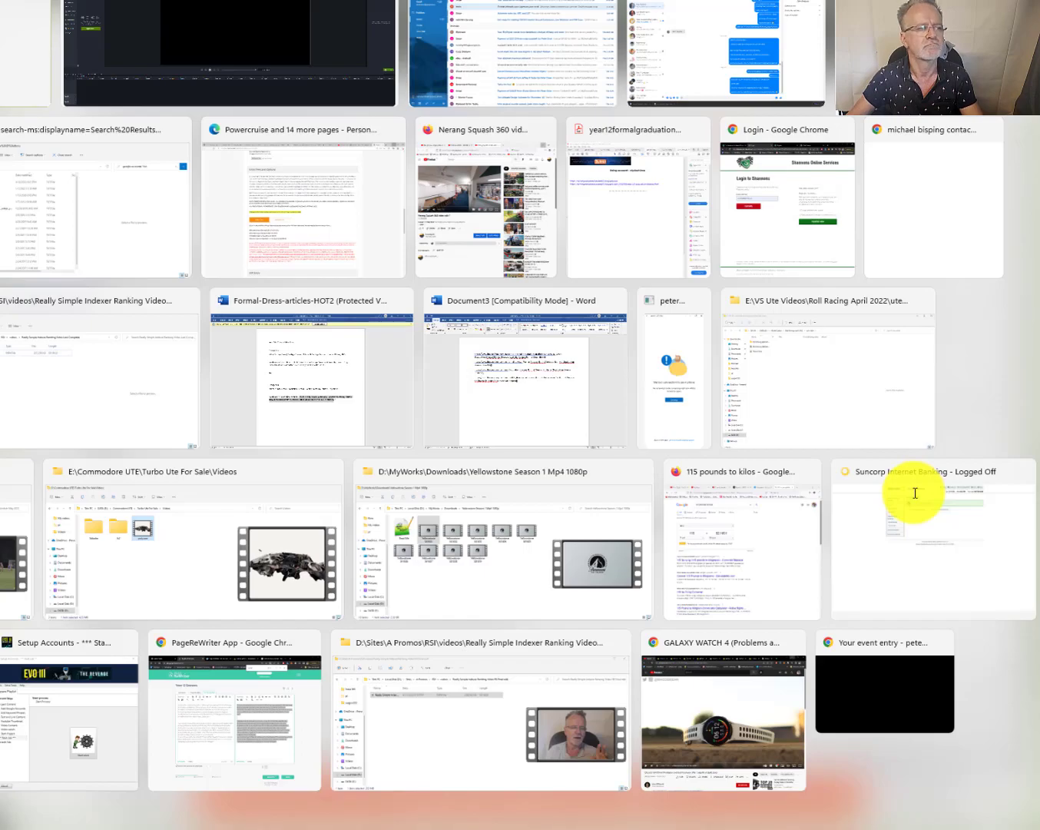
left_click(916, 493)
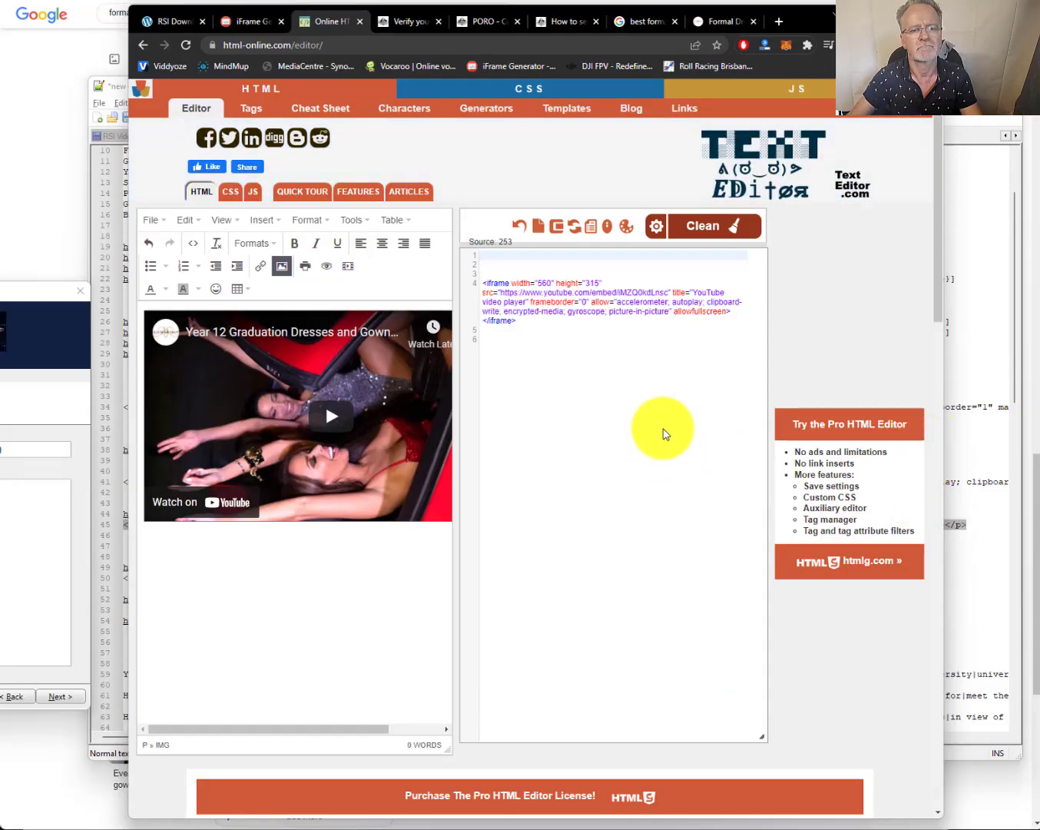
key("Return")
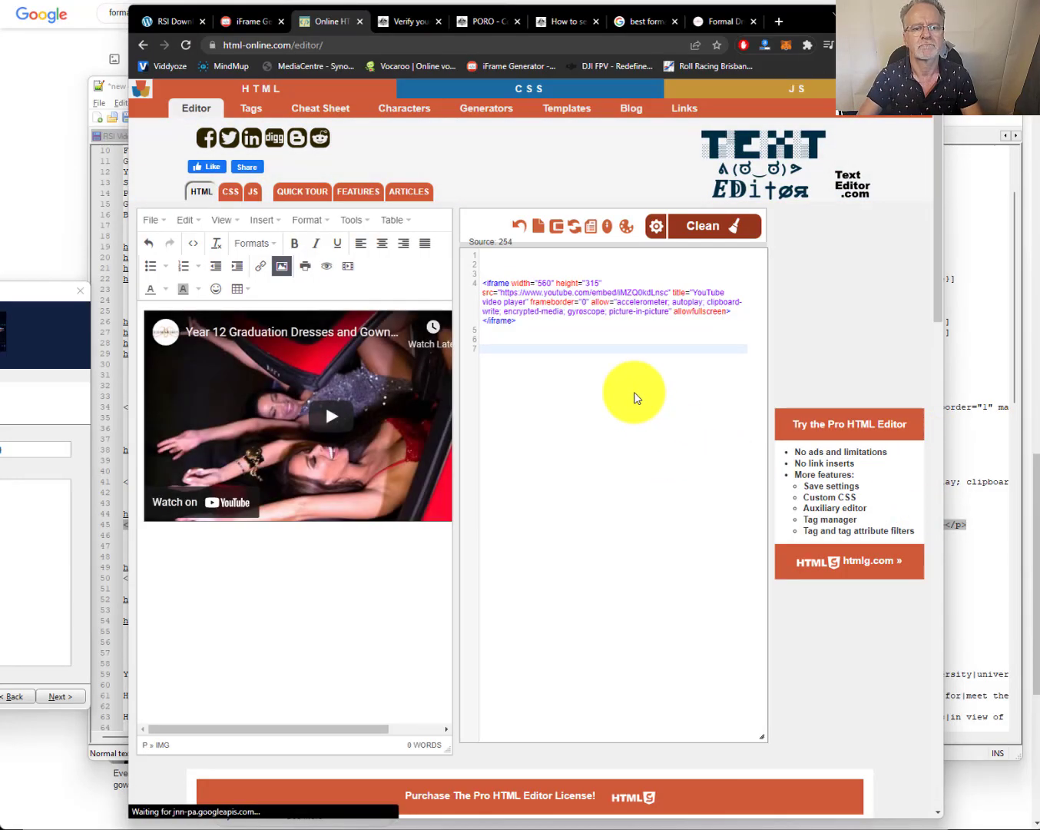
key("ctrl+v")
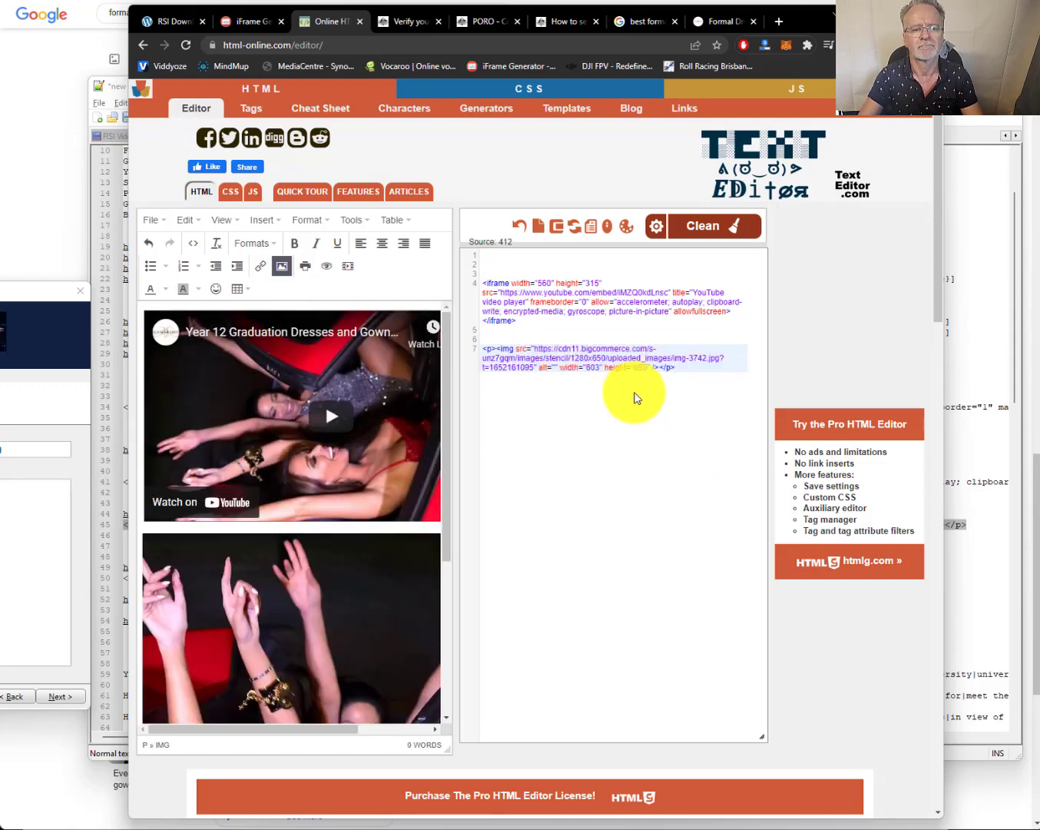
- Insert two <br> tags on separate lines between the YouTube iframe and the img-3742.jpg image code
left_click(527, 331)
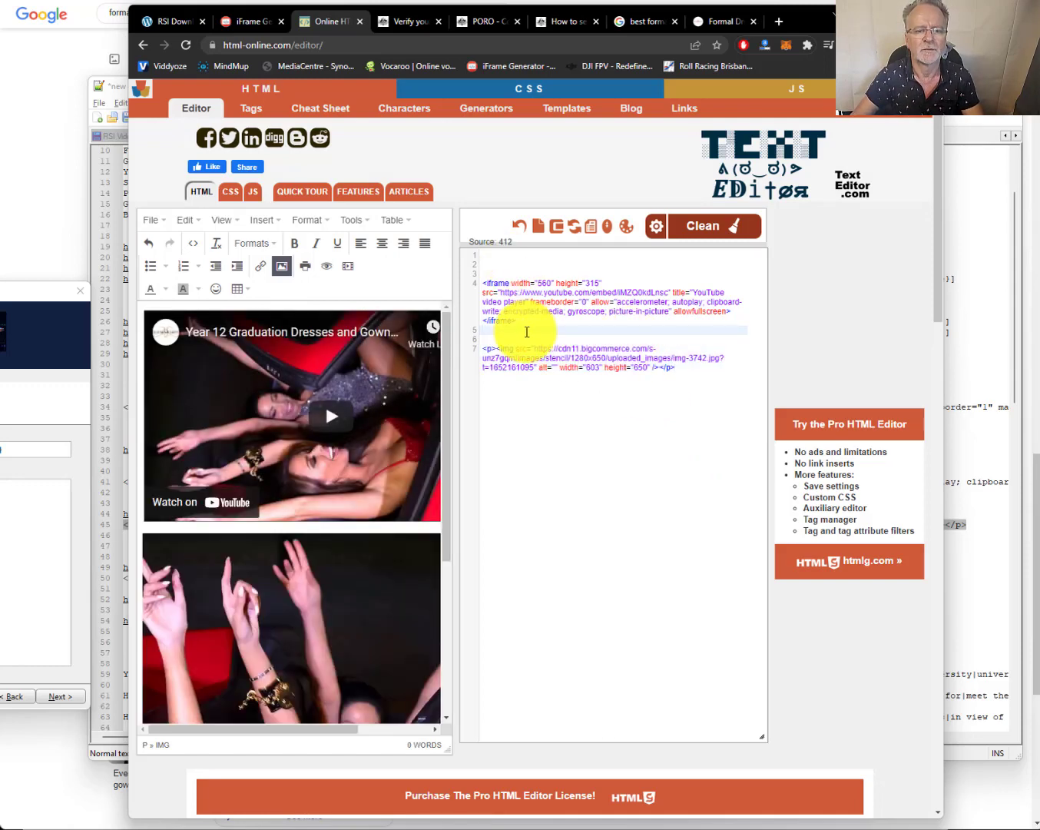
key("Return")
key("Return")
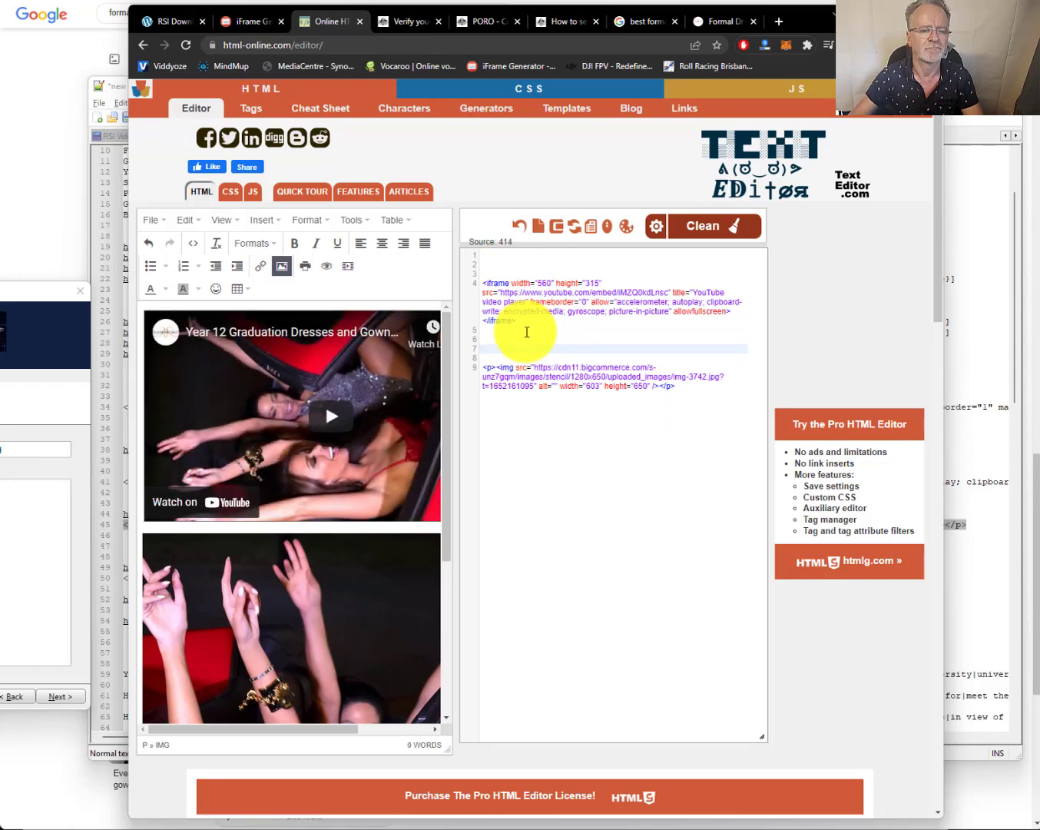
type("<br>")
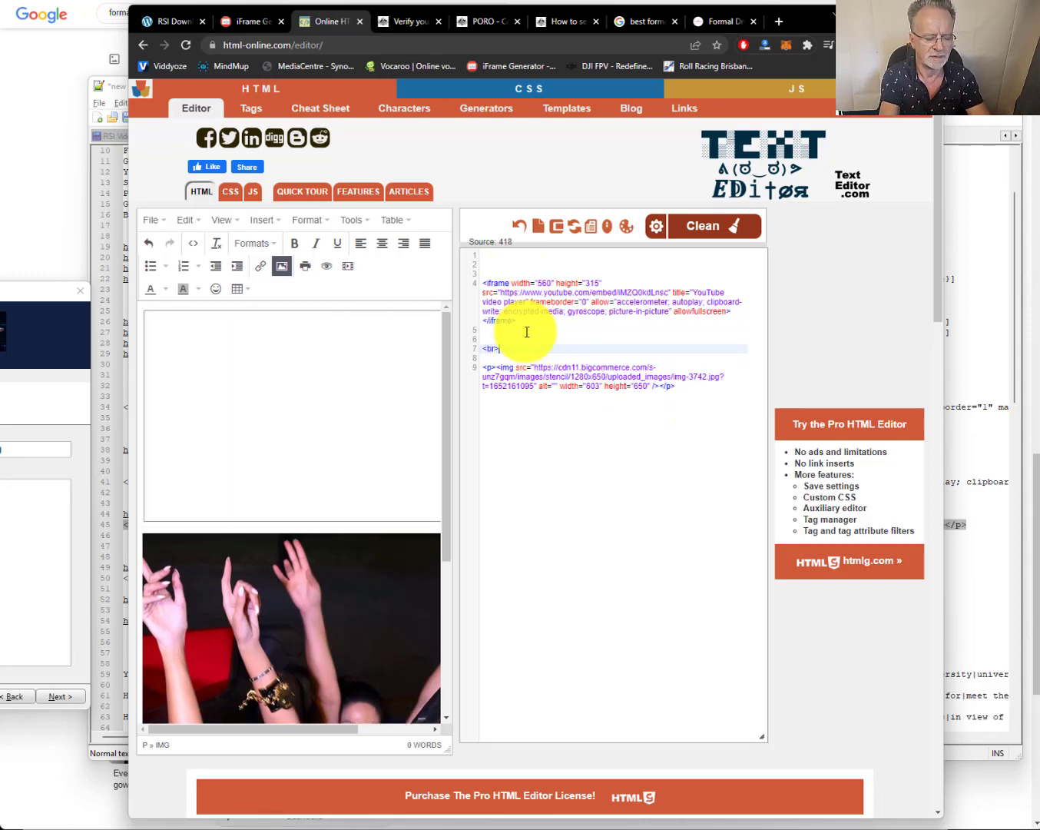
key("Return")
type("<br>")
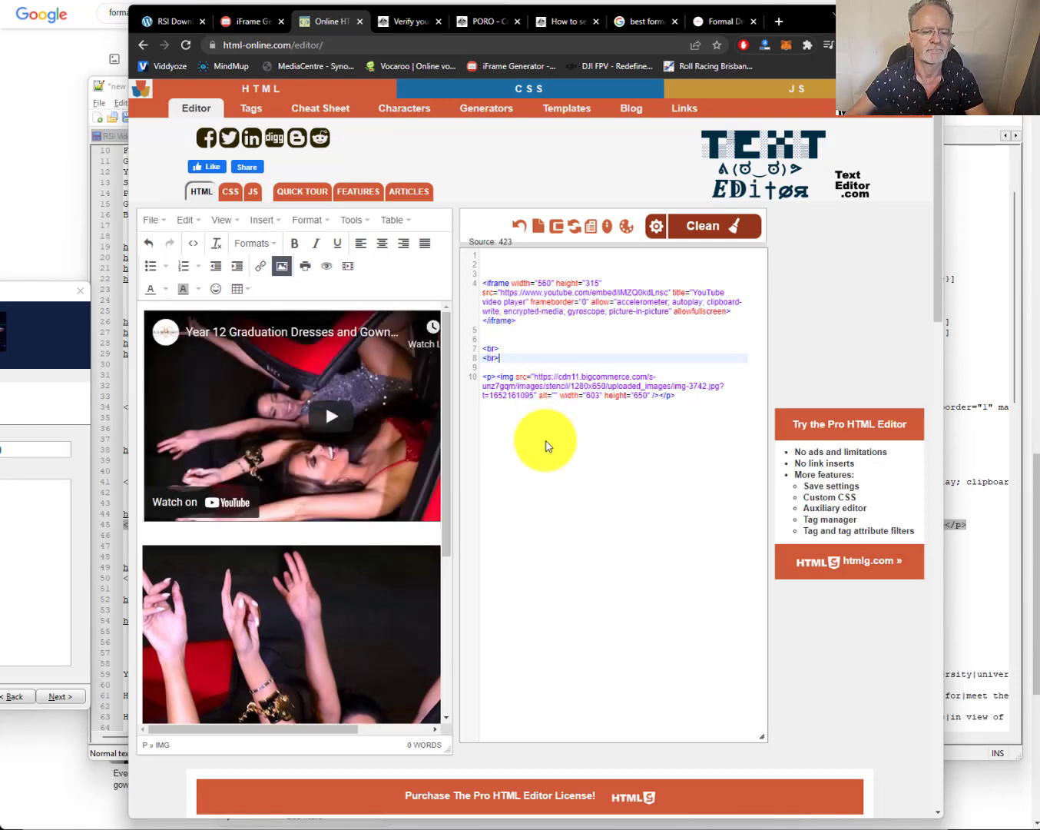
- Copy the img-3746.jpg image code on line 50 of the Notepad++ notes and paste it below the first image in the HTML source
left_click(704, 401)
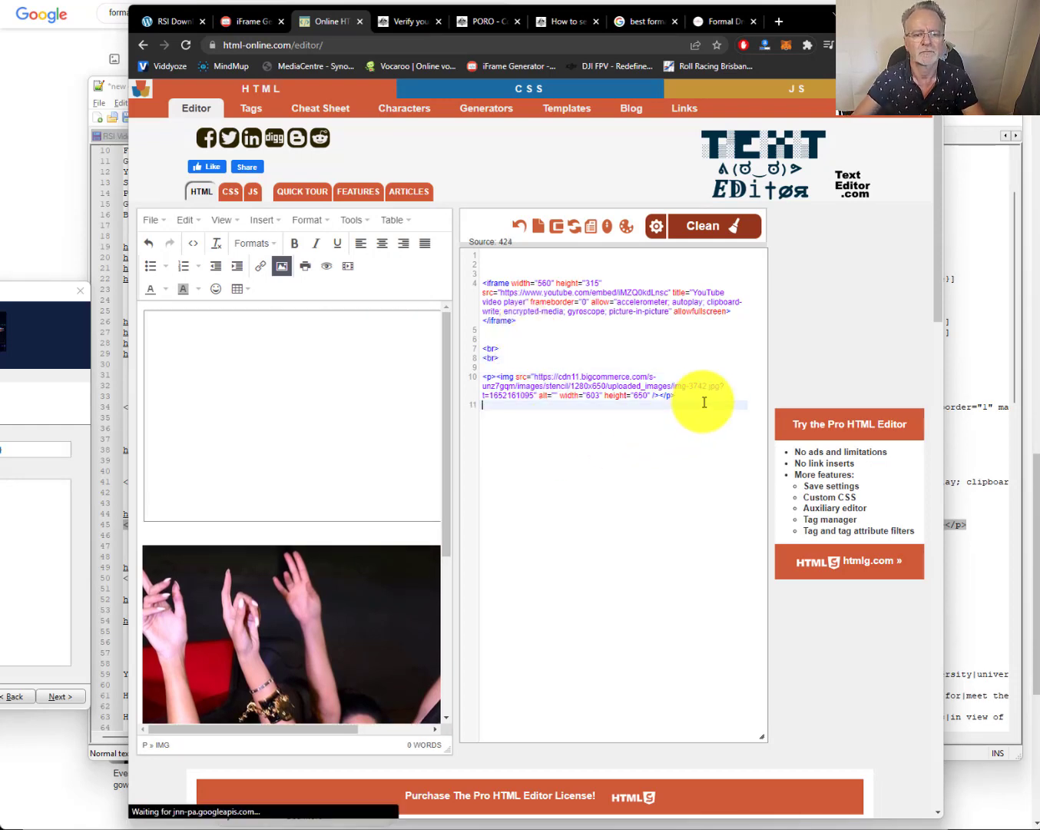
key("Return")
key("Return")
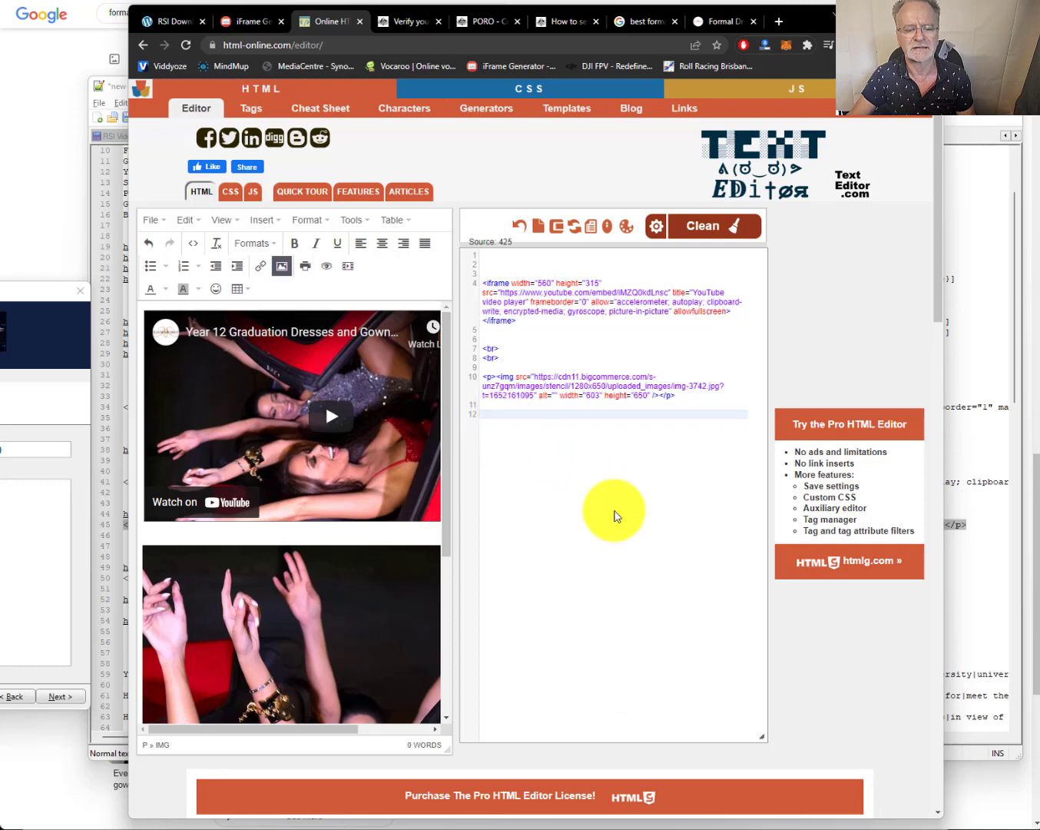
scroll(196, 542, "down", 3)
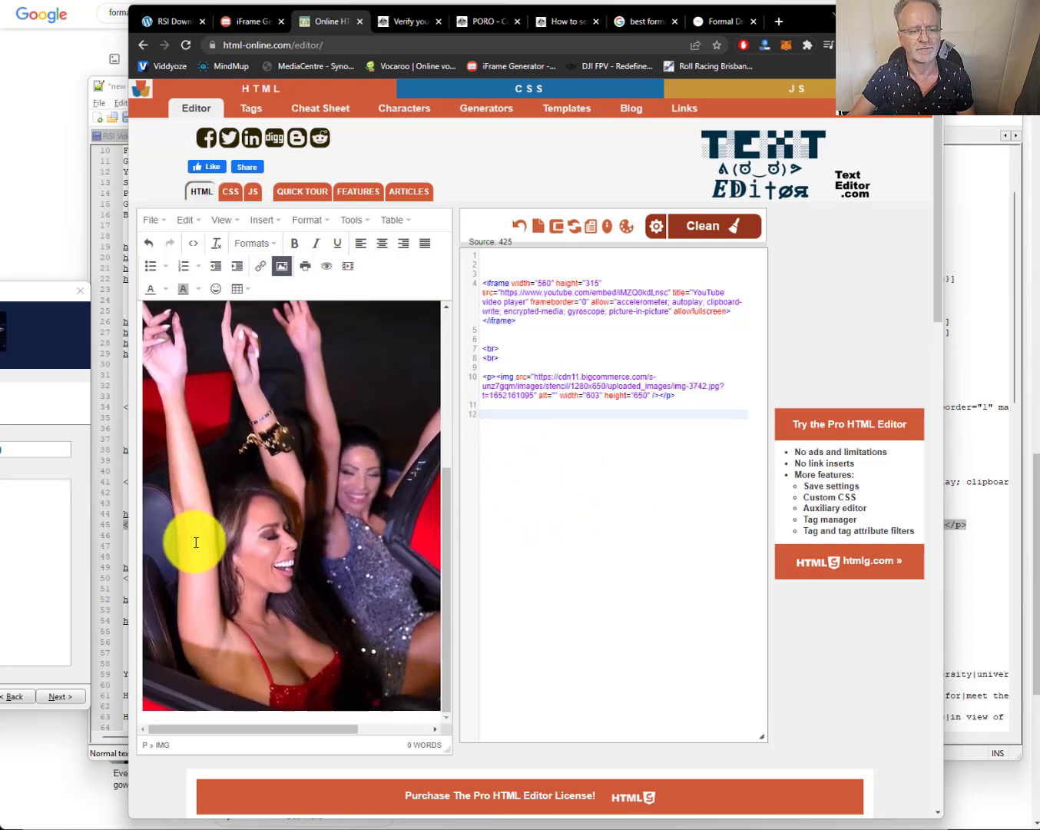
scroll(196, 542, "up", 3)
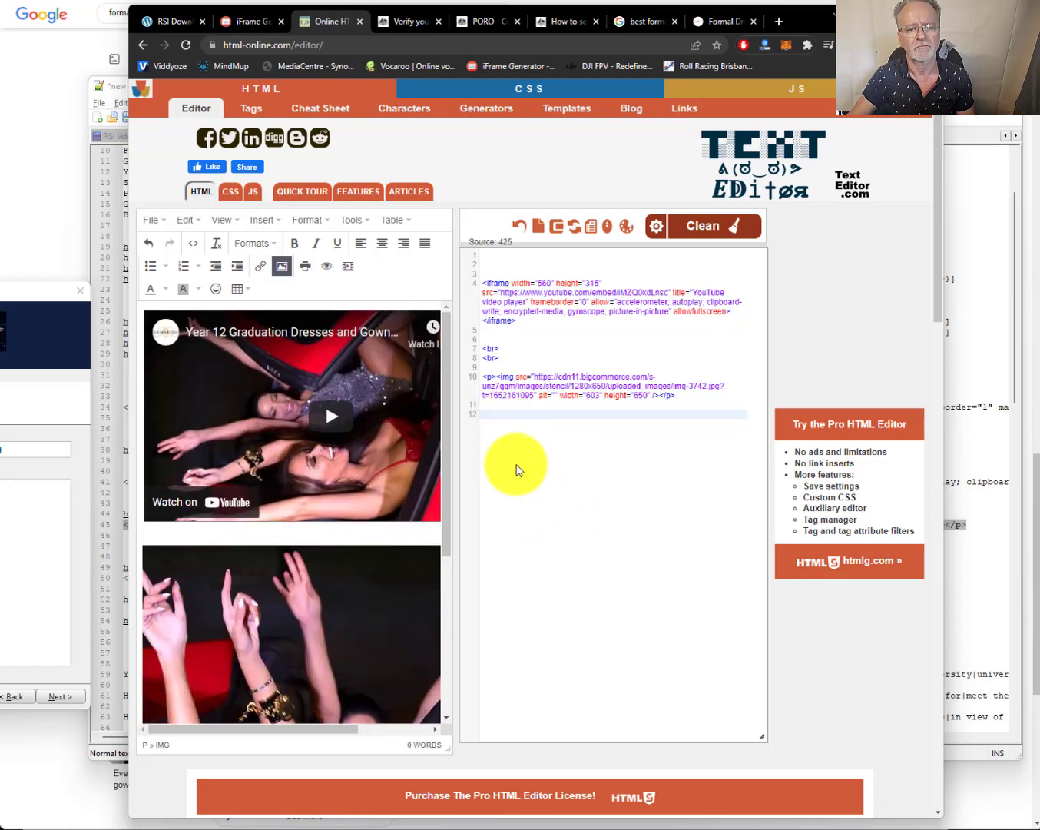
key("alt+Tab")
scroll(358, 493, "up", 10)
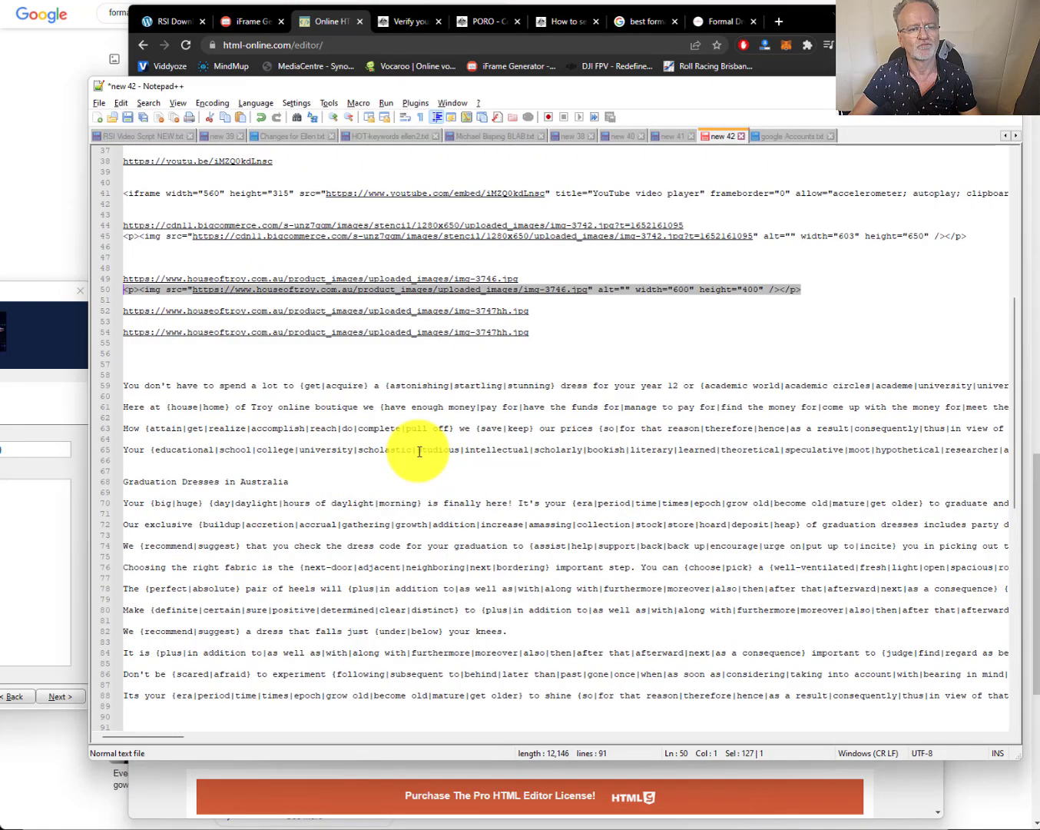
key("alt+Tab")
left_click(520, 453)
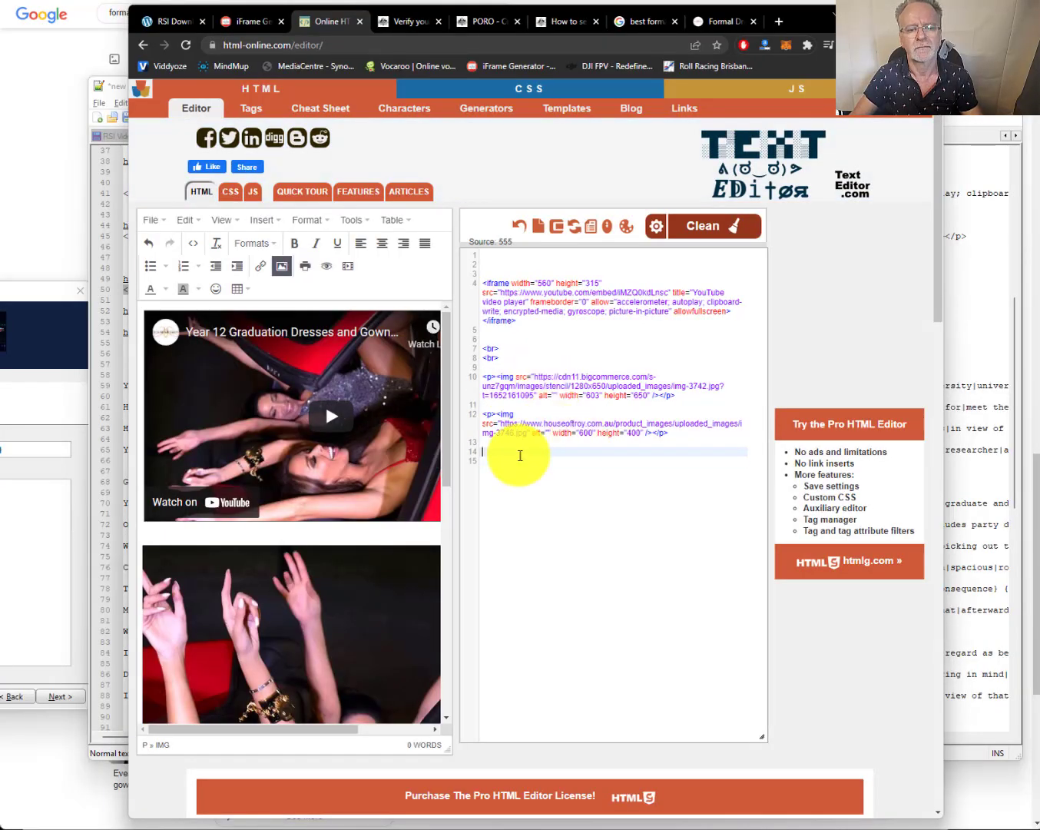
- Copy the assembled video and image HTML, move the Setup Accounts window back into view, and paste the code into its Article field
left_click_drag(520, 456, 483, 251)
key("ctrl+c")
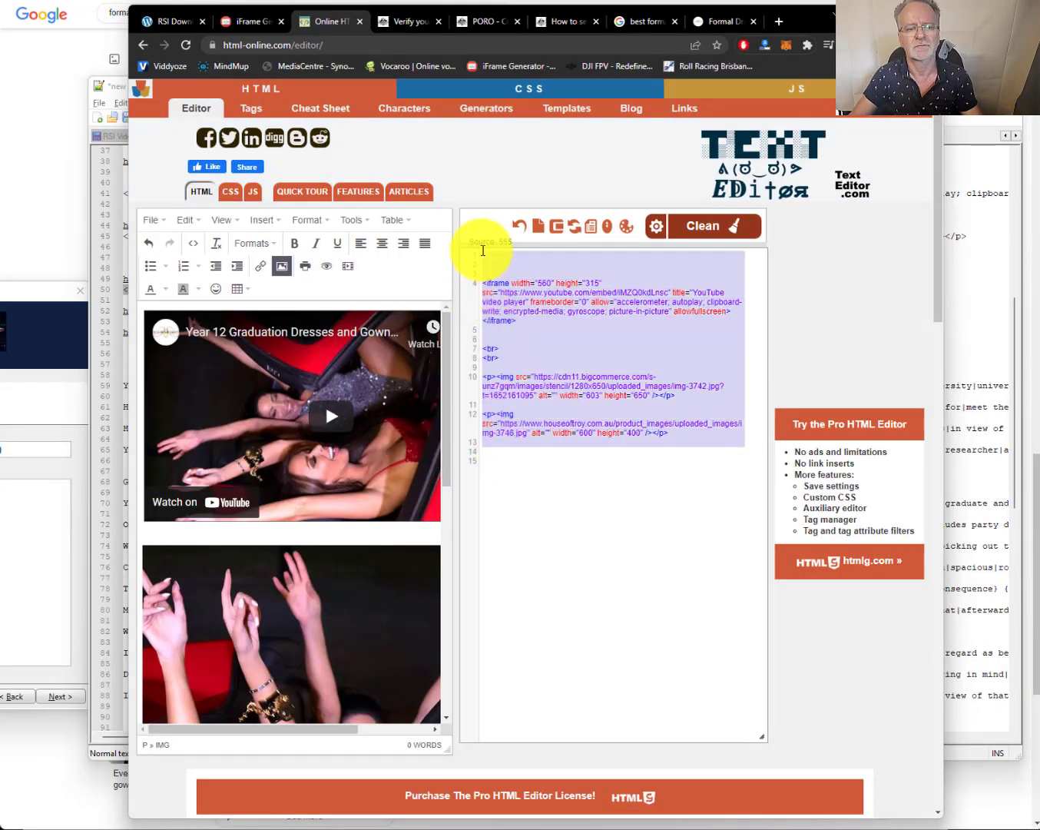
left_click(15, 537)
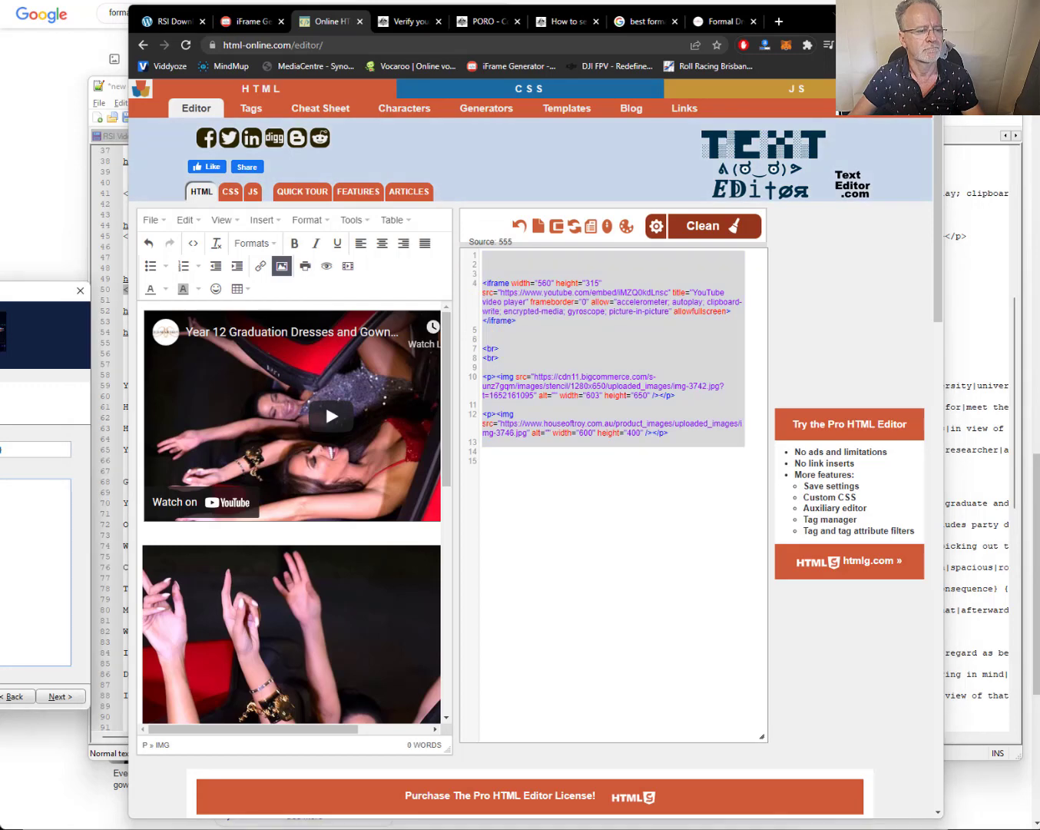
left_click_drag(15, 291, 529, 203)
key("ctrl+v")
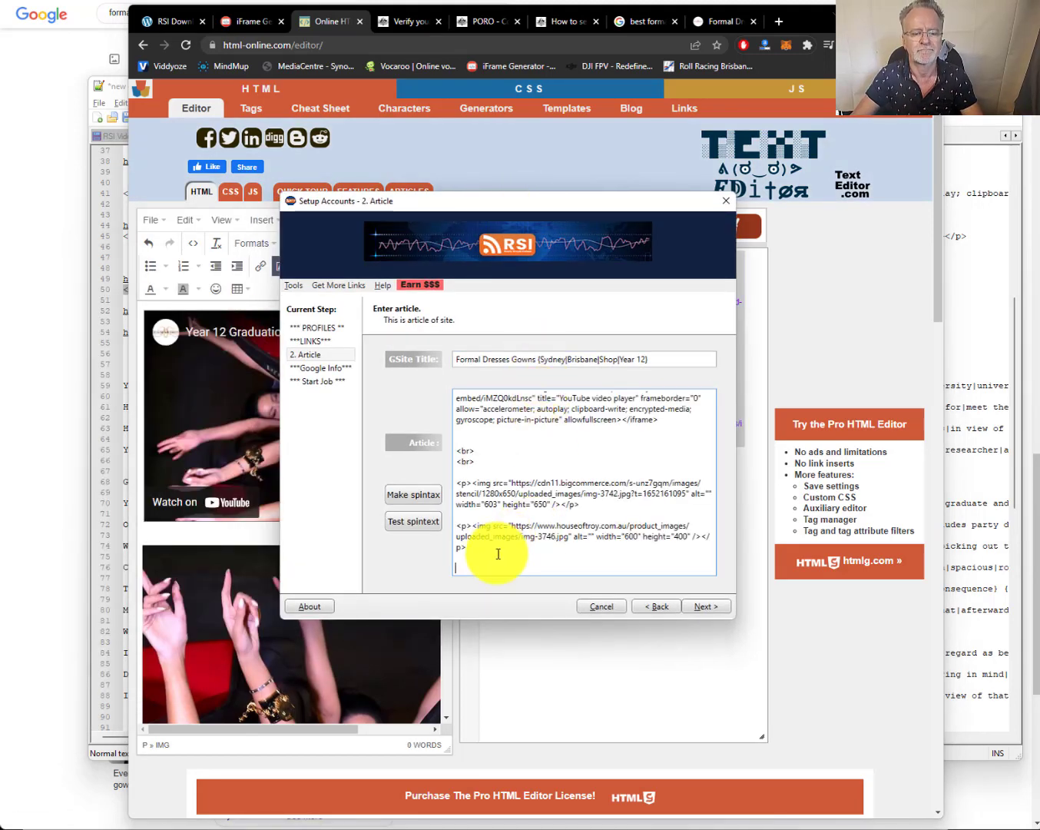
- Copy the spun article text from line 57 to the end of the Notepad++ notes and paste it below the image code in the Article field
key("super+Tab")
key("alt+Tab")
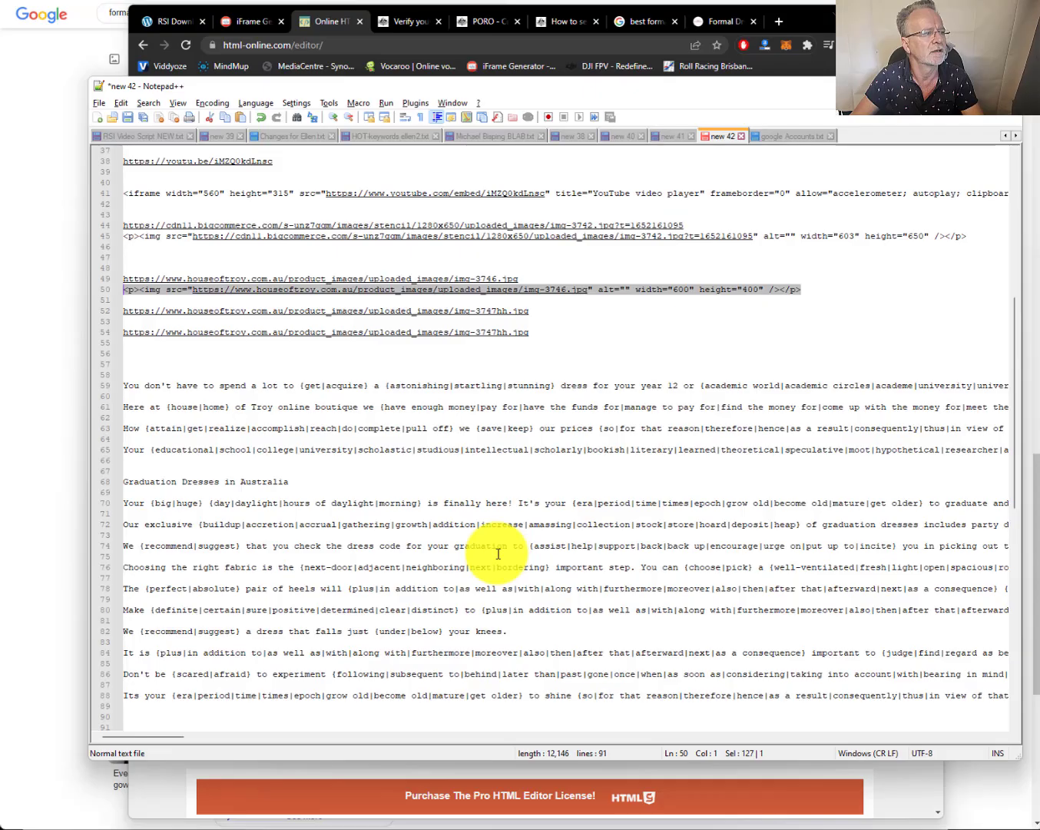
left_click(201, 362)
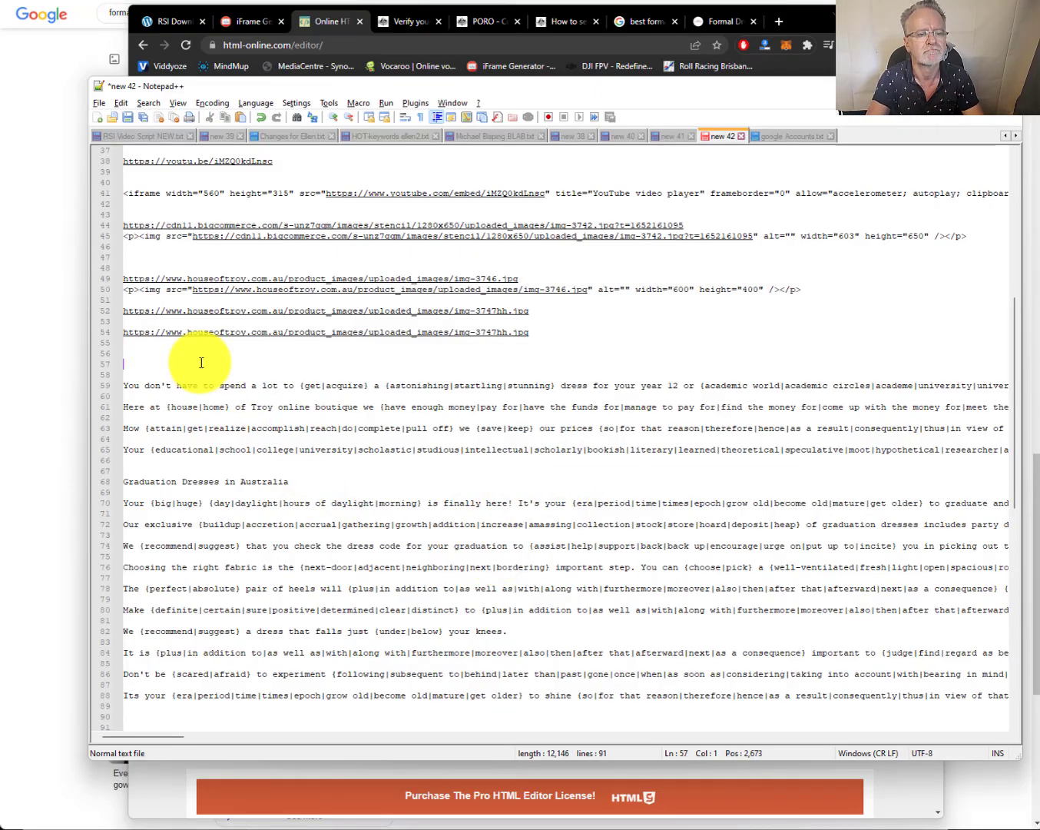
key("shift+Down")
key("shift+Down")
key("shift+Down")
key("shift+Down")
key("shift+Down")
key("shift+Down")
key("shift+Down")
key("shift+Down")
key("shift+Down")
key("shift+Down")
key("shift+Down")
key("shift+Down")
key("shift+Down")
key("shift+Down")
key("shift+Down")
key("shift+Down")
key("shift+Down")
key("shift+Down")
key("shift+Down")
key("shift+Down")
key("shift+Down")
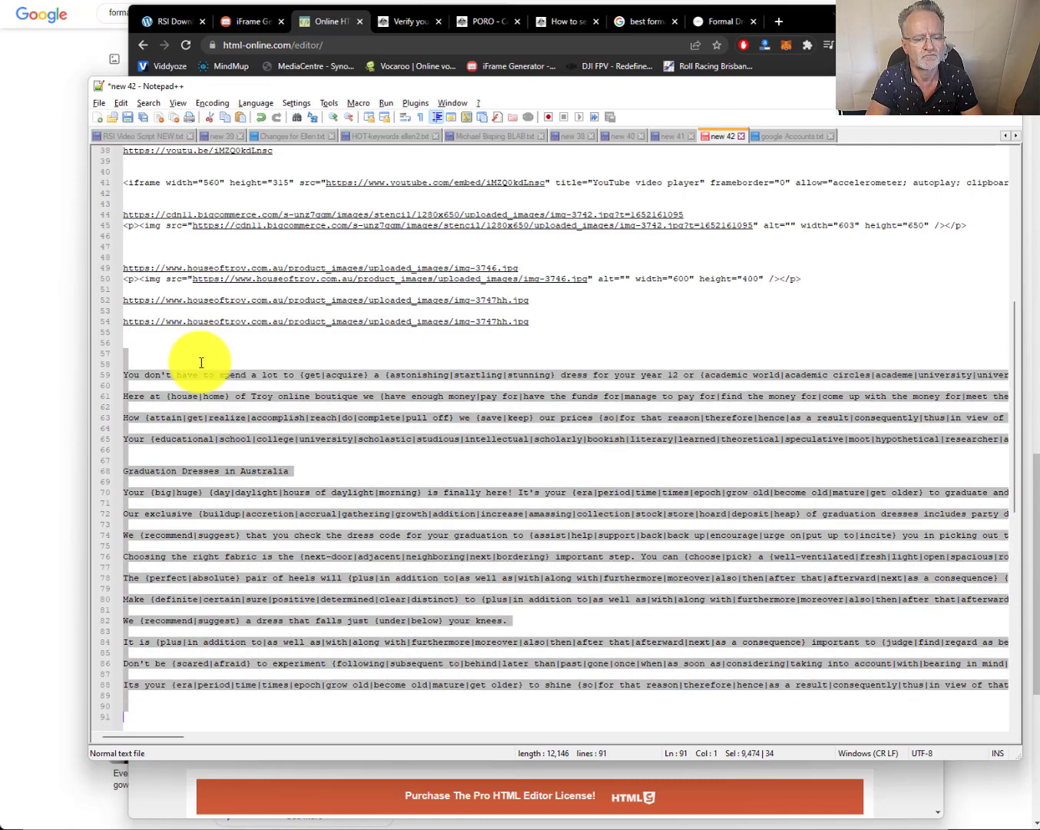
key("alt+Tab")
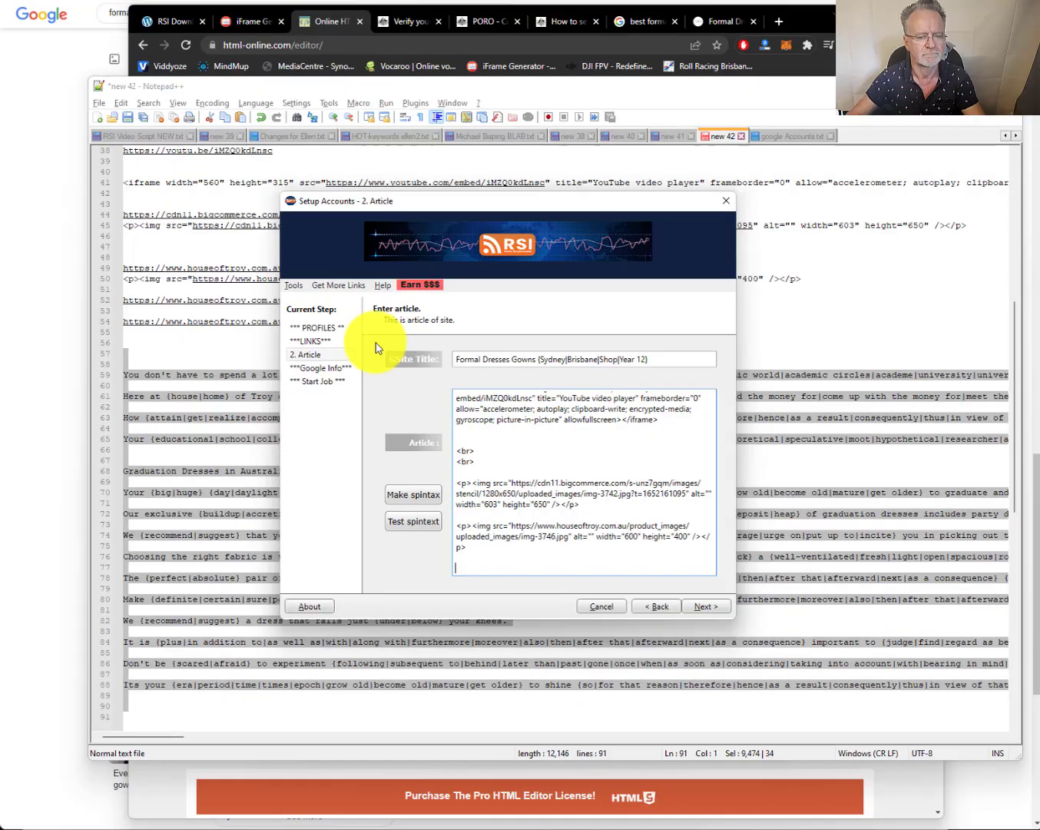
key("ctrl+v")
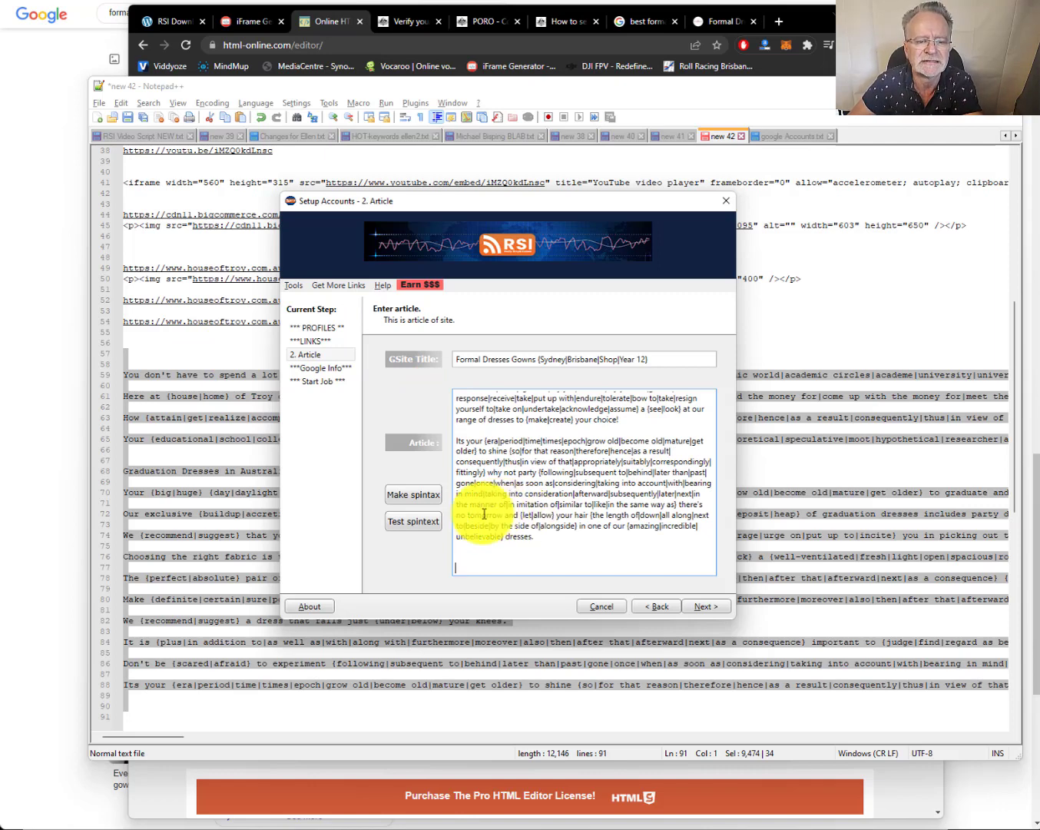
- Test the article's spintax, generate a second spun version for comparison, and close the Spin Test Form
left_click(412, 530)
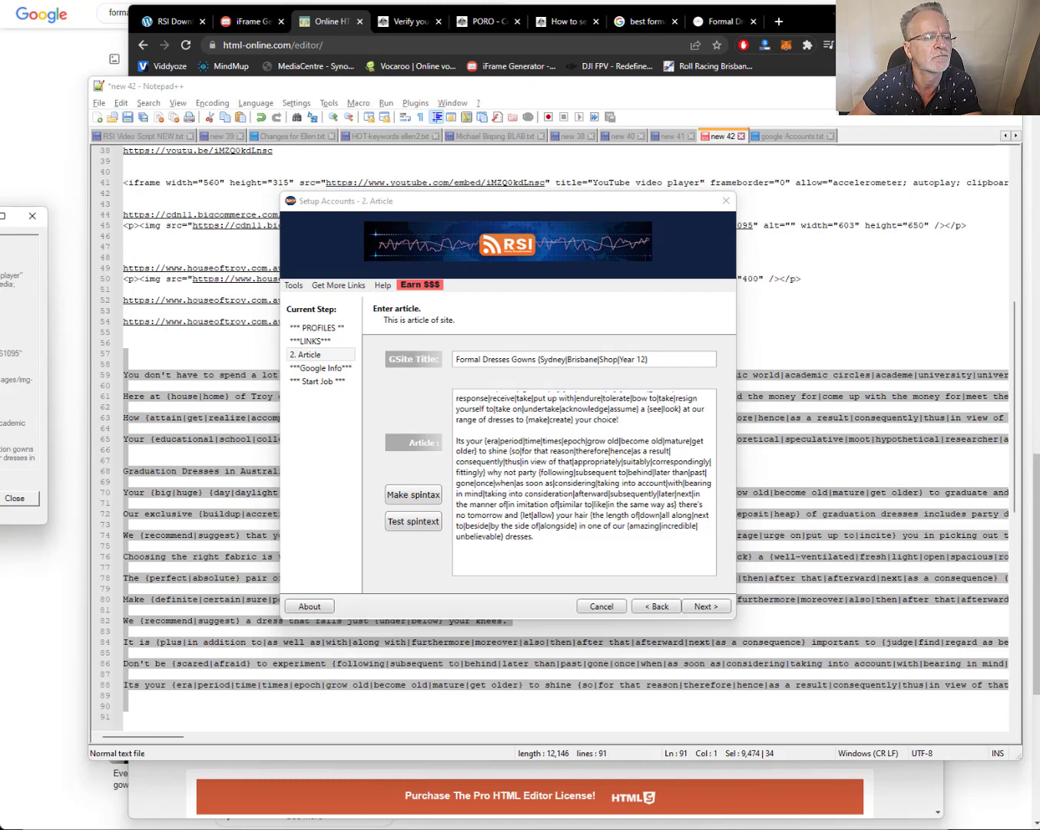
left_click_drag(0, 226, 315, 264)
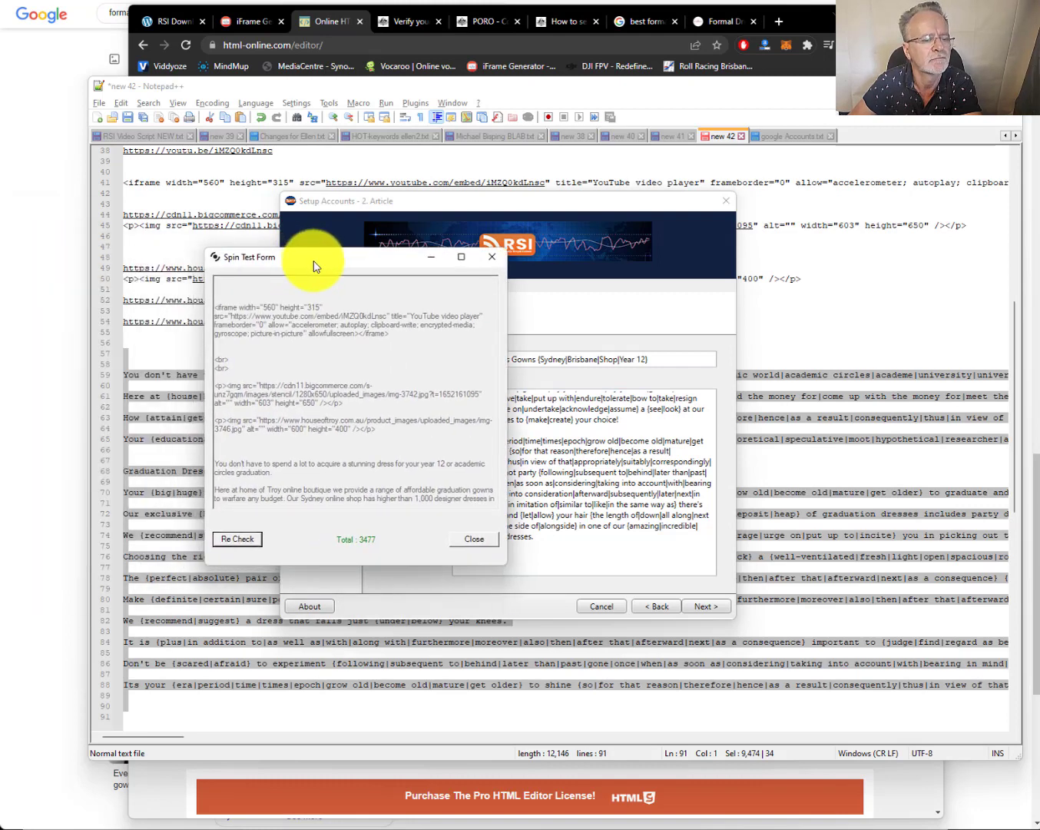
left_click(236, 539)
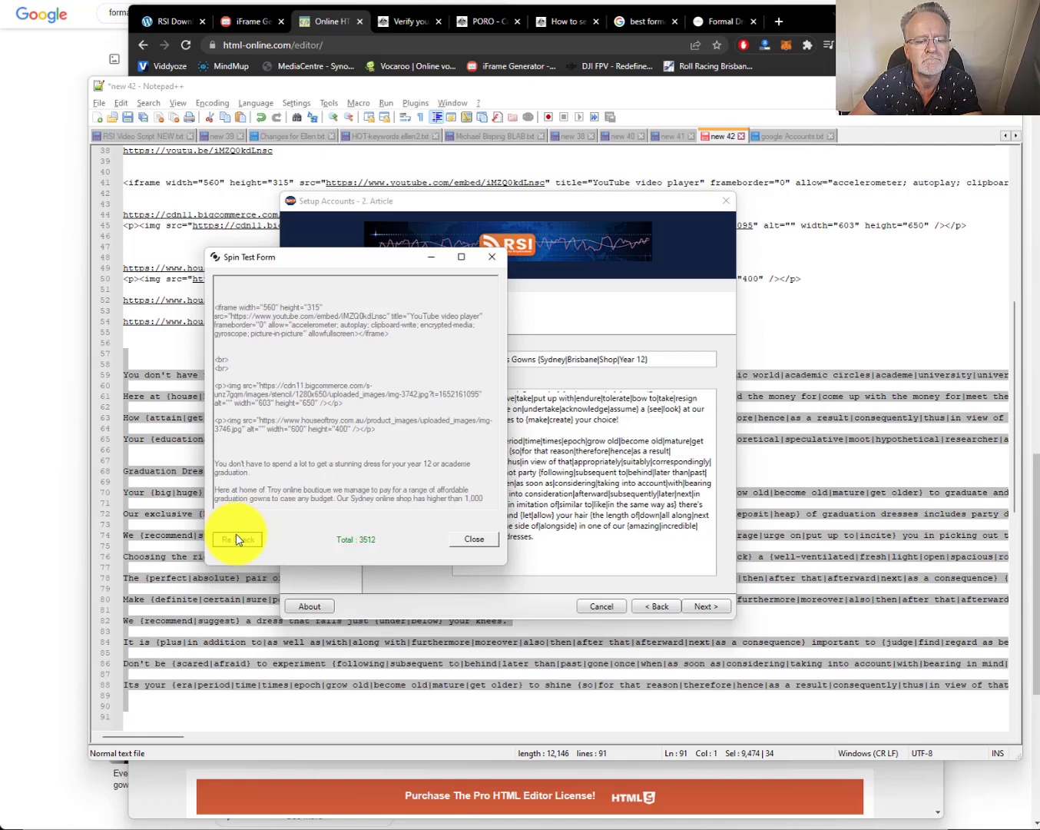
left_click(474, 539)
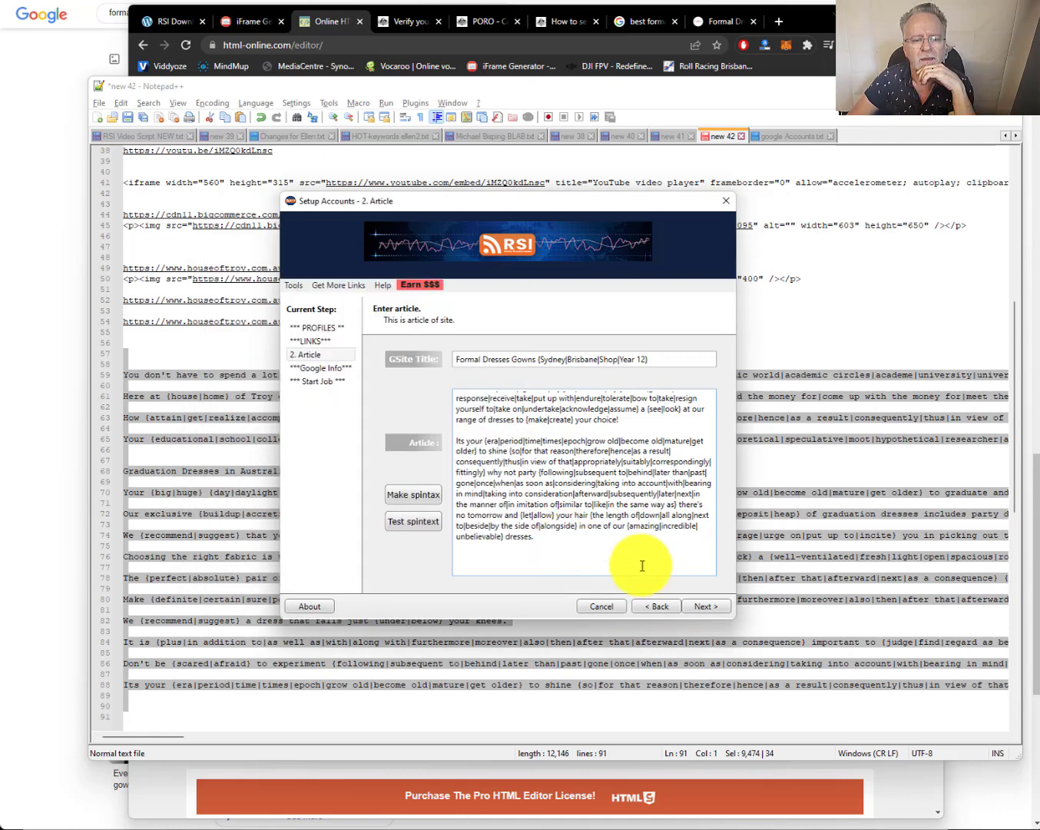
- Continue to the Google Info step and move all four available Google accounts into the selected accounts
left_click(707, 607)
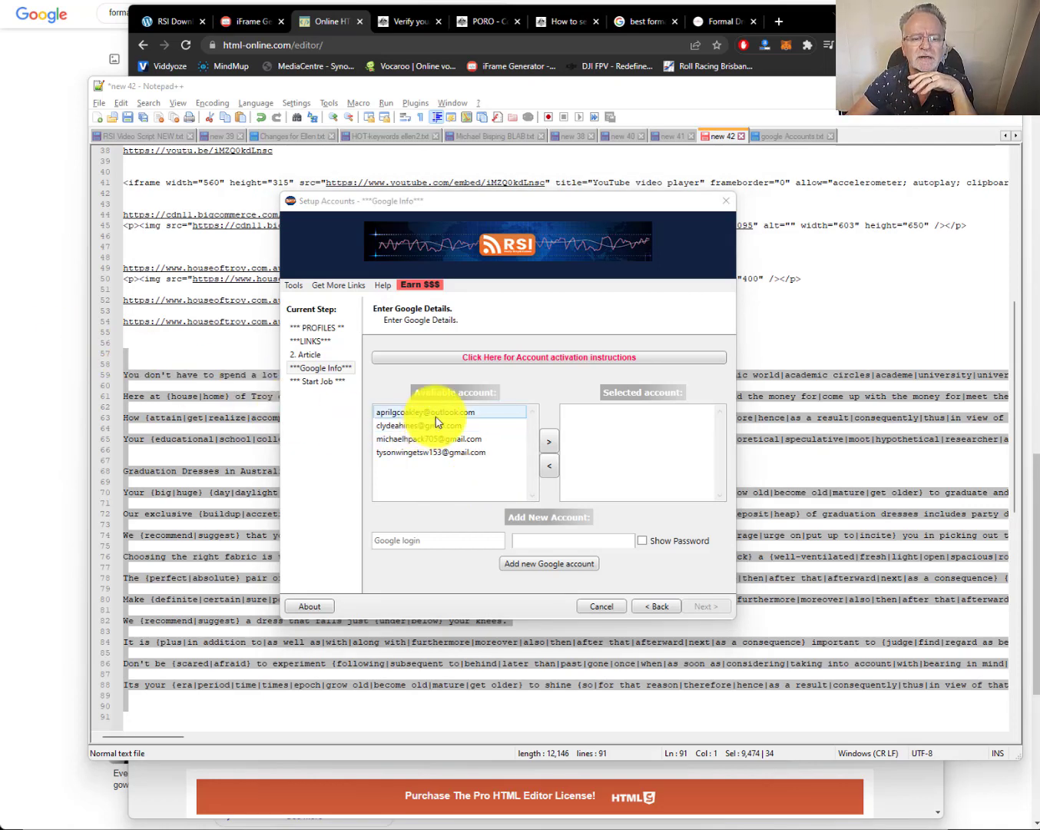
double_click(436, 415)
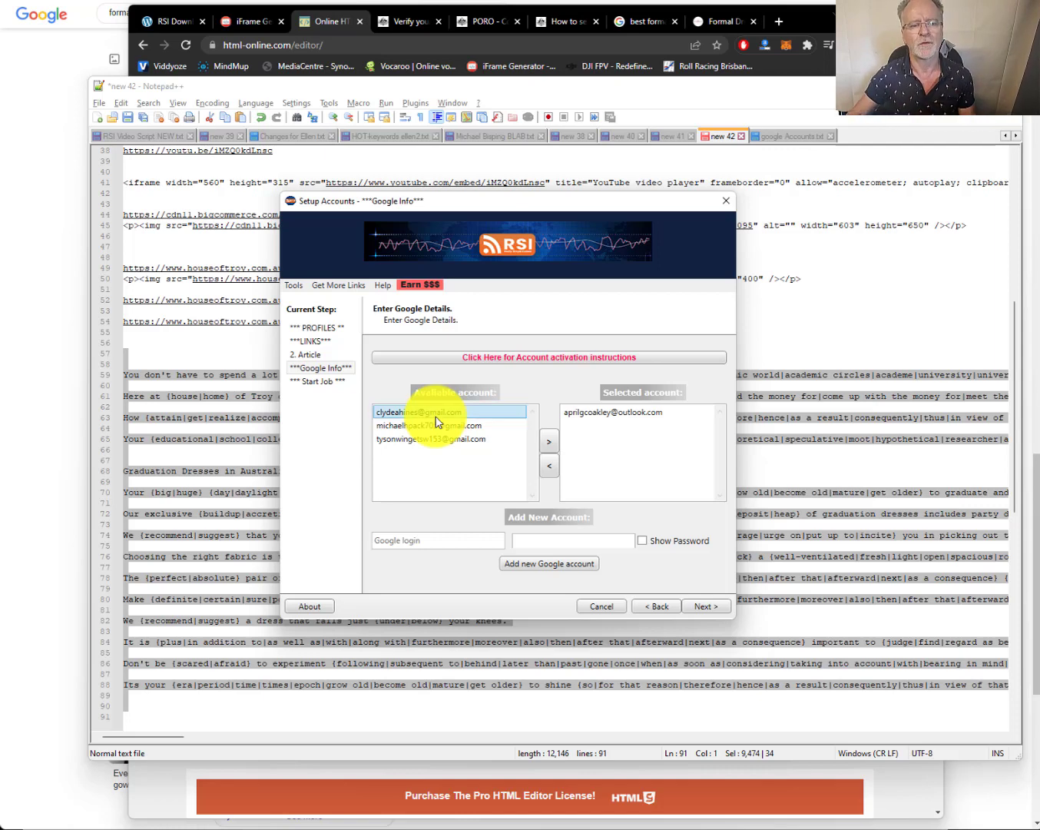
double_click(435, 414)
double_click(436, 414)
left_click(436, 415)
double_click(436, 414)
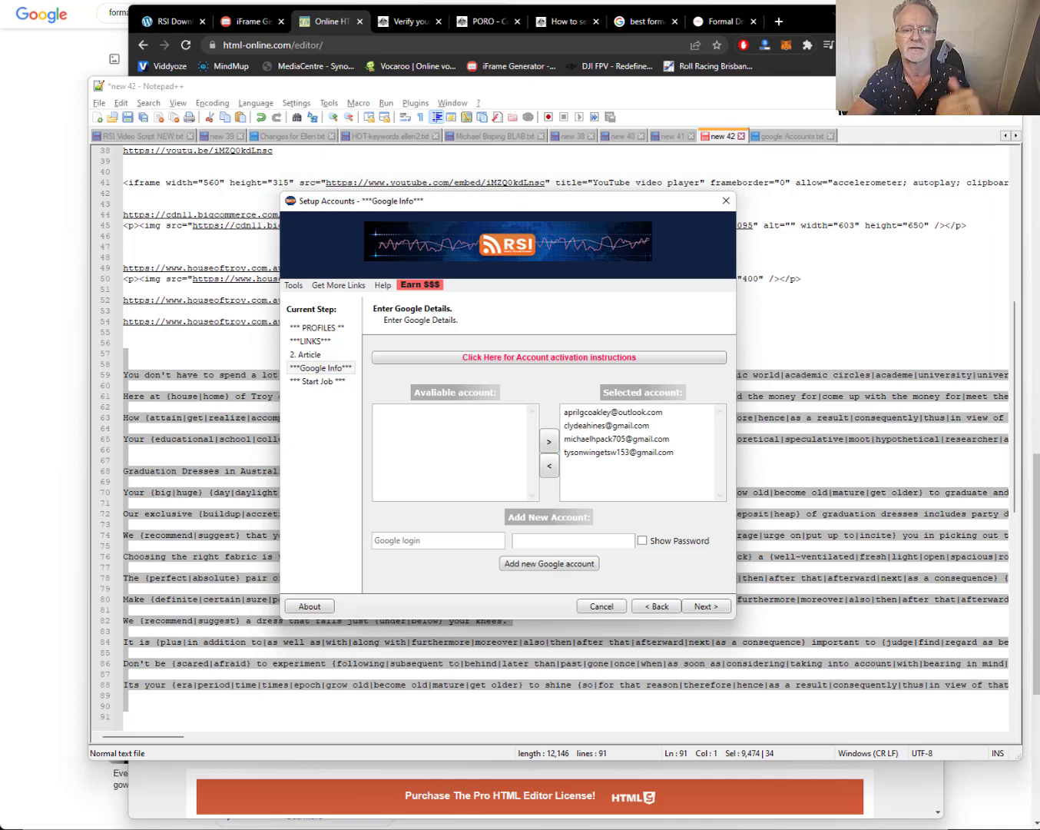
left_click(608, 414)
left_click(599, 425)
left_click(597, 441)
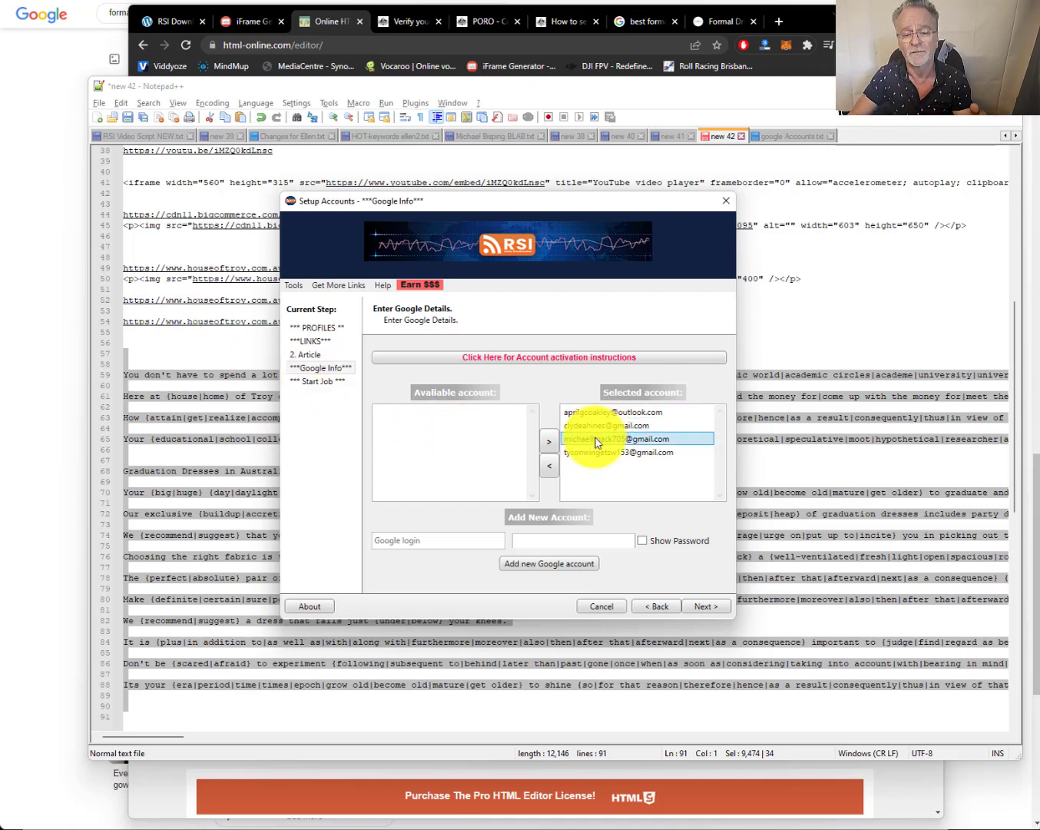
left_click(608, 457)
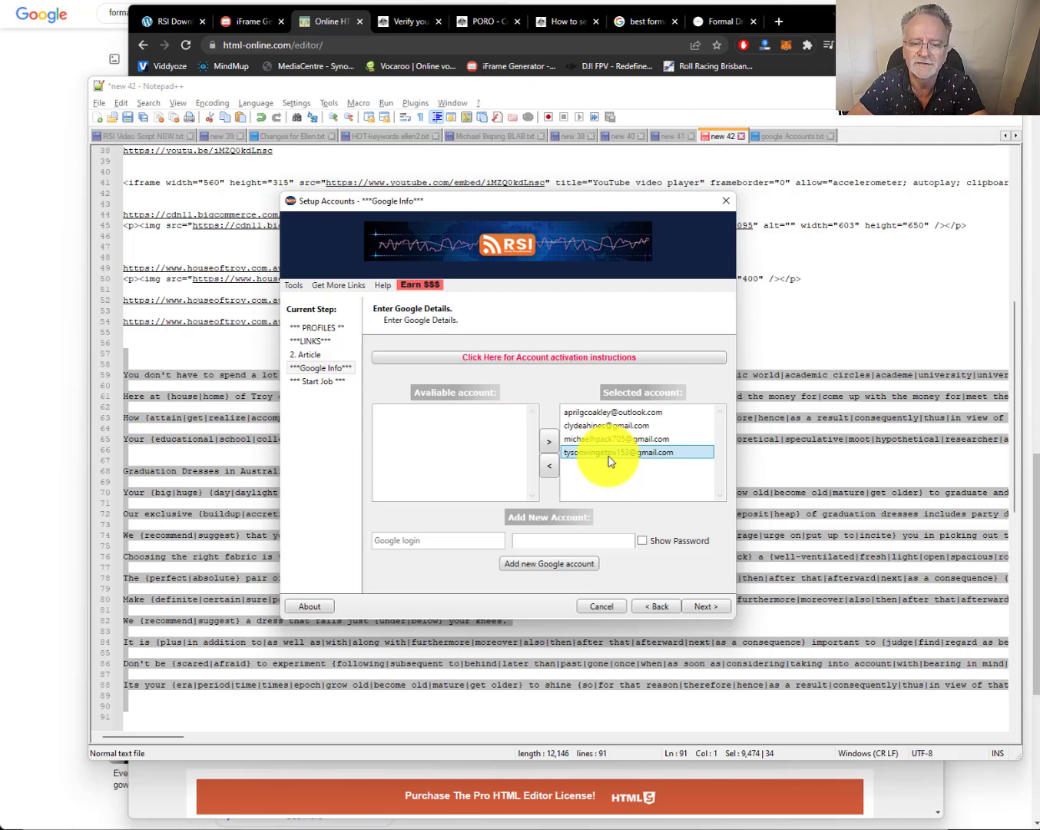
left_click(617, 425)
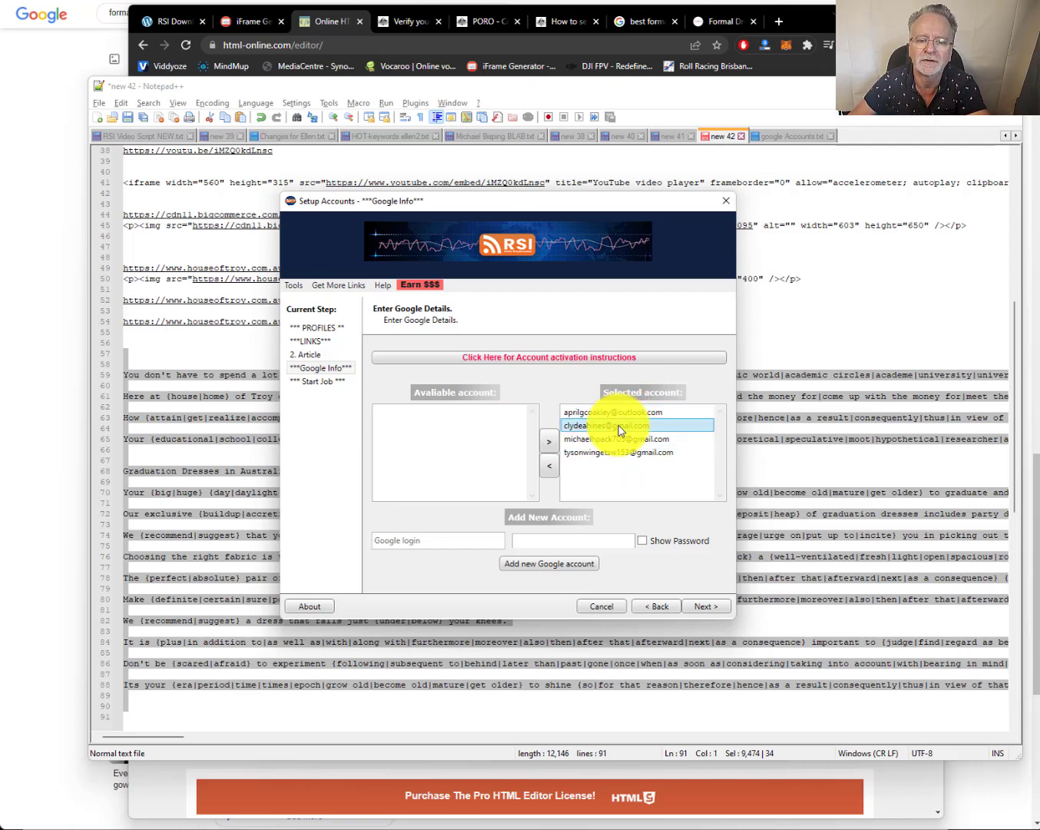
left_click(626, 453)
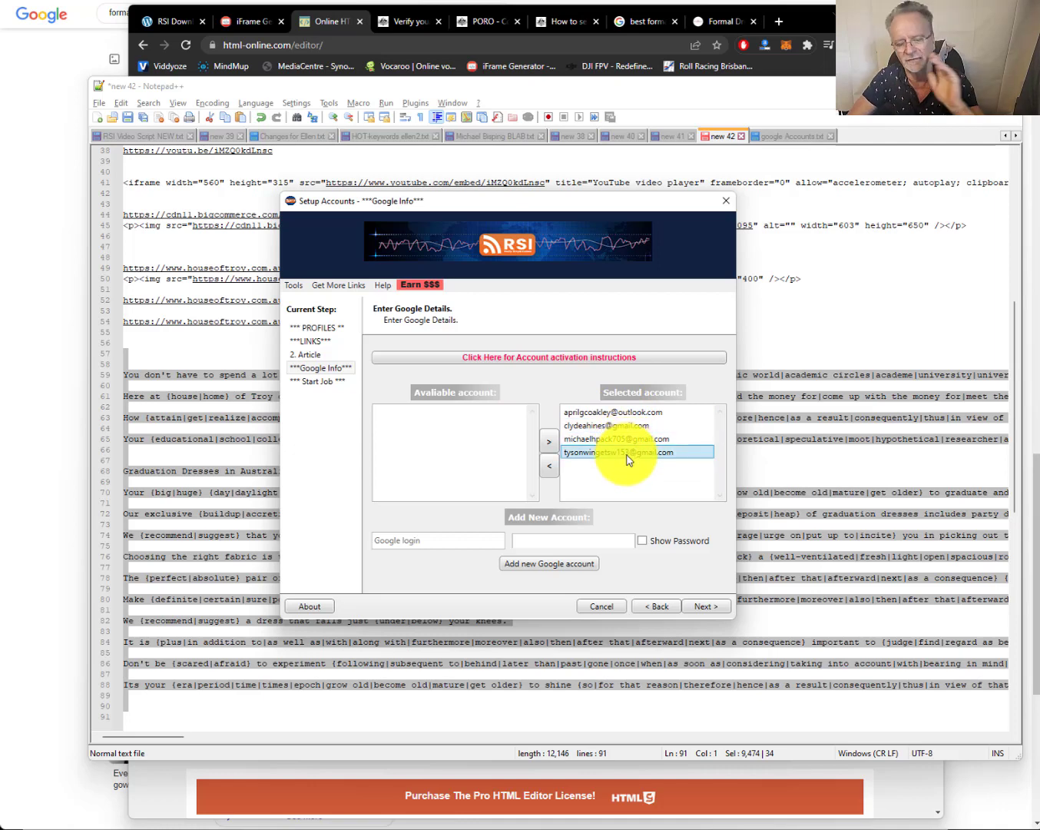
- Check the link lists in the Notepad++ notes, continue to the Start Job step and start the work
left_click(605, 427)
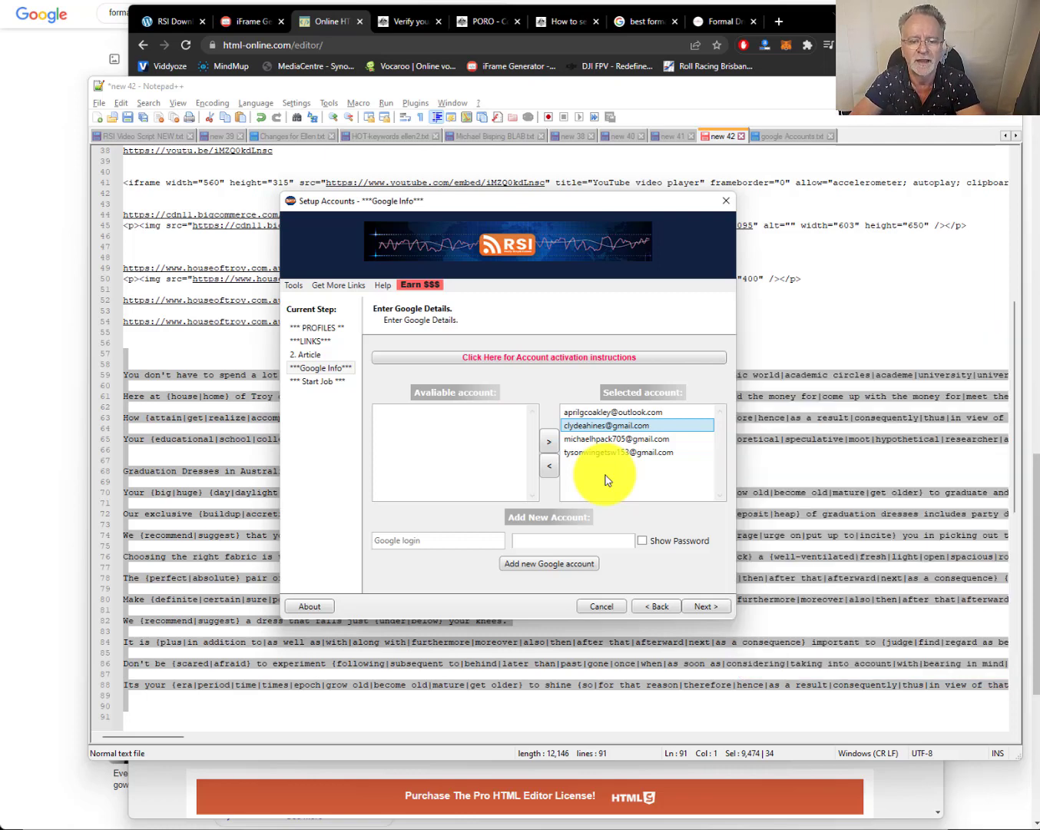
left_click(202, 341)
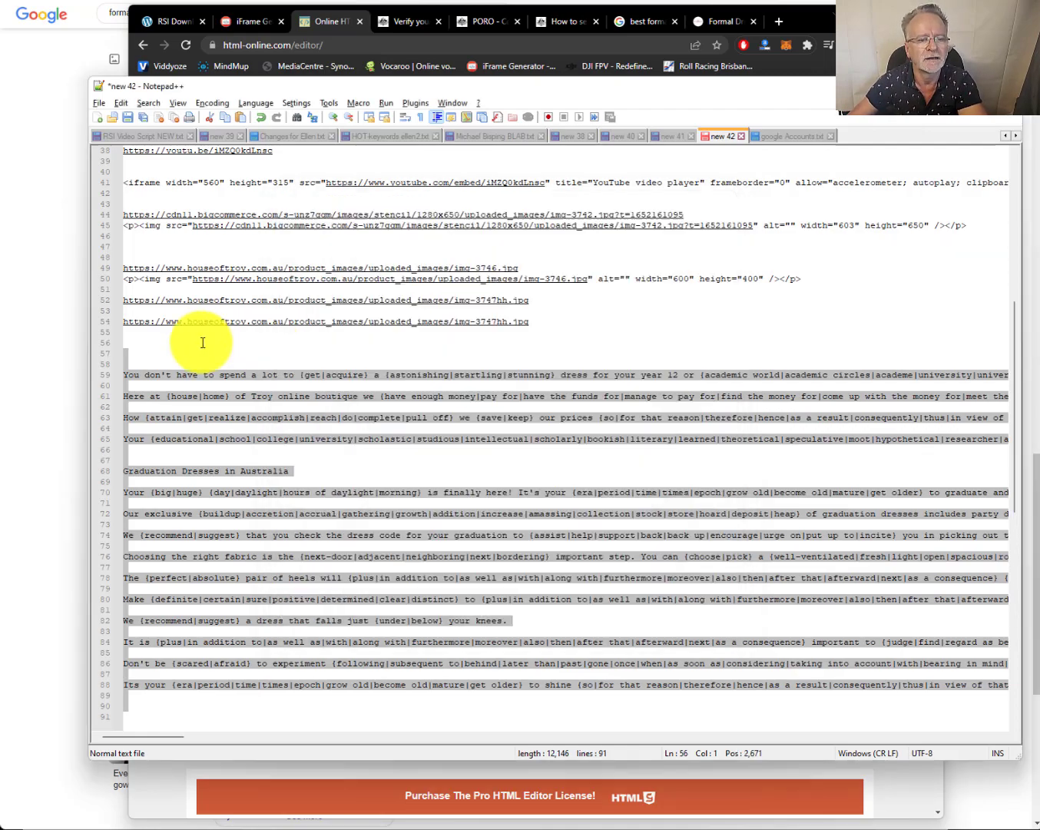
scroll(211, 362, "up", 12)
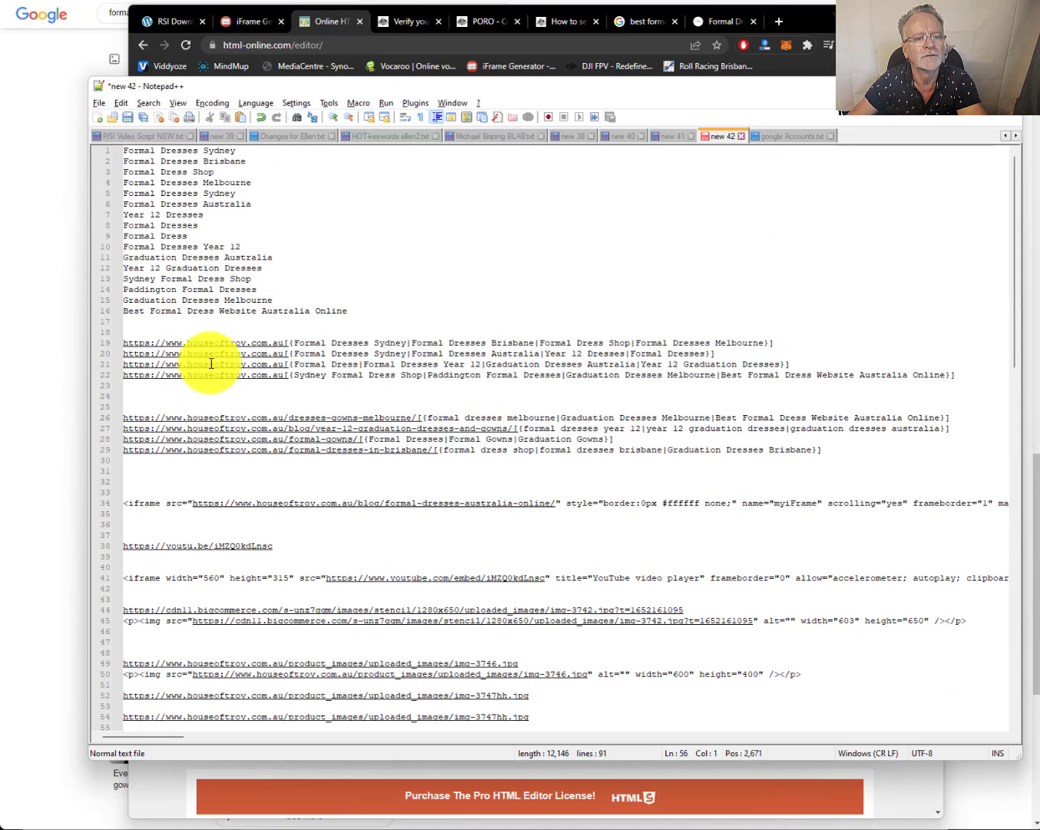
left_click(190, 400)
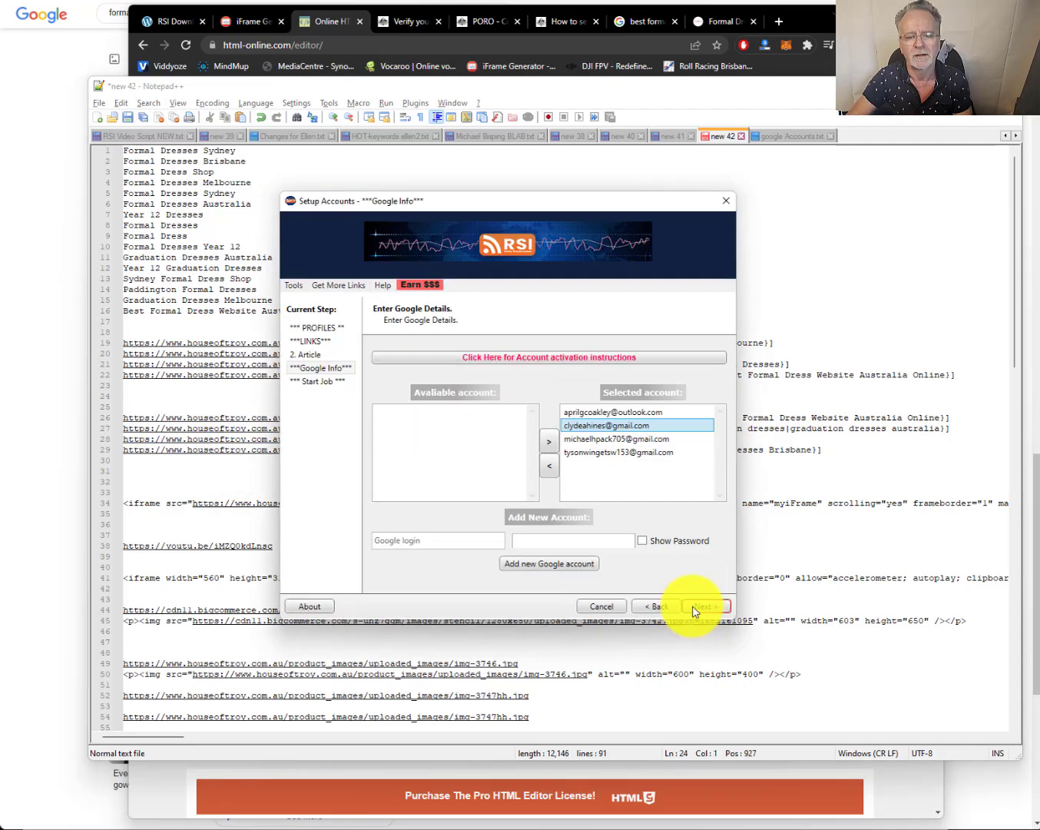
left_click(697, 608)
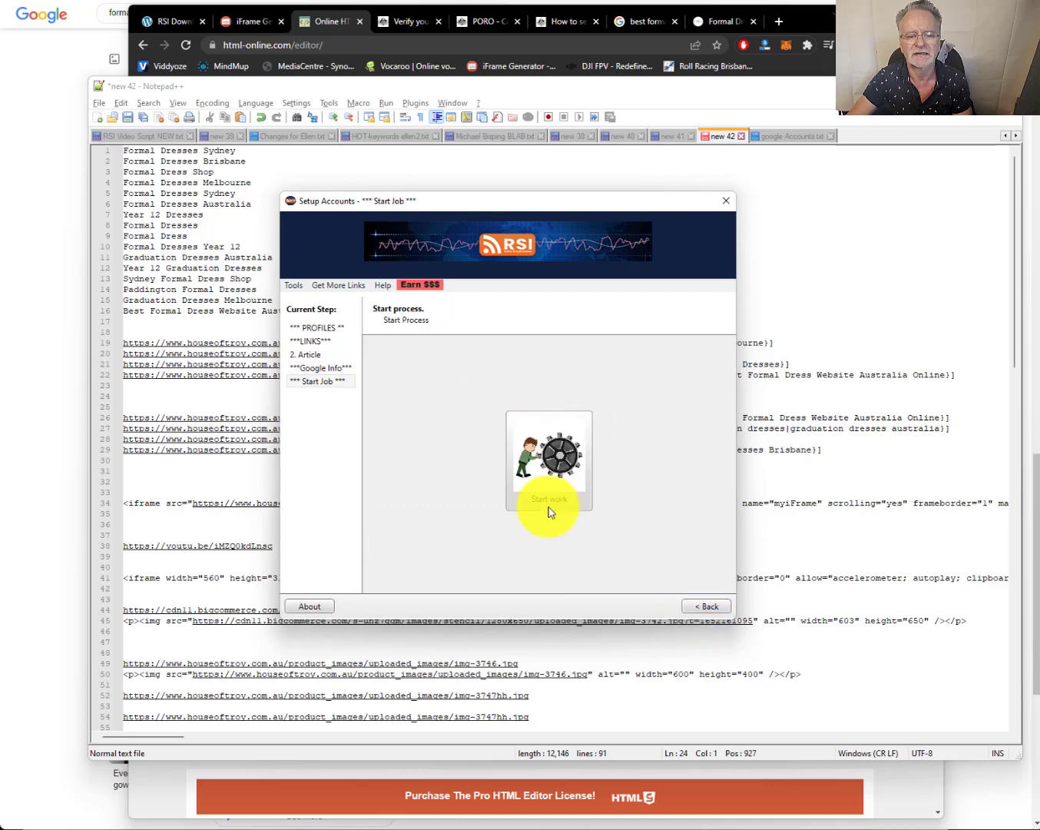
left_click(548, 473)
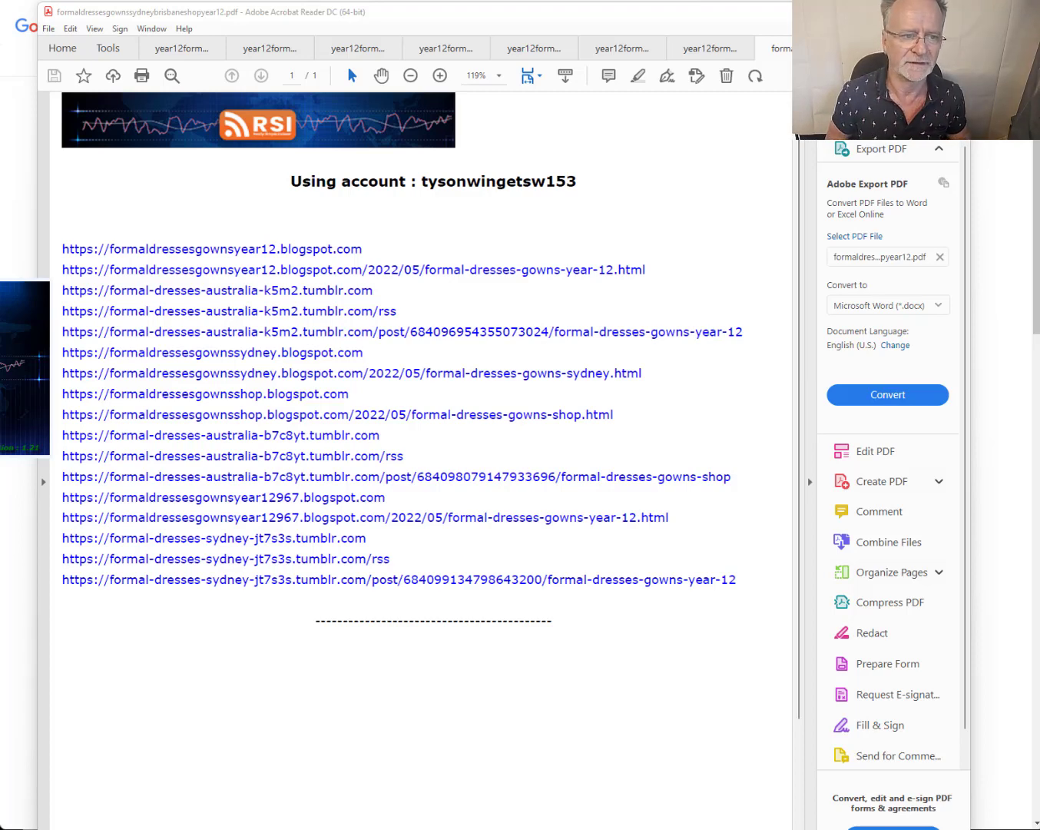
- Copy the four House of Troy inner-page spintax links from lines 26 to 29 into a new Notepad++ document, followed by blank lines
key("alt+Tab")
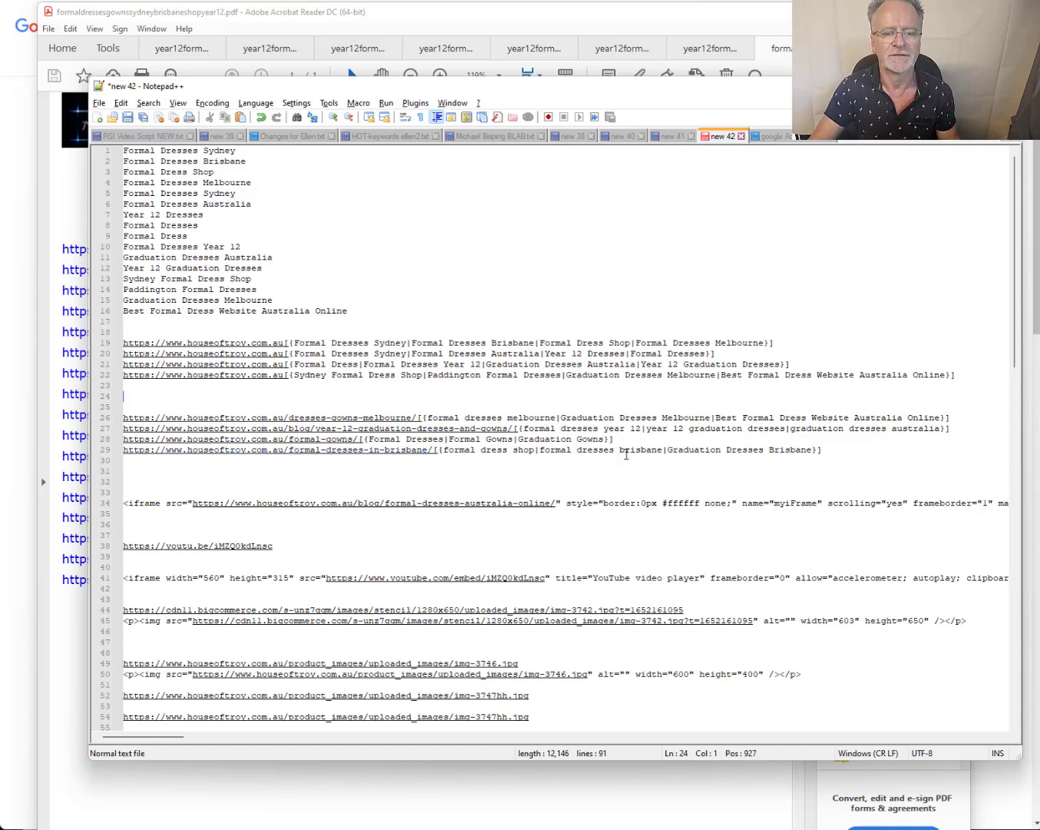
left_click(846, 449)
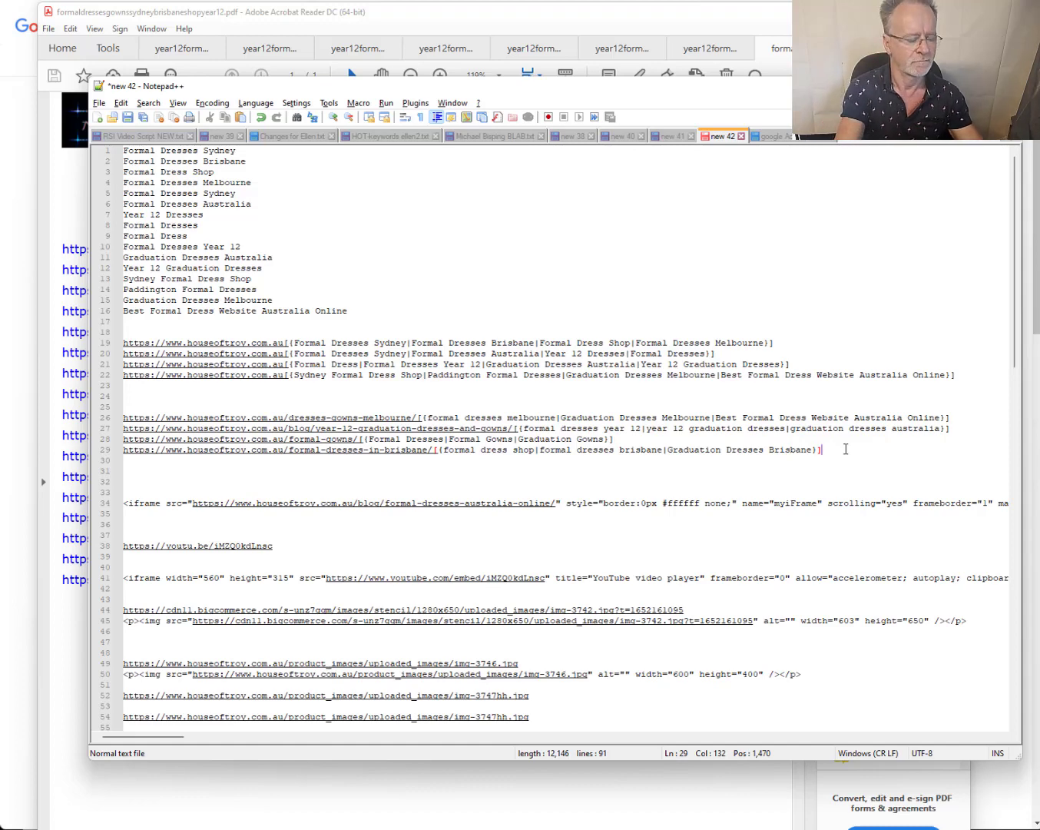
key("shift+Home")
key("shift+Up")
key("shift+Up")
key("shift+Up")
key("ctrl+c")
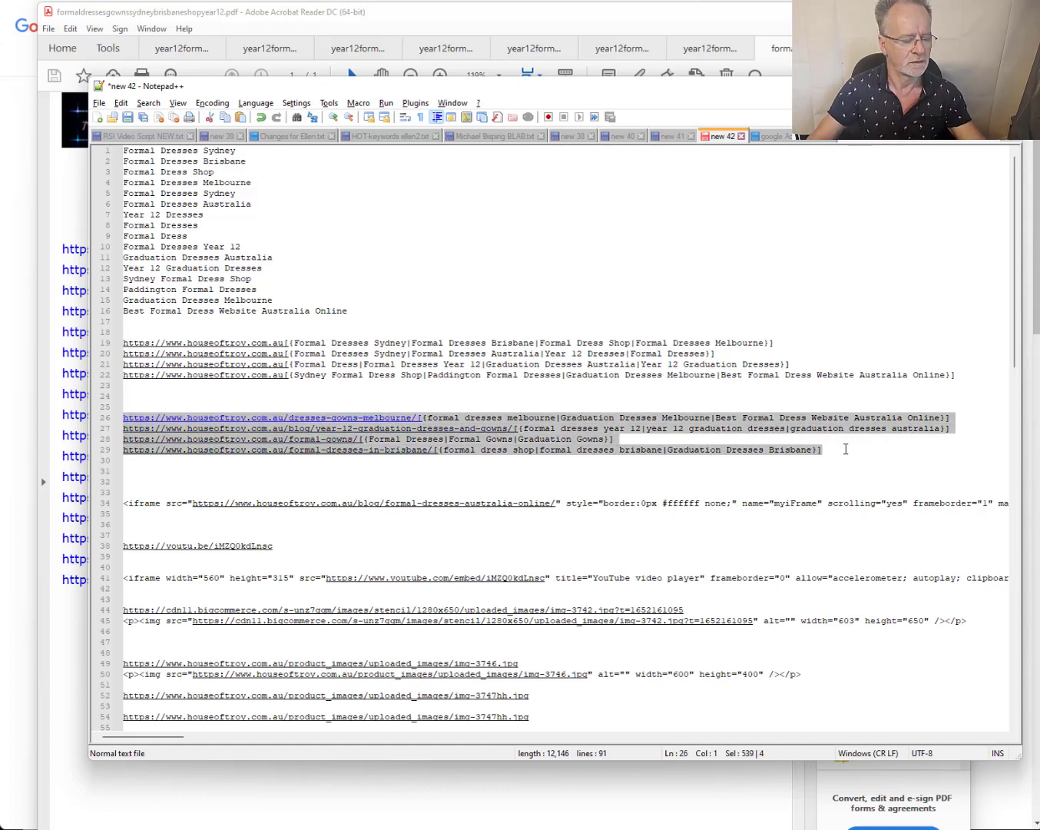
left_click(103, 119)
key("ctrl+v")
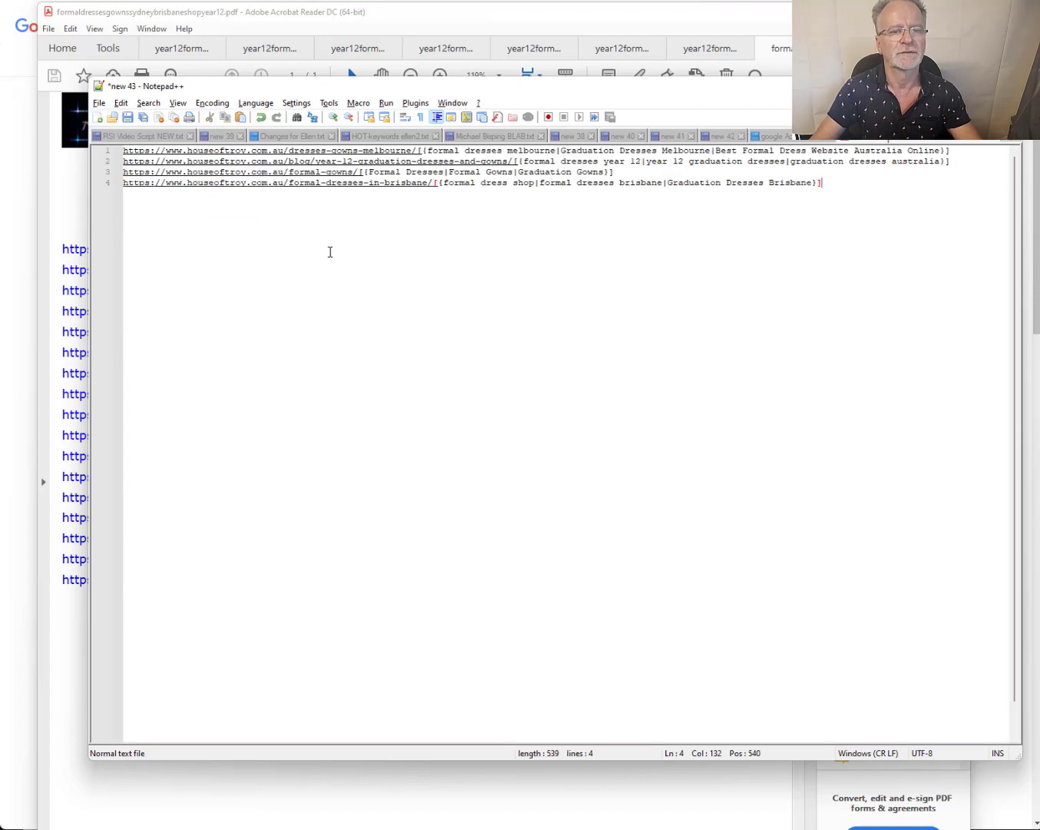
key("Return")
key("Return")
- Switch to Really Simple Indexer, load the Hot Phase 2 profile and continue past its links to the Article step
key("alt+Tab")
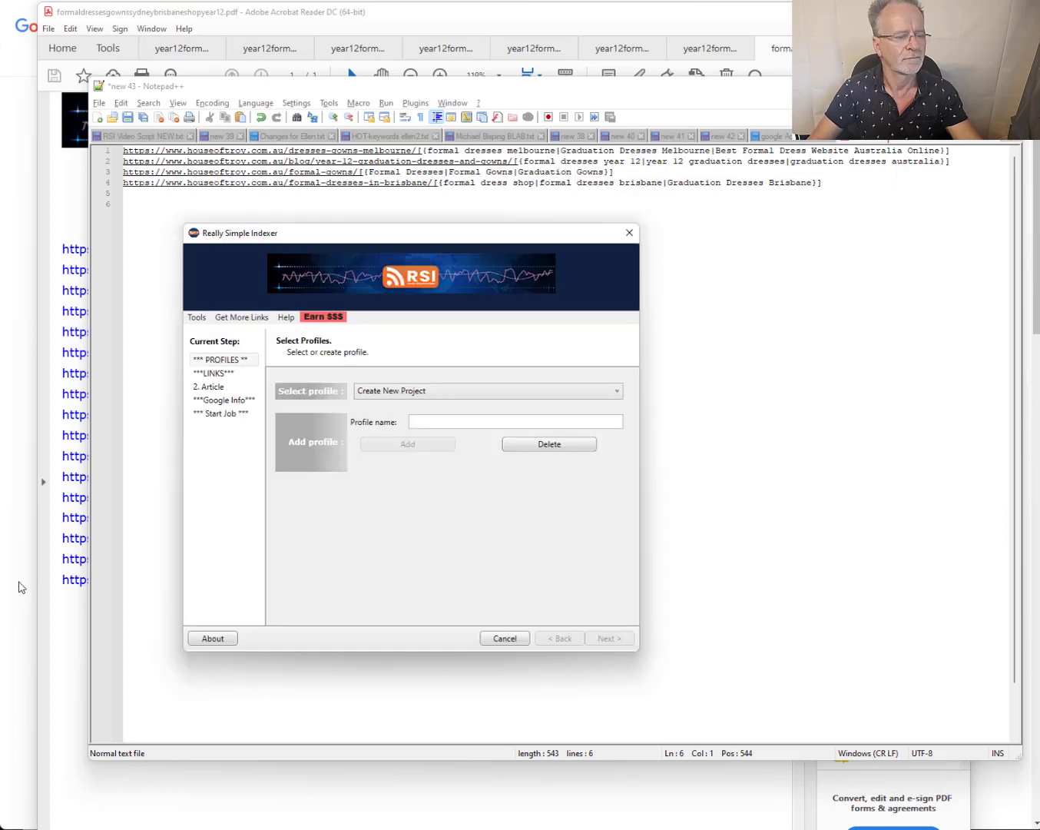
left_click(411, 390)
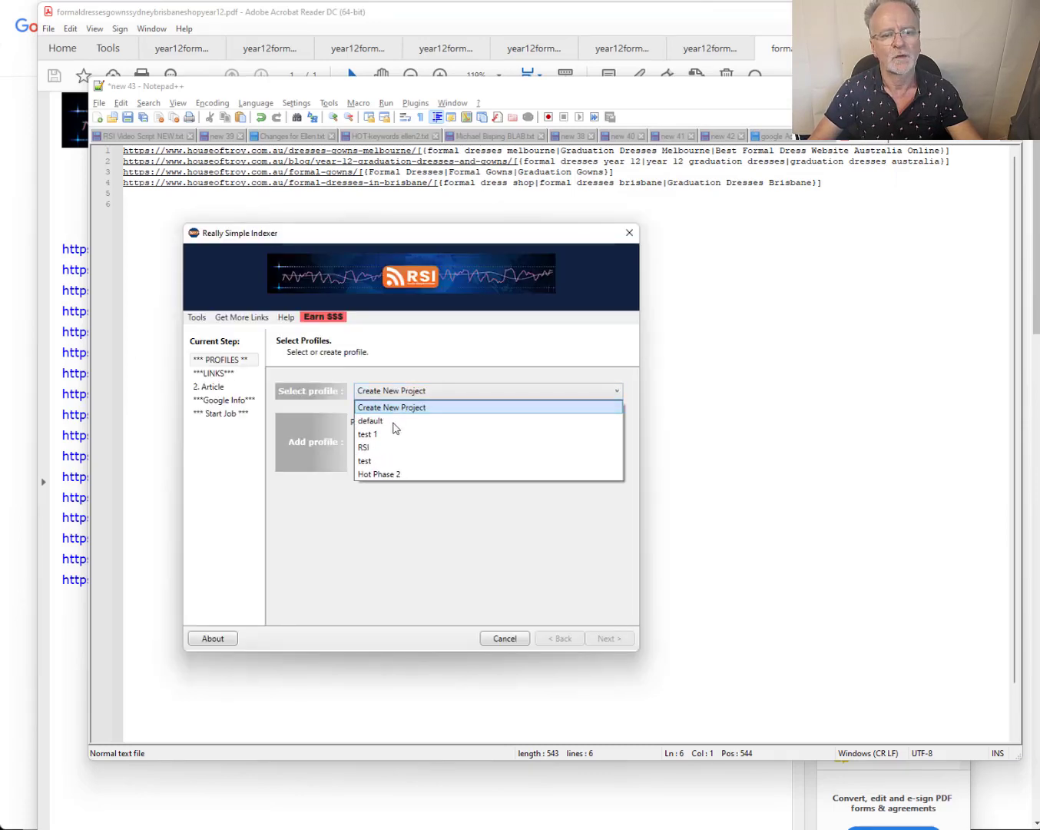
left_click(394, 474)
left_click(609, 638)
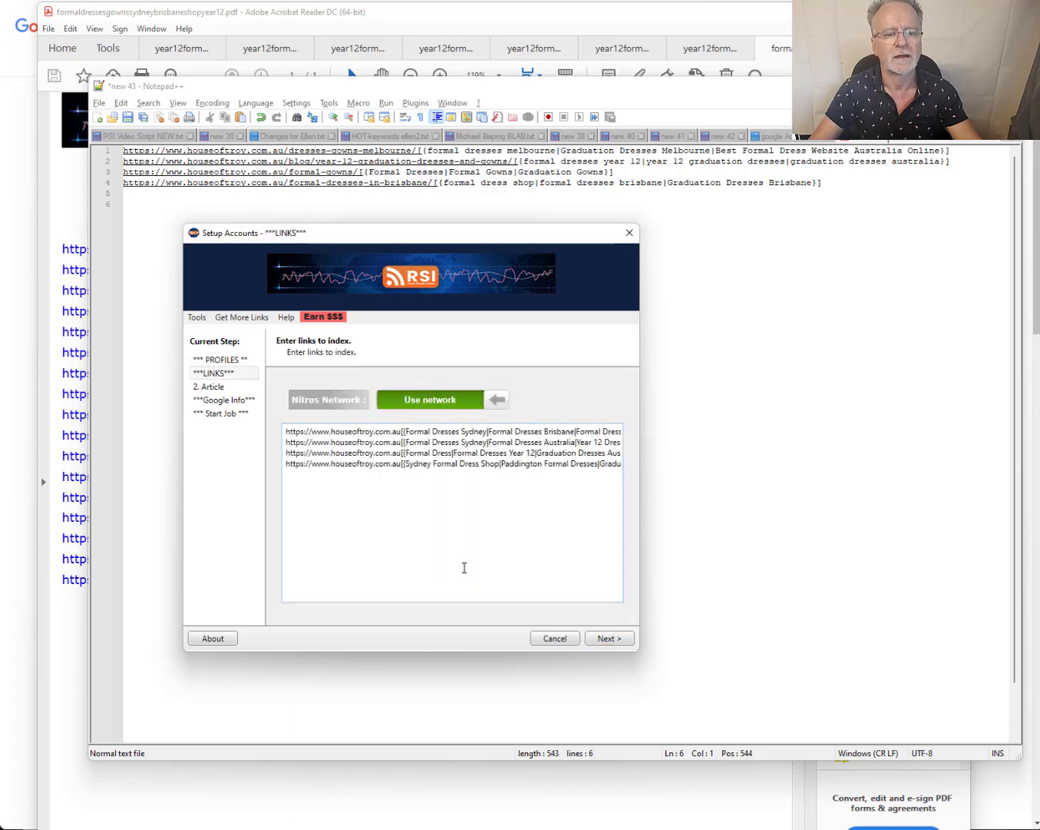
left_click(799, 375)
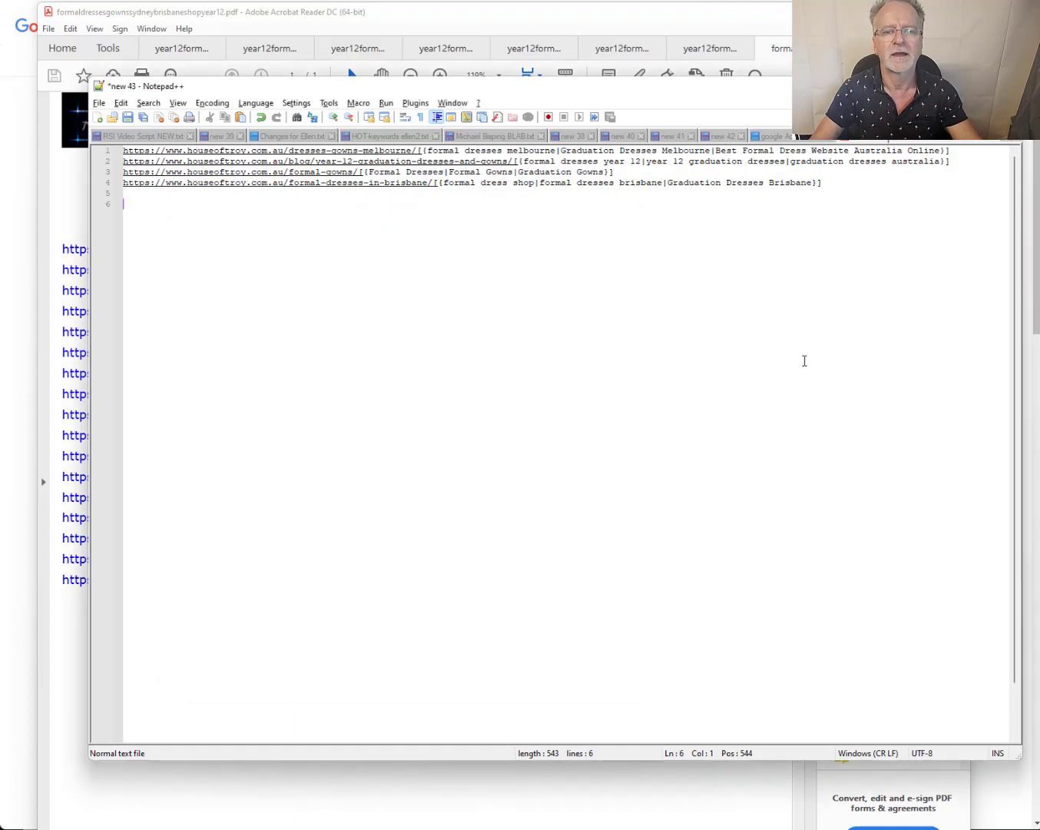
left_click(884, 182)
key("alt+Tab")
left_click(607, 639)
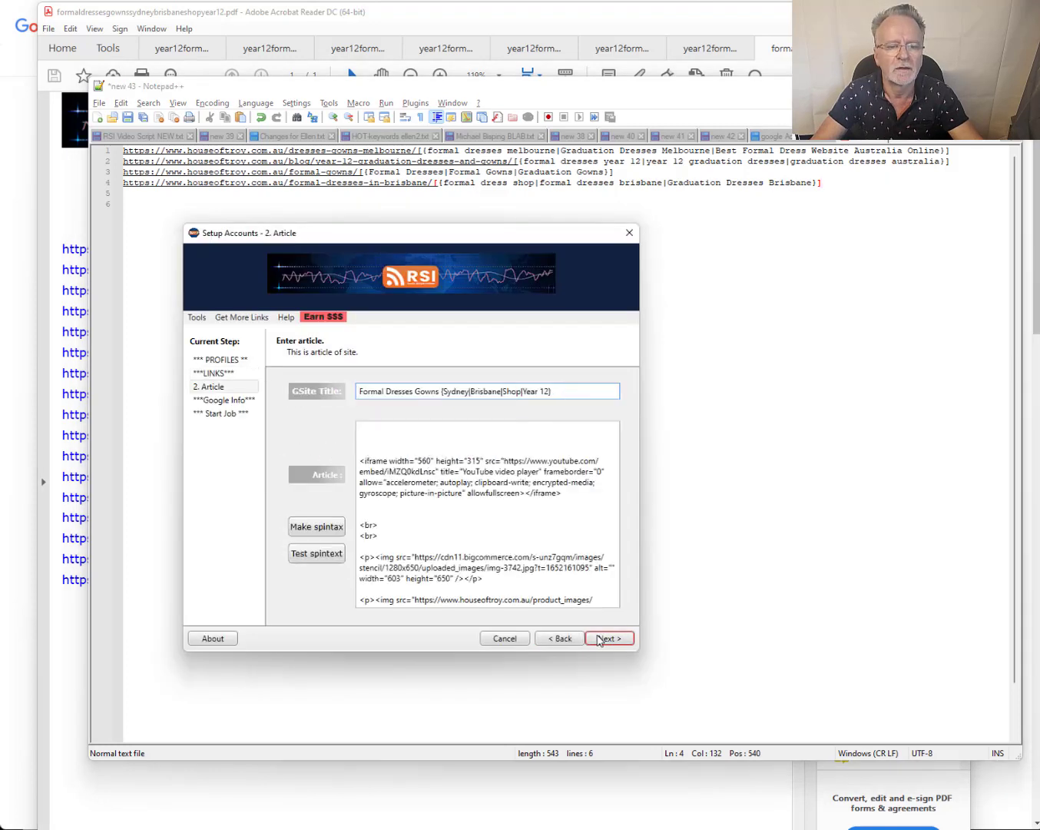
- Copy the full article code from the Article field and paste it below the links in the new Notepad++ document
left_click(511, 537)
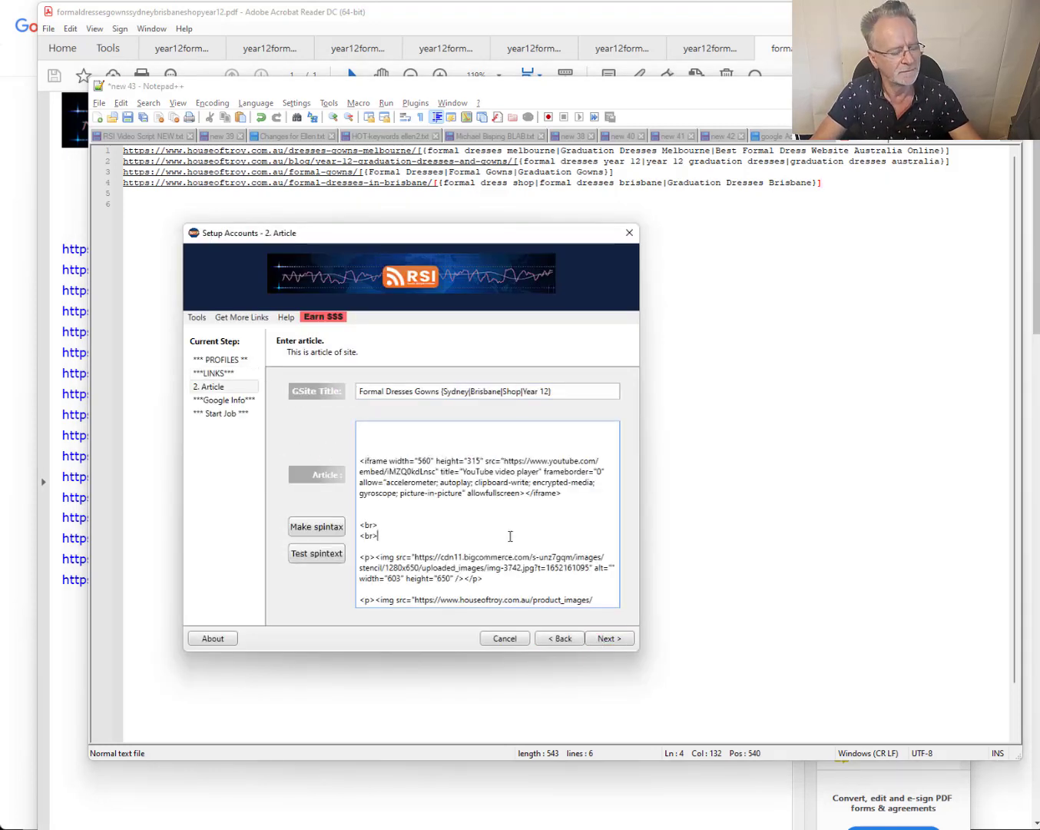
key("ctrl+a")
left_click(683, 420)
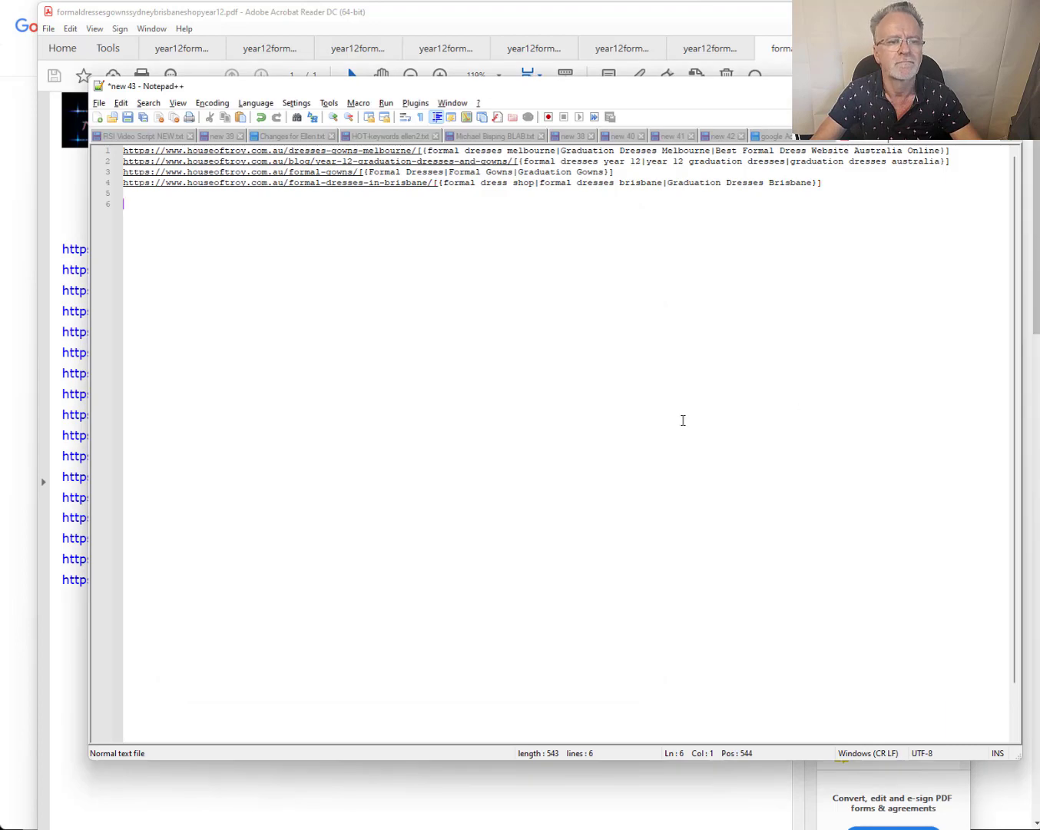
key("ctrl+v")
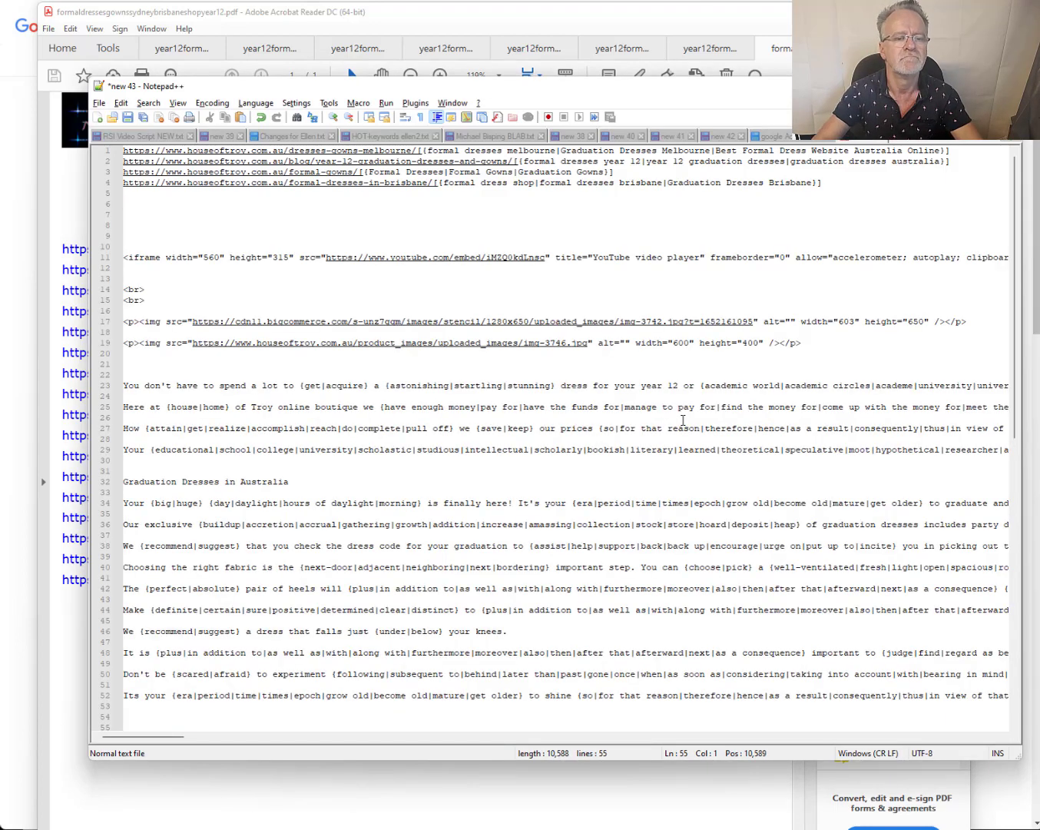
- Copy the GSite title spintax and paste it on line 7 of the new document, between the links and the article
key("alt+Tab")
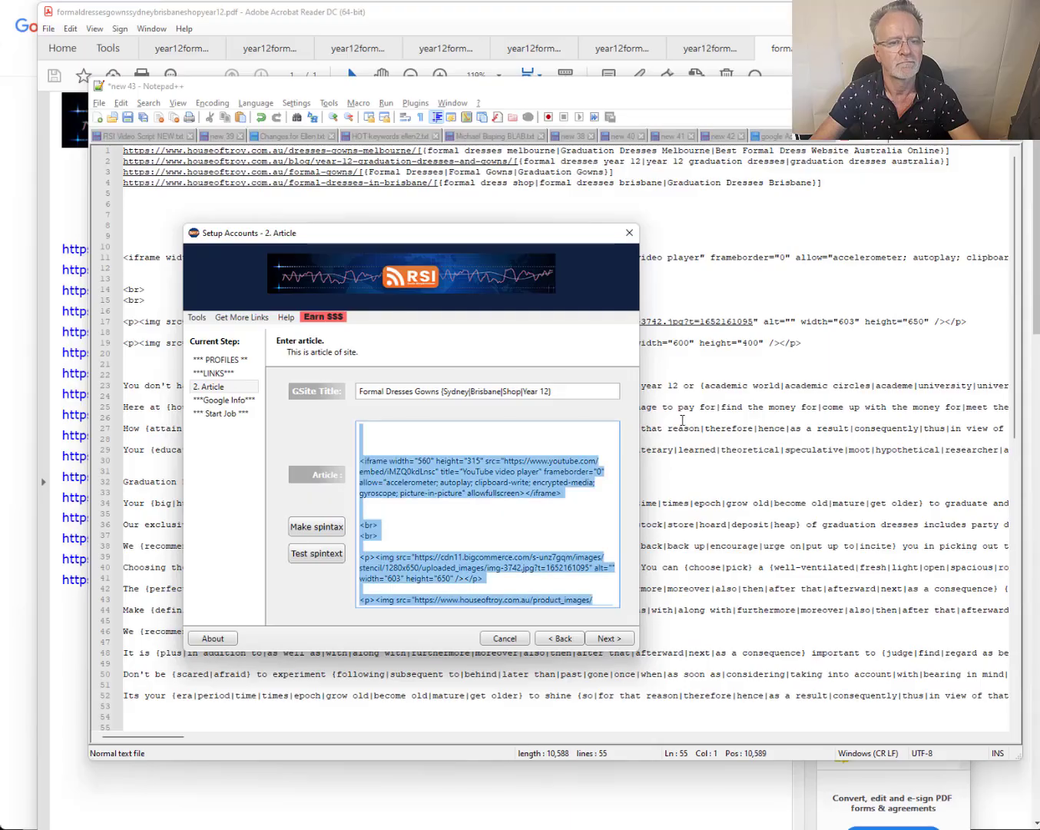
left_click(573, 392)
key("ctrl+a")
key("ctrl+c")
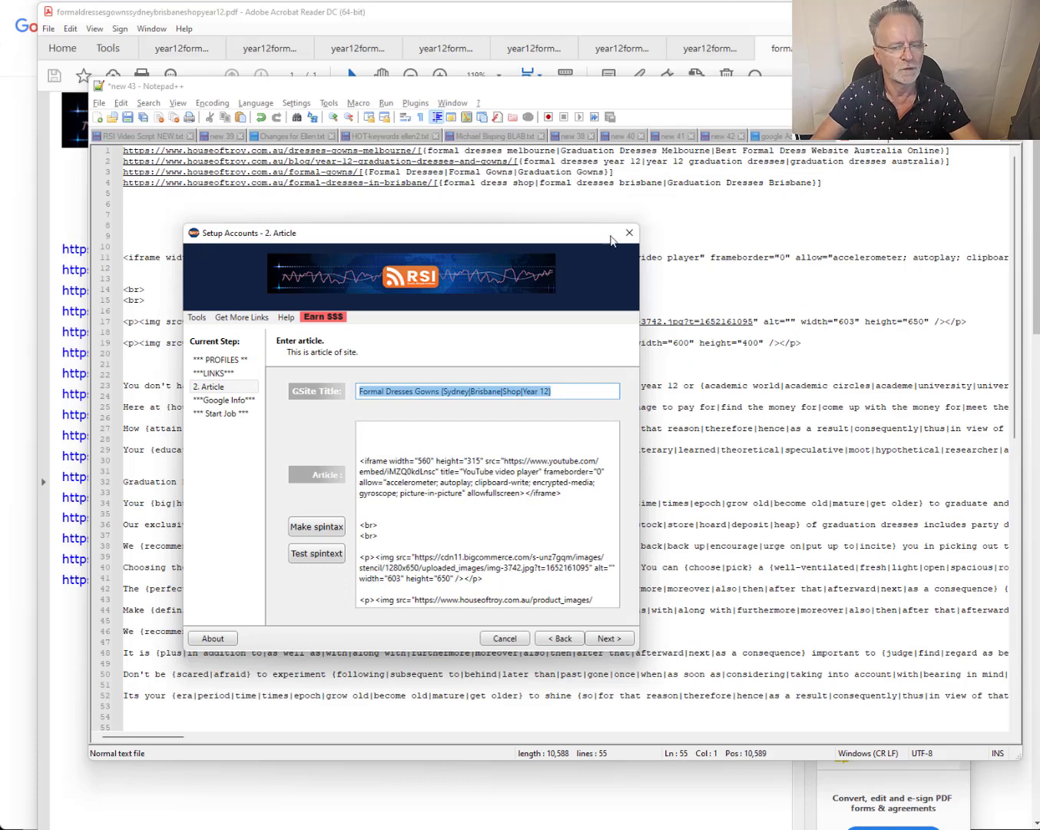
left_click(680, 215)
key("ctrl+v")
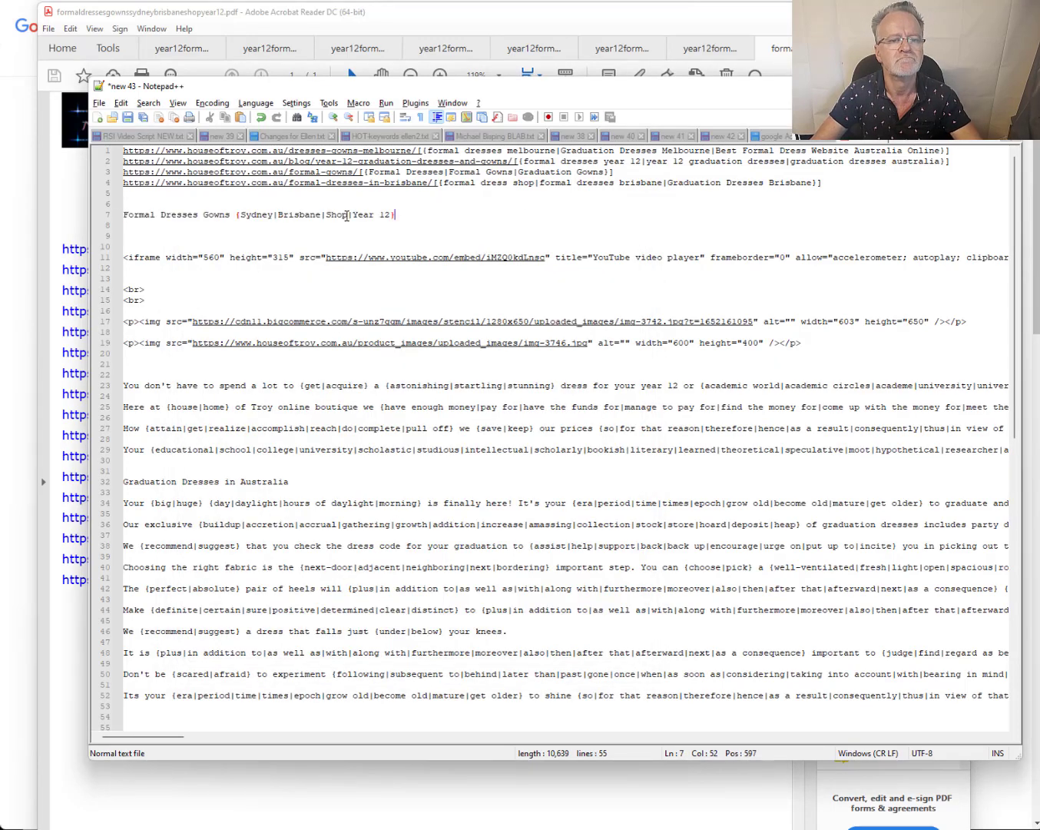
- Cancel the Hot Phase 2 setup in Really Simple Indexer and add a new profile named HOT Phases 2 2
key("alt+Tab")
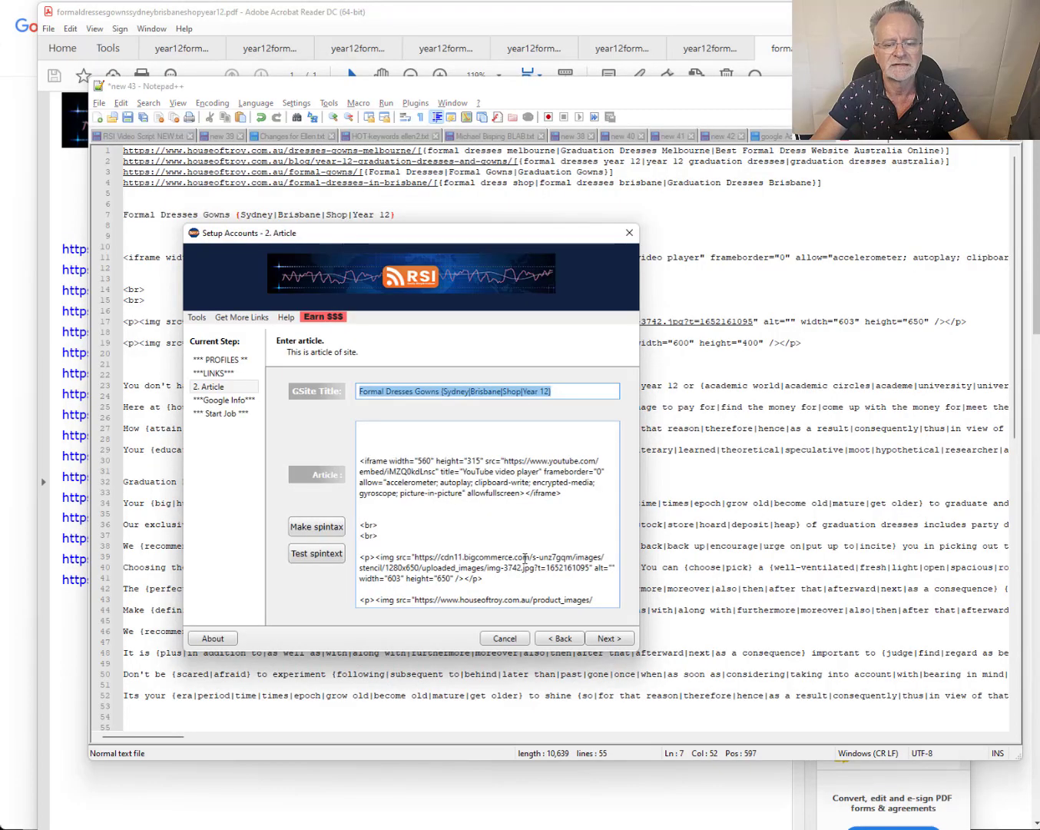
left_click(513, 639)
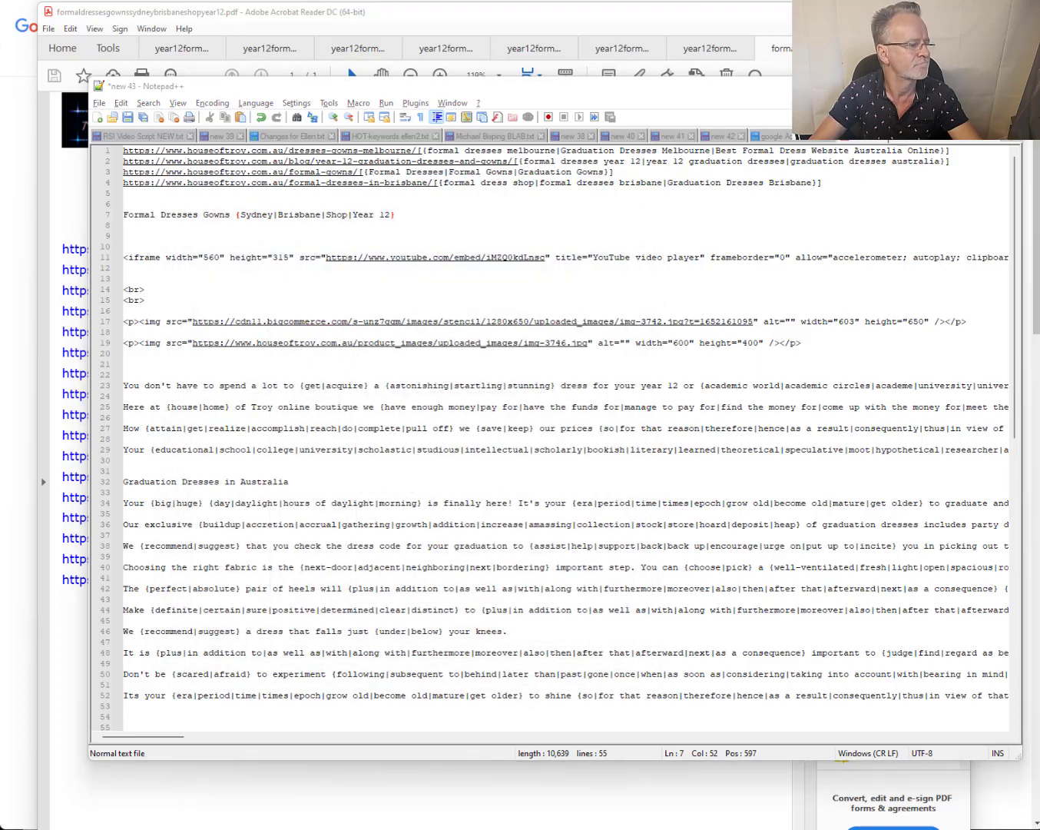
left_click(431, 387)
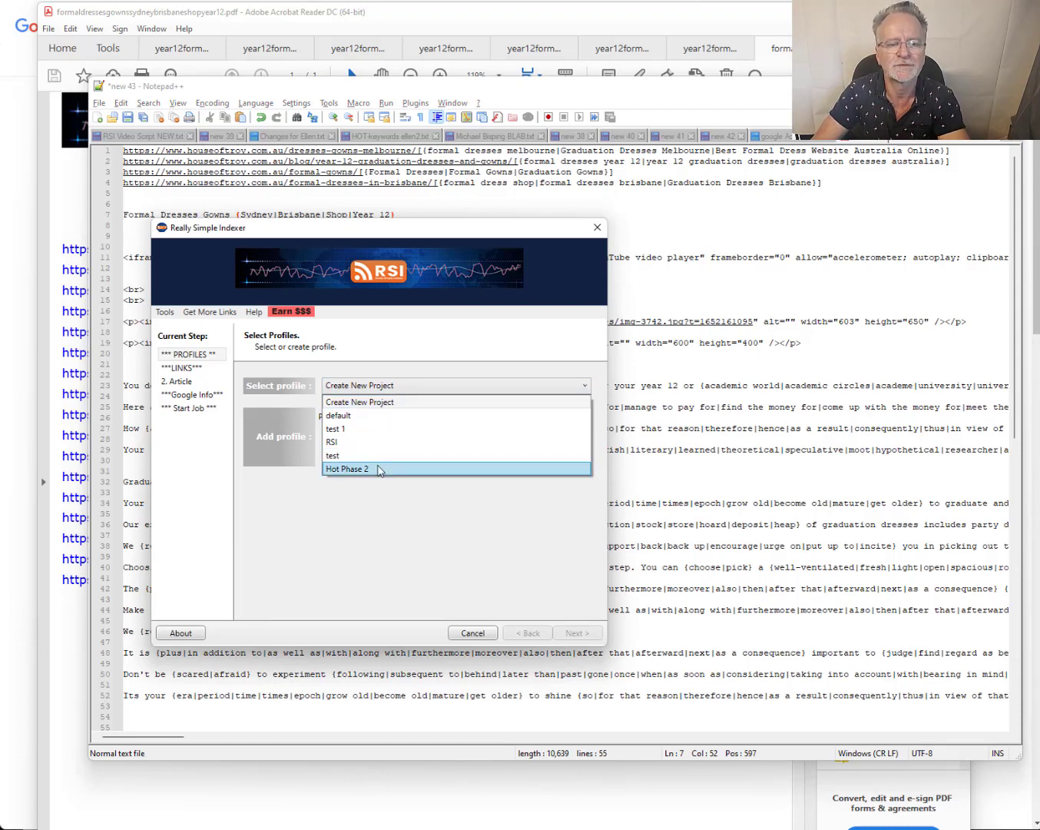
left_click(363, 512)
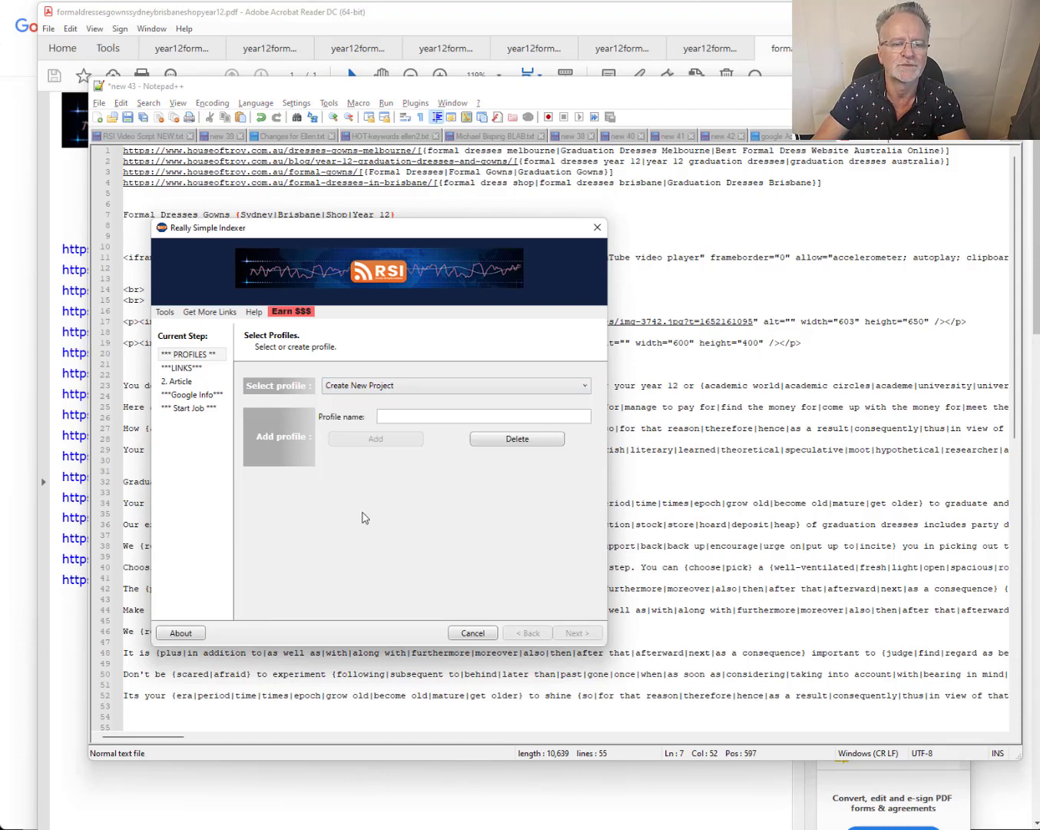
left_click(393, 418)
type("HOT Phases 2 2")
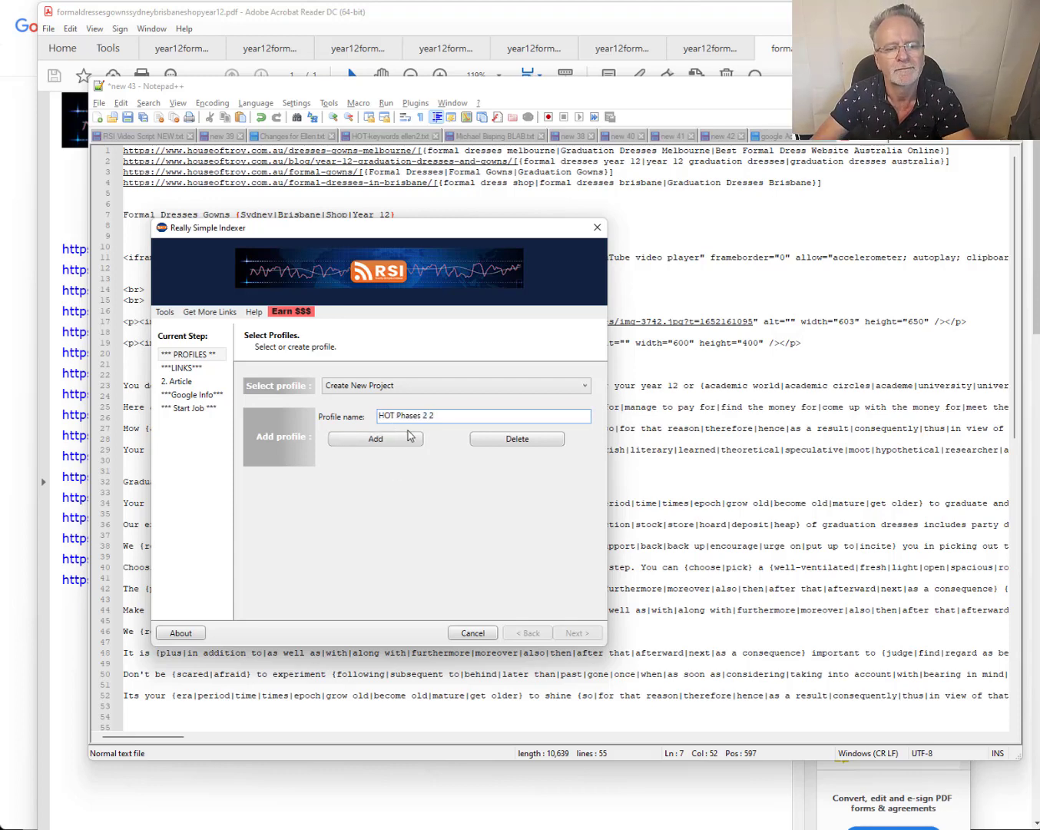
left_click(404, 440)
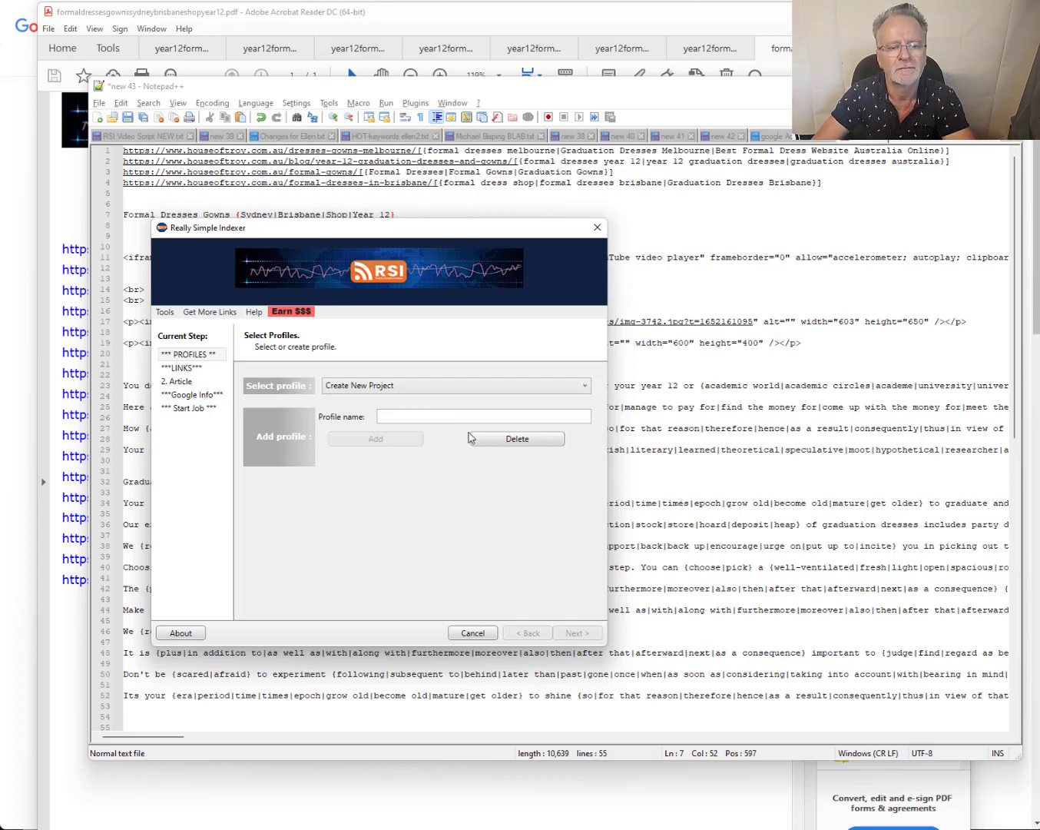
- Select the HOT Phases 2 2 profile and continue to its Links step
left_click(477, 387)
left_click(416, 482)
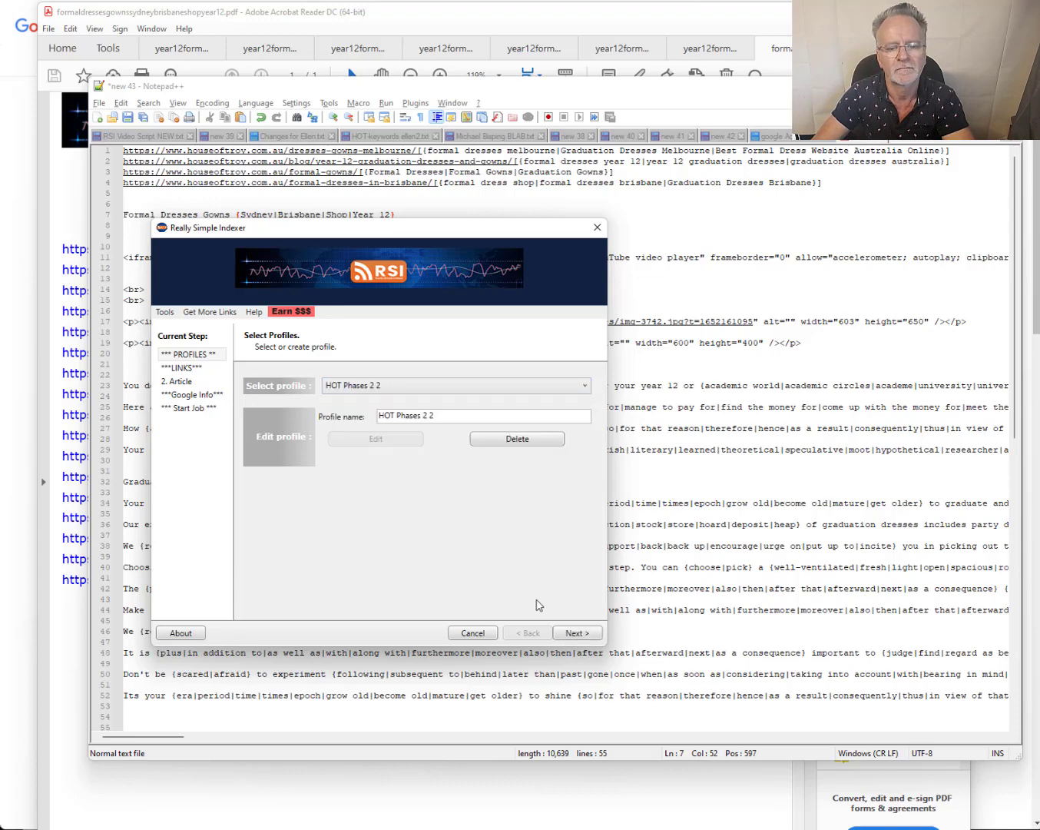
left_click(575, 632)
- Copy the four inner-page links from lines 1 to 4 of the new Notepad++ document and paste them as the links to index
left_click(664, 386)
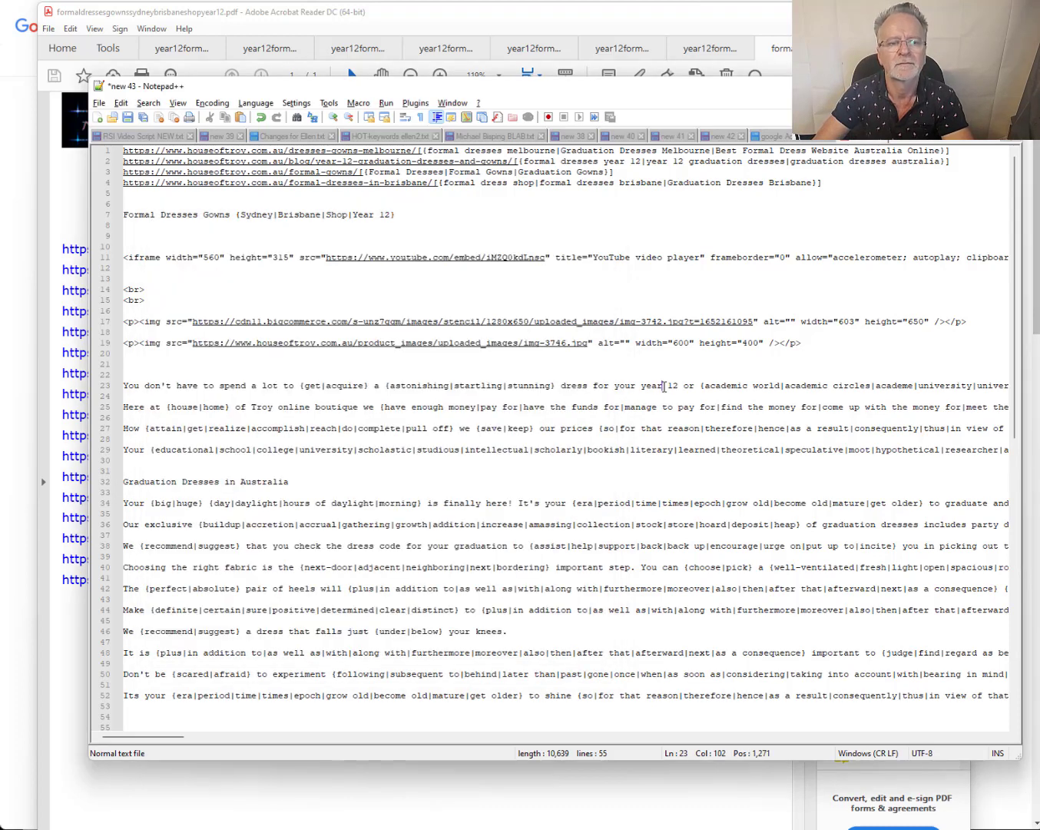
left_click(855, 184)
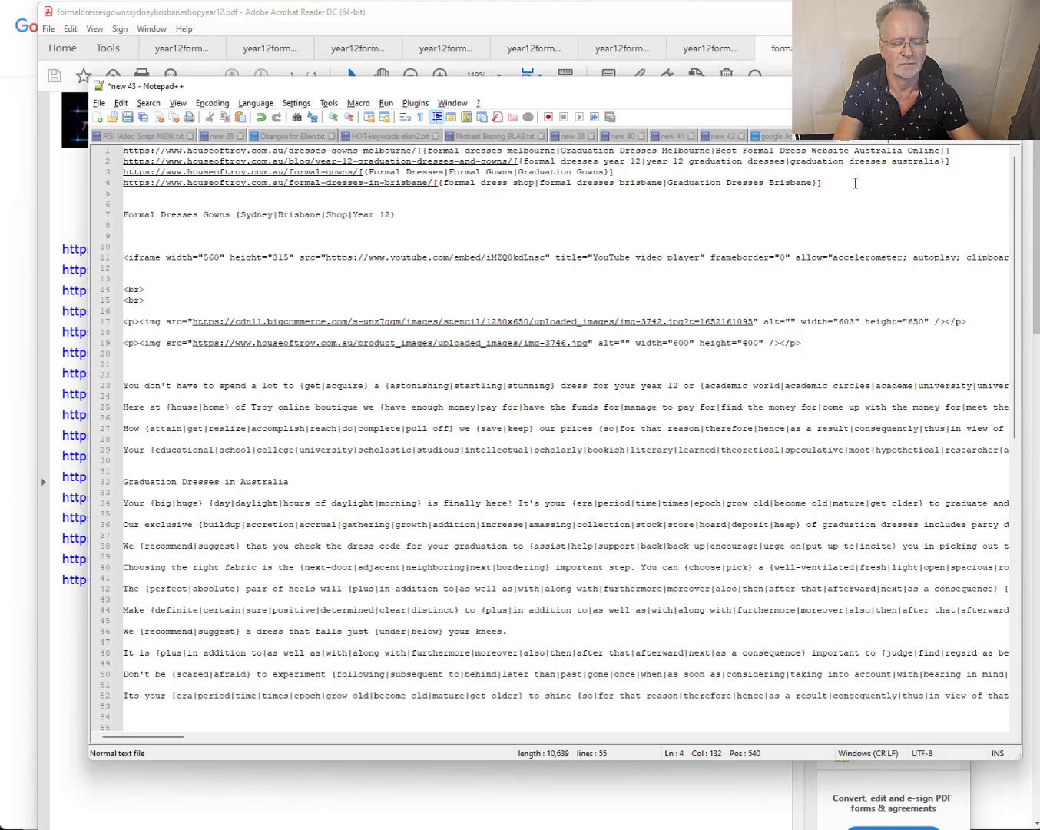
key("ctrl+shift+Home")
key("ctrl+c")
key("alt+Tab")
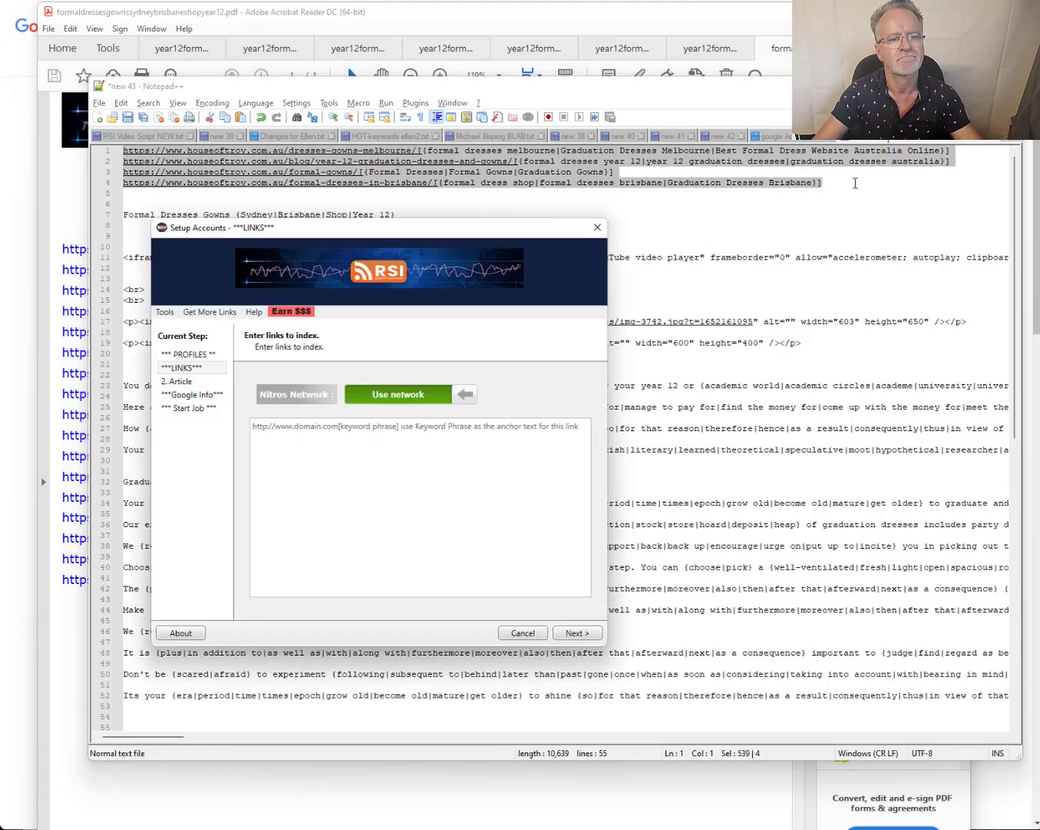
left_click(479, 469)
key("ctrl+v")
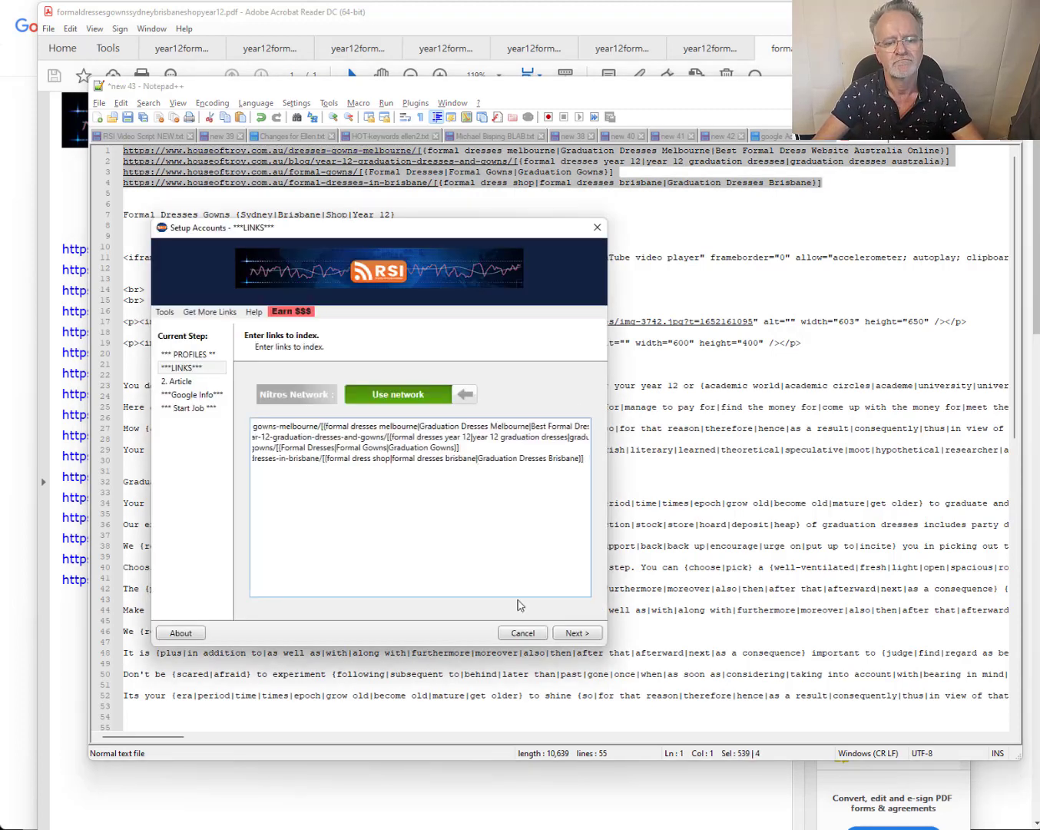
- Continue to the Article step and paste the title spintax copied from line 7 of the Notepad++ document as the GSite title
left_click(577, 634)
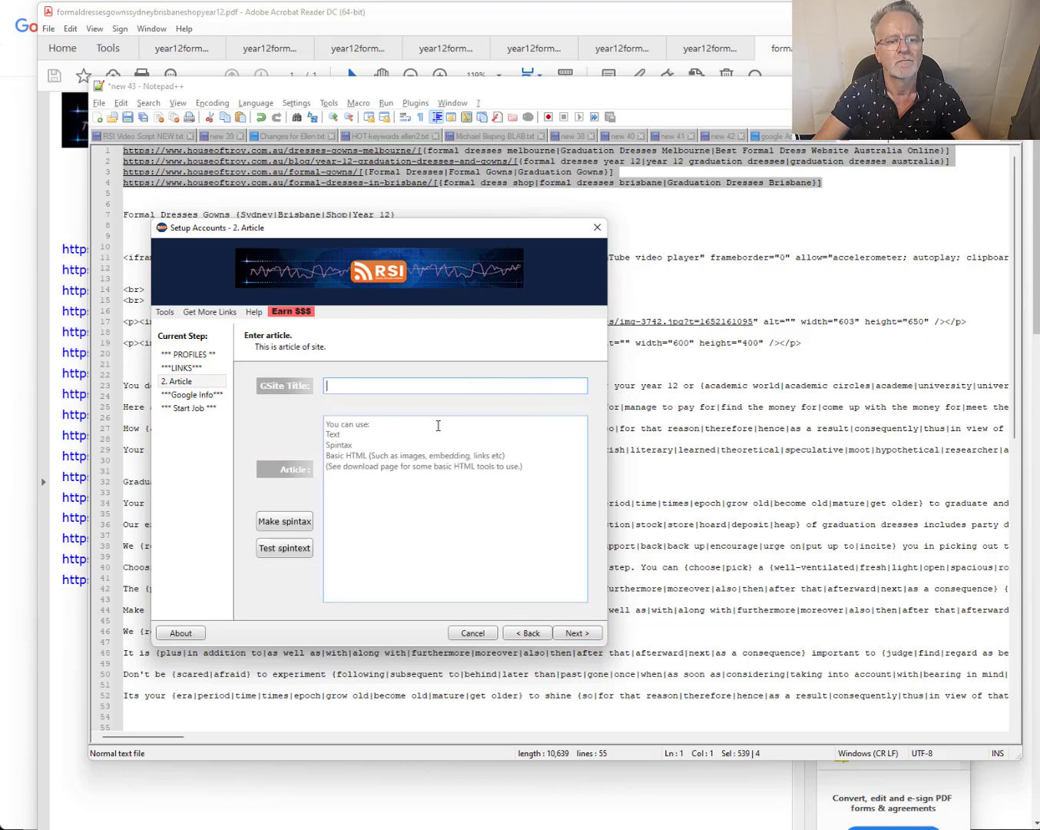
left_click(609, 294)
left_click(418, 218)
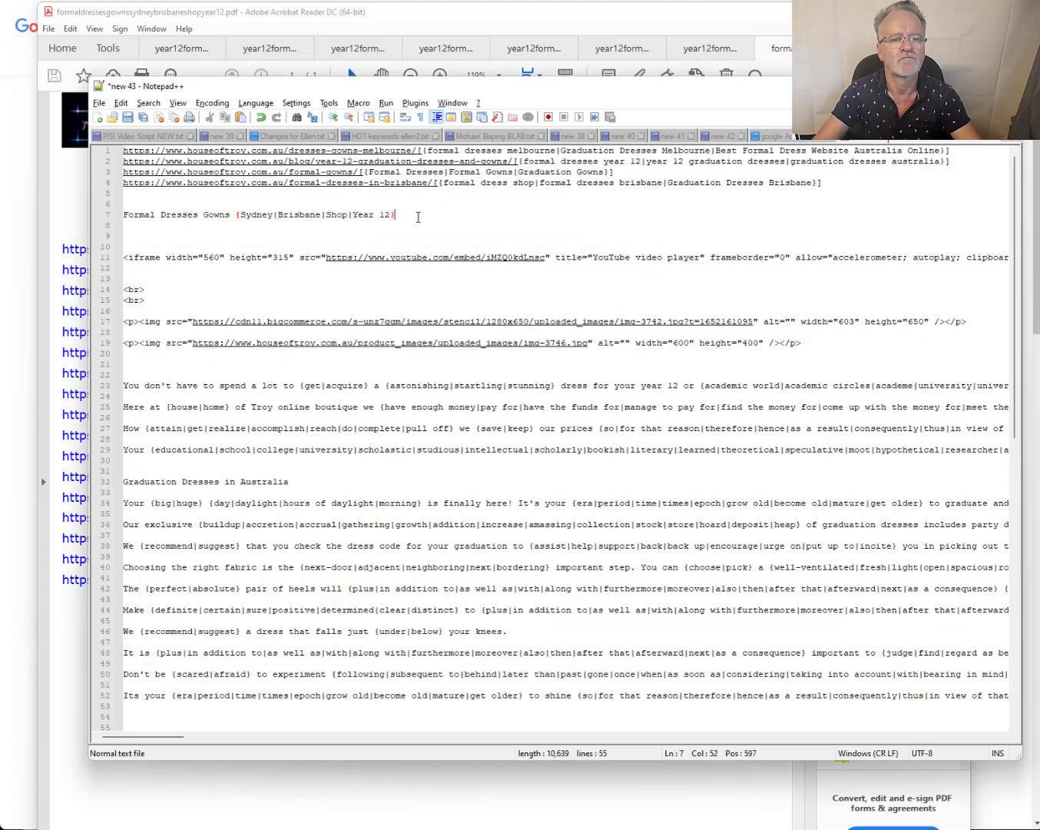
key("shift+Home")
key("ctrl+c")
key("alt+Tab")
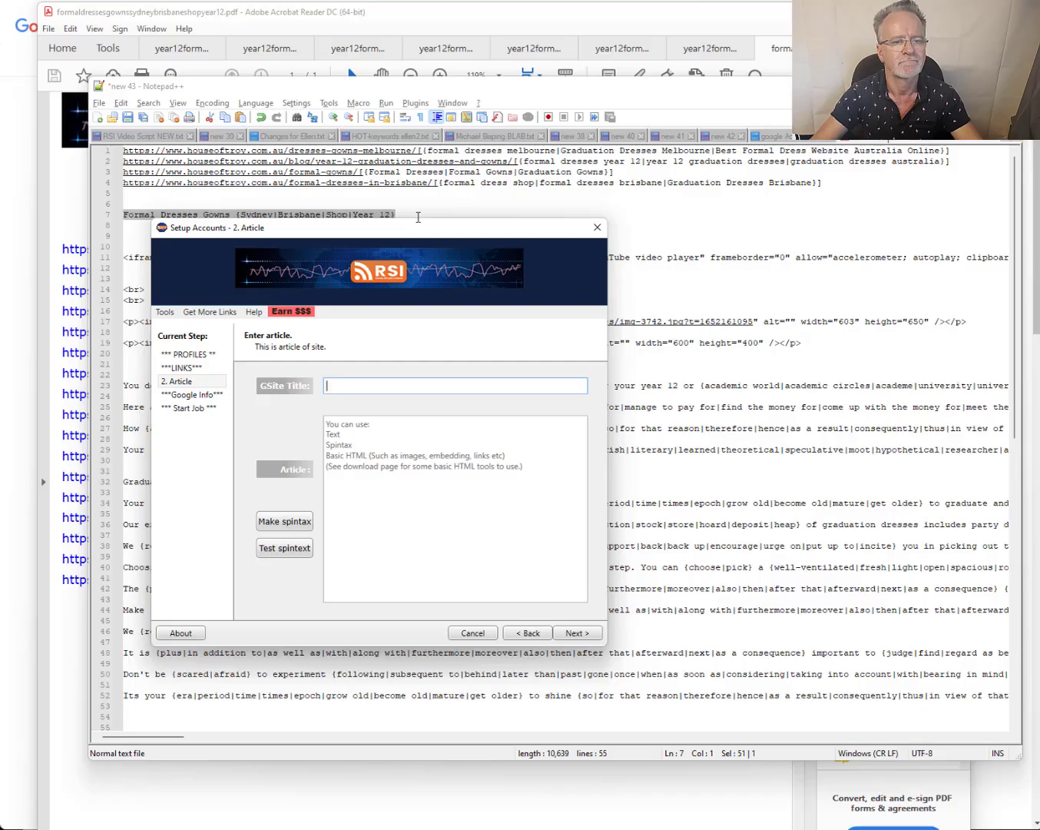
key("ctrl+v")
- Copy everything below the title in the Notepad++ document, from the iframe embed to the end, and paste it as the article
key("alt+Tab")
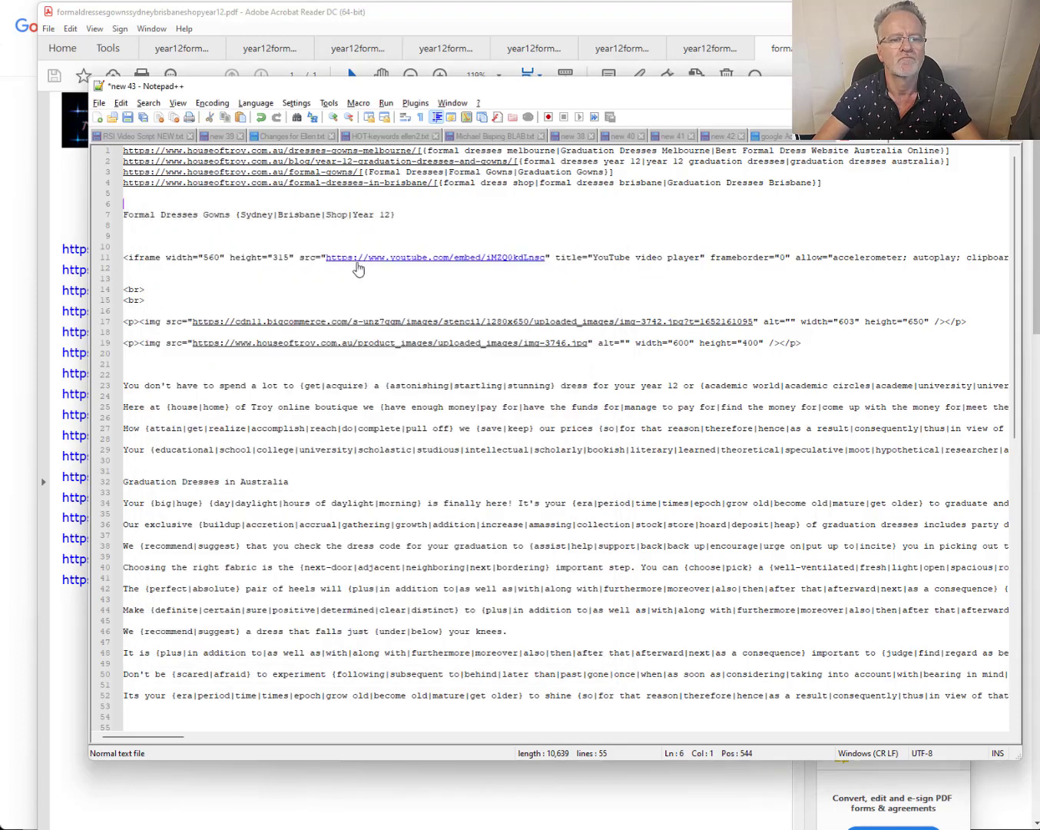
key("Up")
key("ctrl+shift+End")
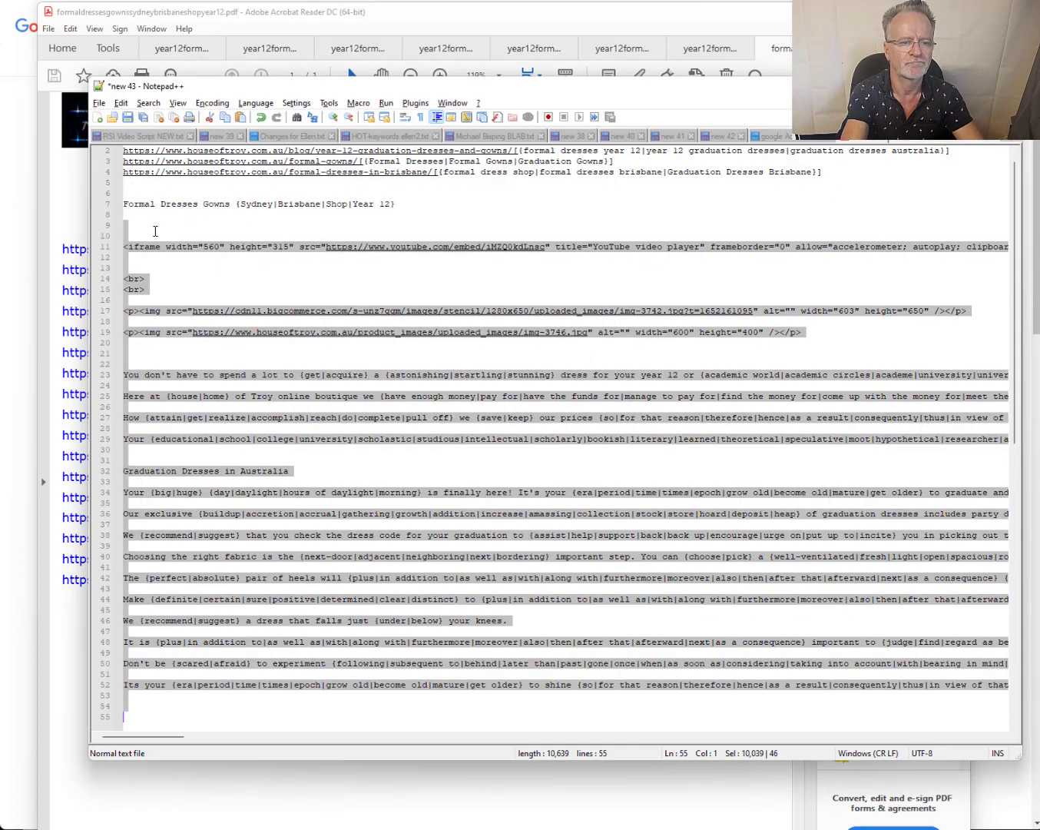
key("ctrl+c")
key("alt+Tab")
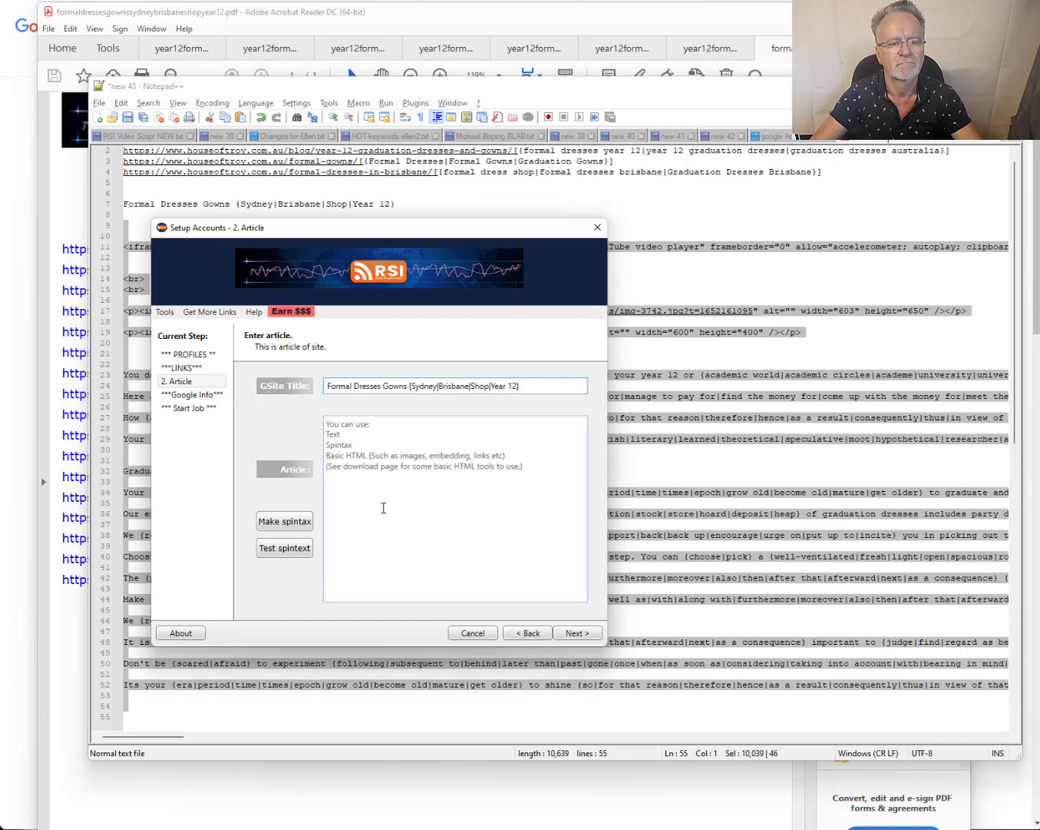
left_click(380, 533)
key("ctrl+v")
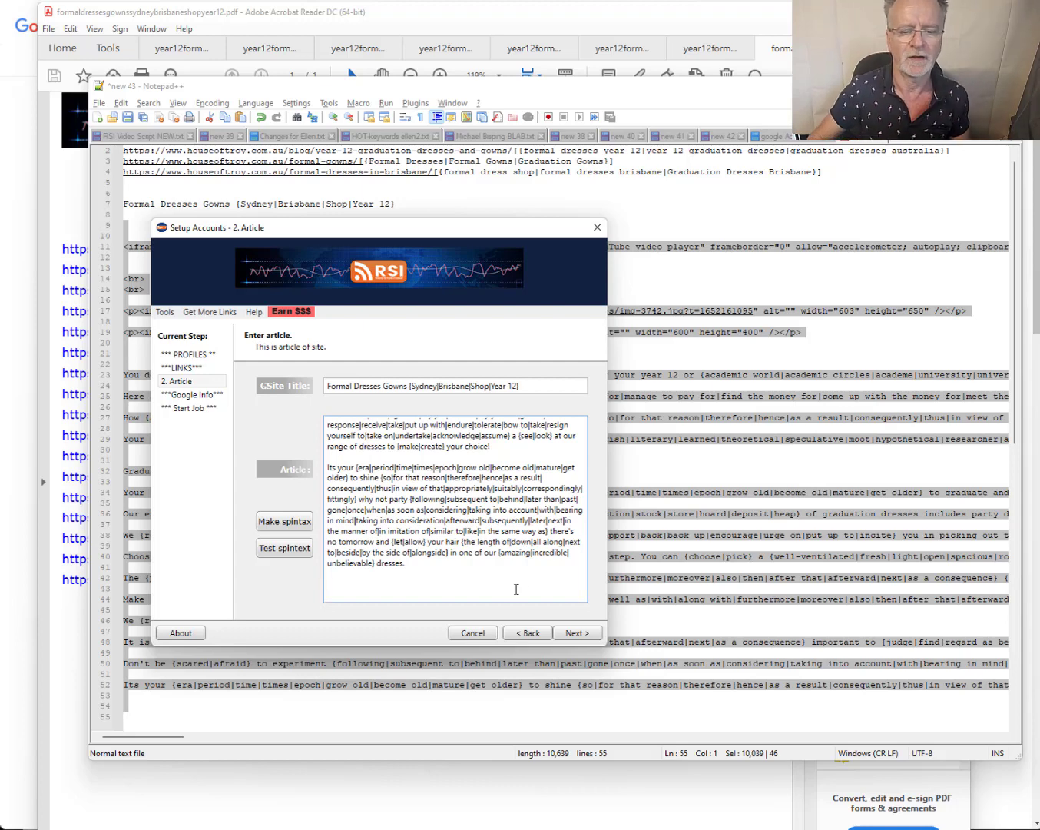
- Continue to the Google Info step, add all four available accounts to the selected accounts, and start the job
left_click(574, 633)
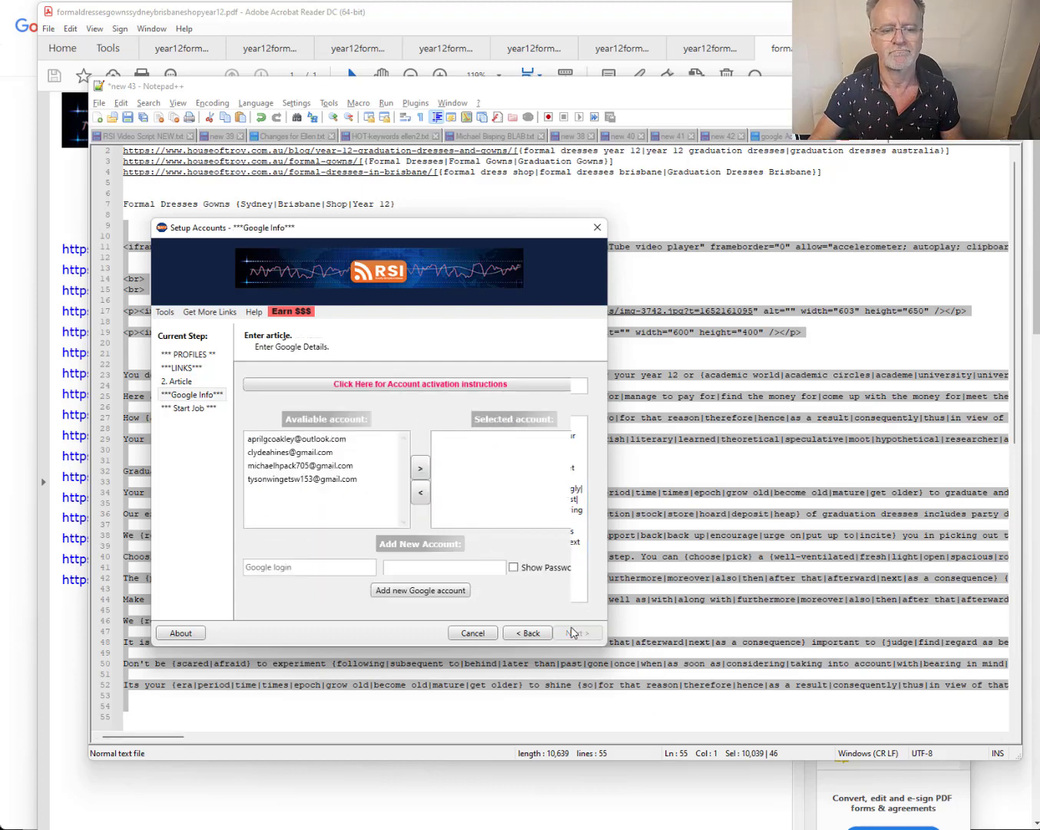
double_click(312, 441)
double_click(312, 440)
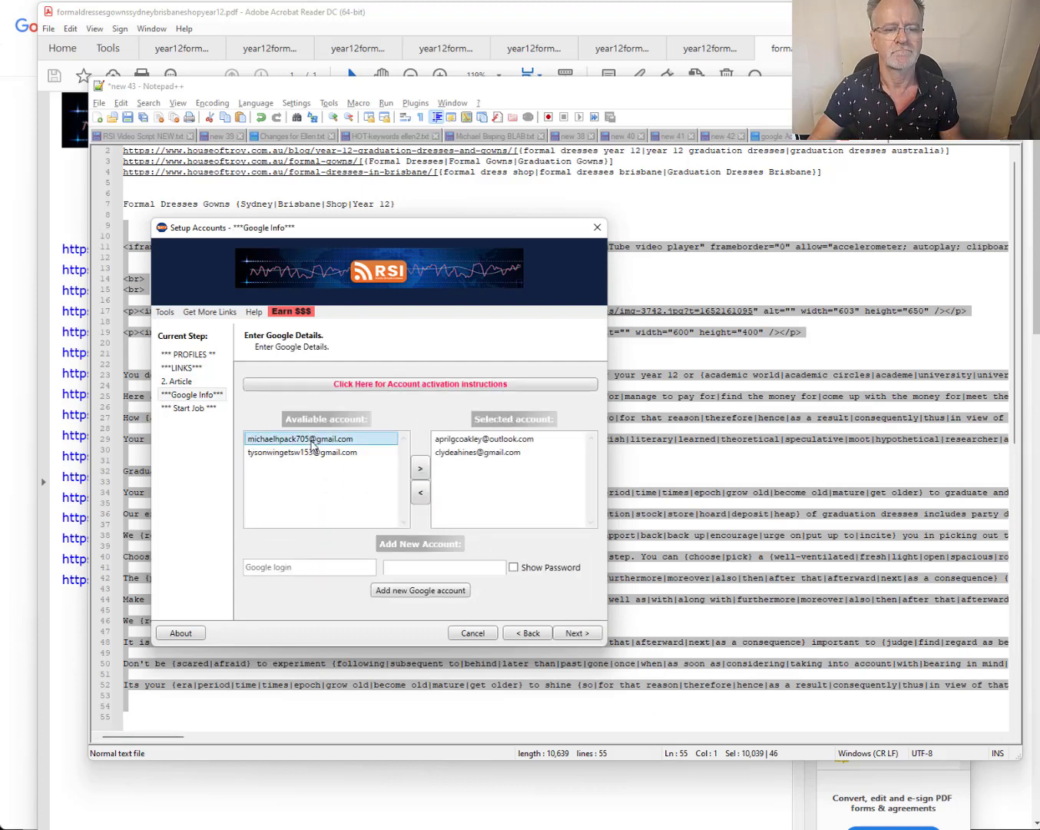
double_click(312, 441)
double_click(312, 440)
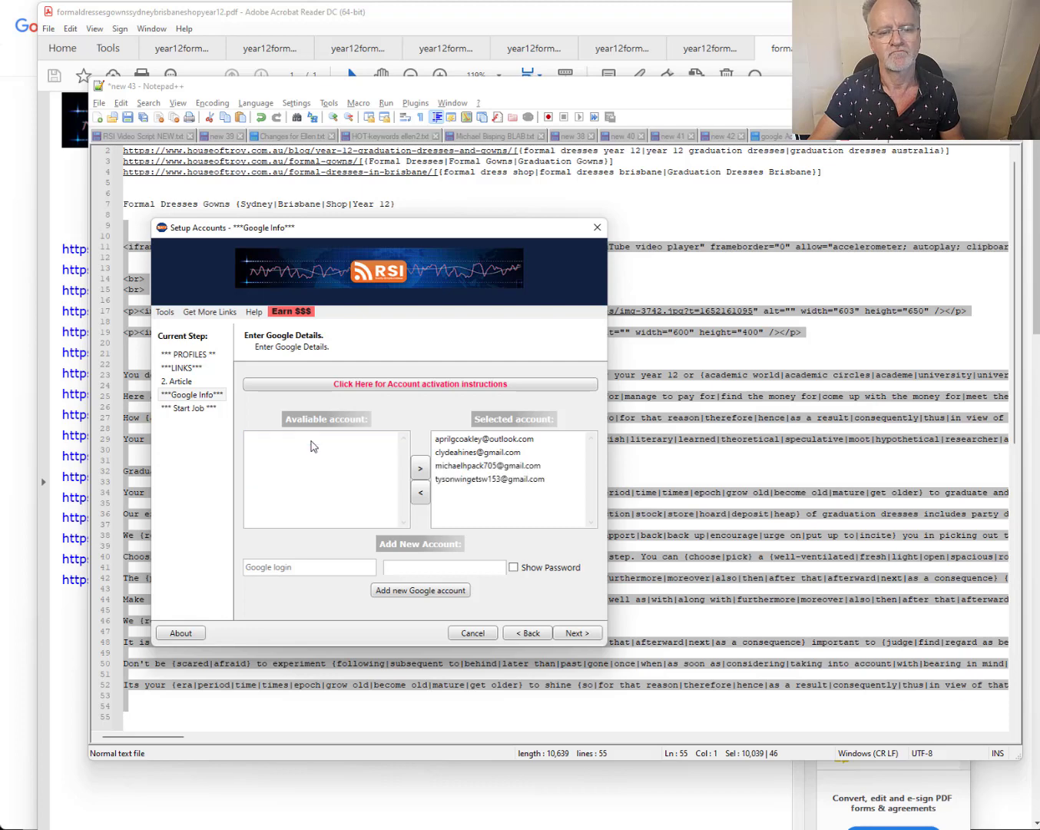
left_click(569, 633)
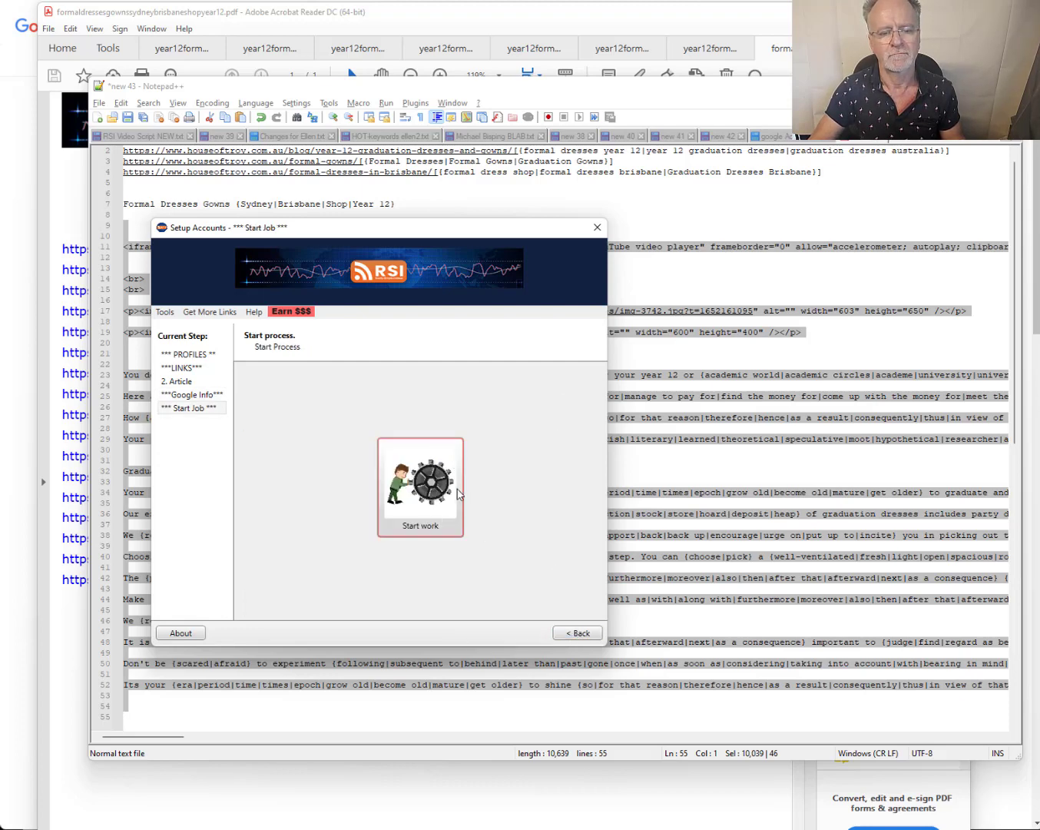
left_click(457, 494)
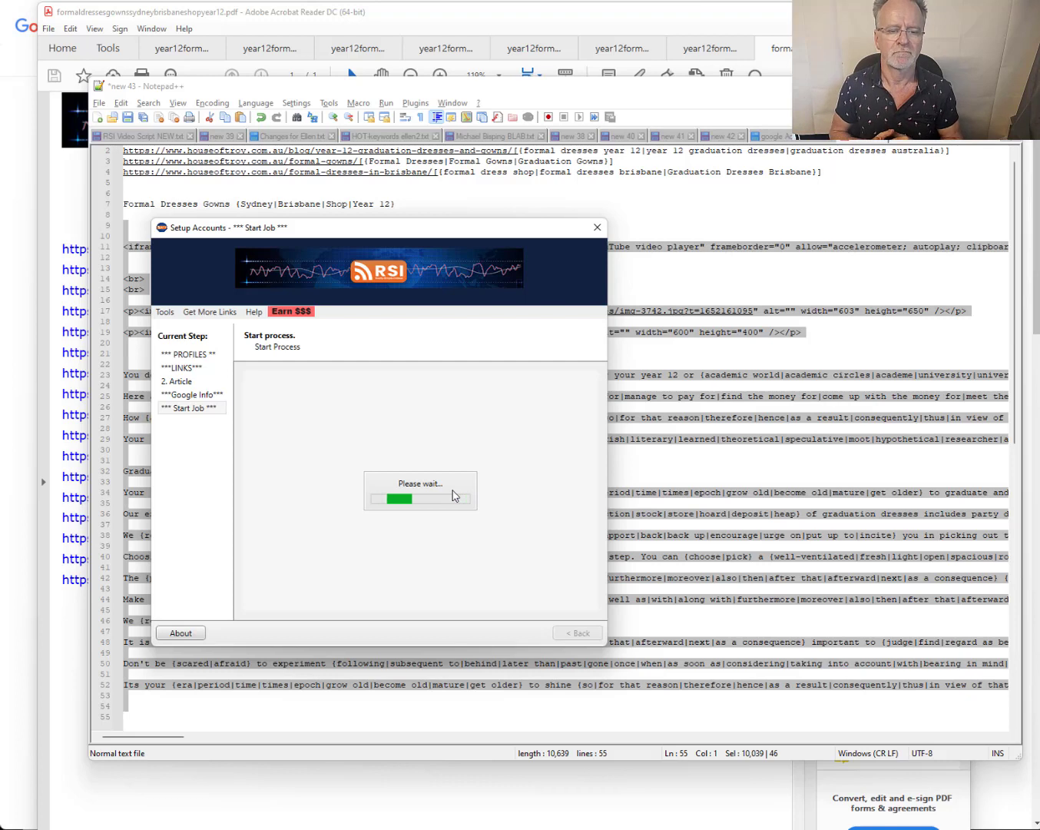